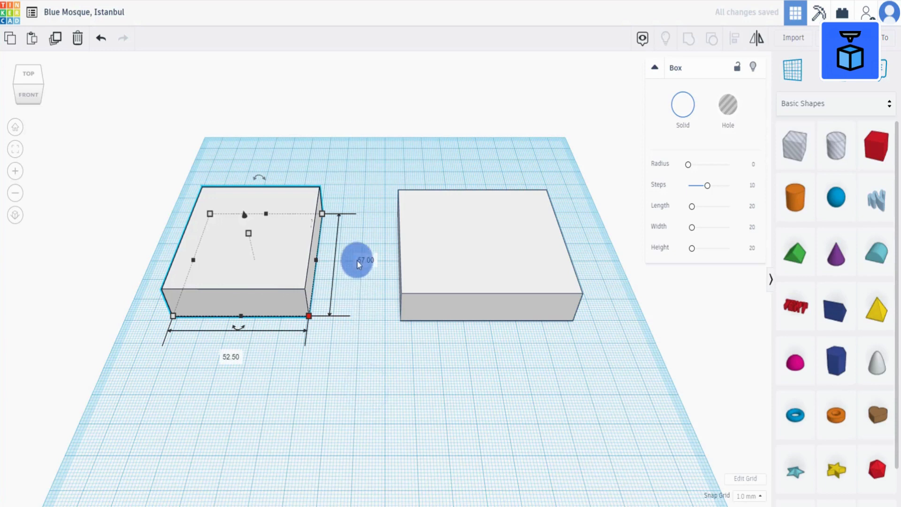
# Set the box's width to 49.5 mm and its height to 19 mm.
pyautogui.click(359, 261)
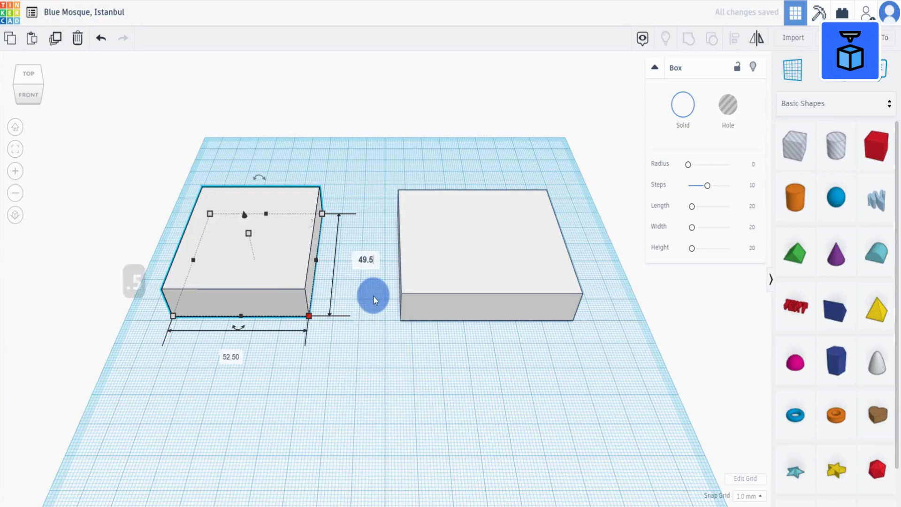
pyautogui.click(346, 401)
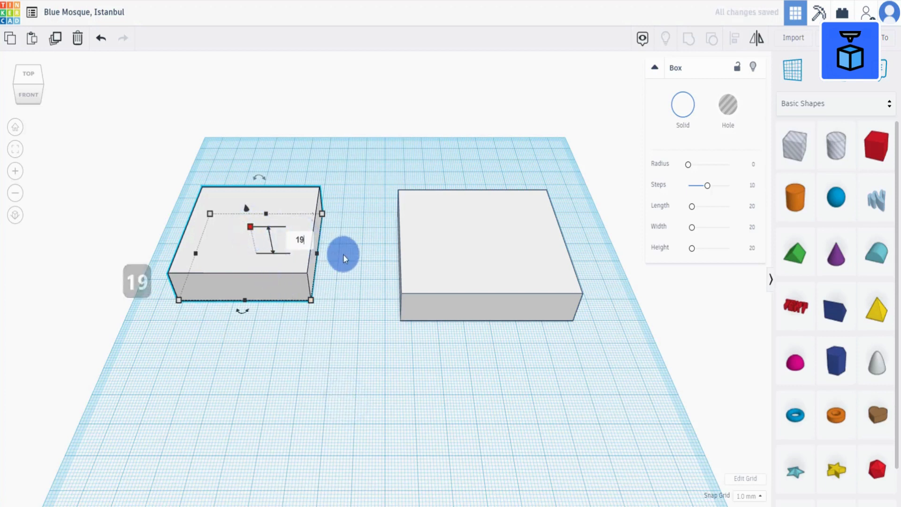
pyautogui.click(332, 336)
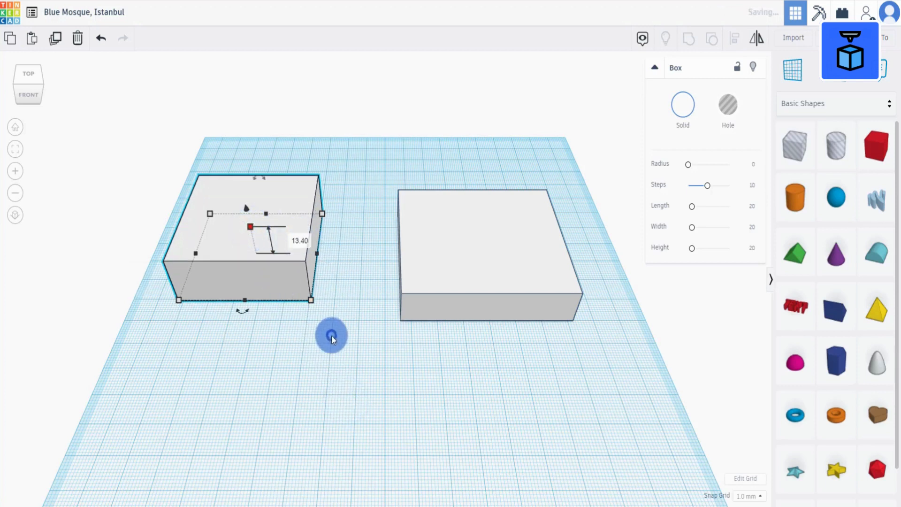
# Move the box slightly back on the workplane.
pyautogui.click(290, 368)
pyautogui.moveTo(281, 272); pyautogui.dragTo(292, 245)
# Duplicate the box and move the copy forward, in front of the original.
pyautogui.click(56, 39)
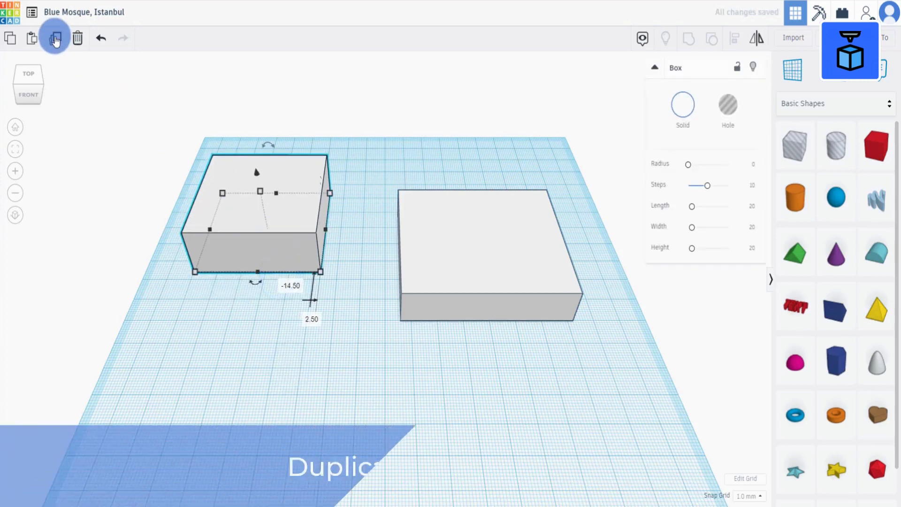
pyautogui.click(330, 381)
pyautogui.moveTo(282, 240); pyautogui.dragTo(314, 374)
# Set the copied box's height to 29 mm.
pyautogui.moveTo(471, 375); pyautogui.dragTo(479, 275, button='middle')
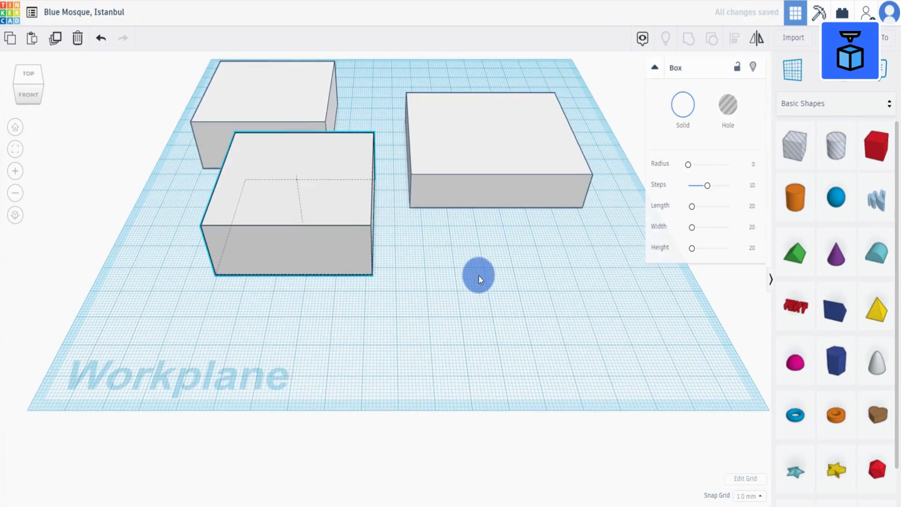
pyautogui.moveTo(396, 297); pyautogui.dragTo(416, 290, button='right')
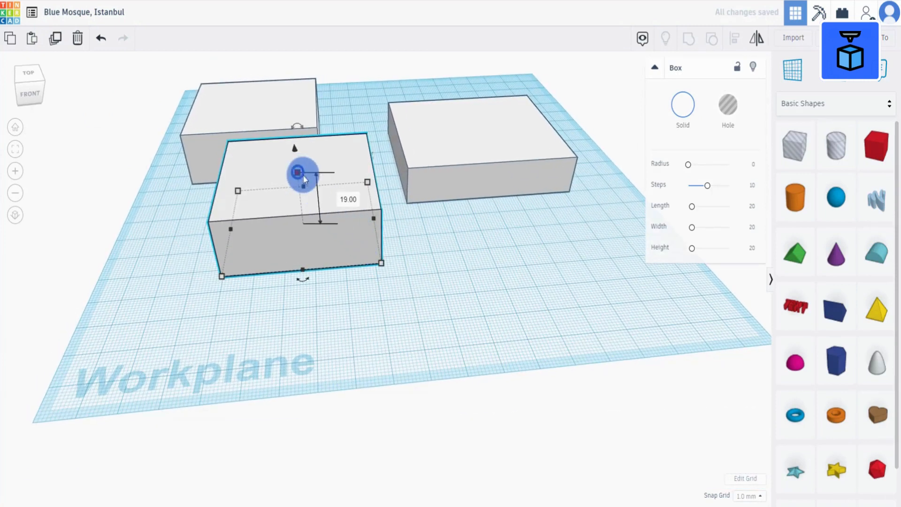
pyautogui.click(347, 198)
pyautogui.write('29')
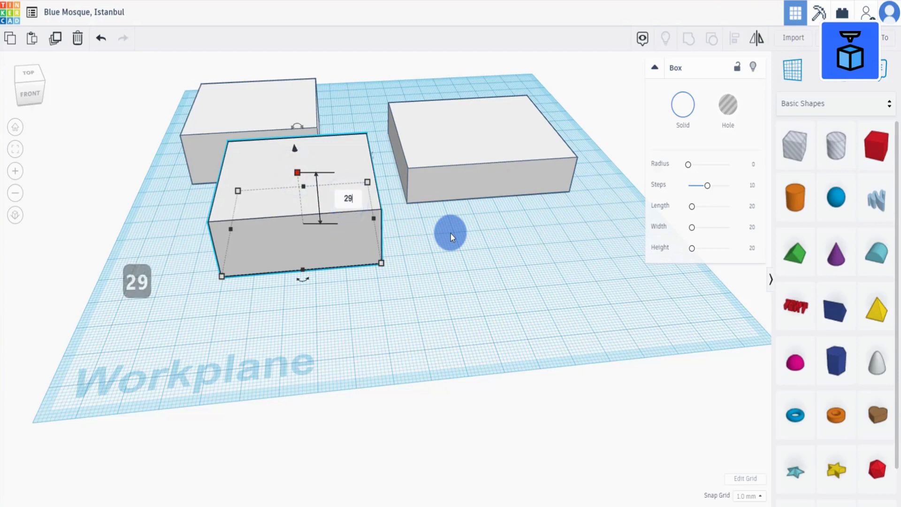
pyautogui.click(451, 233)
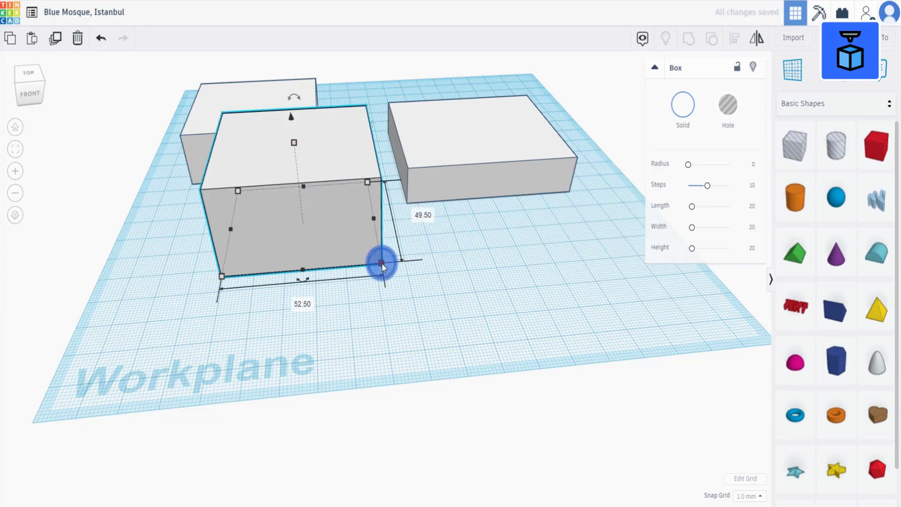
# Set the copied box's length to 29 mm and edit its width.
pyautogui.click(303, 304)
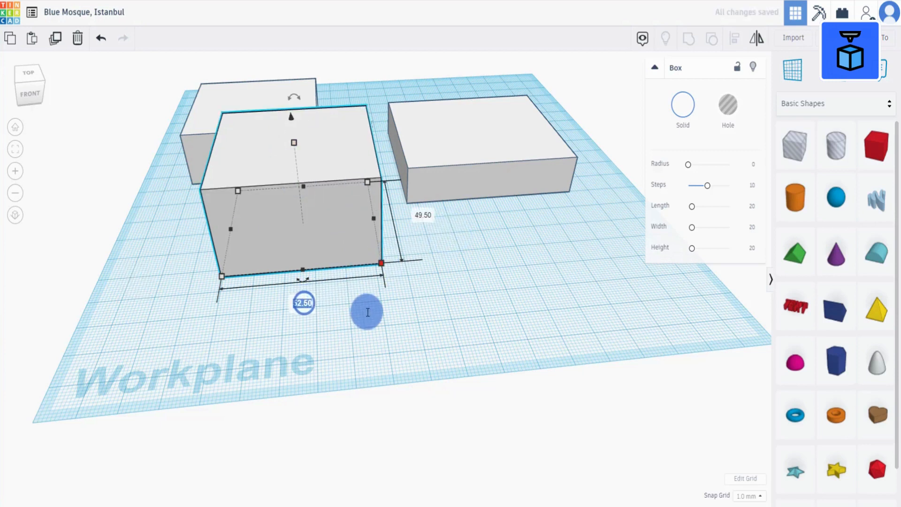
pyautogui.click(368, 312)
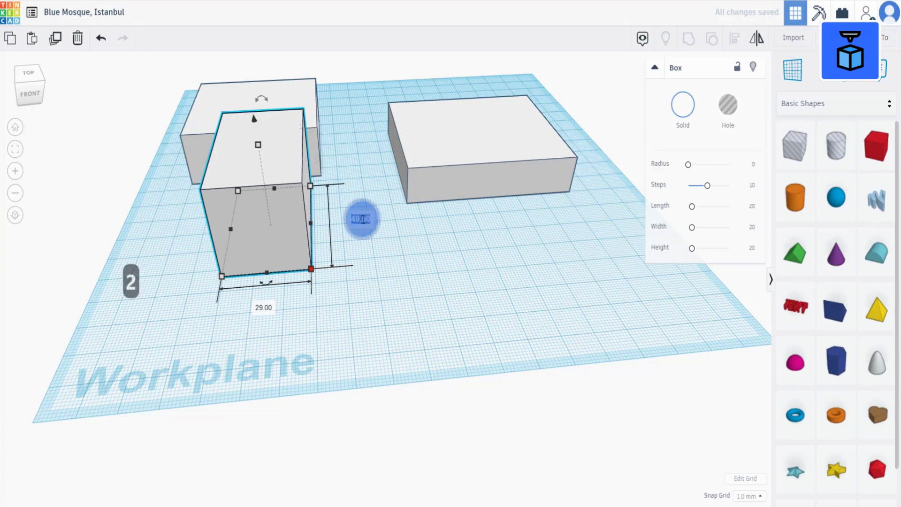
pyautogui.moveTo(407, 255)
pyautogui.mouseDown(button='right')
pyautogui.moveTo(394, 227)
pyautogui.moveTo(400, 252)
pyautogui.mouseUp(button='right')
# Select all three boxes and align them to each other's centres in both horizontal directions.
pyautogui.scroll(-3, 400, 252)
pyautogui.moveTo(200, 289); pyautogui.dragTo(515, 97)
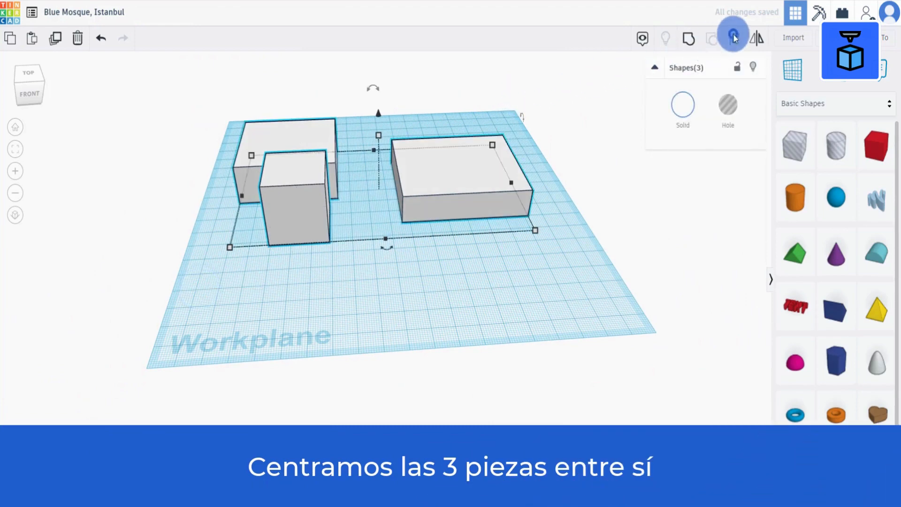
pyautogui.click(733, 37)
pyautogui.click(385, 248)
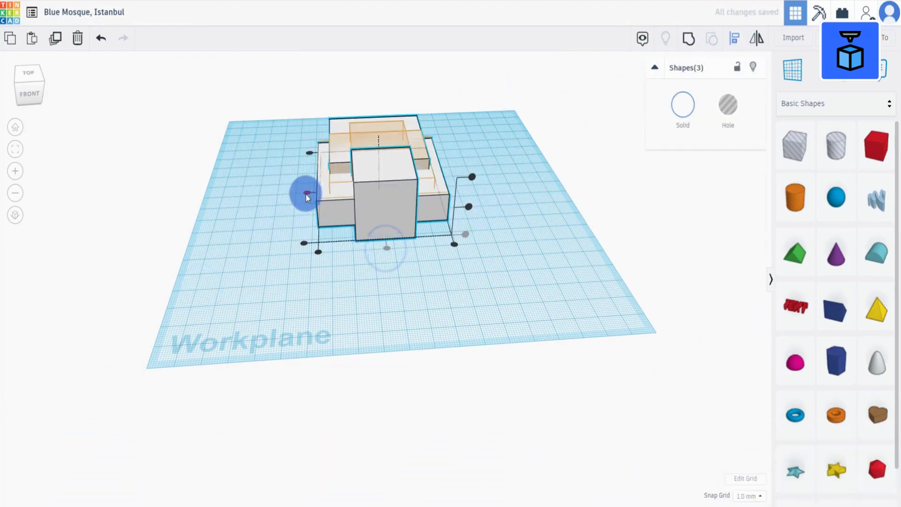
pyautogui.click(305, 194)
pyautogui.moveTo(386, 281); pyautogui.dragTo(350, 258, button='right')
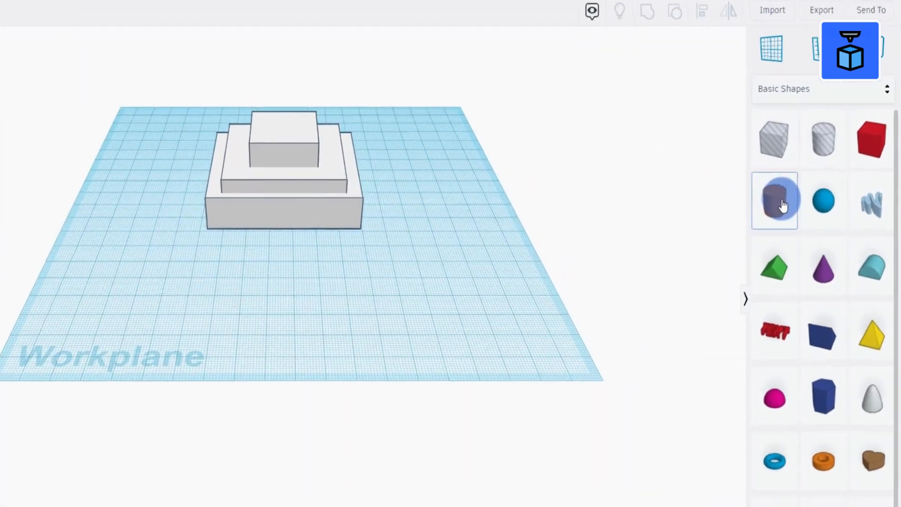
# Add a cylinder beside the boxes, raise its sides to 64 and colour it white.
pyautogui.moveTo(792, 201); pyautogui.dragTo(521, 228)
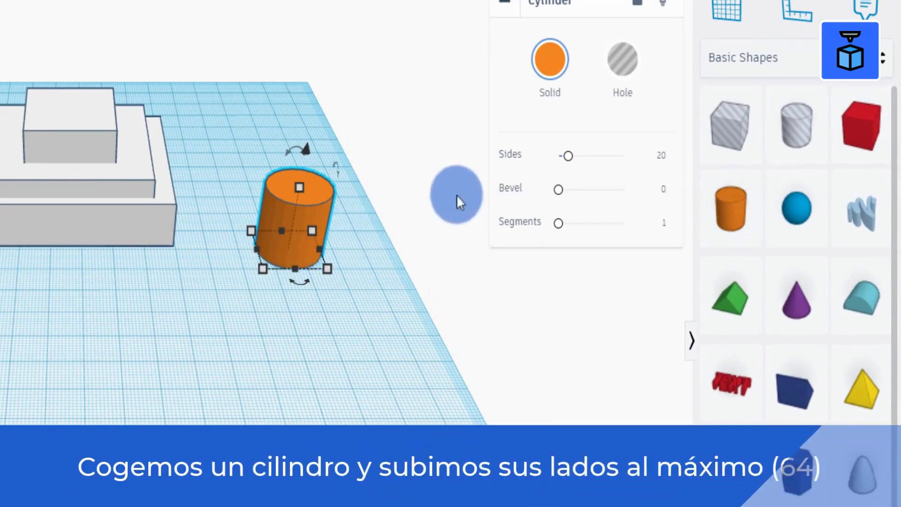
pyautogui.moveTo(570, 155); pyautogui.dragTo(688, 158)
pyautogui.click(575, 77)
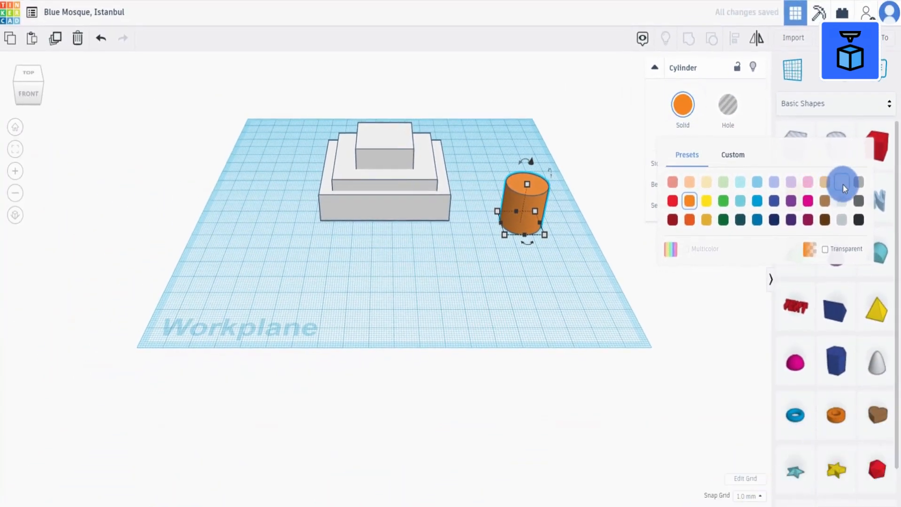
pyautogui.click(841, 185)
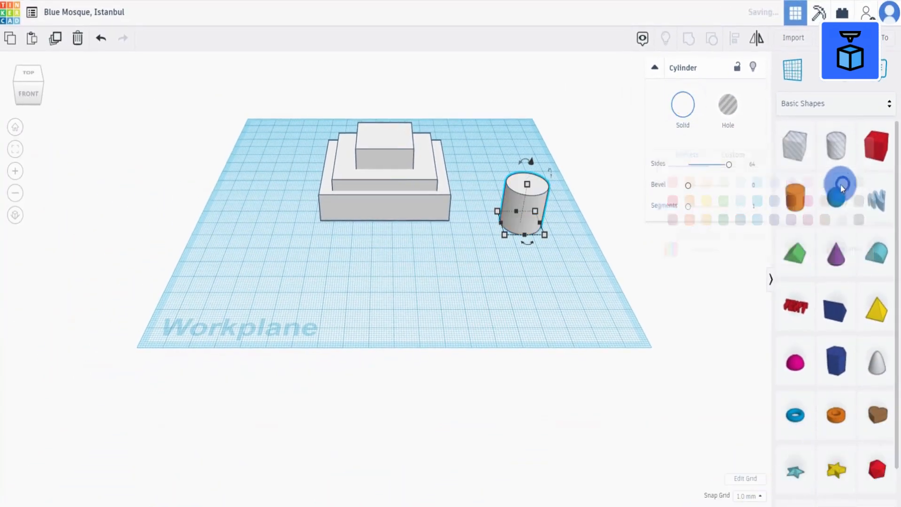
# Set the cylinder's height to 36 mm.
pyautogui.click(528, 185)
pyautogui.click(567, 203)
pyautogui.write('36')
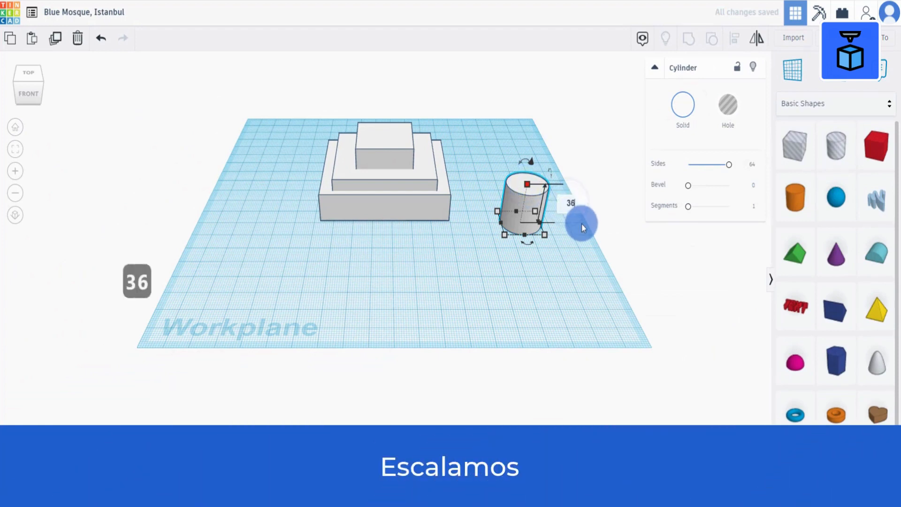
pyautogui.click(576, 253)
# Move the cylinder in front of the boxes and set its length and width to 25 mm.
pyautogui.moveTo(528, 187); pyautogui.dragTo(377, 214)
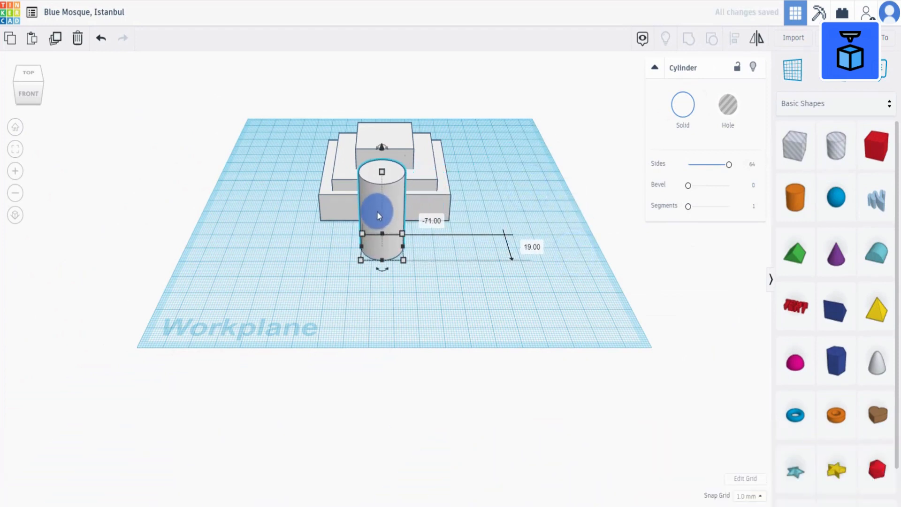
pyautogui.click(404, 260)
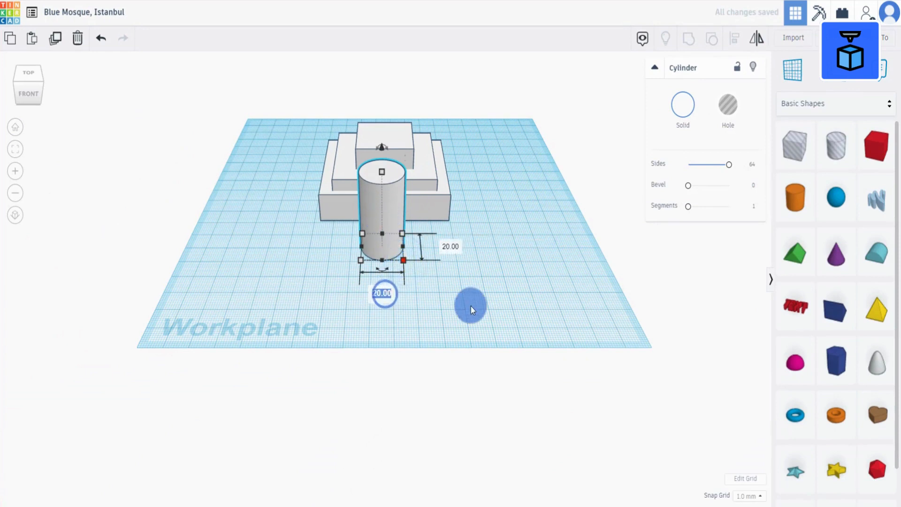
pyautogui.write('25')
pyautogui.press('Tab')
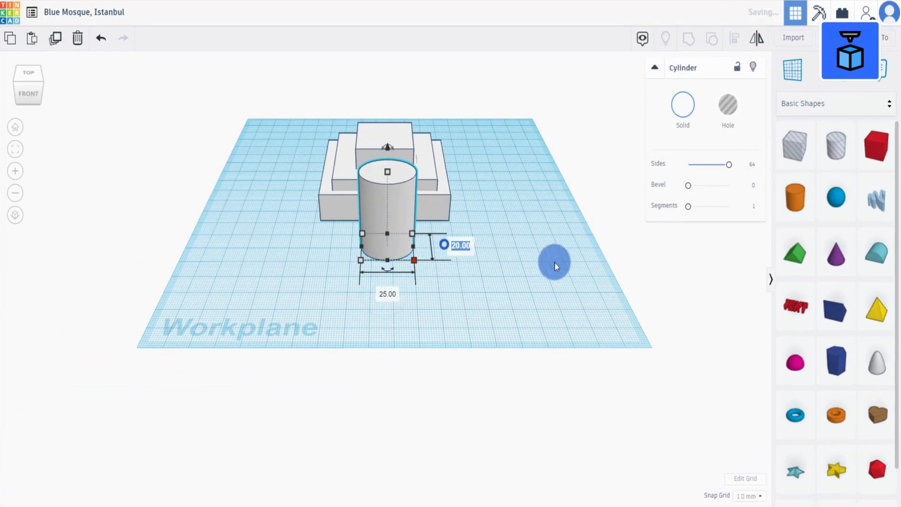
pyautogui.write('25')
pyautogui.click(570, 265)
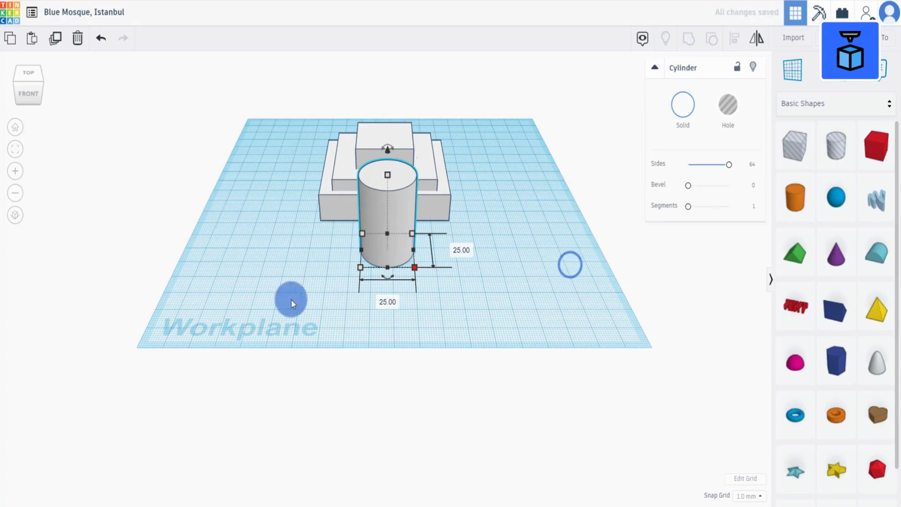
# Select all four shapes and align them to each other's centres in both horizontal directions.
pyautogui.moveTo(291, 300); pyautogui.dragTo(503, 85)
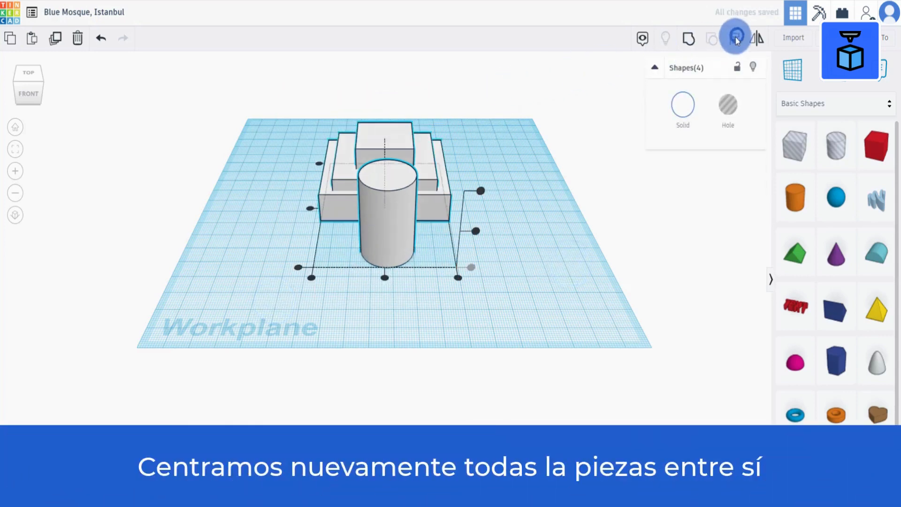
pyautogui.click(385, 277)
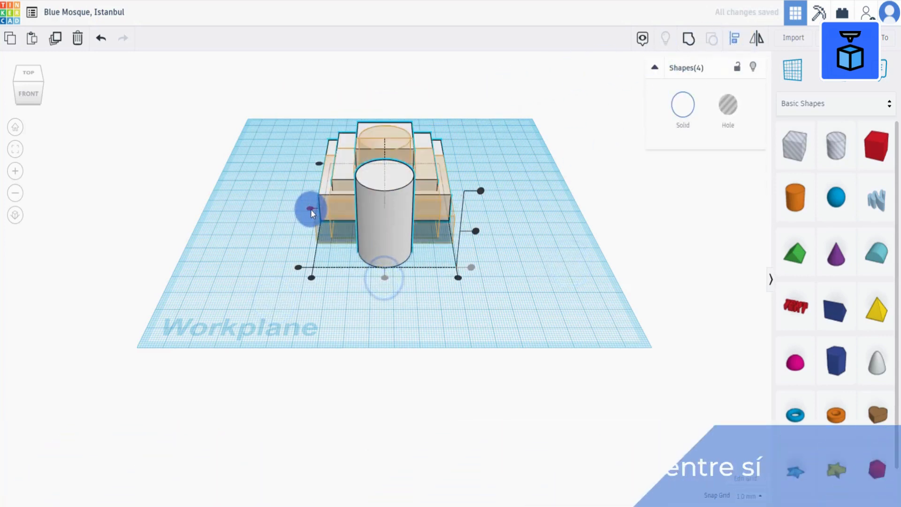
pyautogui.click(310, 209)
pyautogui.click(526, 248)
pyautogui.moveTo(481, 244); pyautogui.dragTo(486, 236, button='right')
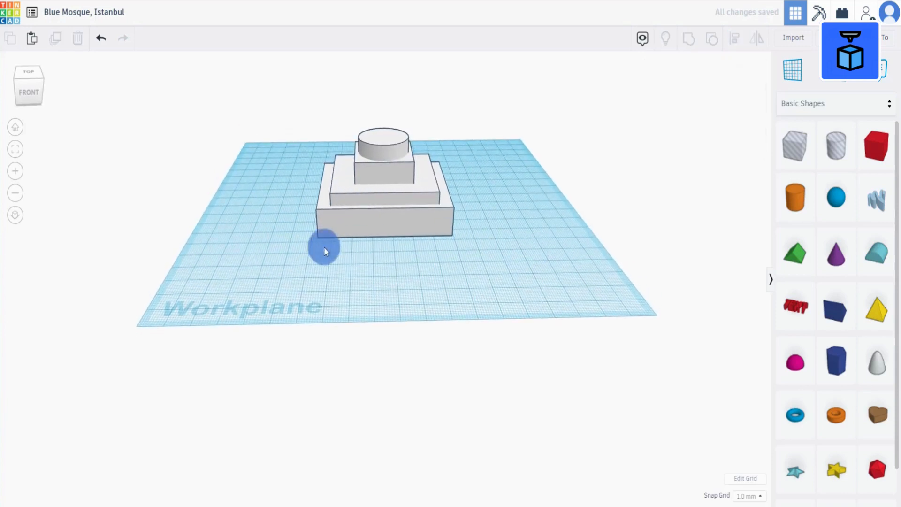
# Select all the stacked shapes and group them into one shape.
pyautogui.moveTo(266, 252); pyautogui.dragTo(453, 130)
pyautogui.moveTo(488, 154); pyautogui.dragTo(485, 176)
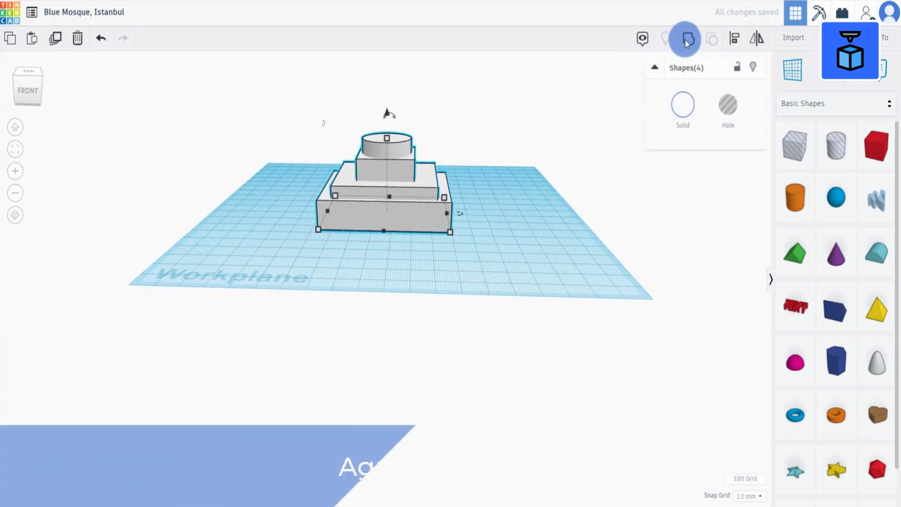
pyautogui.click(688, 42)
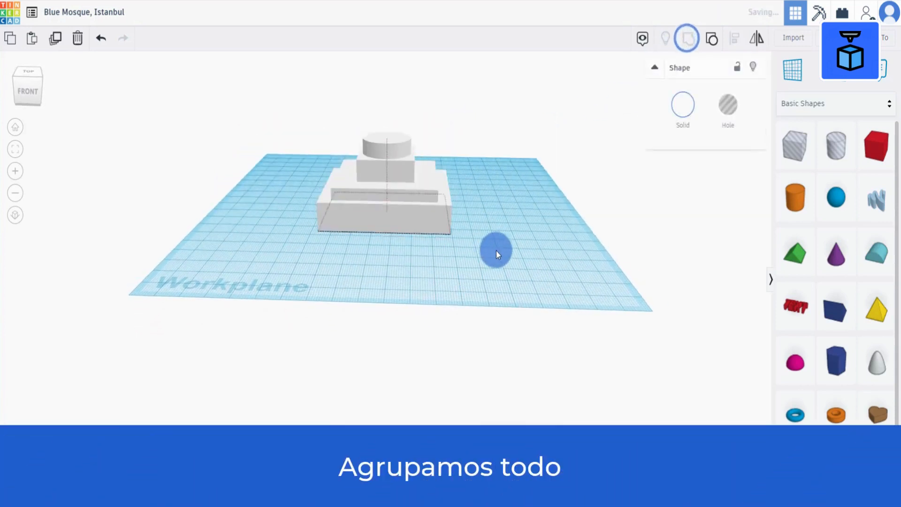
# Move the grouped shape slightly toward the workplane's front-left.
pyautogui.scroll(2, 500, 255)
pyautogui.scroll(2, 500, 256)
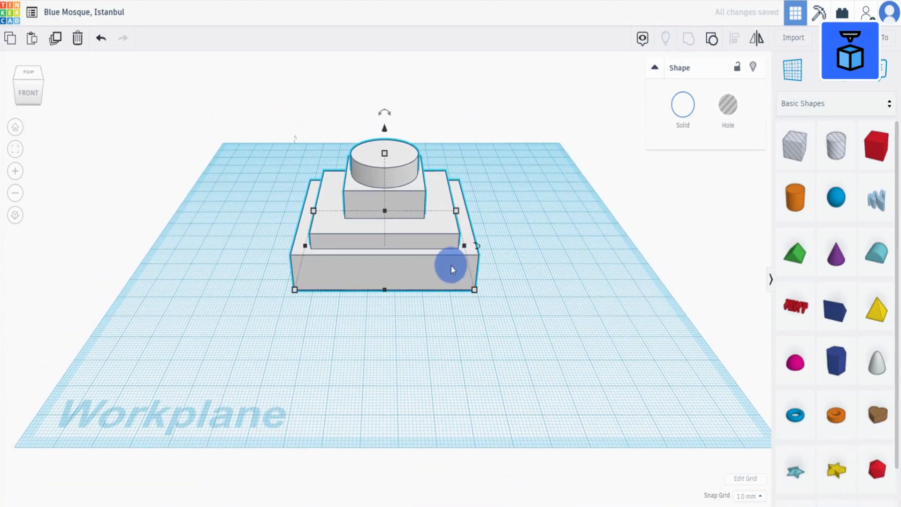
pyautogui.moveTo(433, 270); pyautogui.dragTo(384, 251)
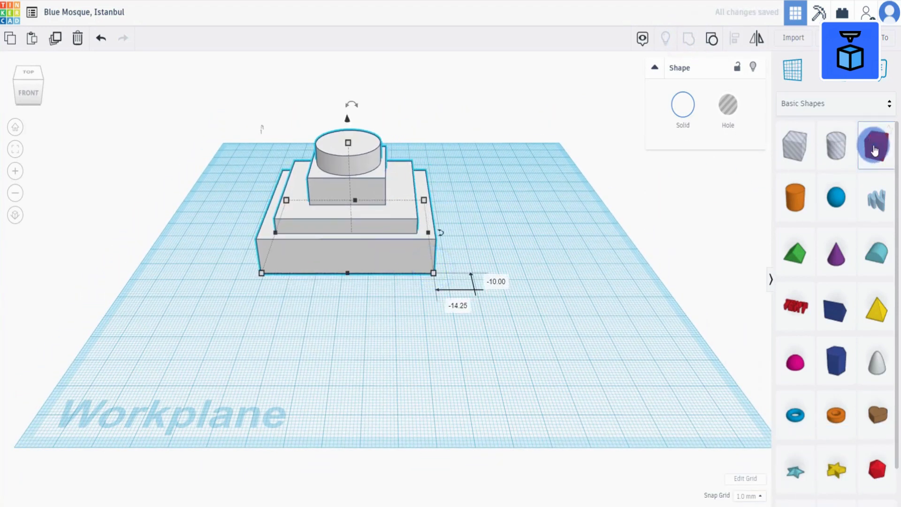
# Add a new box beside the group and colour it white.
pyautogui.moveTo(876, 143); pyautogui.dragTo(496, 305)
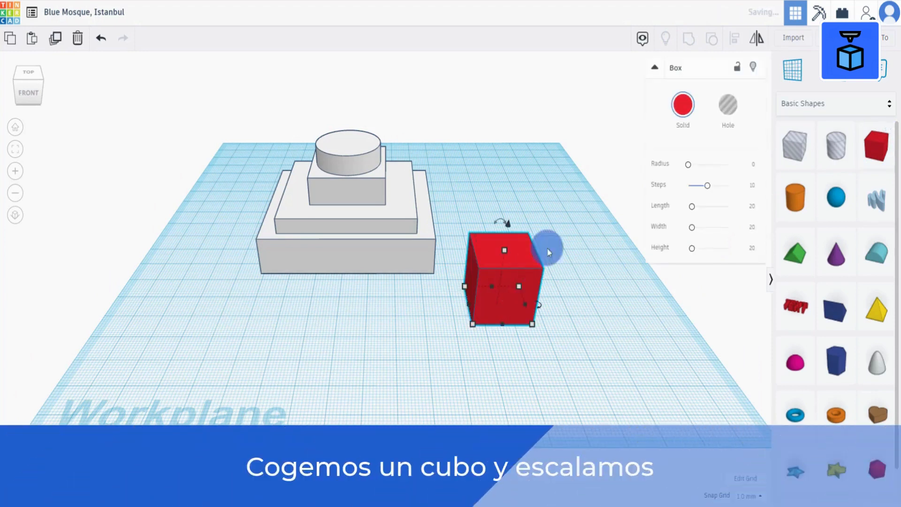
pyautogui.click(684, 102)
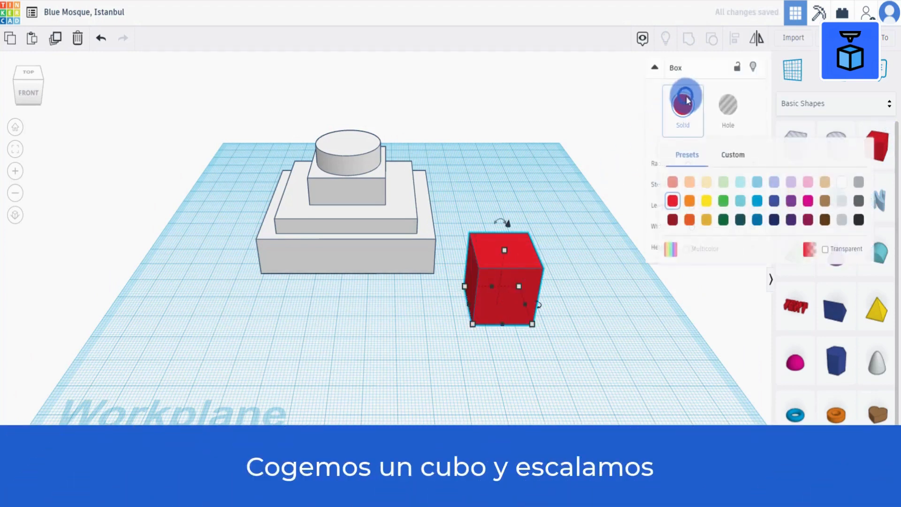
pyautogui.click(842, 181)
# Resize the white box to 69 mm long and 4.5 mm deep and place it against the front of the stacked group.
pyautogui.moveTo(472, 326)
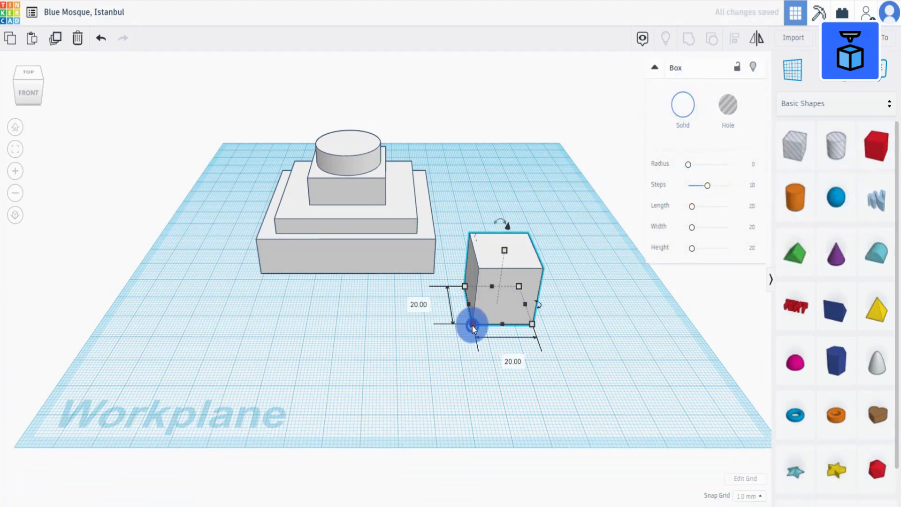
pyautogui.click(512, 361)
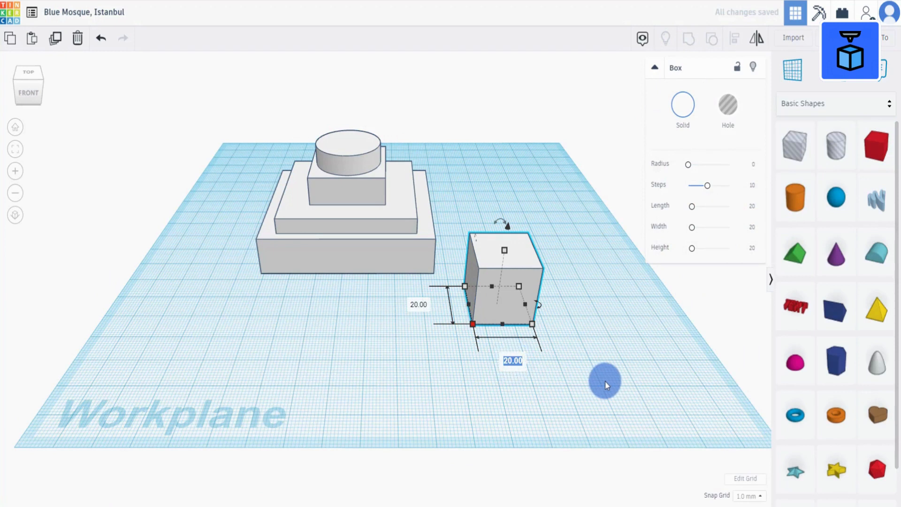
pyautogui.write('69')
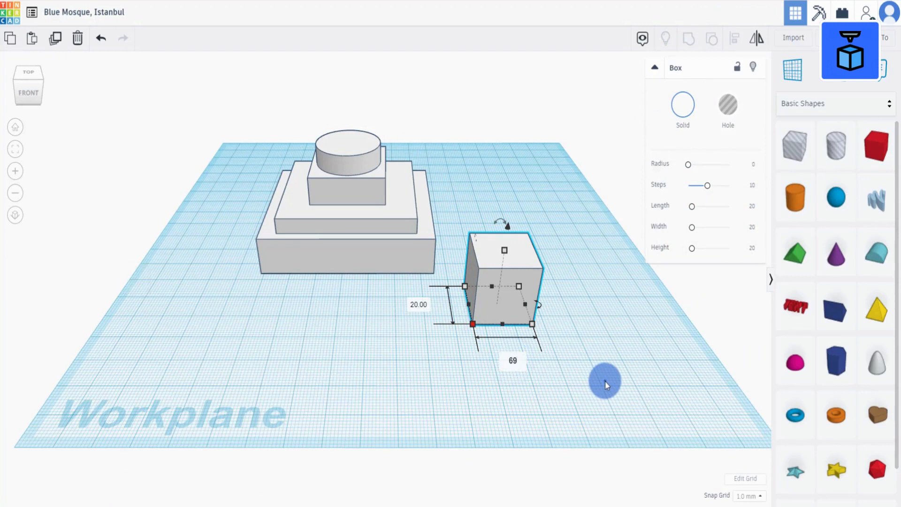
pyautogui.click(605, 381)
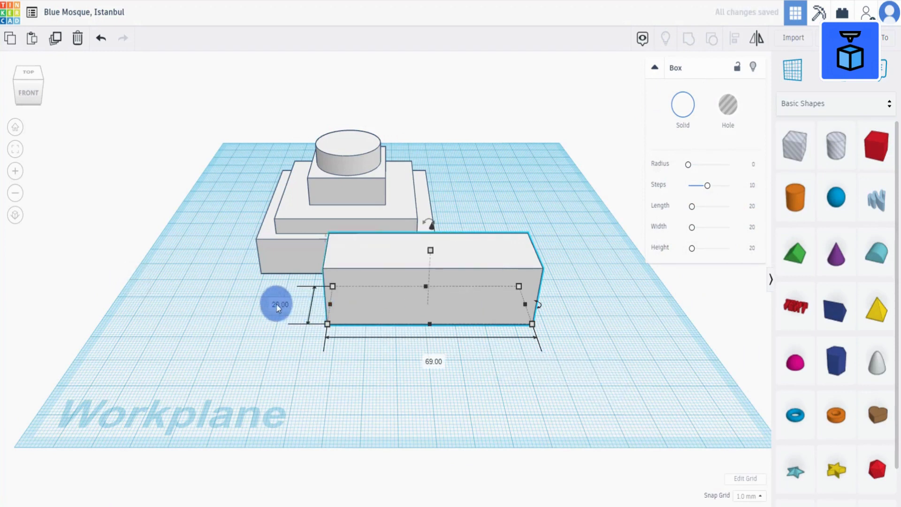
pyautogui.write('4.5')
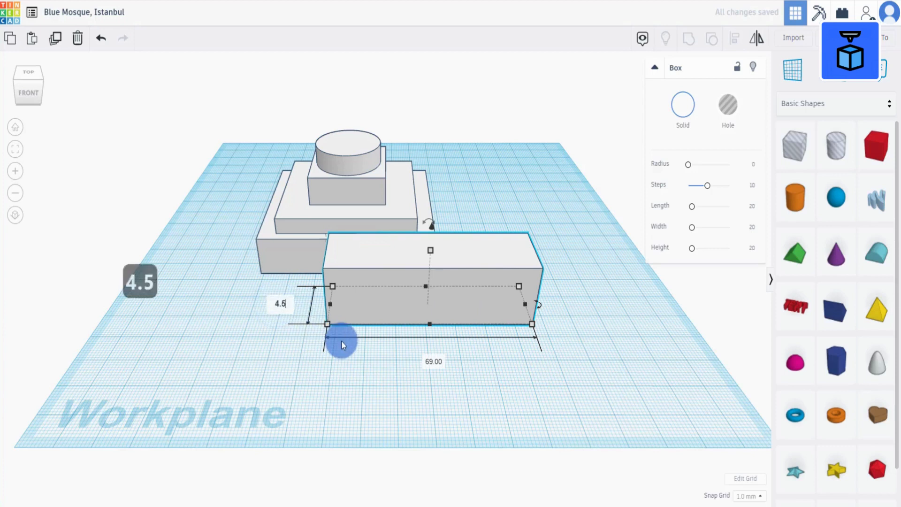
pyautogui.click(361, 386)
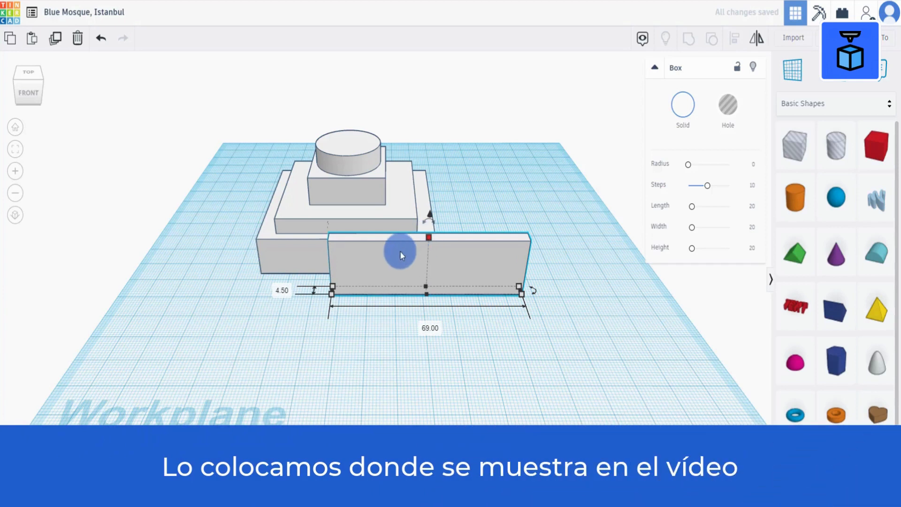
pyautogui.moveTo(400, 250); pyautogui.dragTo(308, 218)
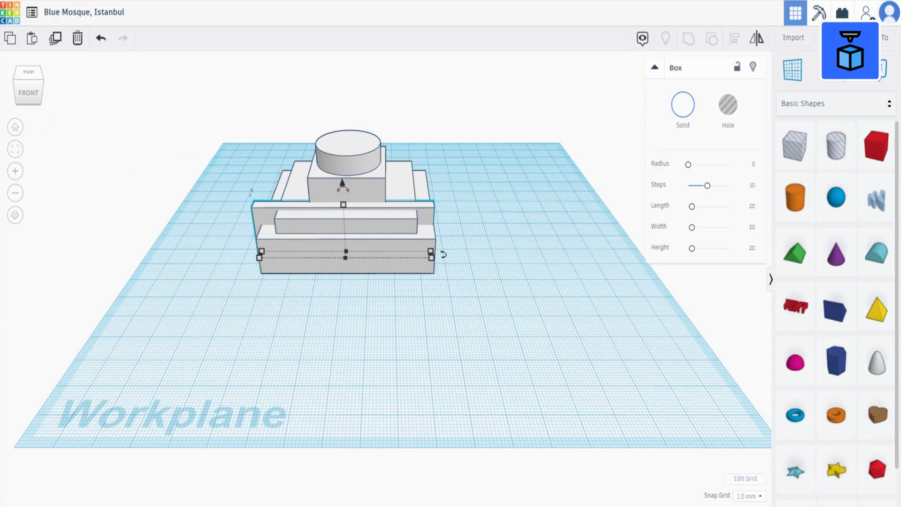
# Duplicate the thin box and nudge the copy across to the opposite side of the group.
pyautogui.moveTo(261, 286); pyautogui.dragTo(417, 290, button='right')
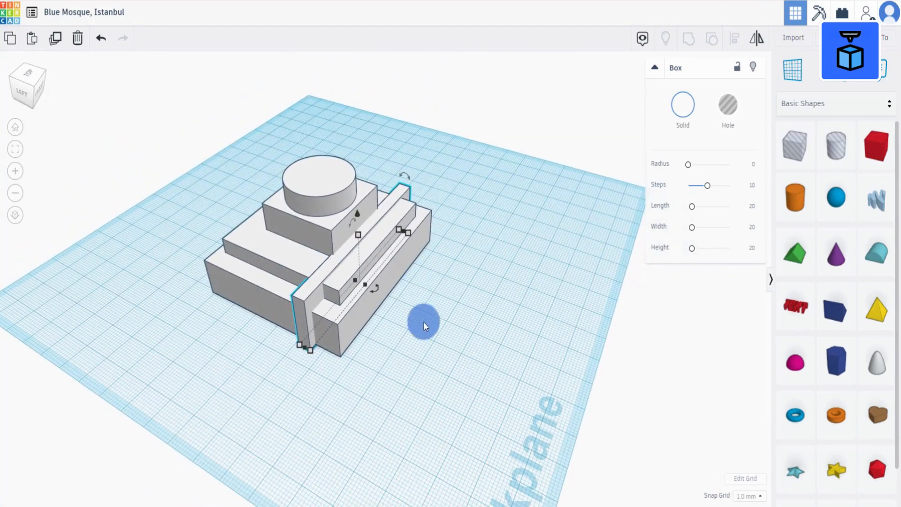
pyautogui.moveTo(423, 322); pyautogui.dragTo(295, 357, button='right')
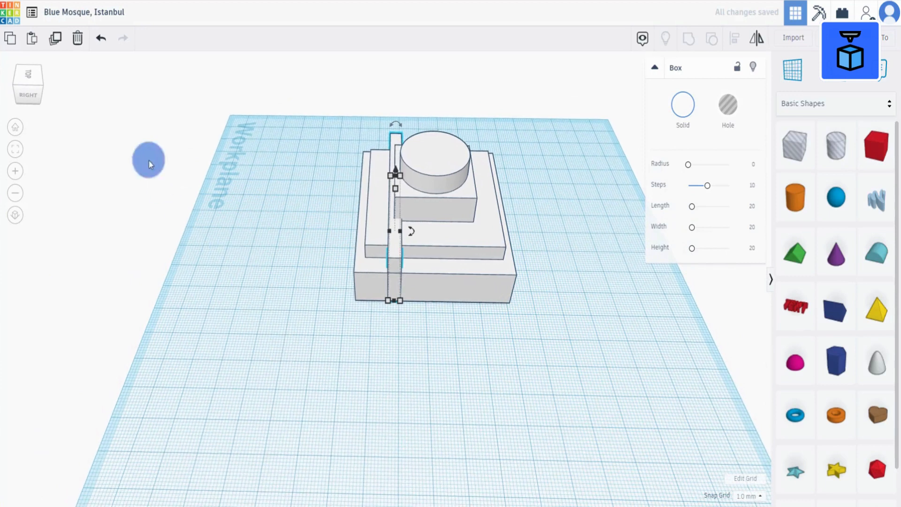
pyautogui.click(55, 38)
pyautogui.press('Right')
pyautogui.press('Right')
pyautogui.press('Right')
pyautogui.press('Right')
pyautogui.press('Right')
pyautogui.press('Right')
pyautogui.press('Right')
pyautogui.press('Right')
pyautogui.press('Right')
pyautogui.press('Right')
pyautogui.press('Right')
pyautogui.press('Right')
pyautogui.press('Right')
pyautogui.press('Right')
pyautogui.press('Right')
pyautogui.press('Right')
pyautogui.press('Right')
pyautogui.press('Right')
pyautogui.press('Right')
pyautogui.press('Right')
pyautogui.press('Right')
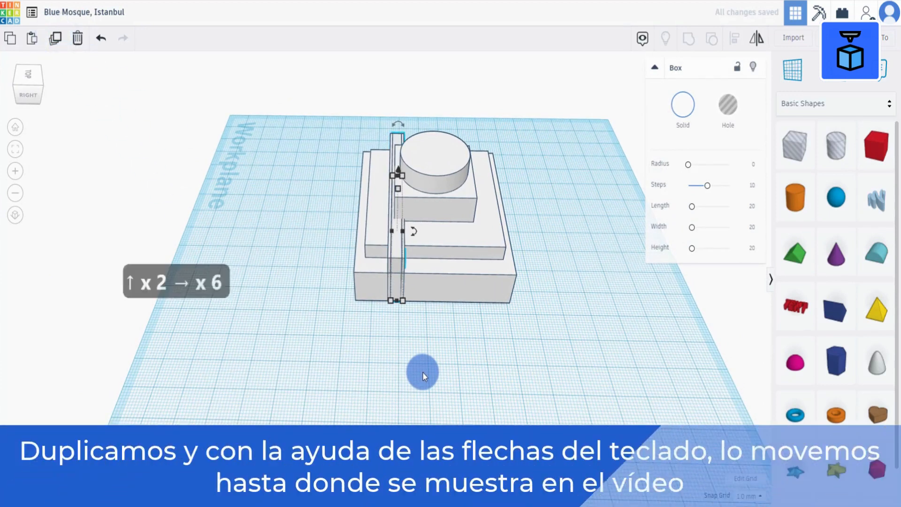
pyautogui.press('Right')
pyautogui.press('Right')
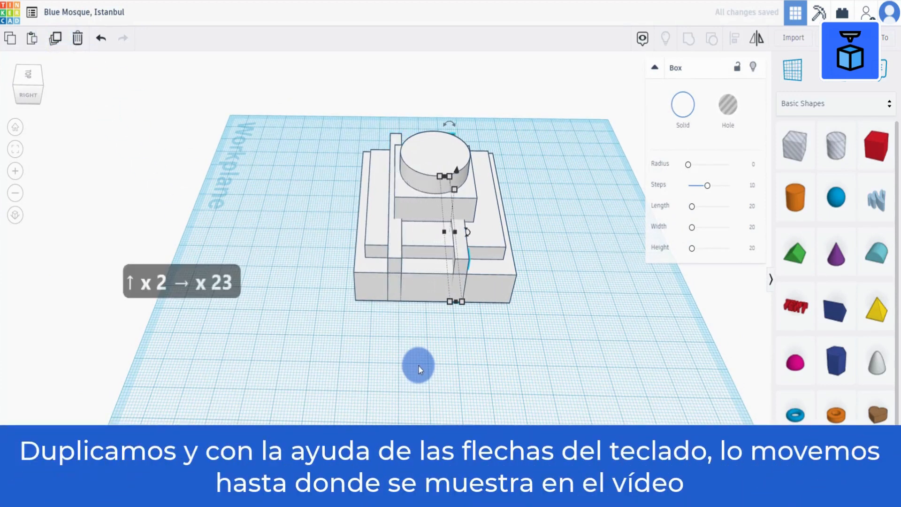
pyautogui.scroll(-2, 418, 366)
pyautogui.press('Right')
pyautogui.press('Right')
pyautogui.press('Right')
pyautogui.press('Right')
pyautogui.press('Right')
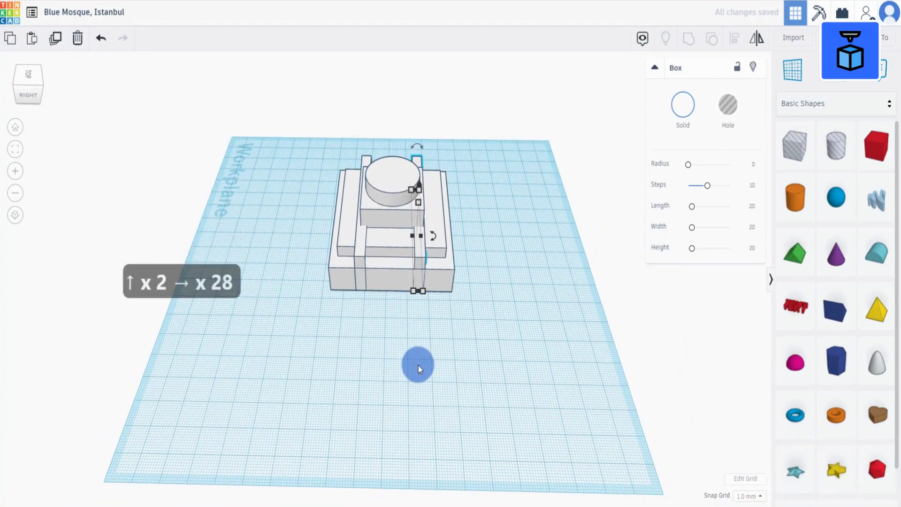
# Select the group and both thin boxes and align them to their centres along the Y axis.
pyautogui.moveTo(360, 371); pyautogui.dragTo(395, 311, button='right')
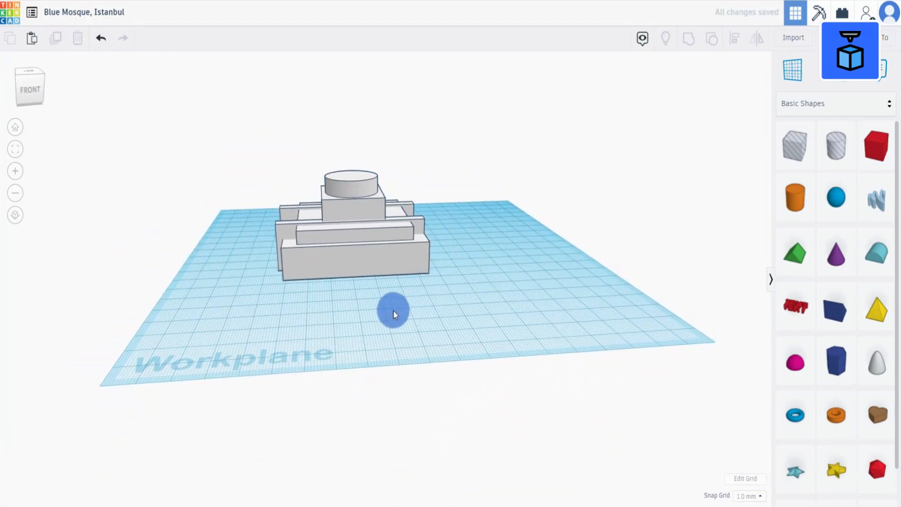
pyautogui.moveTo(233, 322); pyautogui.dragTo(460, 167)
pyautogui.click(735, 38)
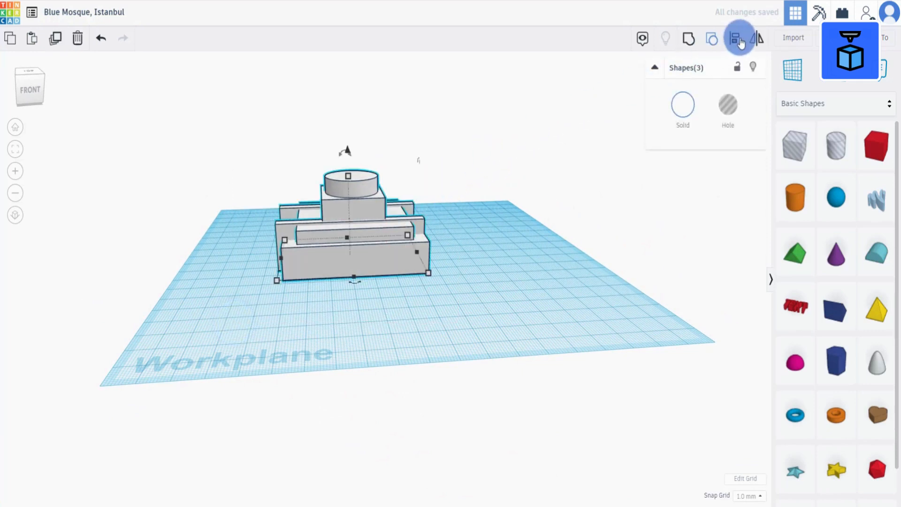
pyautogui.moveTo(418, 294); pyautogui.dragTo(415, 317, button='right')
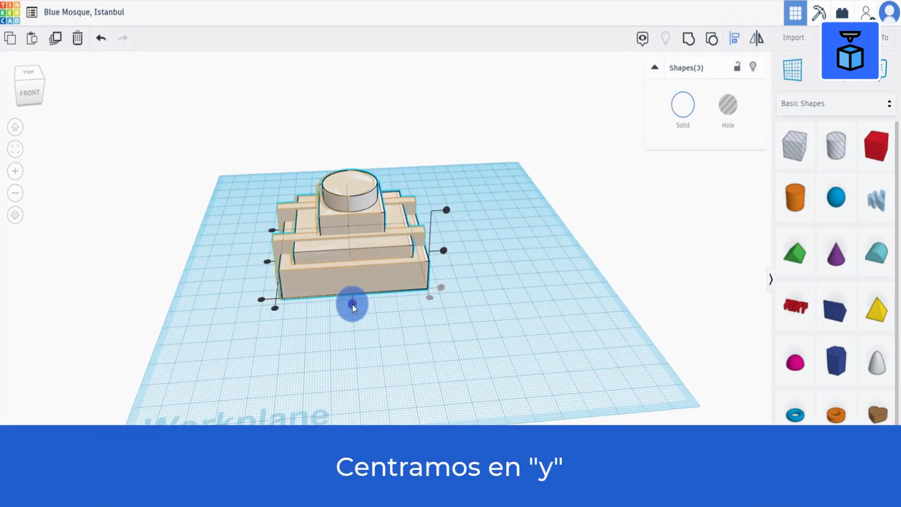
pyautogui.click(353, 303)
pyautogui.click(332, 361)
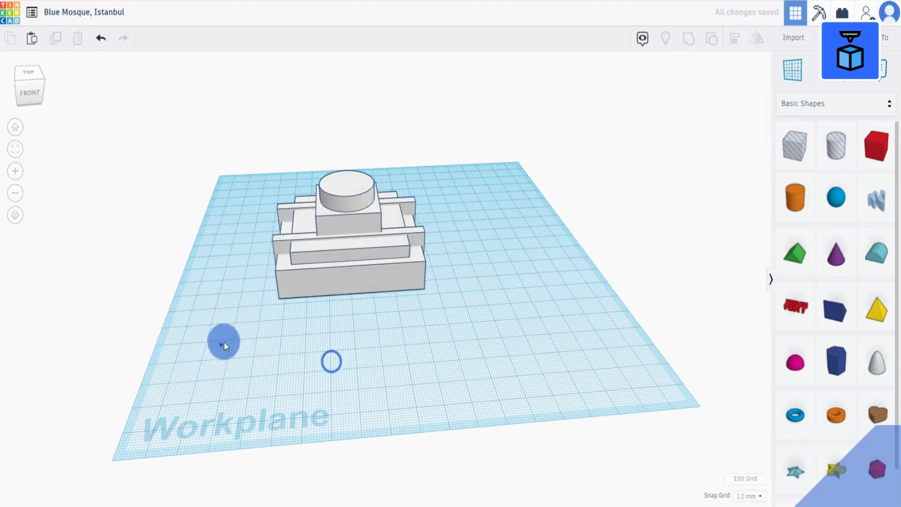
# Duplicate both thin boxes, shorten the copies to about 54 mm and fit them around the upper tier.
pyautogui.moveTo(223, 343); pyautogui.dragTo(439, 175)
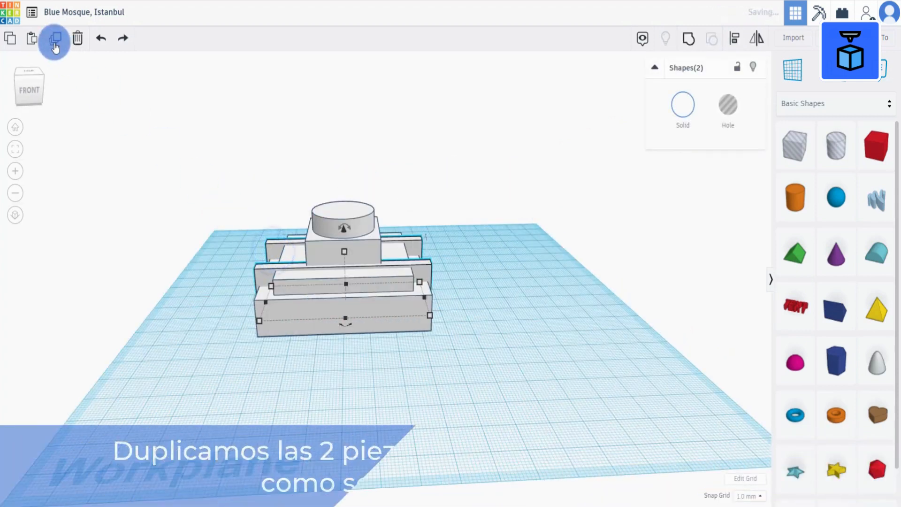
pyautogui.click(54, 39)
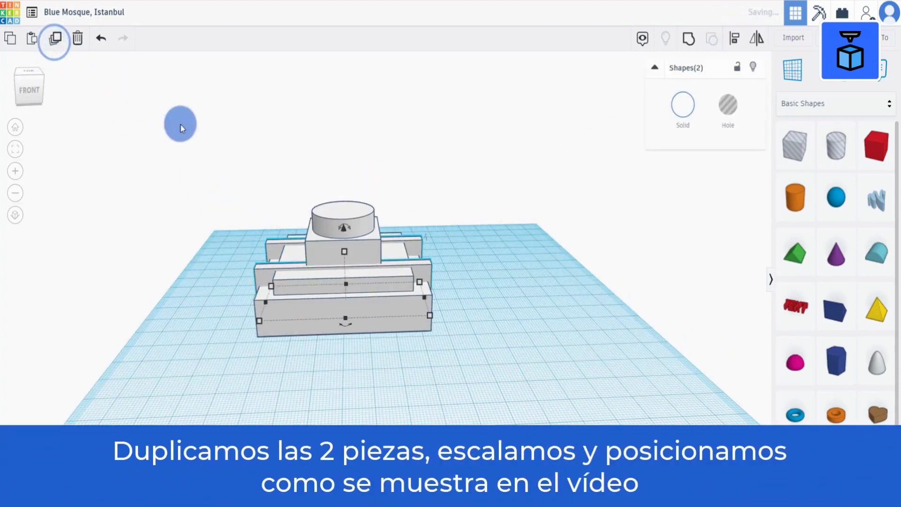
pyautogui.moveTo(343, 228); pyautogui.dragTo(344, 227)
pyautogui.moveTo(294, 386); pyautogui.dragTo(276, 327, button='right')
pyautogui.moveTo(269, 298); pyautogui.dragTo(287, 297)
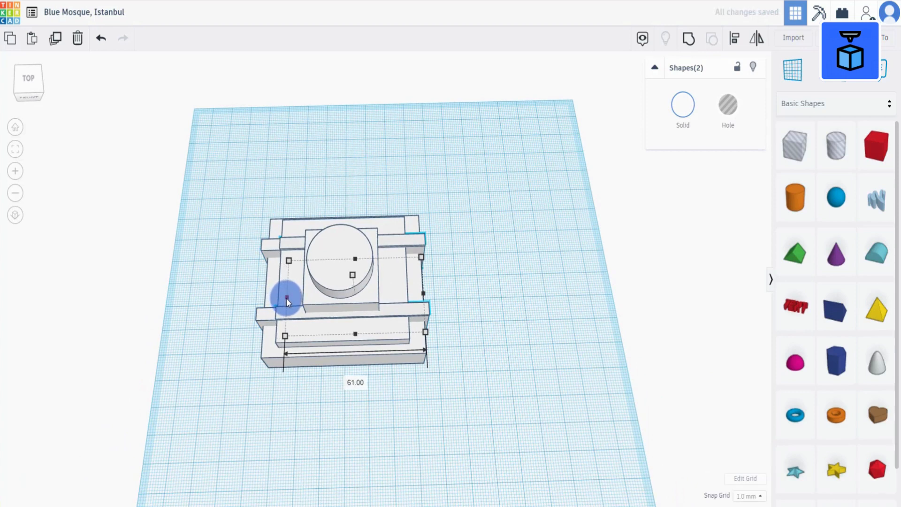
pyautogui.moveTo(322, 346); pyautogui.dragTo(328, 316, button='right')
pyautogui.moveTo(418, 298); pyautogui.dragTo(407, 295)
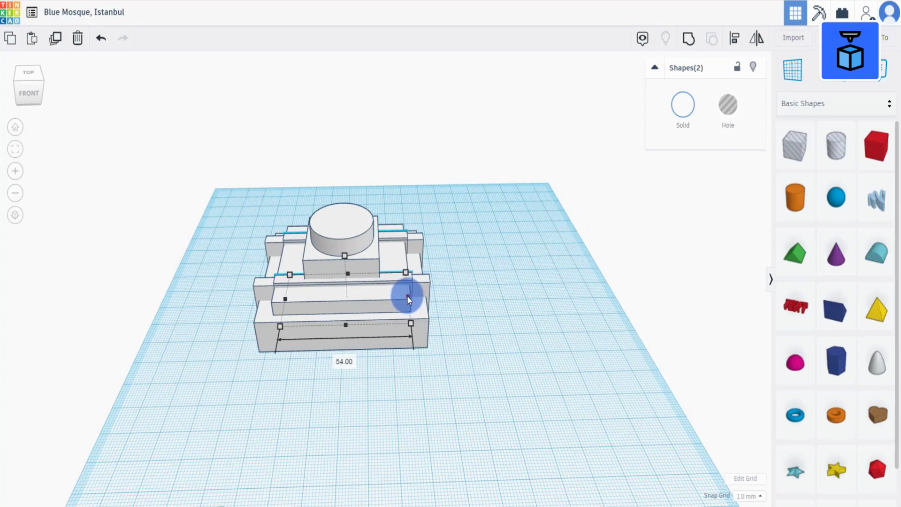
pyautogui.moveTo(407, 295); pyautogui.dragTo(323, 315, button='right')
pyautogui.moveTo(286, 301); pyautogui.dragTo(283, 300)
pyautogui.moveTo(436, 415); pyautogui.dragTo(463, 396, button='right')
pyautogui.click(463, 396)
# Group all five shapes into one and shift the grouped shape slightly to the right.
pyautogui.moveTo(211, 376); pyautogui.dragTo(457, 255)
pyautogui.moveTo(479, 366); pyautogui.dragTo(449, 318, button='right')
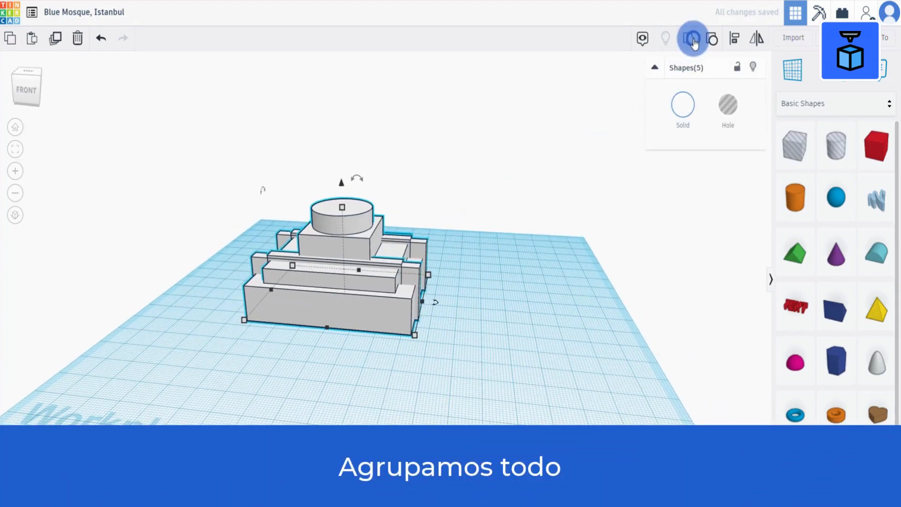
pyautogui.click(688, 39)
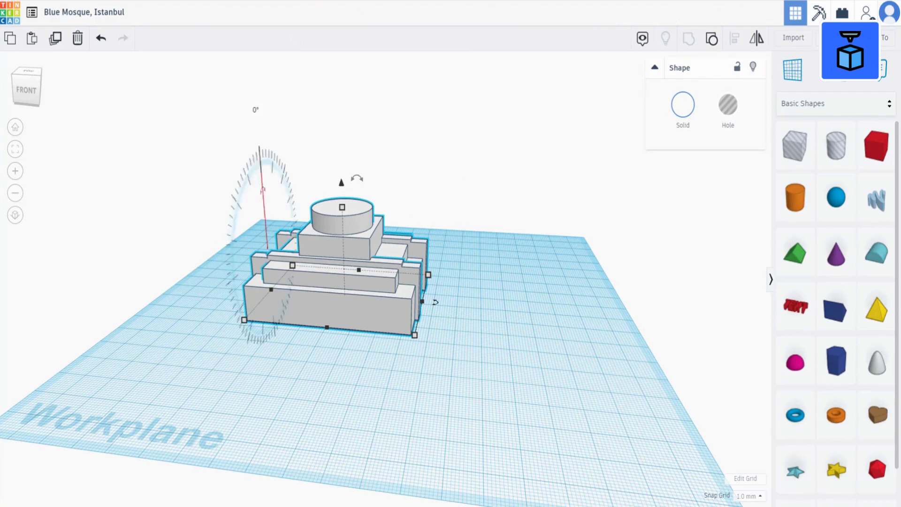
pyautogui.click(15, 127)
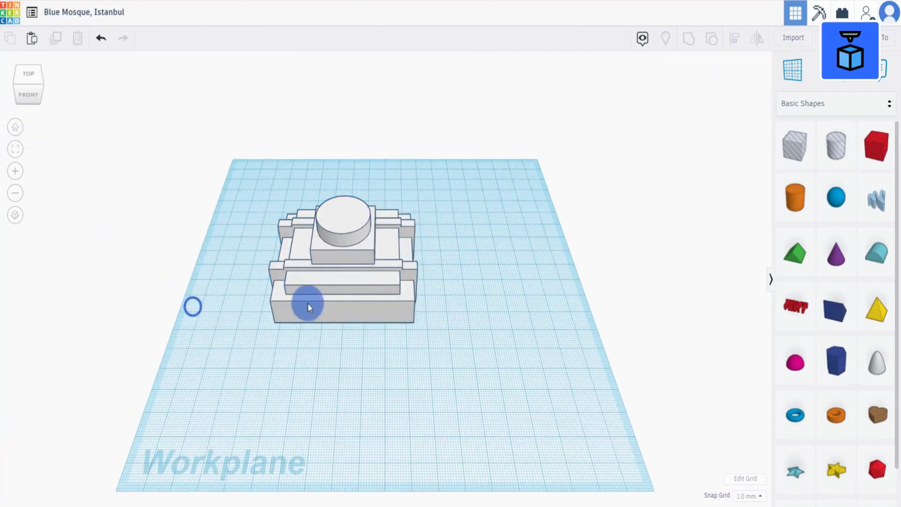
pyautogui.moveTo(308, 302); pyautogui.dragTo(346, 295)
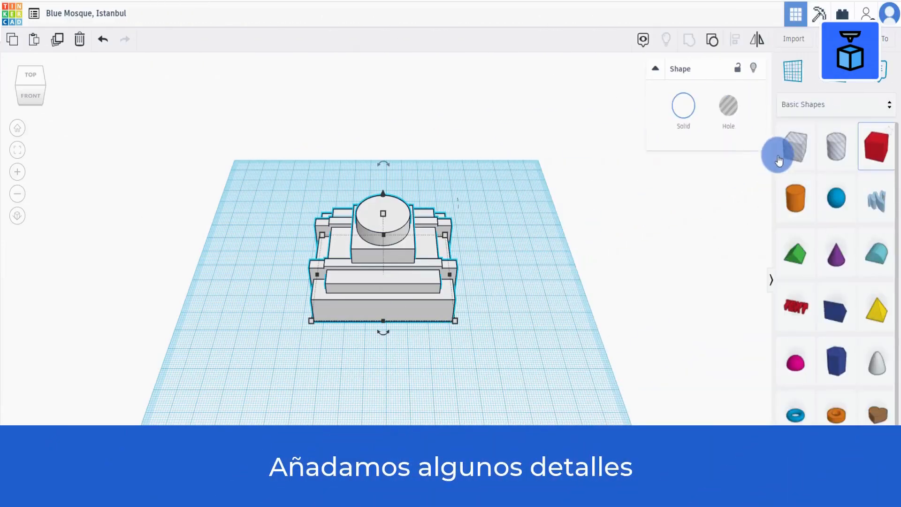
# Add a hole box beside the group and size it 2.4 mm wide and 3.6 mm deep.
pyautogui.moveTo(779, 160); pyautogui.dragTo(484, 340)
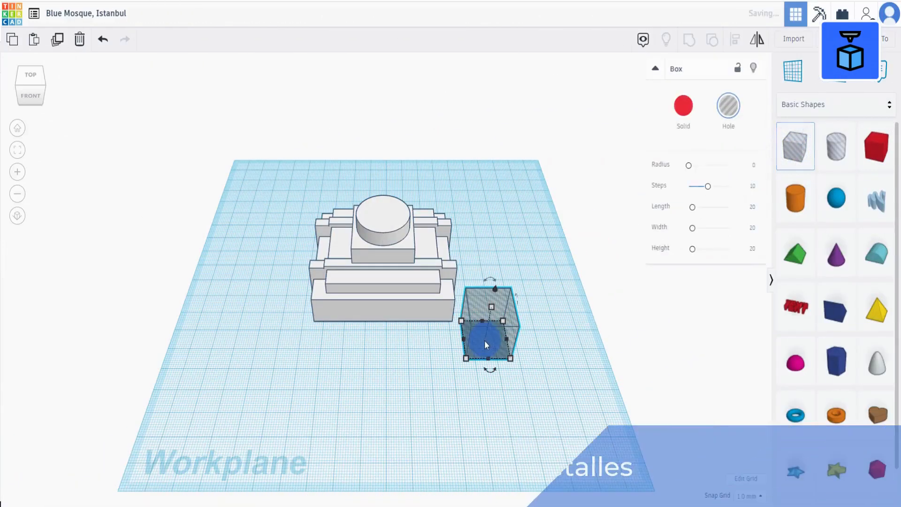
pyautogui.click(497, 403)
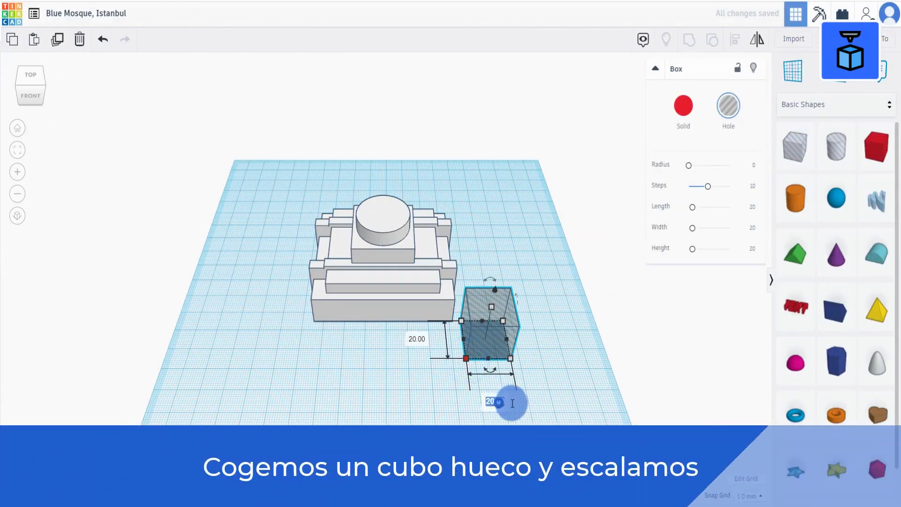
pyautogui.write('2.4')
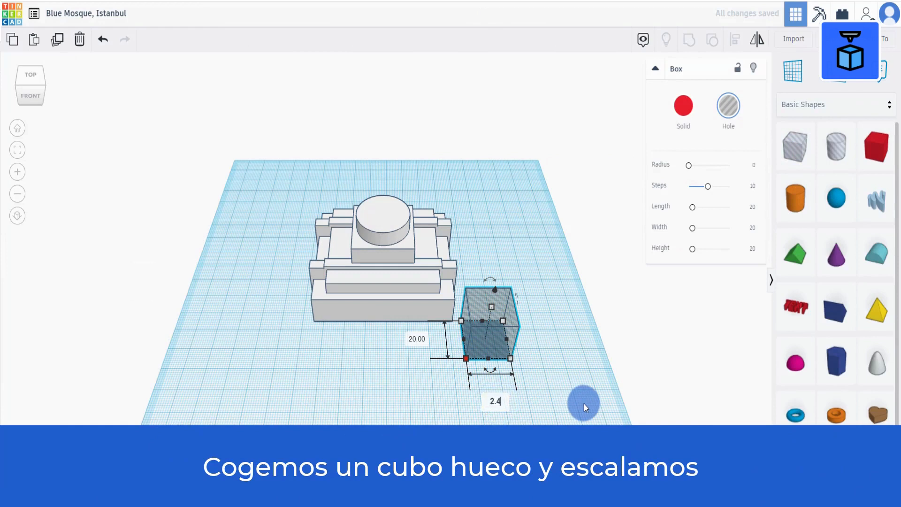
pyautogui.click(417, 339)
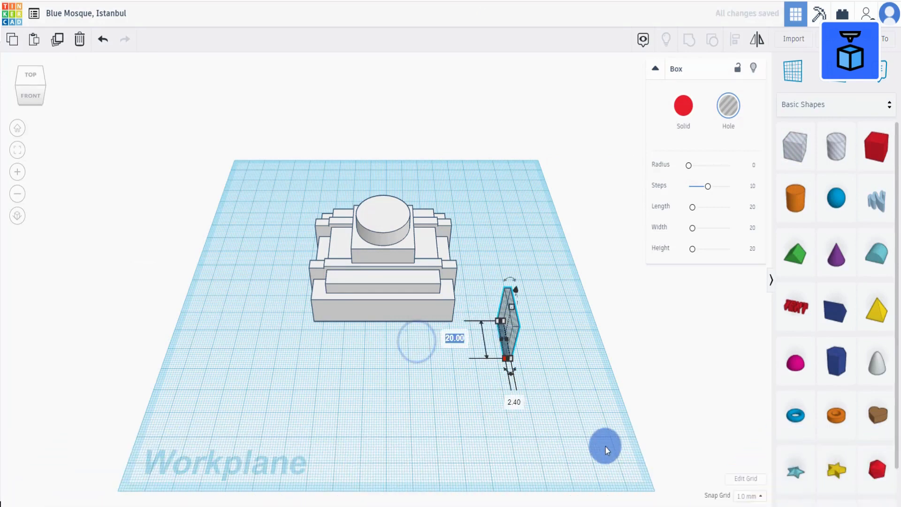
pyautogui.moveTo(568, 420); pyautogui.dragTo(531, 366, button='right')
pyautogui.scroll(10, 531, 367)
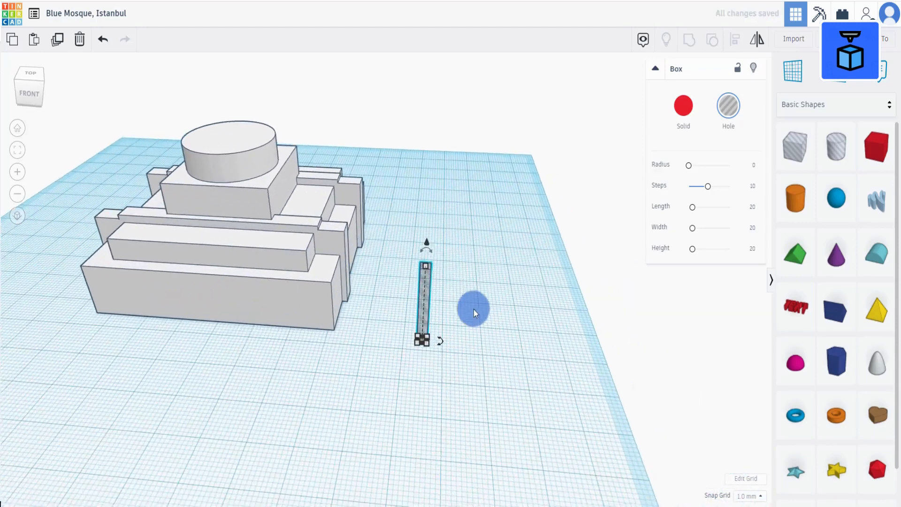
pyautogui.click(430, 266)
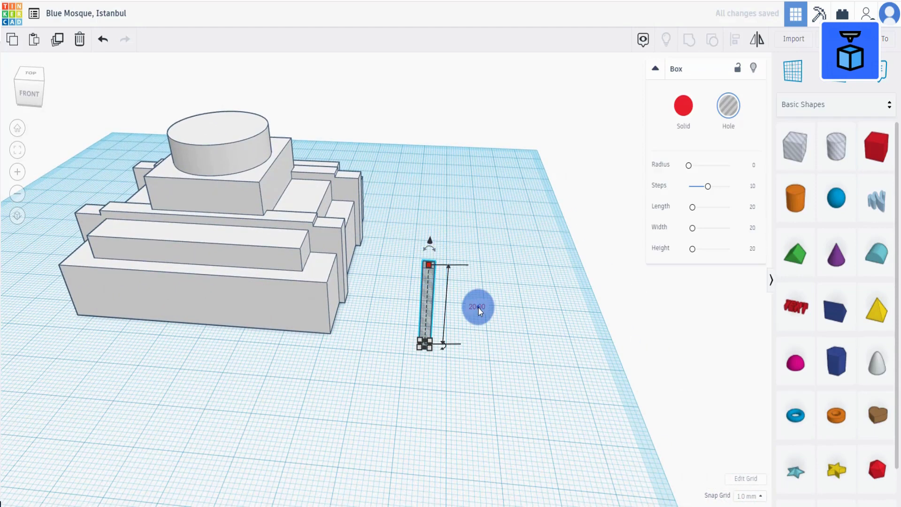
pyautogui.write('3.6')
pyautogui.press('Return')
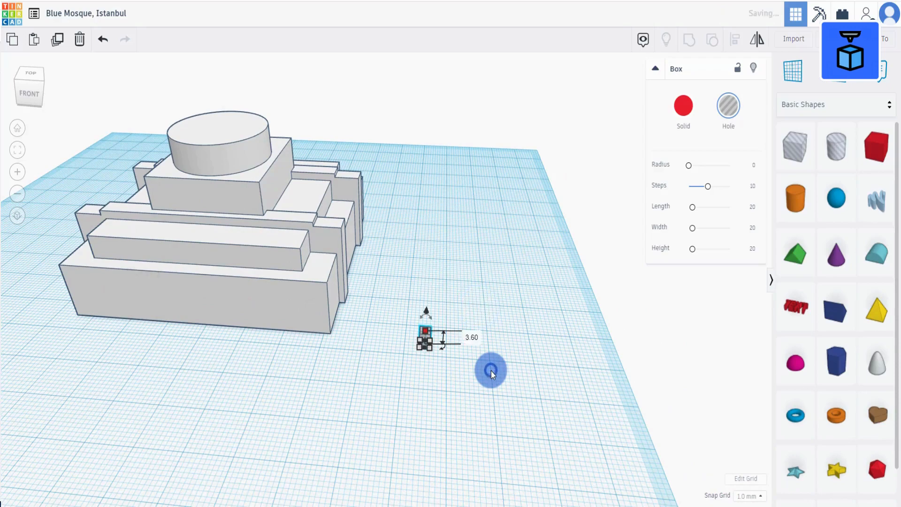
# Set a workplane on top of the hole box and place a Round Roof shape on it.
pyautogui.moveTo(491, 371); pyautogui.dragTo(507, 371, button='right')
pyautogui.scroll(4, 508, 372)
pyautogui.moveTo(508, 371); pyautogui.dragTo(462, 277, button='middle')
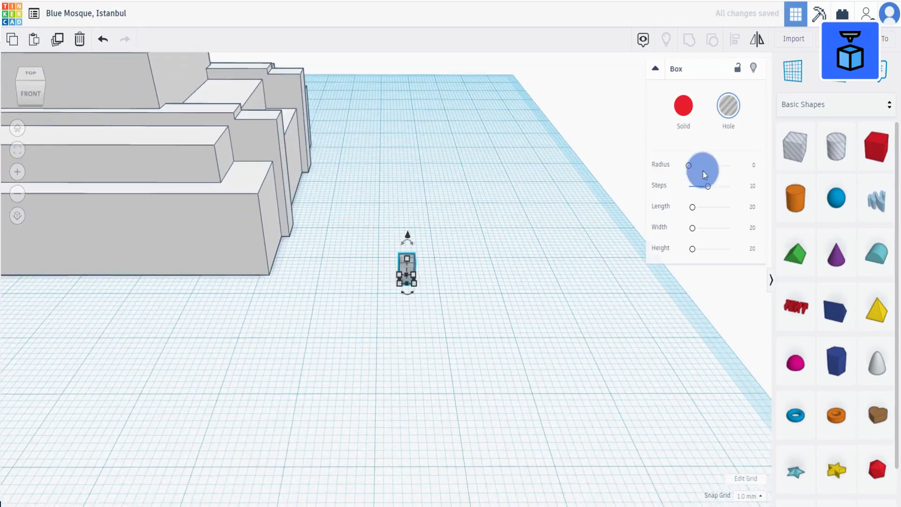
pyautogui.click(796, 81)
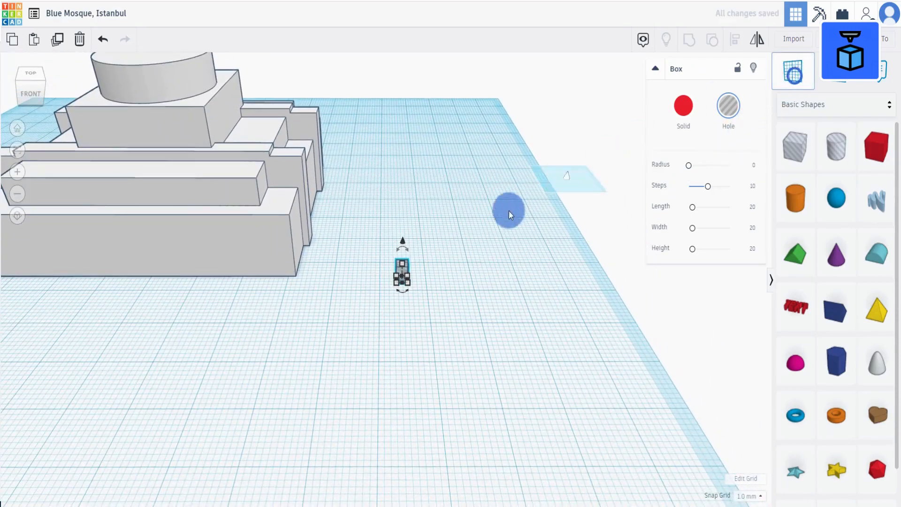
pyautogui.click(403, 269)
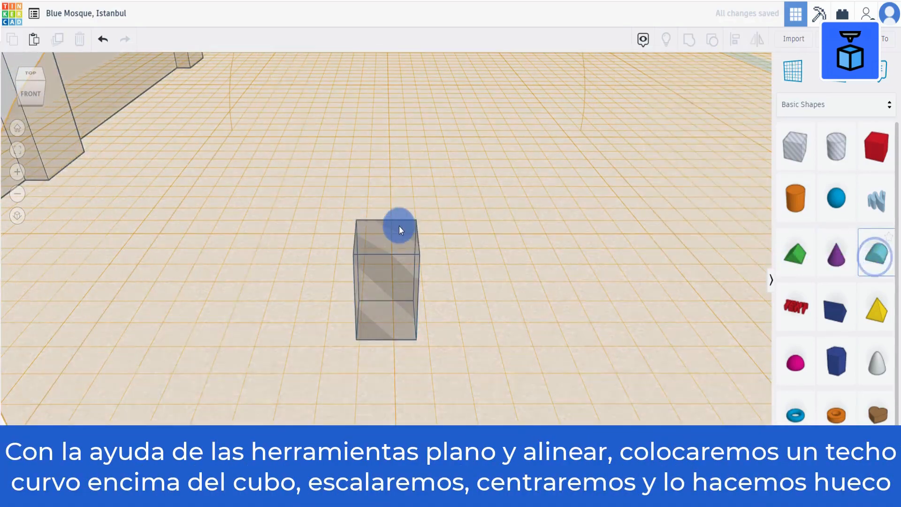
pyautogui.click(399, 226)
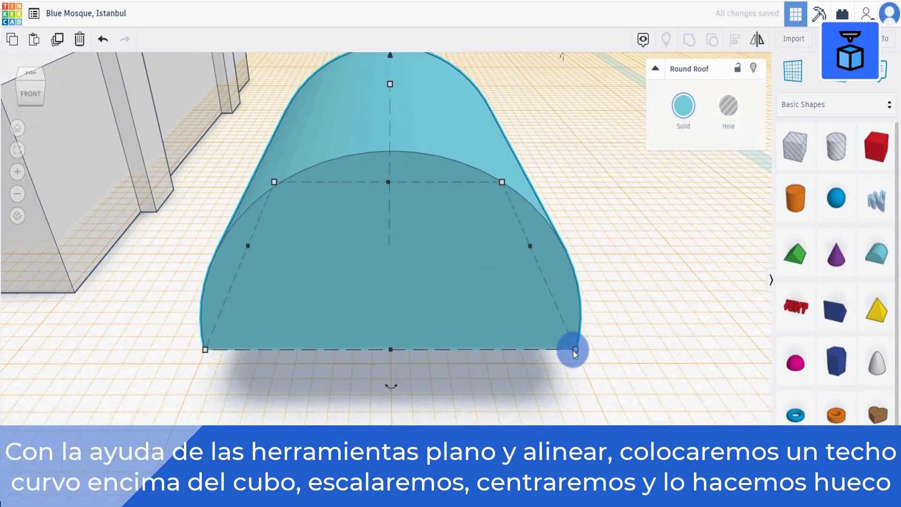
# Size the Round Roof to 2.4 mm wide, 2.4 mm long and 1.6 mm tall.
pyautogui.moveTo(575, 350)
pyautogui.click(389, 426)
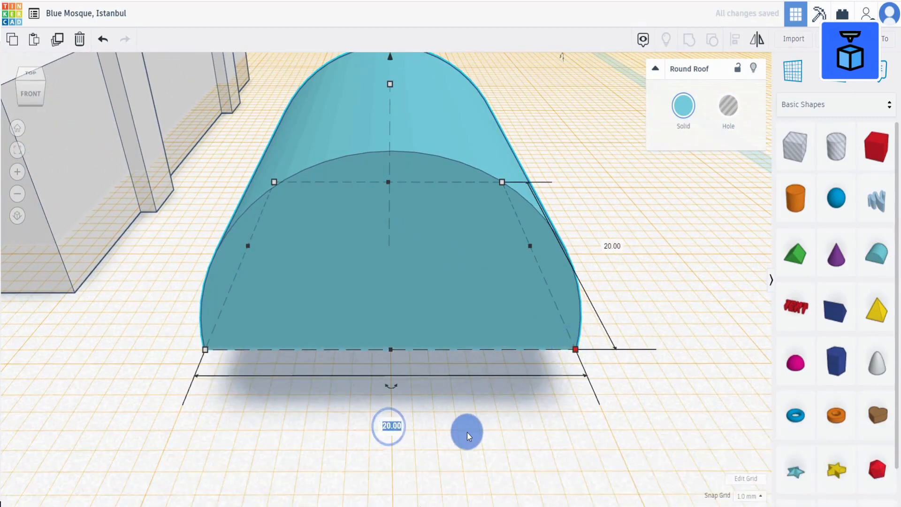
pyautogui.write('2.4')
pyautogui.press('Tab')
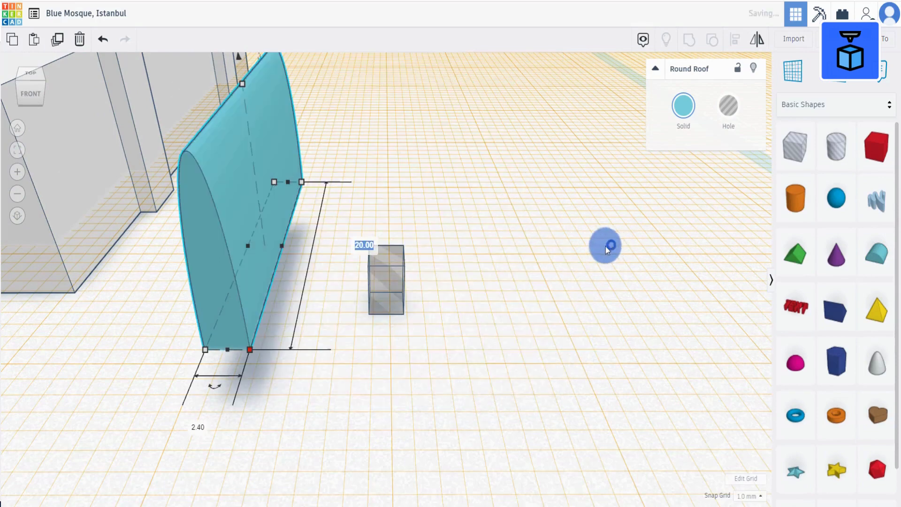
pyautogui.write('.4')
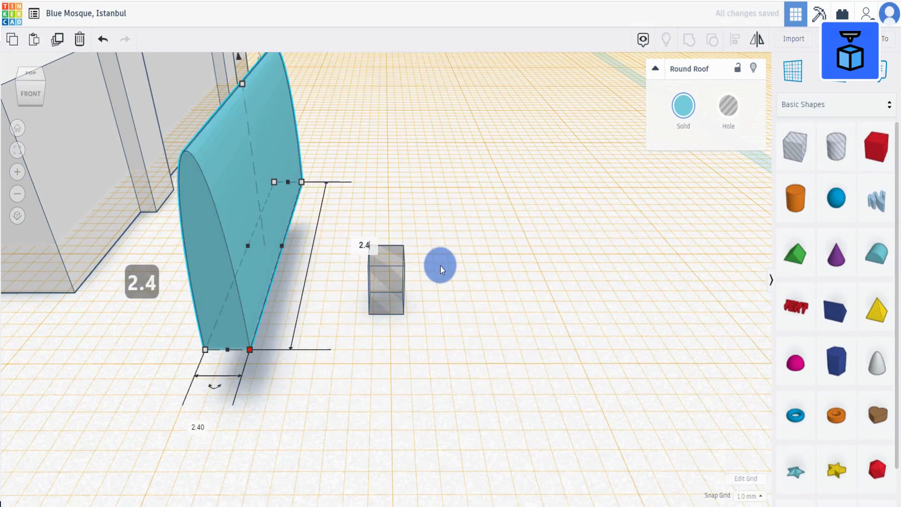
pyautogui.click(458, 278)
pyautogui.scroll(-2, 445, 264)
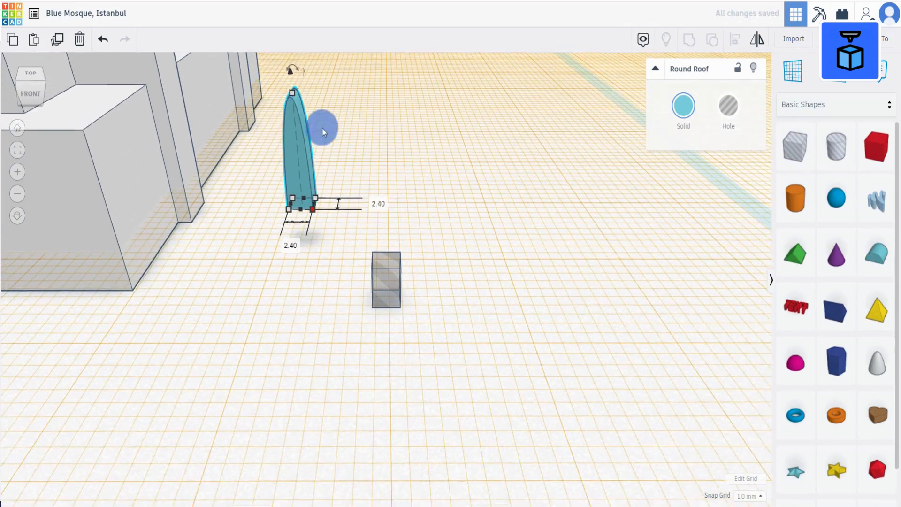
pyautogui.click(293, 94)
pyautogui.scroll(-2, 364, 161)
pyautogui.click(378, 178)
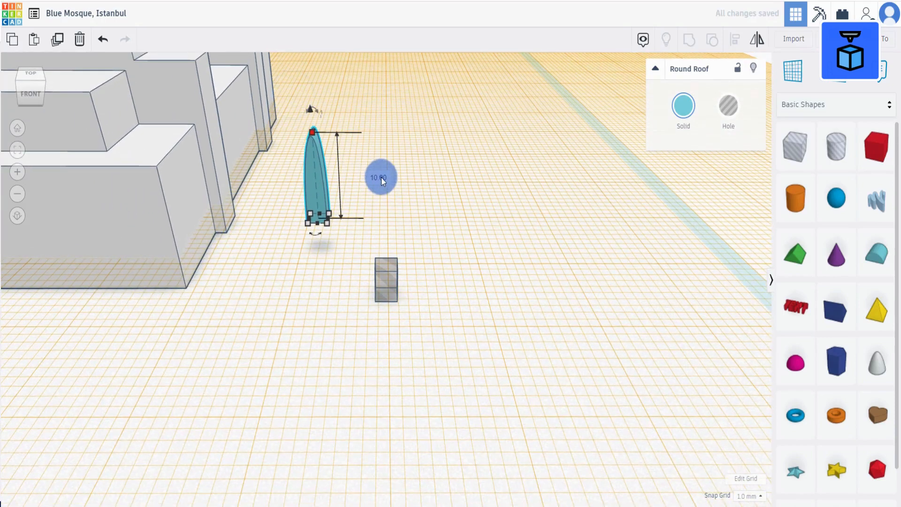
pyautogui.write('1.6')
pyautogui.click(509, 226)
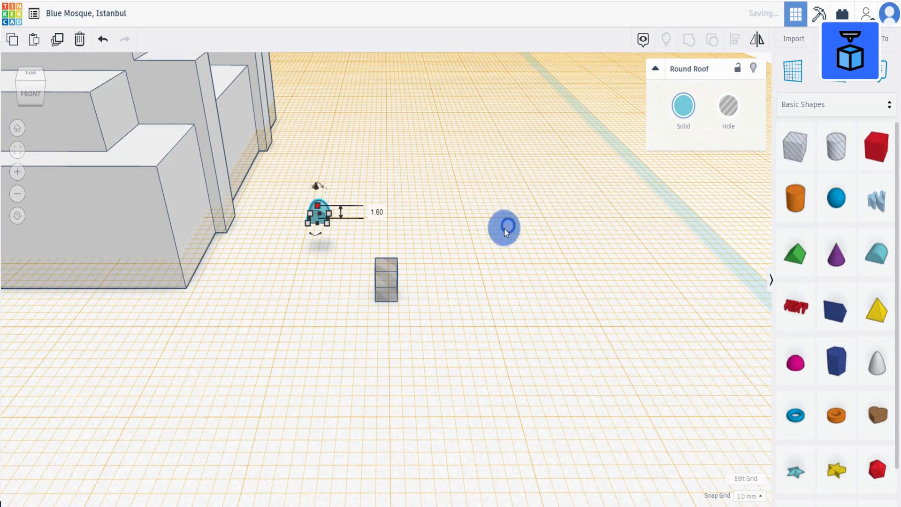
# Select the round roof and the hole box and align them centered on each other.
pyautogui.moveTo(306, 346); pyautogui.dragTo(425, 178)
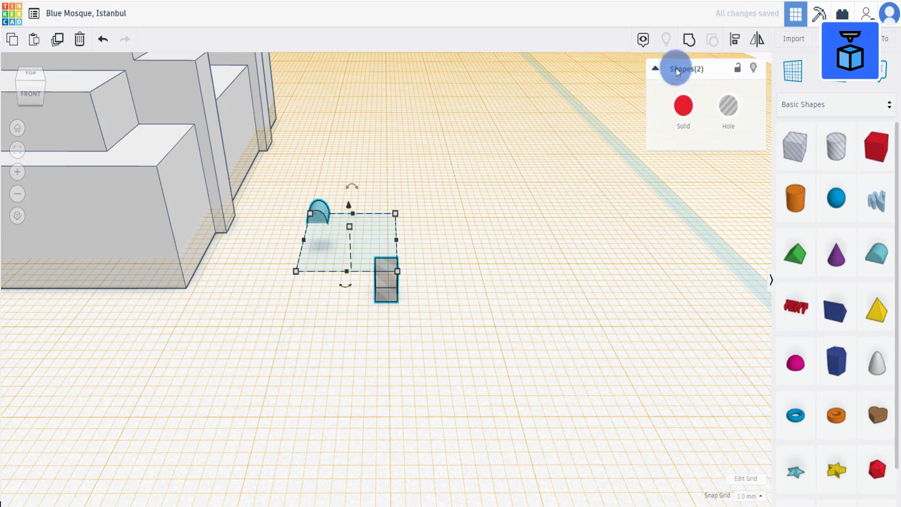
pyautogui.click(735, 39)
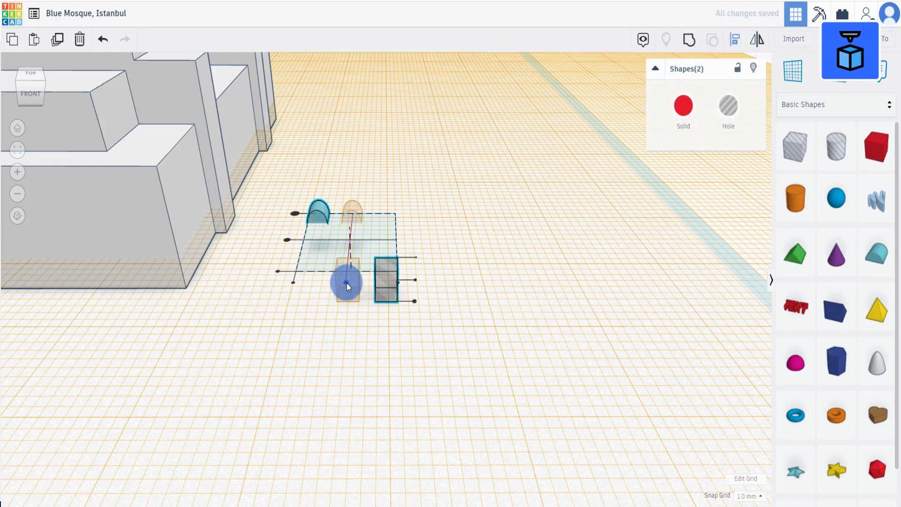
pyautogui.click(346, 283)
pyautogui.click(320, 238)
pyautogui.scroll(2, 429, 259)
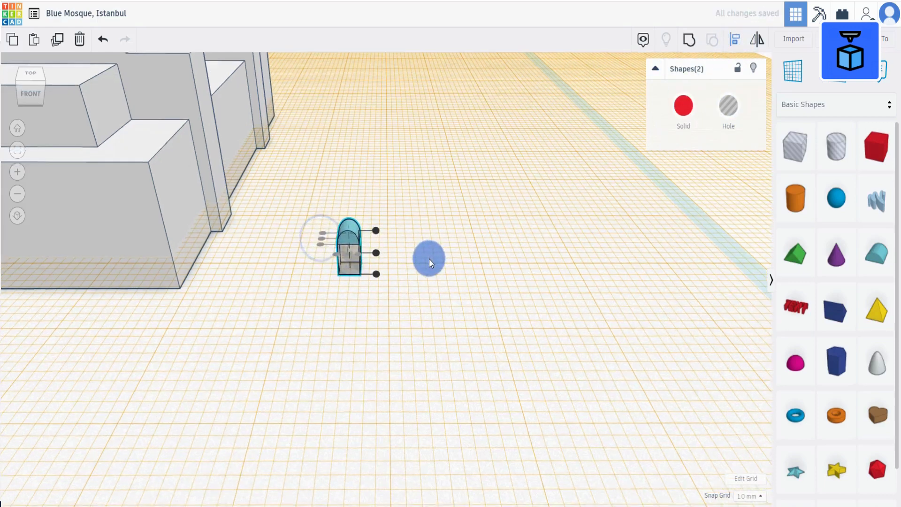
pyautogui.click(429, 258)
# Turn the round roof into a hole and group it with the hole box into one arched hole.
pyautogui.click(337, 223)
pyautogui.click(728, 106)
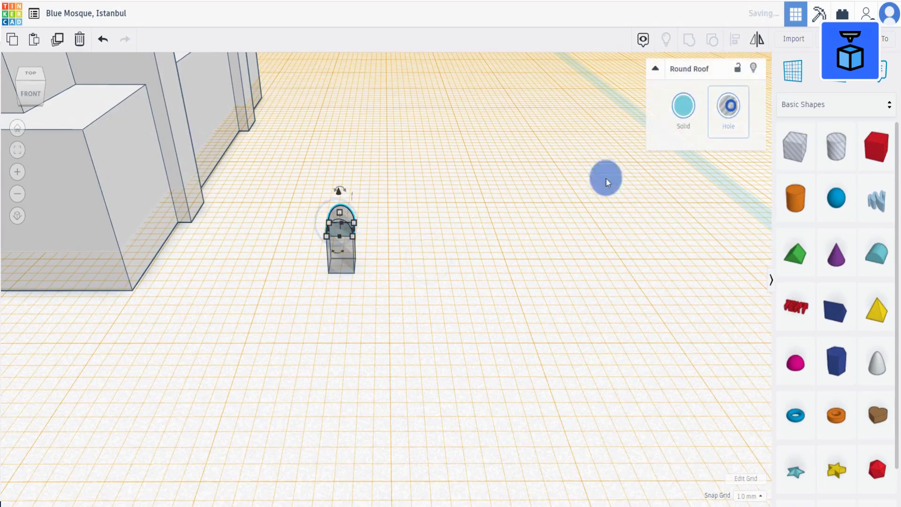
pyautogui.click(557, 205)
pyautogui.moveTo(316, 285)
pyautogui.mouseDown()
pyautogui.moveTo(380, 187)
pyautogui.moveTo(415, 170)
pyautogui.mouseUp()
pyautogui.moveTo(416, 170)
pyautogui.mouseDown(button='right')
pyautogui.moveTo(427, 154)
pyautogui.moveTo(415, 158)
pyautogui.mouseUp(button='right')
pyautogui.click(688, 46)
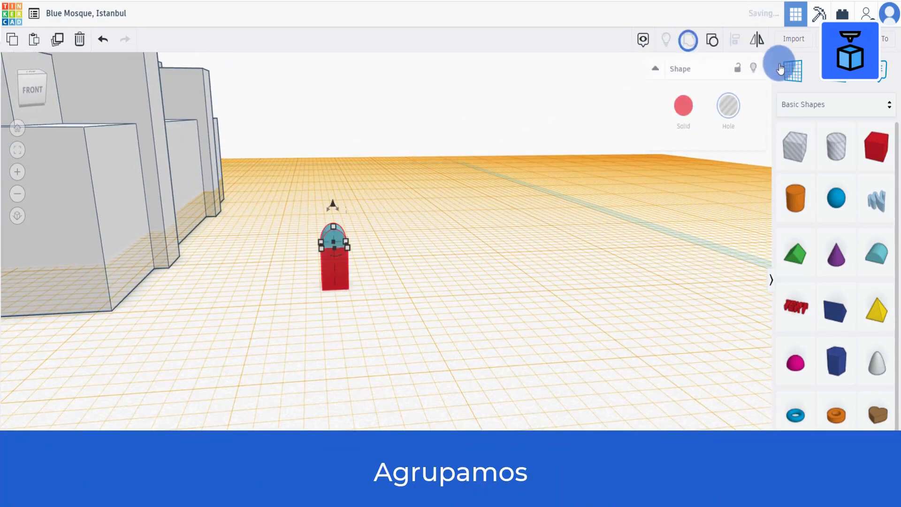
# Raise the arched hole 22 mm and move it onto the cylinder on top of the upper tier.
pyautogui.moveTo(519, 298); pyautogui.dragTo(368, 255, button='right')
pyautogui.moveTo(359, 223); pyautogui.dragTo(353, 65)
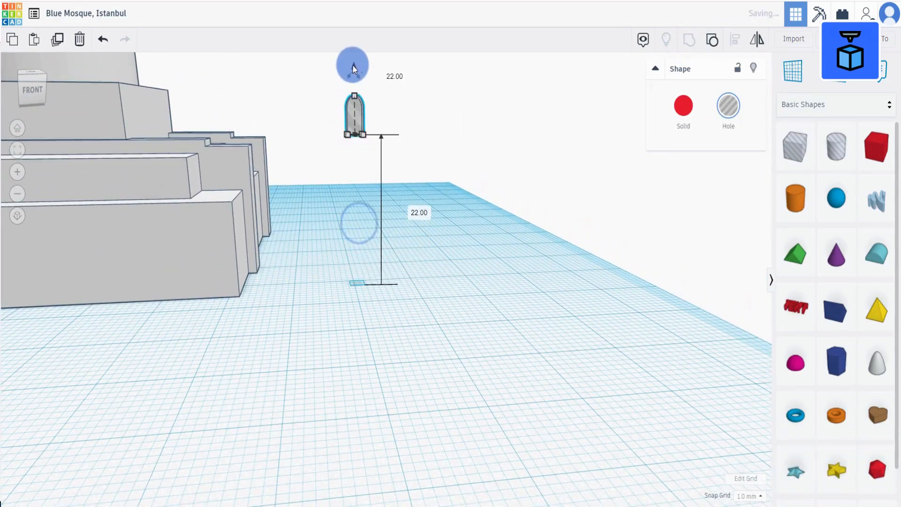
pyautogui.scroll(-6, 353, 66)
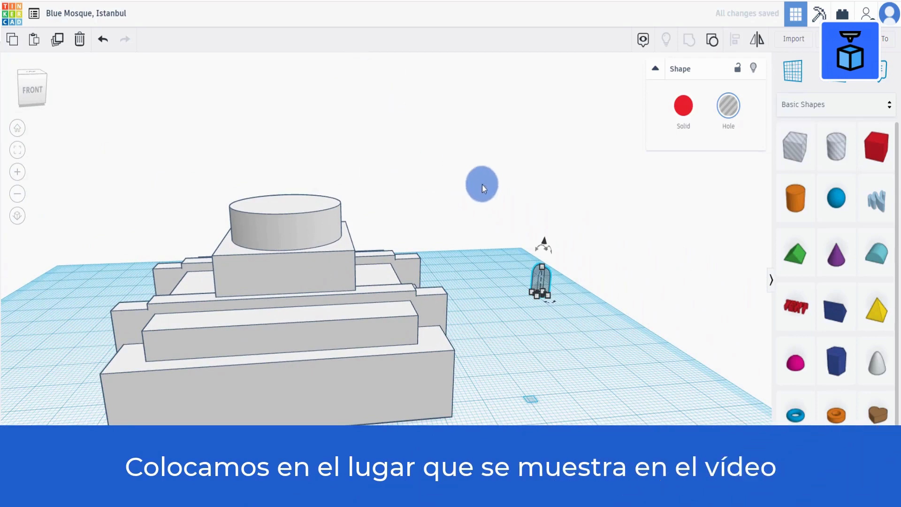
pyautogui.moveTo(543, 241); pyautogui.dragTo(283, 219)
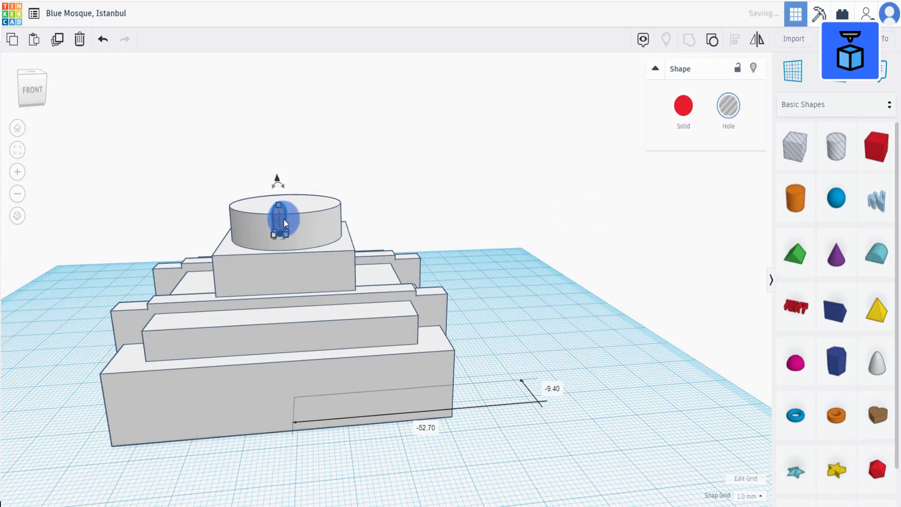
# Position the arched hole against the front of the cylinder wall and lower it into place.
pyautogui.scroll(1, 284, 219)
pyautogui.scroll(6, 284, 219)
pyautogui.scroll(-2, 396, 315)
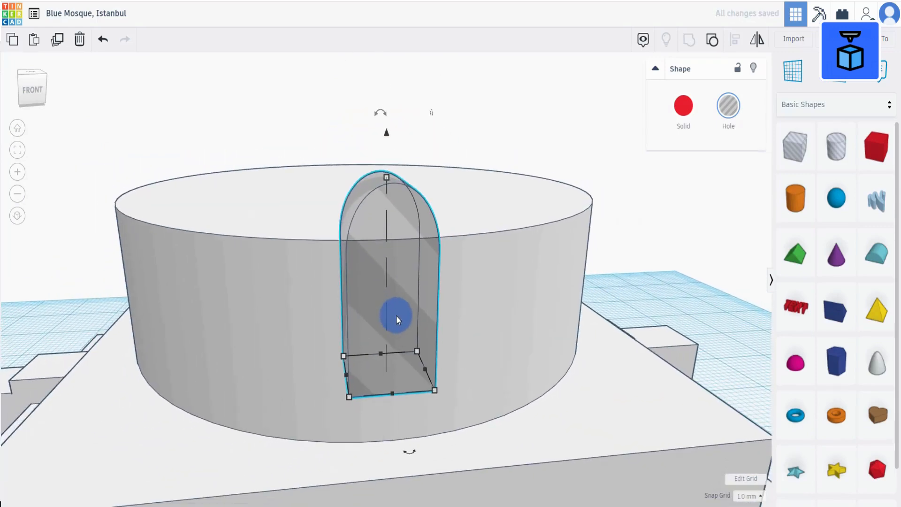
pyautogui.moveTo(396, 316); pyautogui.dragTo(402, 289)
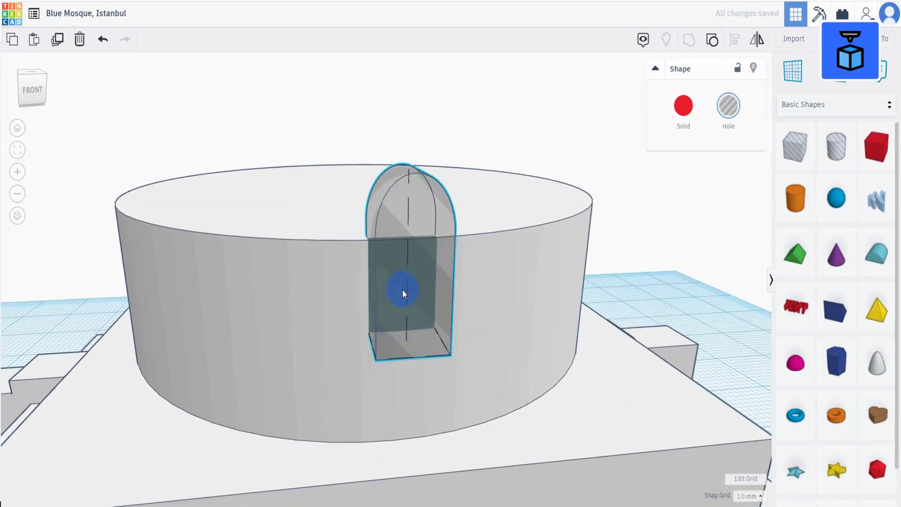
pyautogui.moveTo(409, 131); pyautogui.dragTo(409, 219)
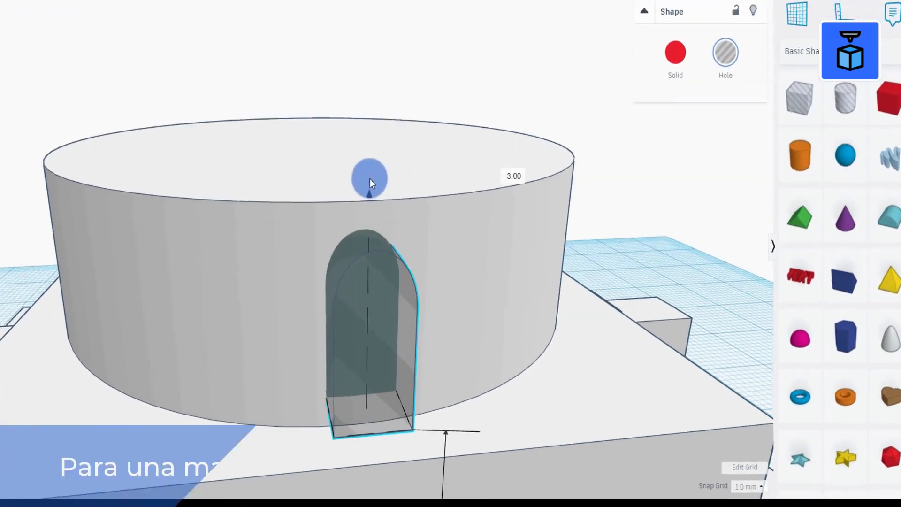
pyautogui.moveTo(370, 179); pyautogui.dragTo(370, 179)
# Set the snap grid to 0.1 mm and fine-tune the arched hole's height and position in the cylinder wall.
pyautogui.click(762, 487)
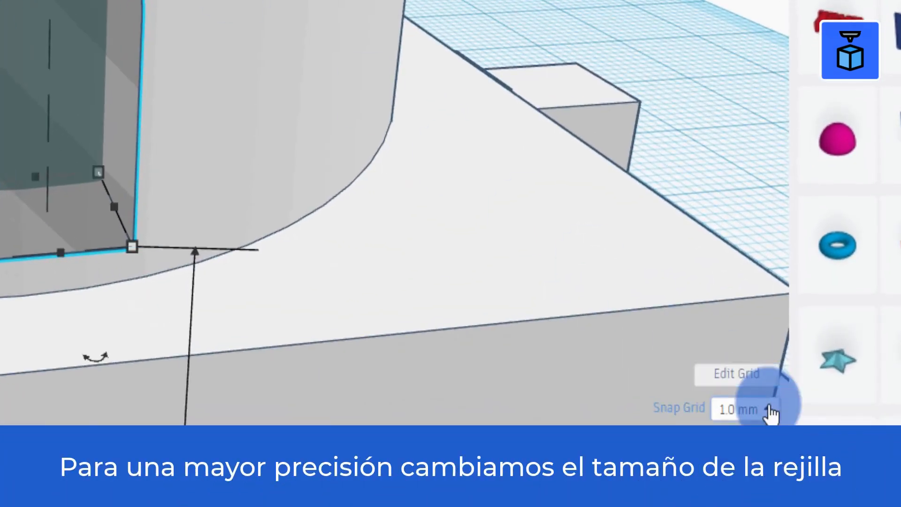
pyautogui.click(737, 232)
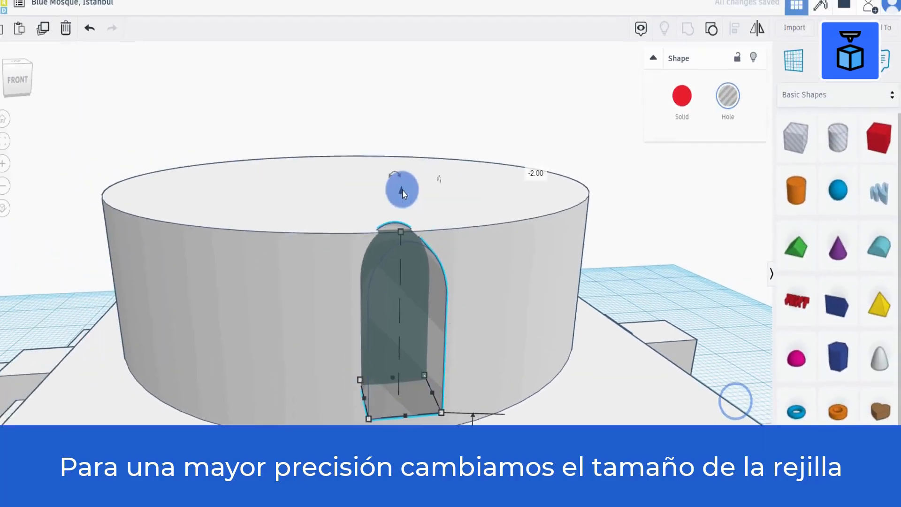
pyautogui.moveTo(410, 199); pyautogui.dragTo(406, 216)
pyautogui.moveTo(488, 340); pyautogui.dragTo(474, 320, button='right')
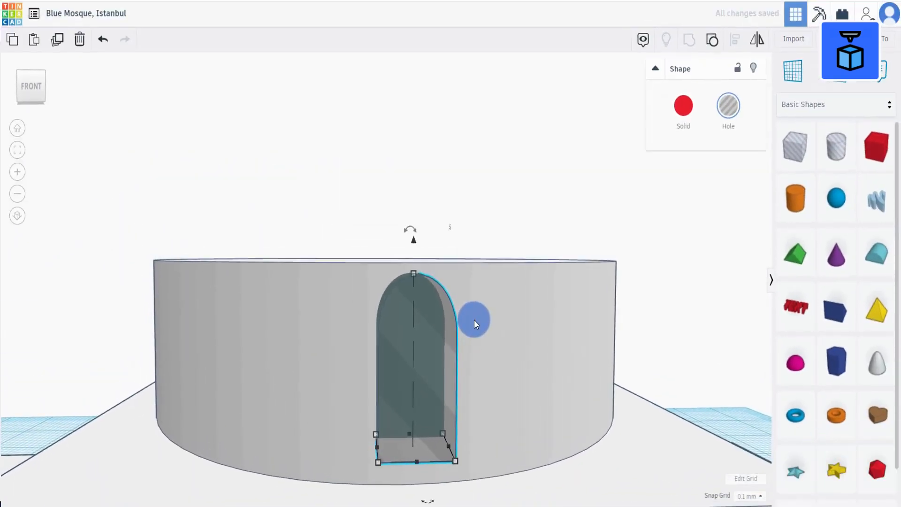
pyautogui.scroll(-2, 475, 321)
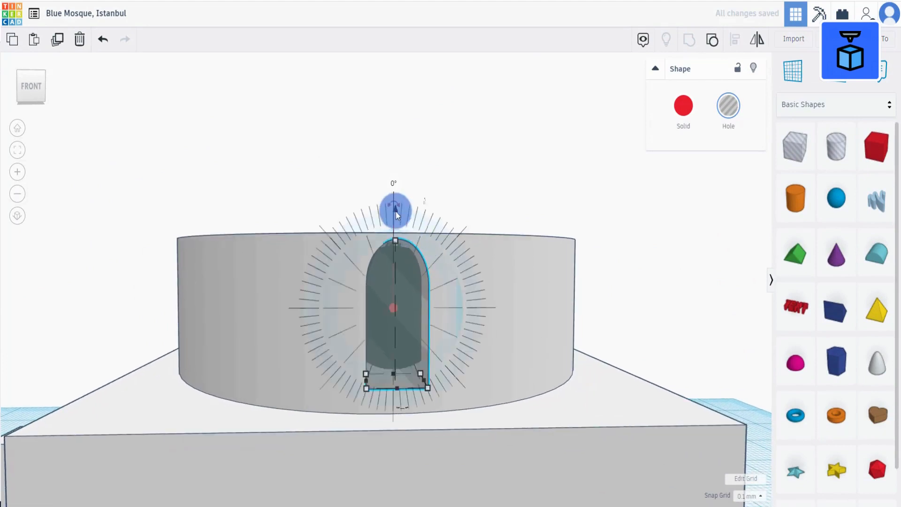
pyautogui.moveTo(396, 212); pyautogui.dragTo(395, 221)
pyautogui.scroll(-2, 394, 221)
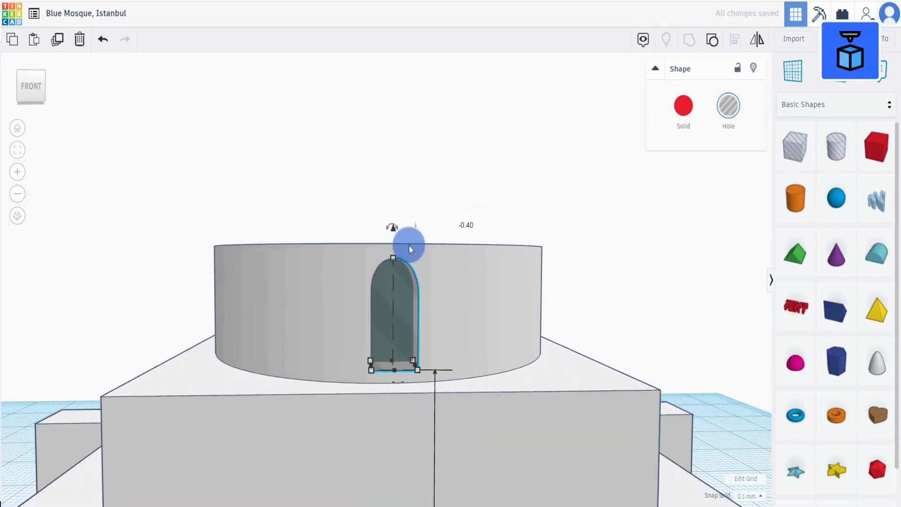
pyautogui.scroll(-3, 458, 335)
pyautogui.moveTo(459, 346); pyautogui.dragTo(458, 363, button='right')
# Select the whole model with the arched hole and center them along the y axis.
pyautogui.moveTo(249, 132); pyautogui.dragTo(477, 393)
pyautogui.scroll(-6, 477, 393)
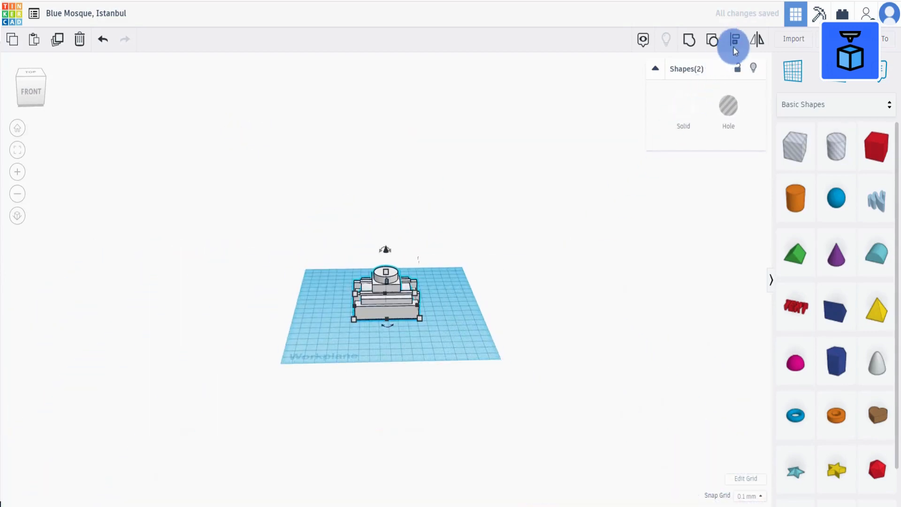
pyautogui.click(736, 41)
pyautogui.scroll(3, 641, 125)
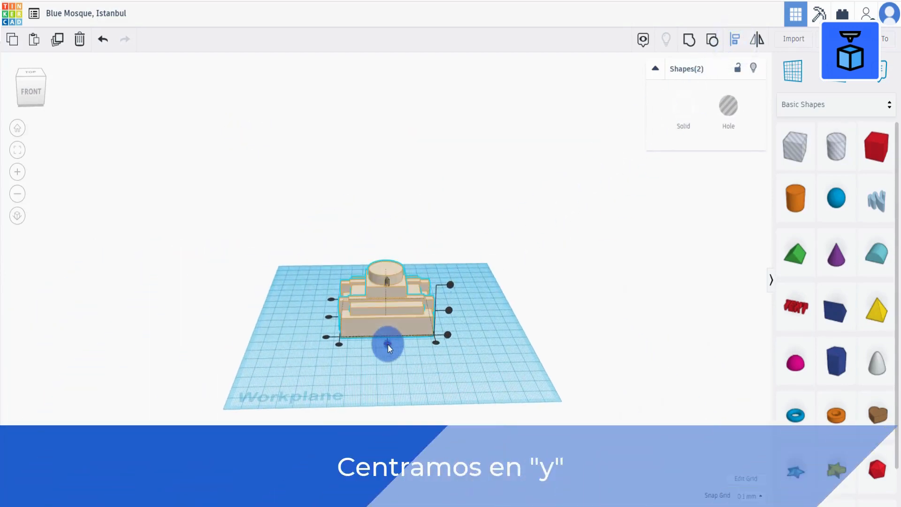
pyautogui.click(388, 345)
pyautogui.scroll(2, 451, 326)
pyautogui.click(576, 290)
pyautogui.scroll(3, 415, 288)
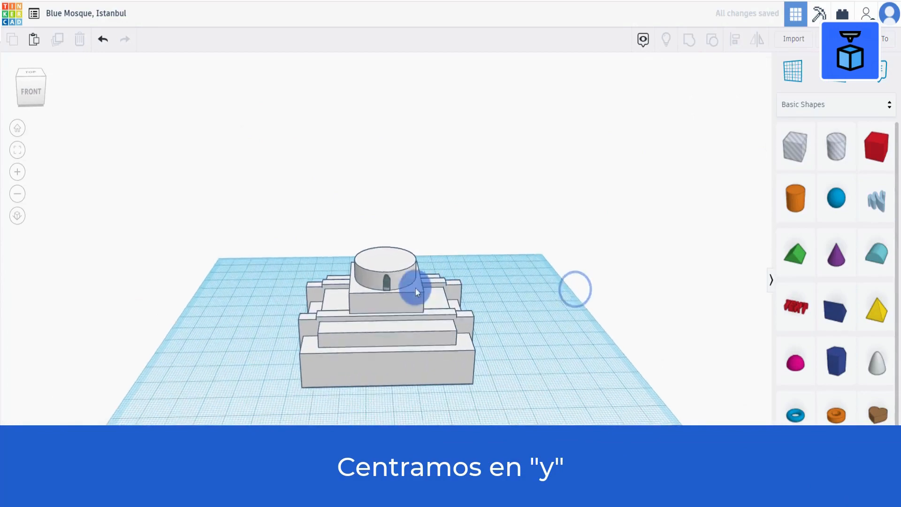
# Duplicate the arched hole and move the copy across to the opposite side of the cylinder.
pyautogui.click(387, 288)
pyautogui.moveTo(420, 295); pyautogui.dragTo(465, 287, button='right')
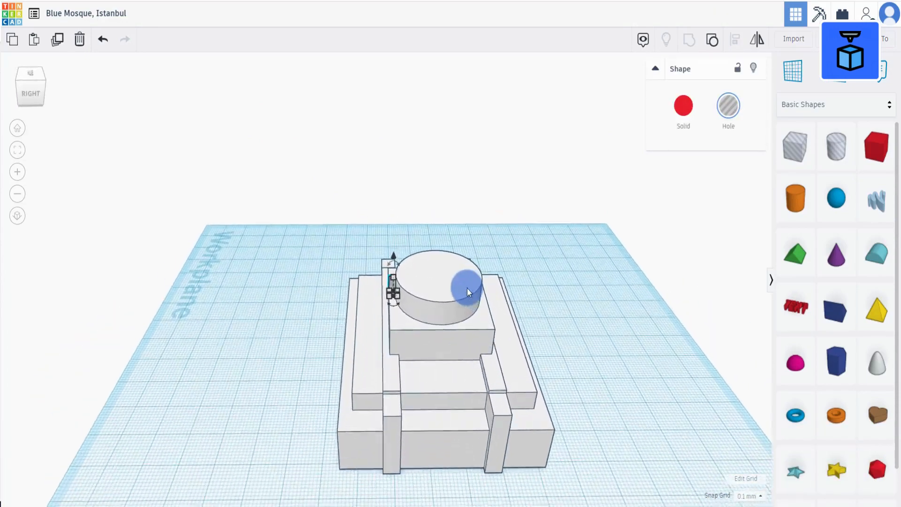
pyautogui.scroll(2, 466, 288)
pyautogui.scroll(2, 467, 288)
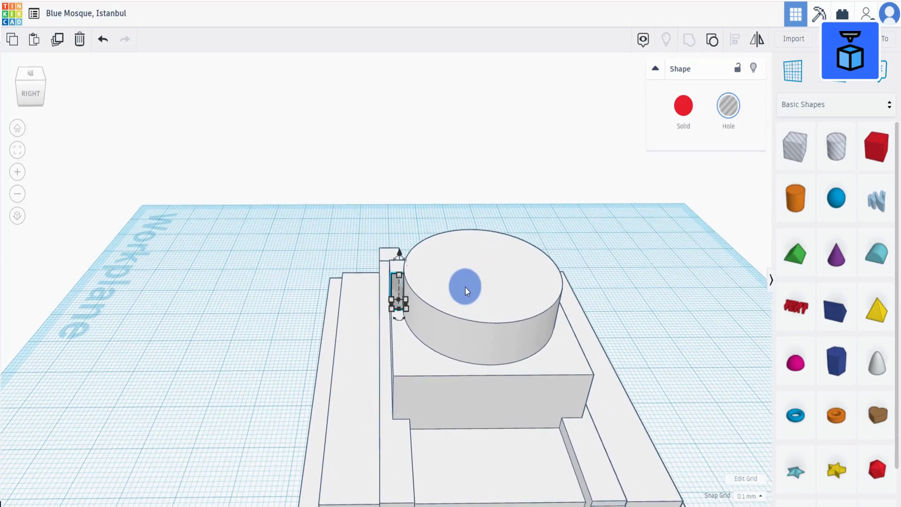
pyautogui.click(58, 40)
pyautogui.press('Right')
pyautogui.press('Right')
pyautogui.press('Right')
pyautogui.press('Right')
pyautogui.press('Right')
pyautogui.press('Right')
pyautogui.press('Right')
pyautogui.press('Right')
pyautogui.press('Right')
pyautogui.press('Right')
pyautogui.press('Right')
pyautogui.press('Right')
pyautogui.press('Right')
pyautogui.press('Right')
pyautogui.press('Right')
pyautogui.press('Right')
pyautogui.press('Right')
pyautogui.press('Right')
pyautogui.press('Right')
pyautogui.press('Right')
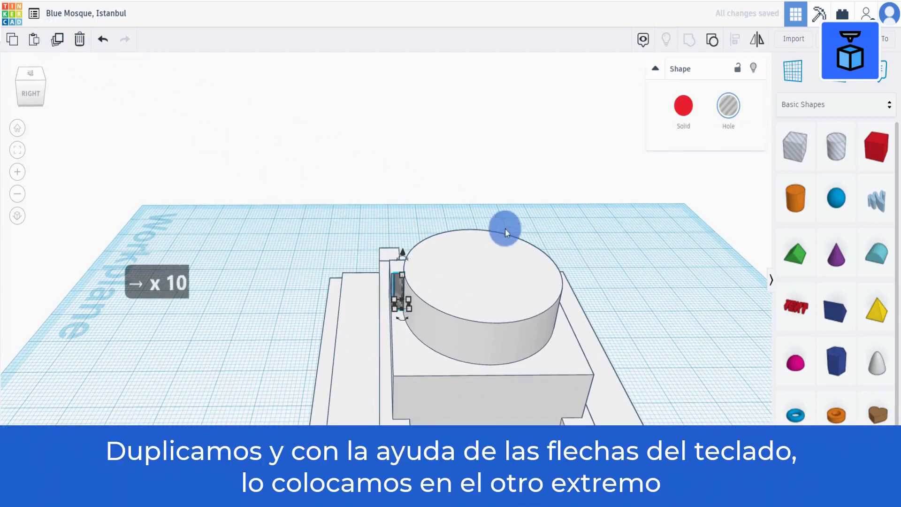
pyautogui.press('Right')
pyautogui.press('Right')
pyautogui.press('Right')
pyautogui.press('Right')
pyautogui.press('Right')
pyautogui.press('Right')
pyautogui.press('Right')
pyautogui.press('Right')
pyautogui.press('Right')
pyautogui.press('Right')
pyautogui.press('Right')
pyautogui.press('Right')
pyautogui.press('Right')
pyautogui.press('Right')
pyautogui.press('Right')
pyautogui.press('Right')
pyautogui.press('Right')
pyautogui.press('Right')
pyautogui.press('Right')
pyautogui.press('Right')
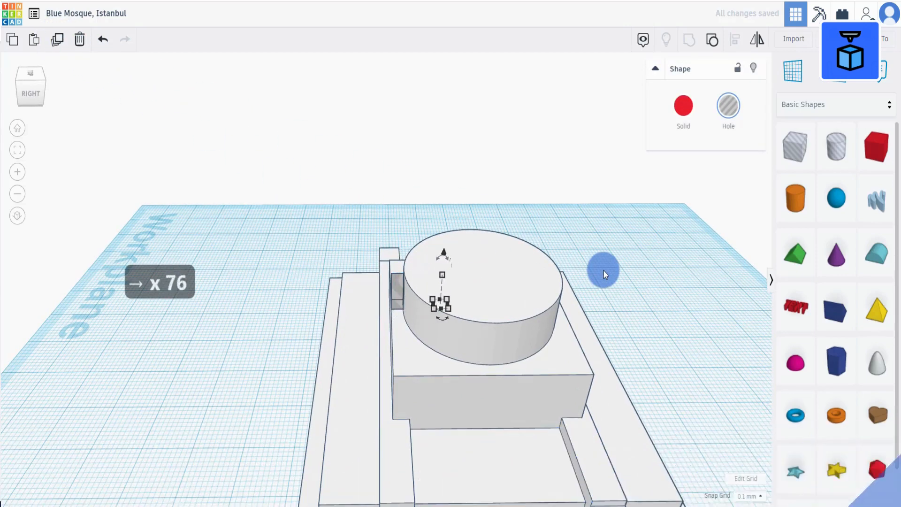
pyautogui.press('Right')
pyautogui.press('Right')
pyautogui.press('Right')
pyautogui.press('Right')
pyautogui.press('Right')
pyautogui.press('Right')
pyautogui.press('Right')
pyautogui.press('Right')
pyautogui.press('Right')
pyautogui.press('Right')
pyautogui.press('Right')
pyautogui.press('Right')
pyautogui.press('Right')
pyautogui.press('Right')
pyautogui.press('Right')
pyautogui.press('Right')
pyautogui.press('Right')
pyautogui.press('Right')
pyautogui.press('Right')
pyautogui.press('Right')
pyautogui.hotkey('shift', 'Right')
pyautogui.hotkey('shift', 'Right')
pyautogui.hotkey('shift', 'Right')
pyautogui.hotkey('shift', 'Right')
pyautogui.hotkey('shift', 'Right')
pyautogui.hotkey('shift', 'Right')
pyautogui.hotkey('shift', 'Right')
pyautogui.hotkey('shift', 'Right')
pyautogui.hotkey('shift', 'Right')
pyautogui.hotkey('shift', 'Right')
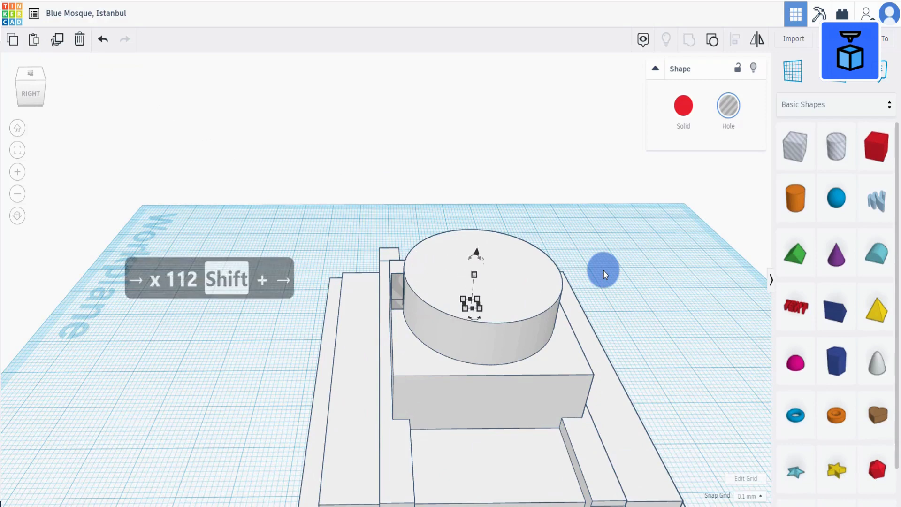
pyautogui.hotkey('shift', 'Right')
pyautogui.hotkey('shift', 'Right')
pyautogui.hotkey('shift', 'Right')
pyautogui.hotkey('shift', 'Right')
pyautogui.hotkey('shift', 'Right')
# Nudge the copied arched hole slightly so it sits in the cylinder wall.
pyautogui.moveTo(600, 272); pyautogui.dragTo(450, 295, button='right')
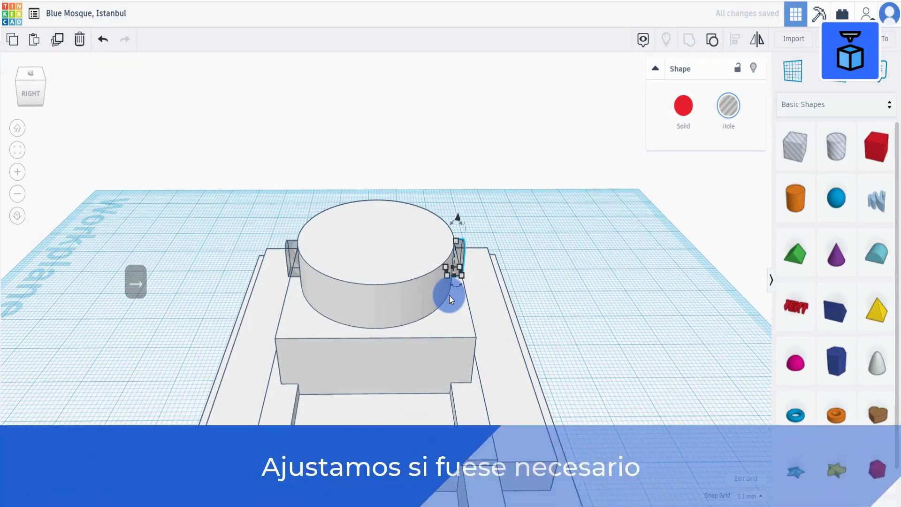
pyautogui.click(292, 261)
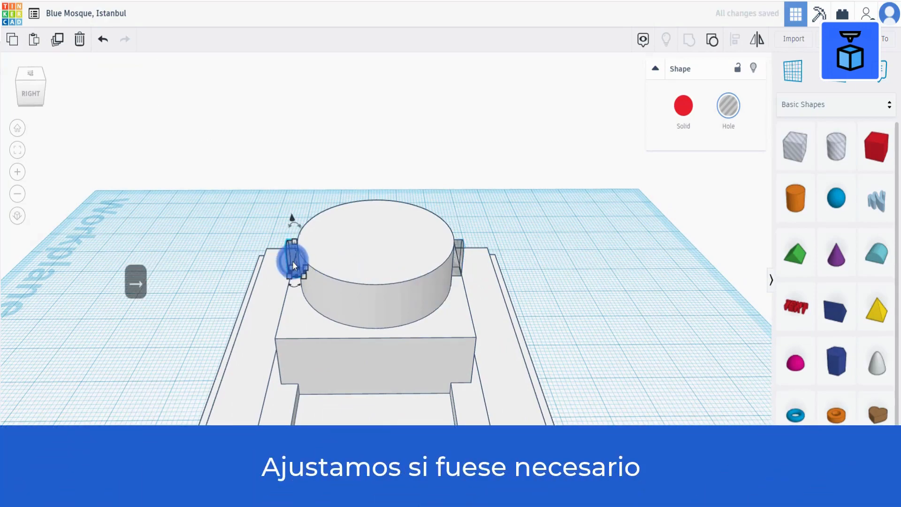
pyautogui.moveTo(477, 332); pyautogui.dragTo(496, 444, button='right')
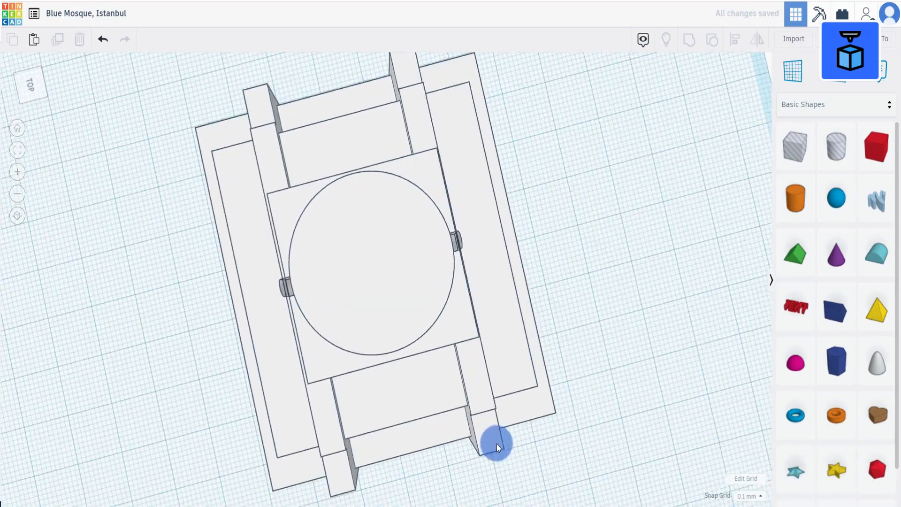
pyautogui.click(462, 253)
pyautogui.press('Right')
pyautogui.press('Right')
pyautogui.press('Right')
pyautogui.press('Right')
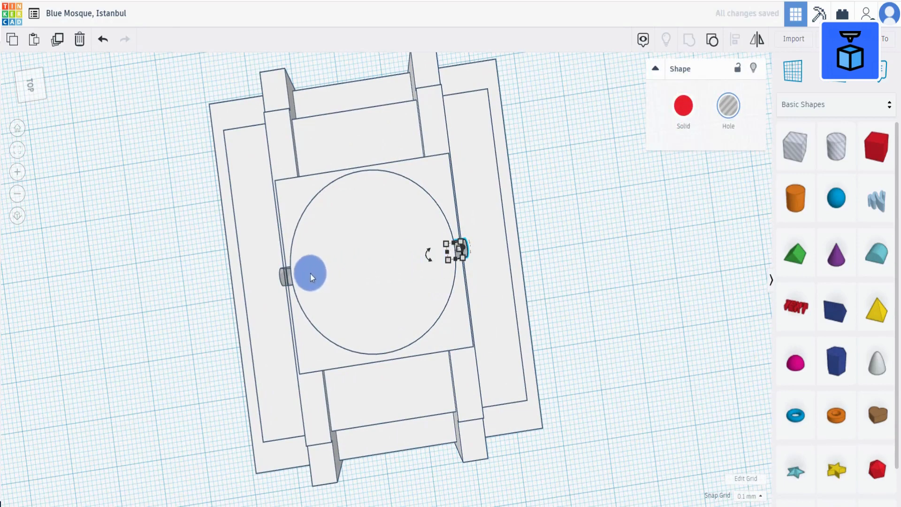
# Select both arched holes, duplicate them and rotate the copies around the cylinder's center.
pyautogui.keyDown('shift'); pyautogui.click(285, 276); pyautogui.keyUp('shift')
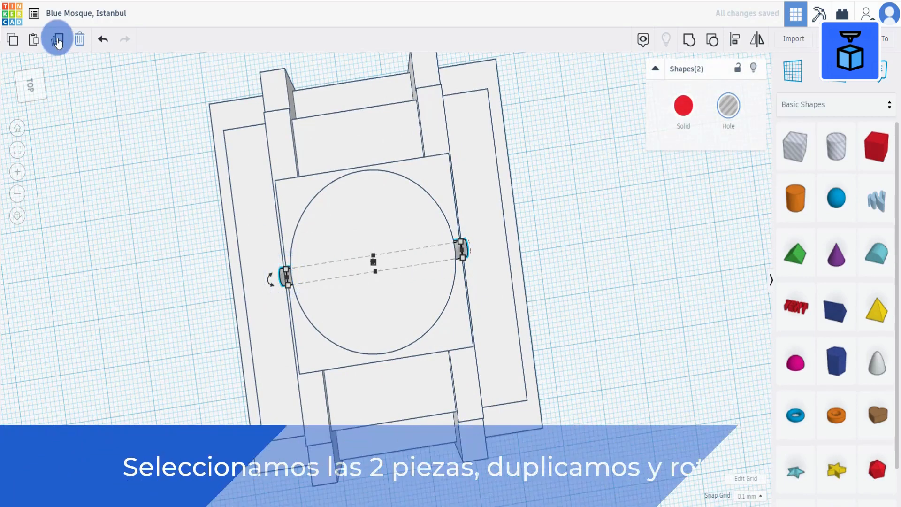
pyautogui.click(57, 40)
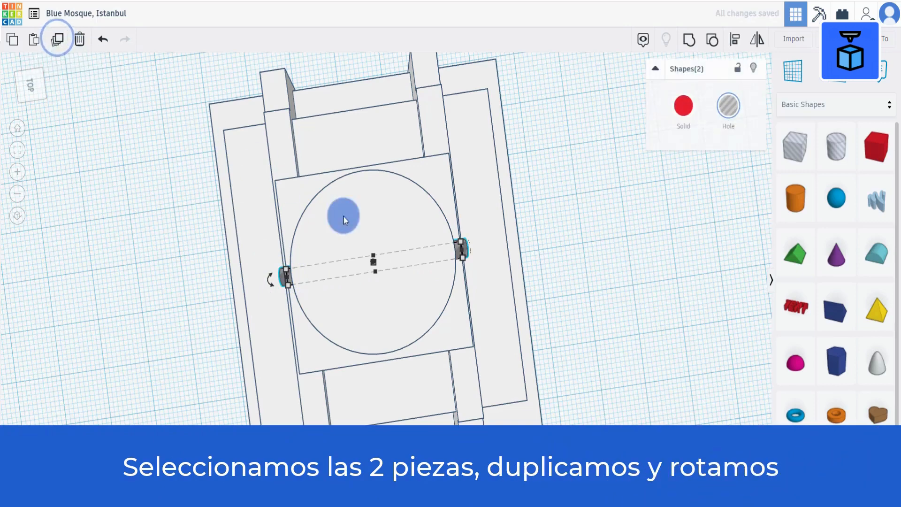
pyautogui.moveTo(464, 291); pyautogui.dragTo(457, 261, button='right')
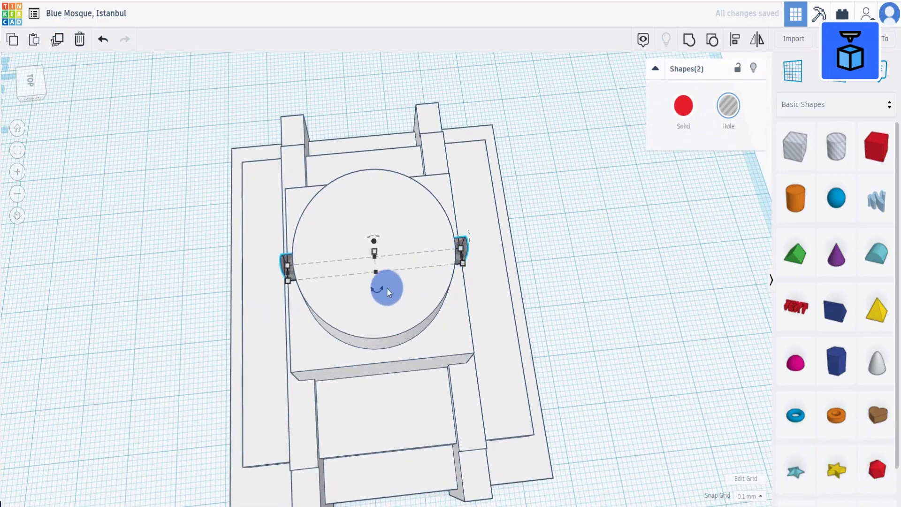
pyautogui.moveTo(378, 291)
pyautogui.moveTo(378, 292); pyautogui.dragTo(418, 381)
pyautogui.moveTo(472, 382); pyautogui.dragTo(555, 332, button='right')
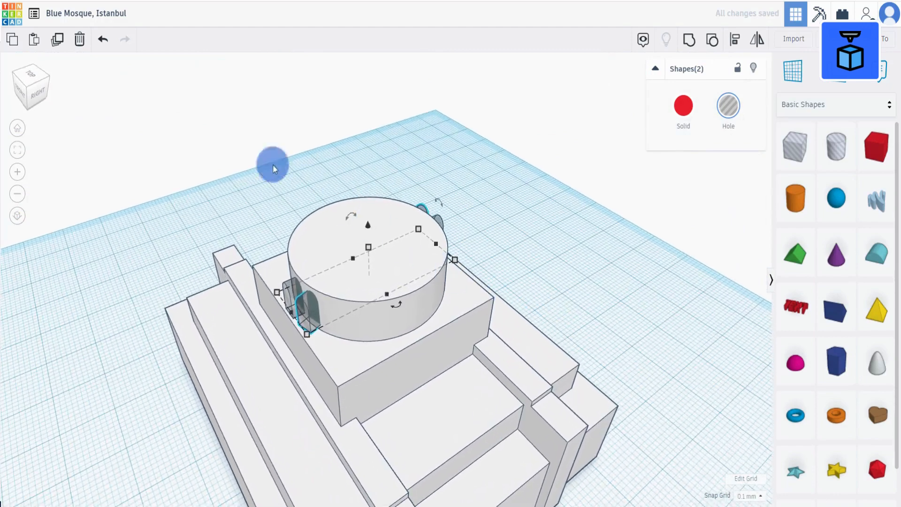
# Repeat the duplicate-and-rotate until arched holes ring the whole cylinder wall.
pyautogui.click(59, 40)
pyautogui.click(58, 40)
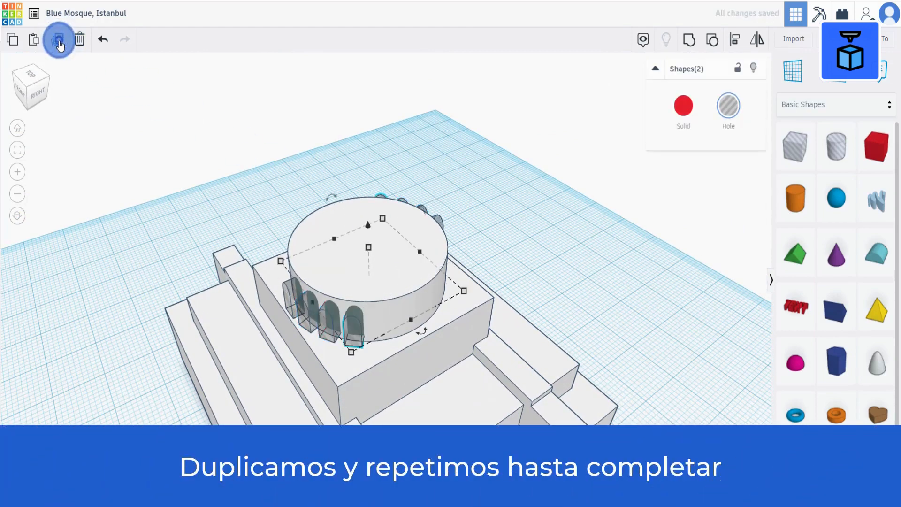
pyautogui.click(58, 40)
pyautogui.click(58, 40)
pyautogui.click(59, 41)
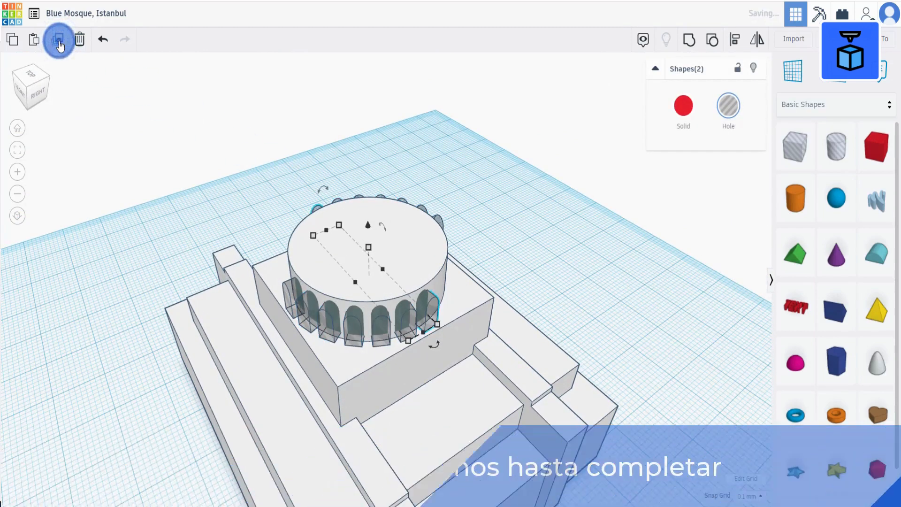
pyautogui.click(58, 40)
pyautogui.click(58, 40)
pyautogui.click(58, 40)
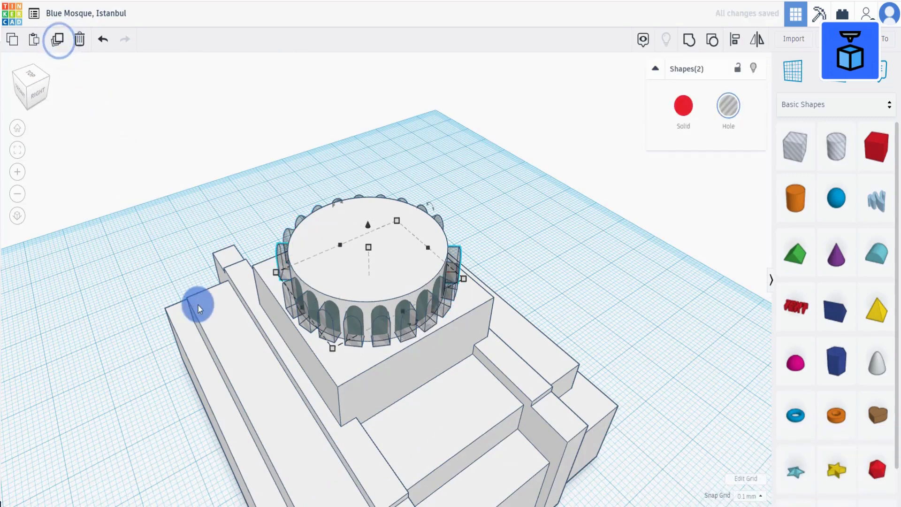
pyautogui.moveTo(196, 303); pyautogui.dragTo(358, 280, button='right')
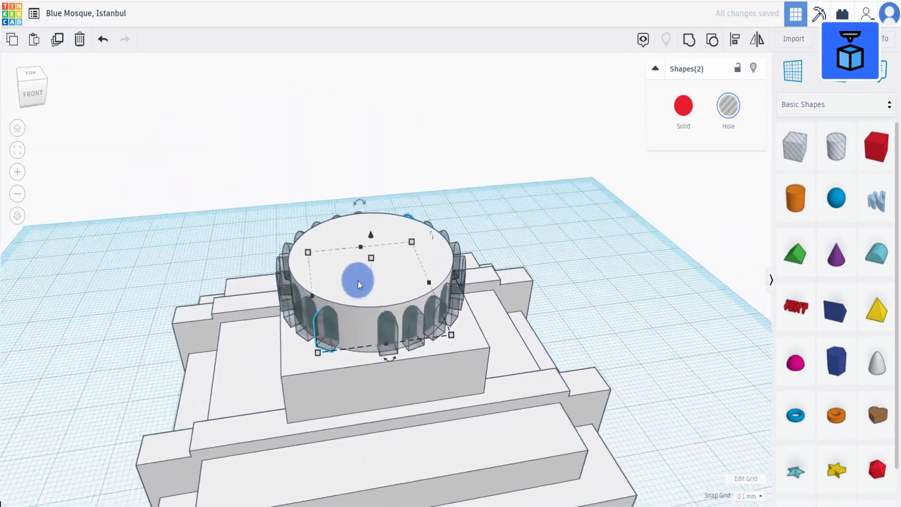
pyautogui.click(57, 42)
pyautogui.click(57, 41)
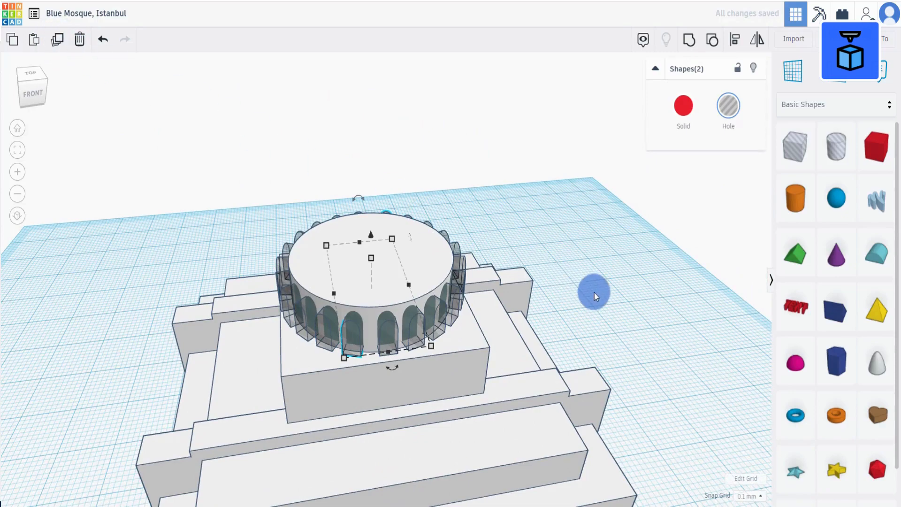
# Select the entire mosque model together with all the arched holes and group it.
pyautogui.moveTo(595, 294); pyautogui.dragTo(374, 429, button='right')
pyautogui.click(600, 322)
pyautogui.scroll(-1, 315, 404)
pyautogui.scroll(-5, 375, 430)
pyautogui.moveTo(298, 250); pyautogui.dragTo(462, 370)
pyautogui.moveTo(462, 370); pyautogui.dragTo(446, 333, button='right')
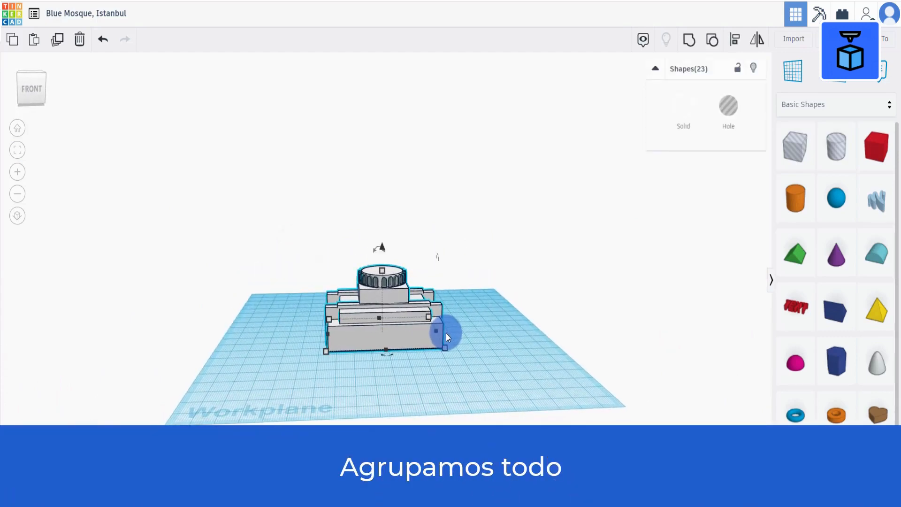
pyautogui.click(690, 40)
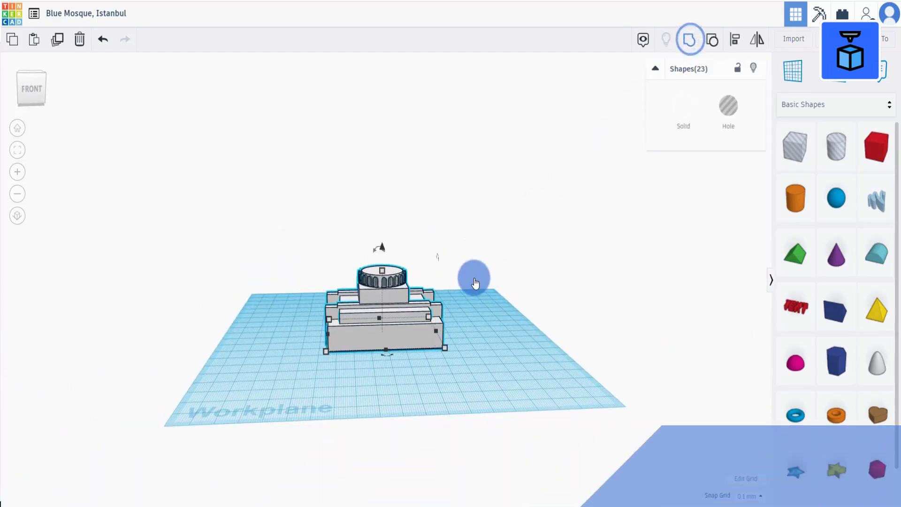
pyautogui.scroll(5, 475, 282)
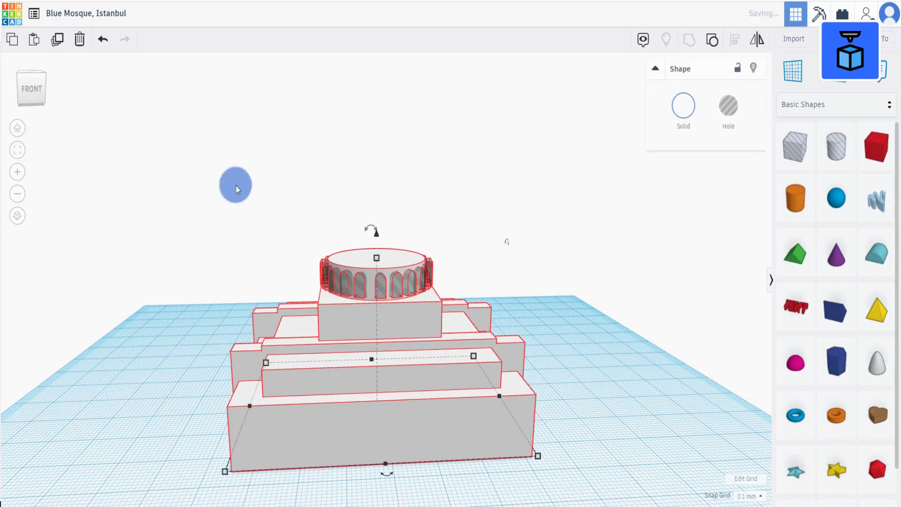
# Add a tube to the workplane and move the mosque model aside to make room.
pyautogui.moveTo(347, 317); pyautogui.dragTo(415, 433, button='right')
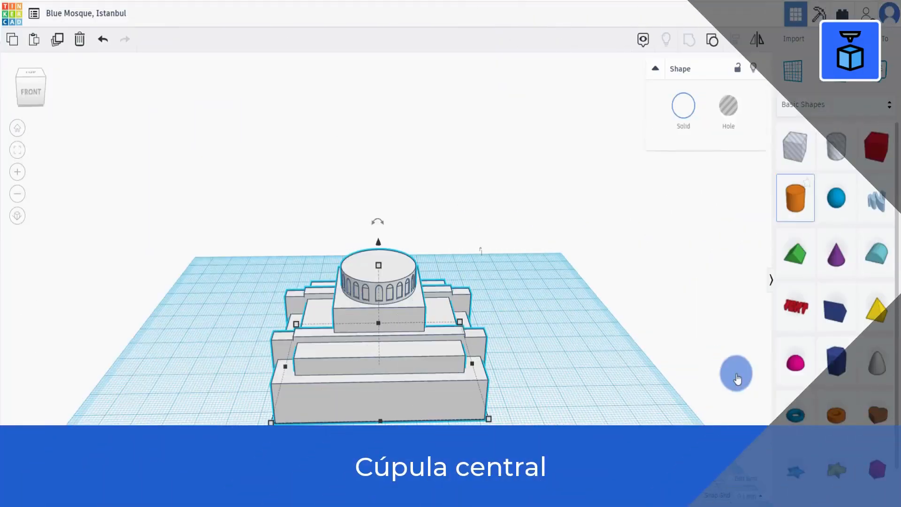
pyautogui.moveTo(836, 415); pyautogui.dragTo(581, 384)
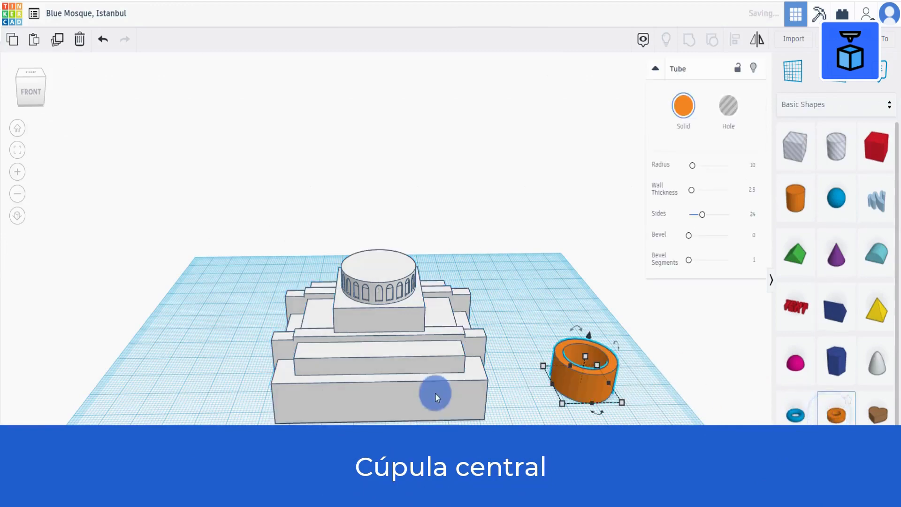
pyautogui.moveTo(280, 376); pyautogui.dragTo(202, 340)
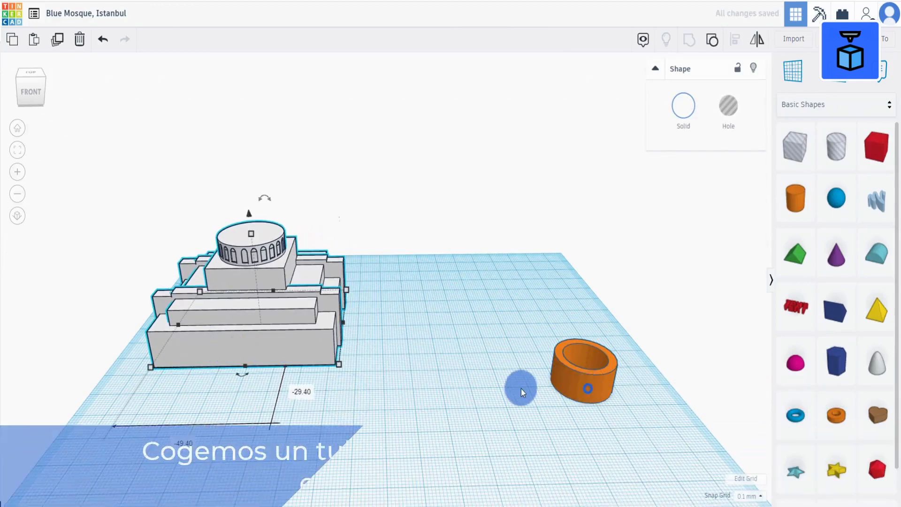
pyautogui.moveTo(582, 378); pyautogui.dragTo(452, 387)
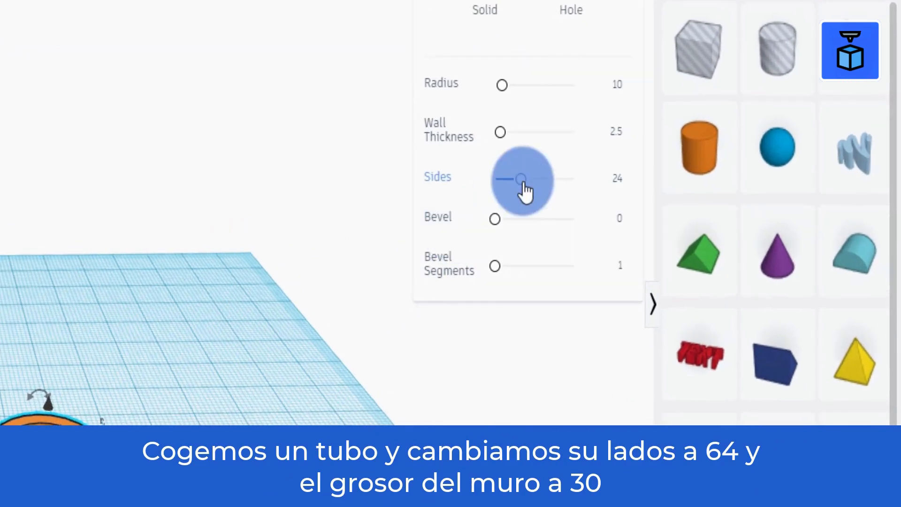
# Set the tube's sides to 64 and wall thickness to 30, and color it dark blue.
pyautogui.moveTo(541, 182); pyautogui.dragTo(705, 219)
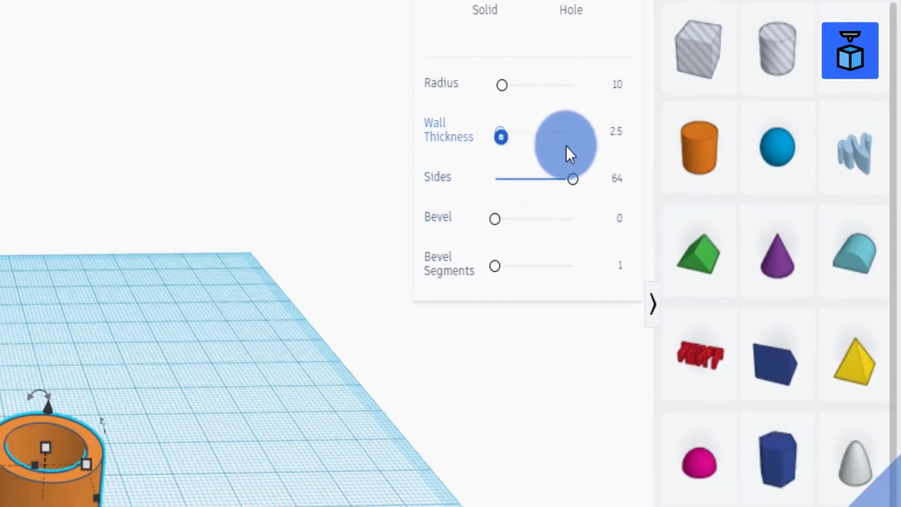
pyautogui.moveTo(502, 136); pyautogui.dragTo(786, 186)
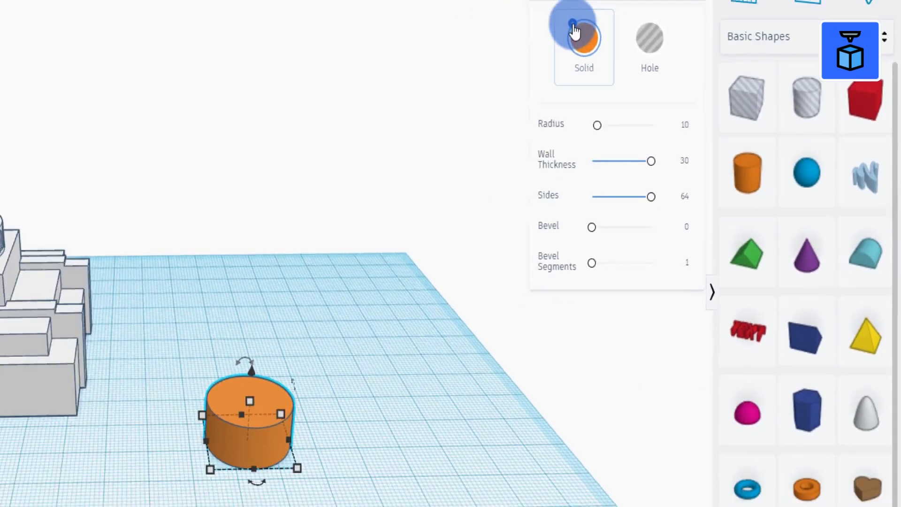
pyautogui.click(573, 26)
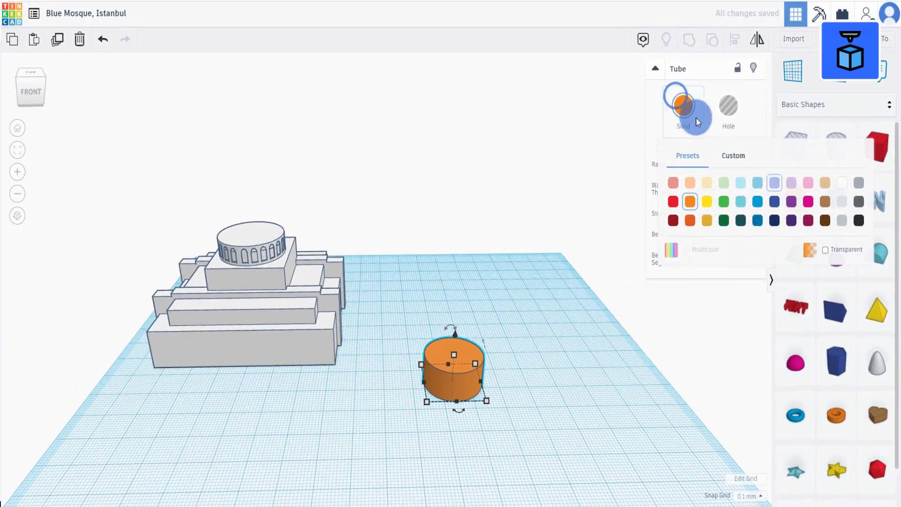
pyautogui.click(774, 202)
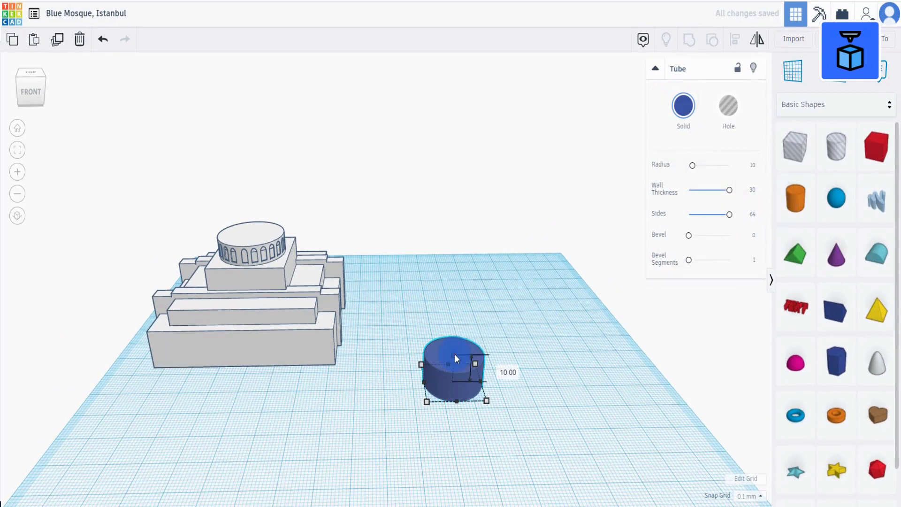
# Set the tube's height to 1 mm.
pyautogui.click(504, 368)
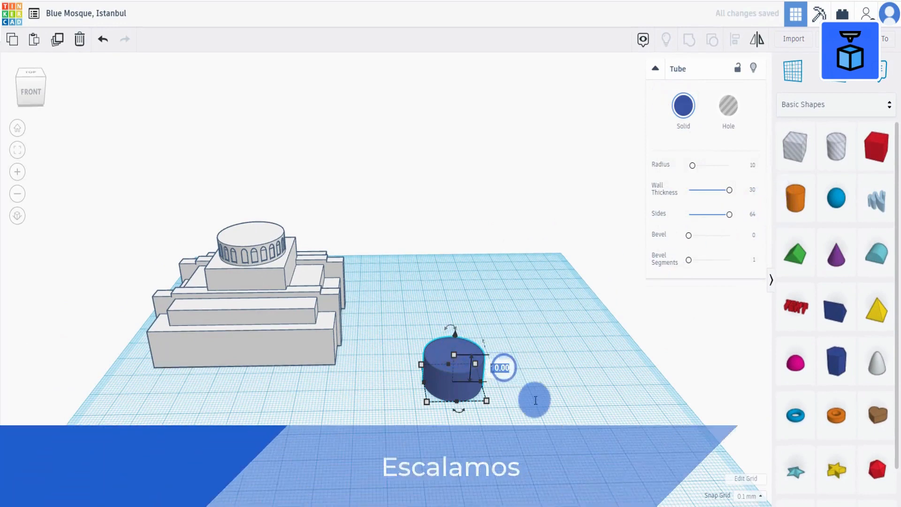
pyautogui.write('1')
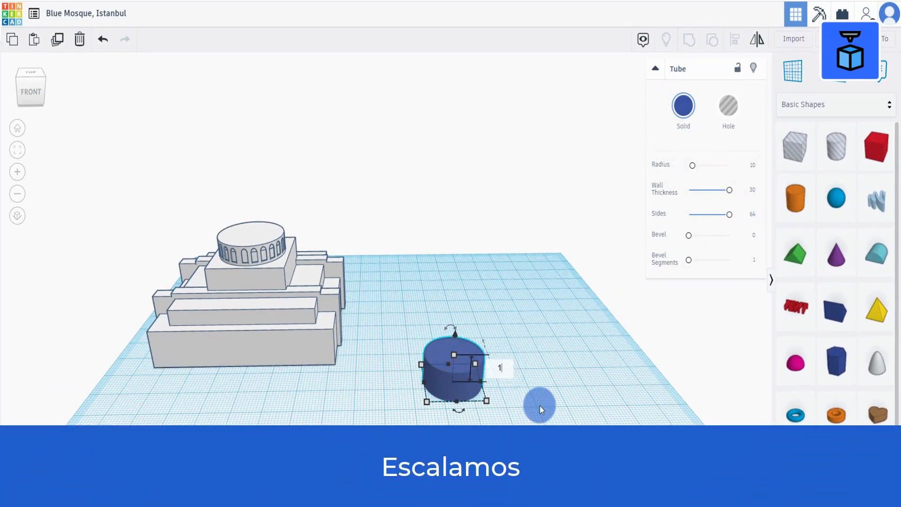
pyautogui.press('Return')
# Set the tube's width and length to 25.2 mm each.
pyautogui.click(464, 436)
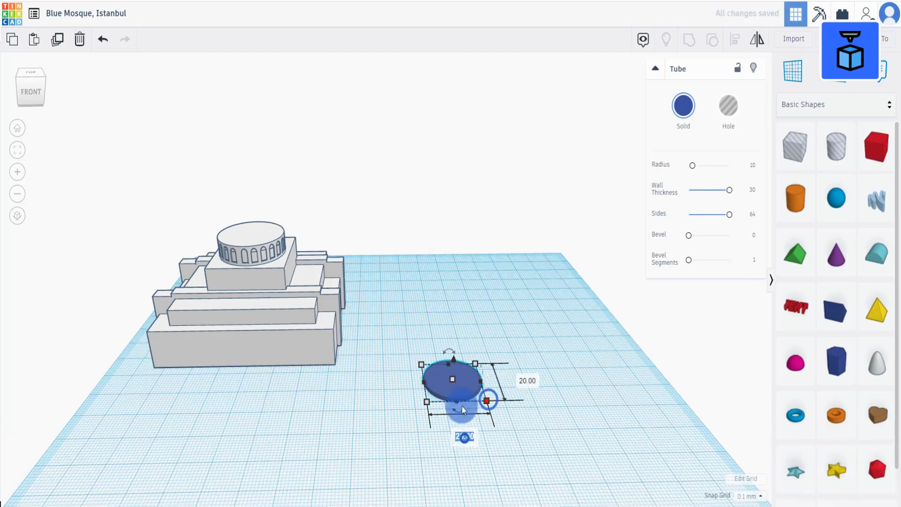
pyautogui.press('f')
pyautogui.moveTo(453, 435); pyautogui.dragTo(412, 483, button='right')
pyautogui.click(437, 324)
pyautogui.click(394, 369)
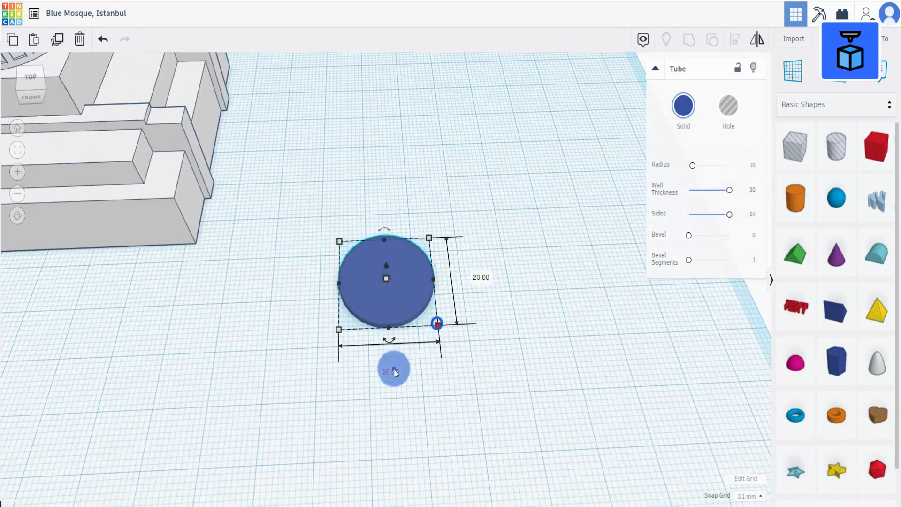
pyautogui.write('25.2')
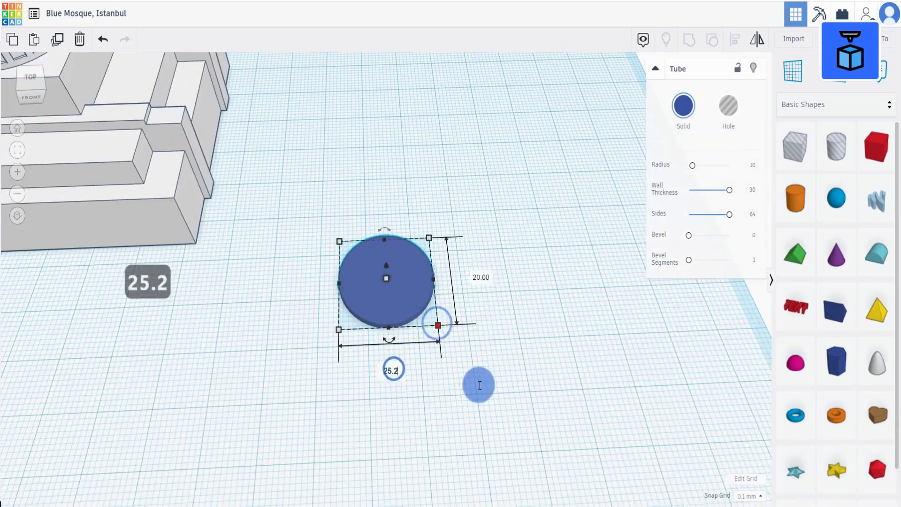
pyautogui.click(481, 277)
pyautogui.write('25.2')
pyautogui.click(545, 313)
# Add a half sphere and drop it onto a workplane placed on the disc's top face, then reset the workplane.
pyautogui.scroll(-2, 389, 310)
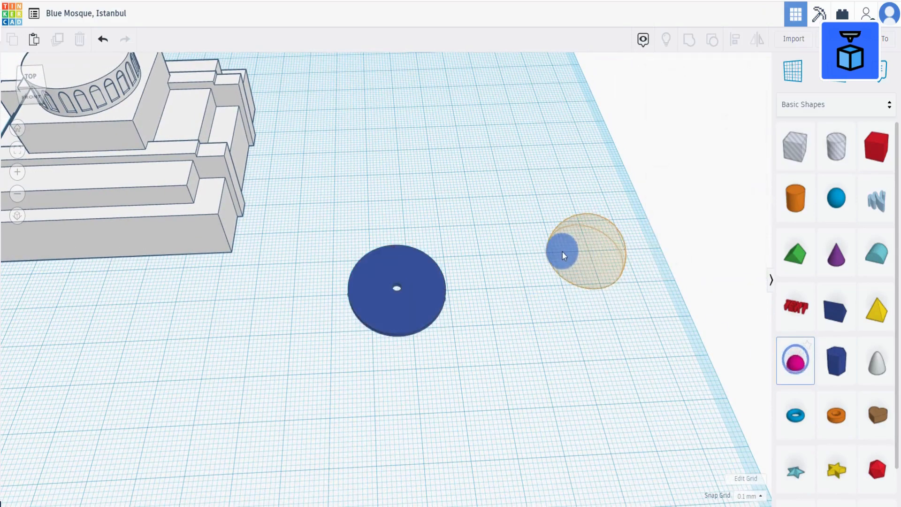
pyautogui.click(527, 254)
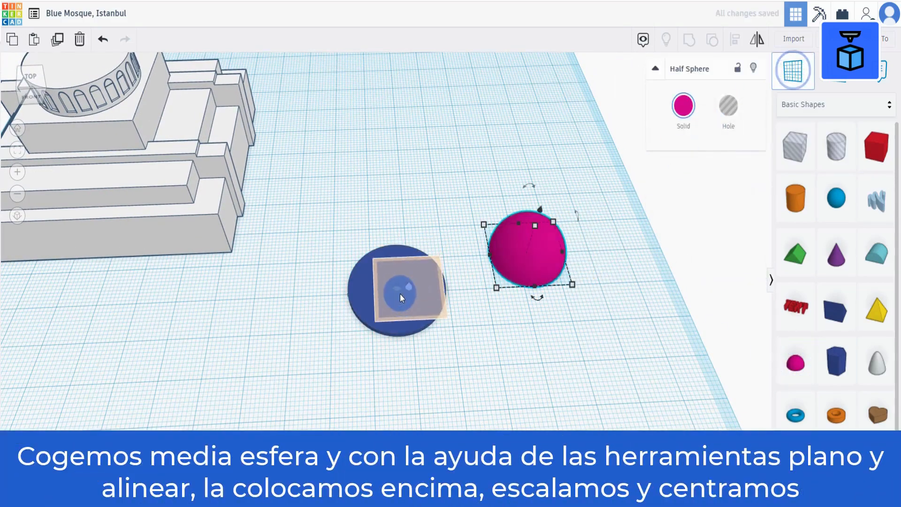
pyautogui.click(396, 292)
pyautogui.click(395, 297)
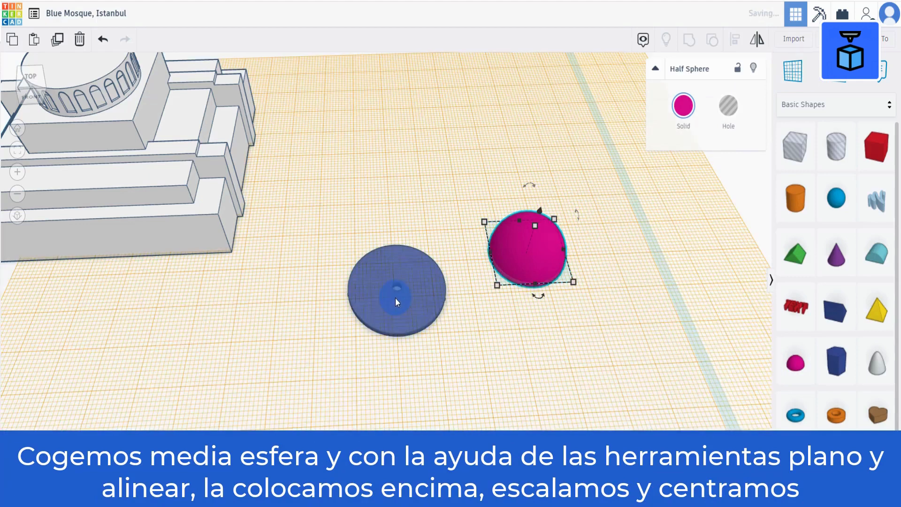
pyautogui.press('d')
pyautogui.moveTo(381, 373); pyautogui.dragTo(577, 197)
pyautogui.click(471, 416)
pyautogui.click(528, 258)
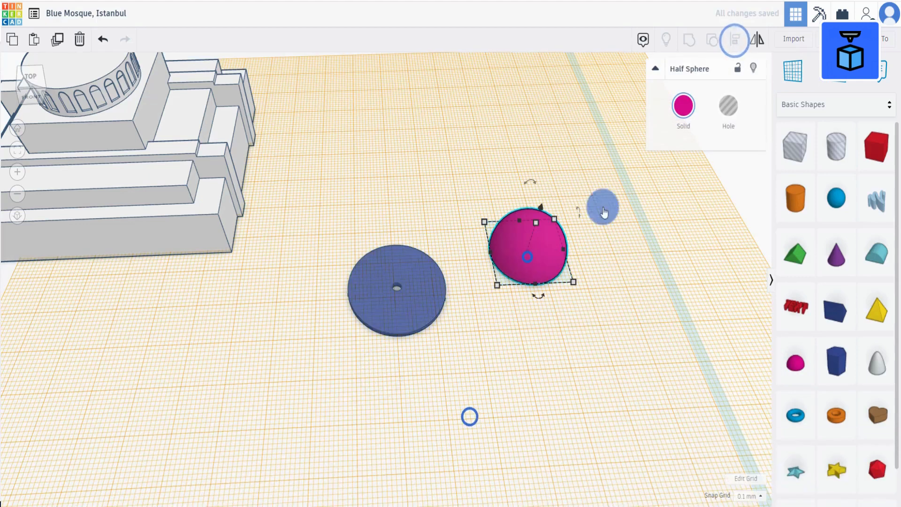
pyautogui.click(802, 74)
pyautogui.click(526, 349)
# Resize the half sphere to 24 mm by 24 mm with a height of 7.5 mm.
pyautogui.click(529, 261)
pyautogui.click(497, 285)
pyautogui.click(547, 324)
pyautogui.write('24')
pyautogui.click(440, 254)
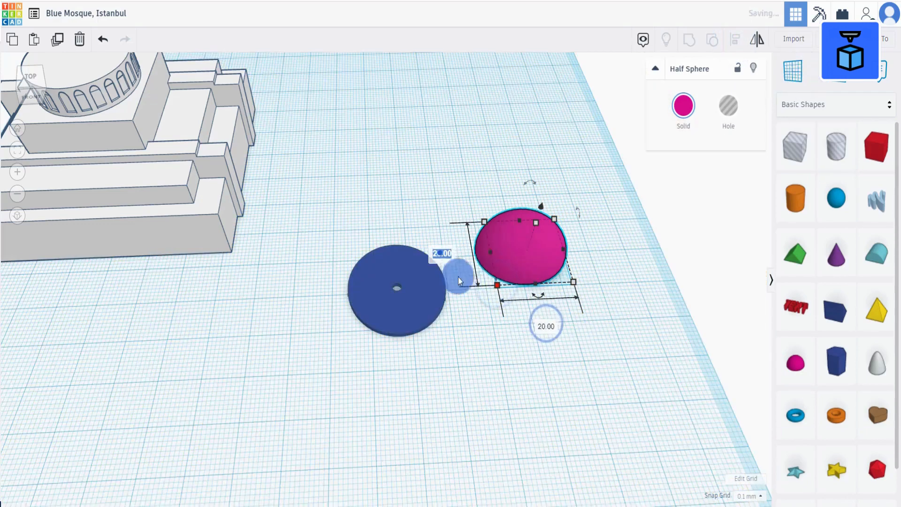
pyautogui.write('24')
pyautogui.click(531, 376)
pyautogui.click(531, 230)
pyautogui.click(573, 244)
pyautogui.write('7.5')
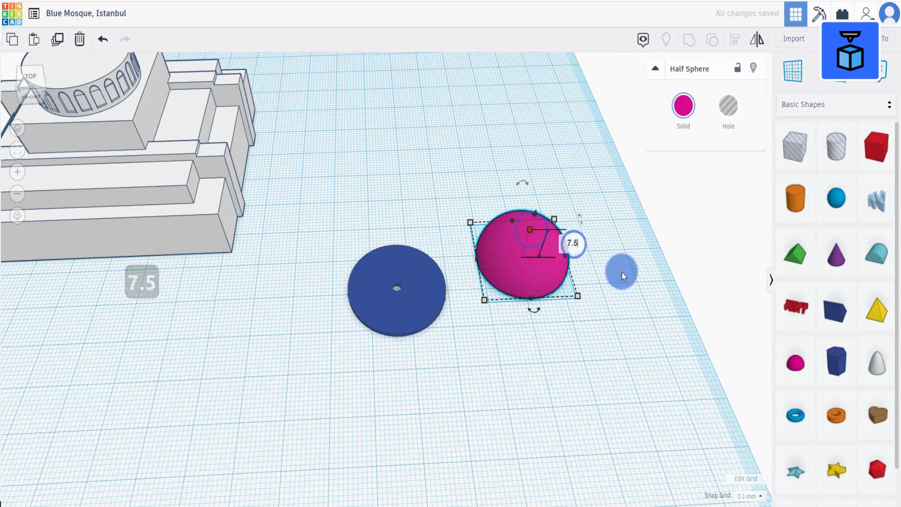
pyautogui.click(620, 318)
# Select the half sphere and the disc and align their centers.
pyautogui.moveTo(491, 401); pyautogui.dragTo(486, 348, button='right')
pyautogui.moveTo(376, 347); pyautogui.dragTo(582, 207)
pyautogui.click(738, 38)
pyautogui.moveTo(498, 434); pyautogui.dragTo(497, 458, button='right')
pyautogui.click(472, 330)
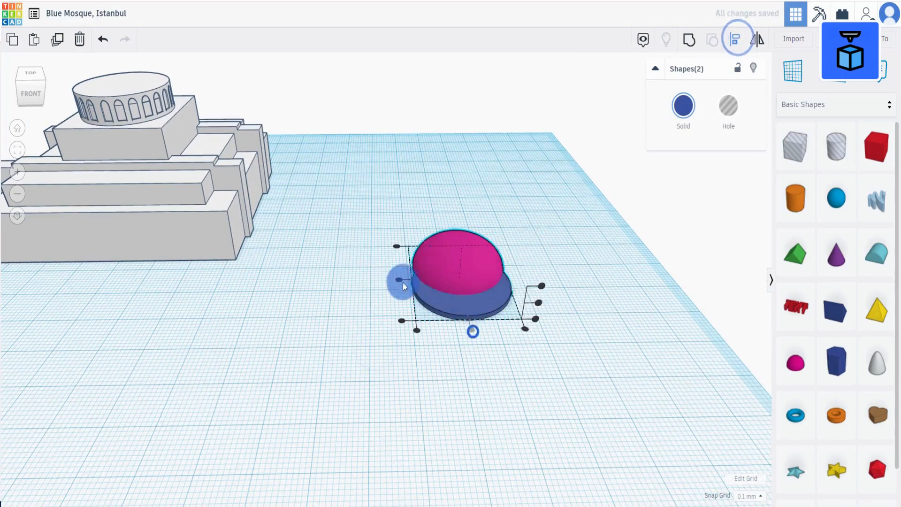
pyautogui.click(399, 279)
# Color the half sphere the same dark blue as the disc.
pyautogui.click(507, 370)
pyautogui.click(477, 293)
pyautogui.click(689, 104)
pyautogui.click(776, 203)
# Select the half sphere and disc and group them into one dome.
pyautogui.moveTo(554, 314)
pyautogui.mouseDown(button='right')
pyautogui.moveTo(545, 259)
pyautogui.moveTo(540, 305)
pyautogui.mouseUp(button='right')
pyautogui.click(537, 310)
pyautogui.moveTo(427, 342); pyautogui.dragTo(514, 238)
pyautogui.click(688, 41)
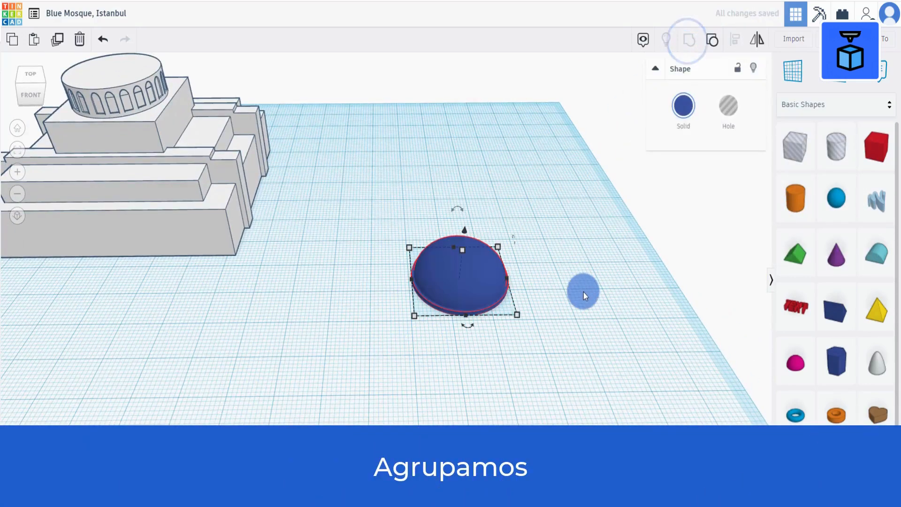
pyautogui.click(584, 293)
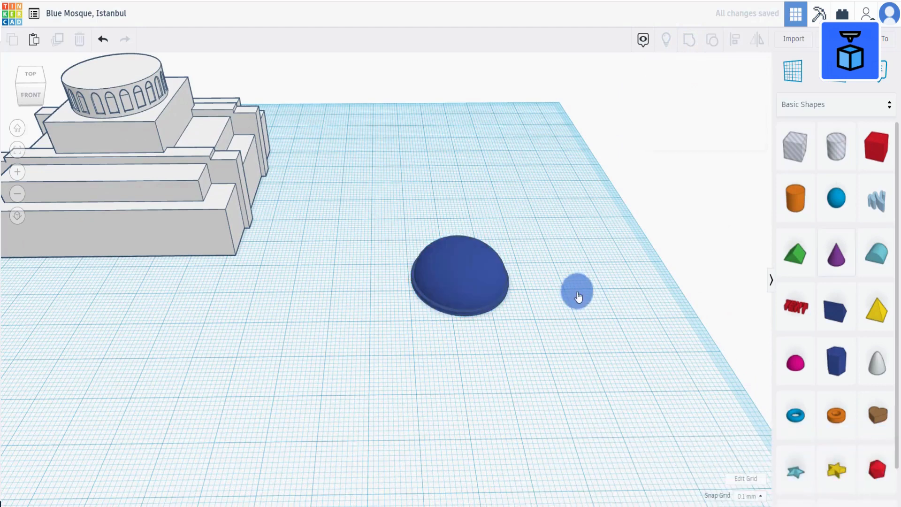
# Move the grouped dome aside and place a new half sphere on the workplane next to it.
pyautogui.moveTo(474, 288); pyautogui.dragTo(383, 285)
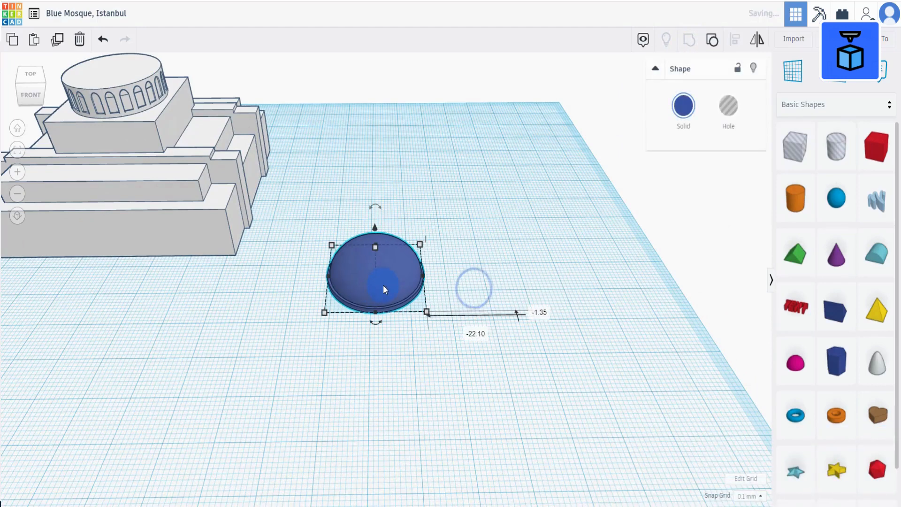
pyautogui.moveTo(794, 370); pyautogui.dragTo(505, 282)
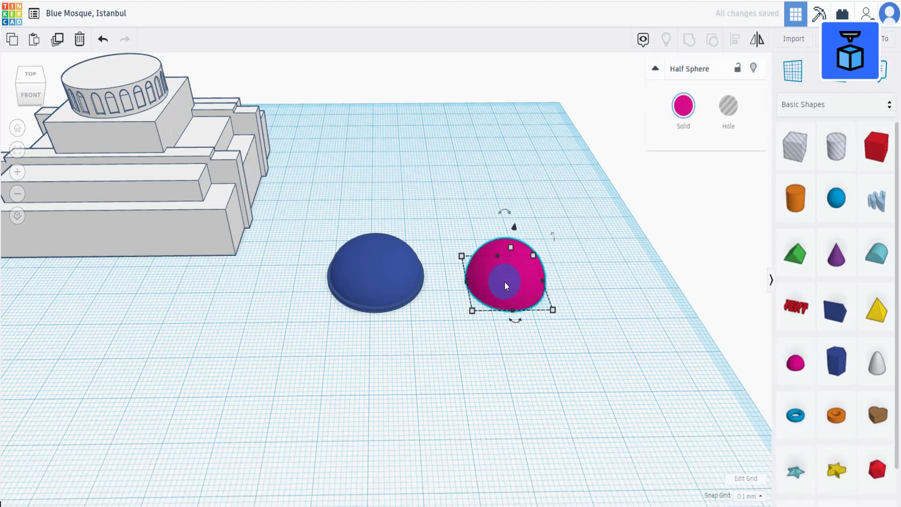
# Resize the new half sphere to 4 mm by 4 mm.
pyautogui.click(472, 310)
pyautogui.click(524, 352)
pyautogui.write('1')
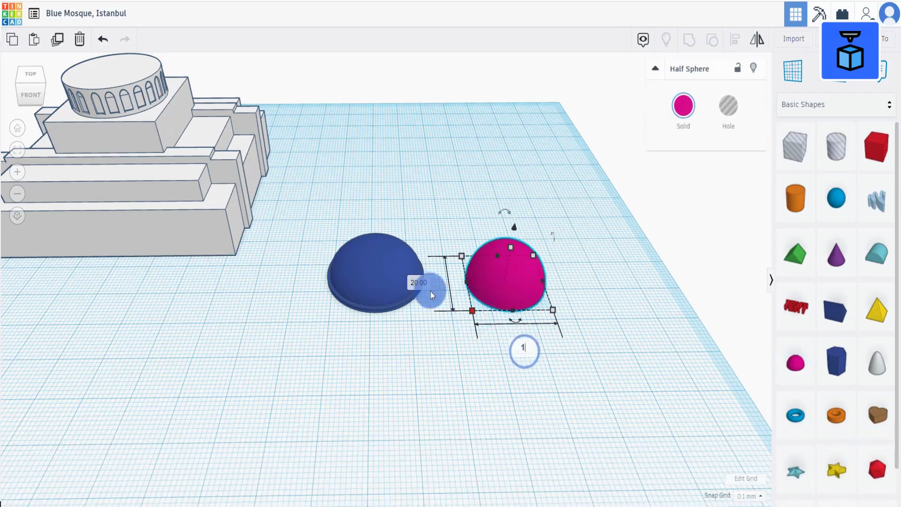
pyautogui.click(427, 288)
pyautogui.write('1')
pyautogui.click(648, 403)
pyautogui.scroll(3, 573, 248)
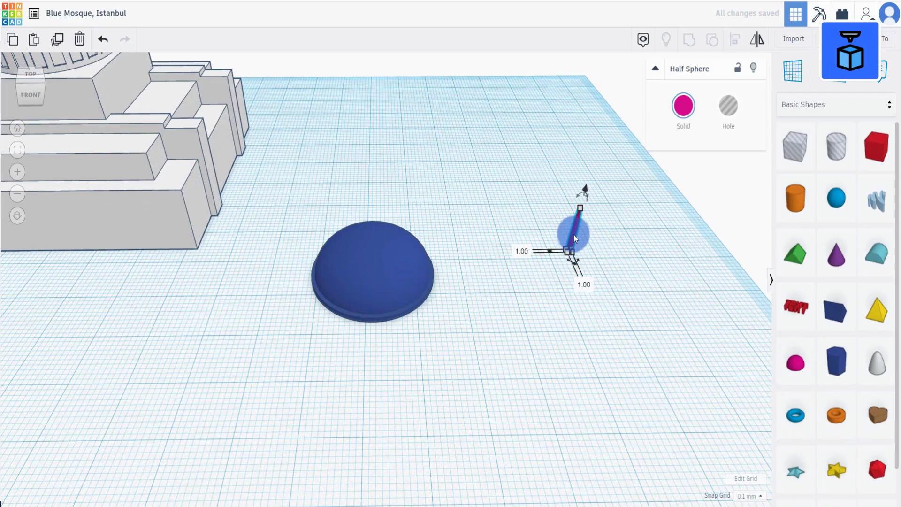
pyautogui.moveTo(573, 235); pyautogui.dragTo(481, 254)
pyautogui.click(481, 248)
pyautogui.click(526, 270)
pyautogui.write('4')
pyautogui.moveTo(602, 306); pyautogui.dragTo(530, 379, button='right')
pyautogui.scroll(3, 530, 380)
pyautogui.click(455, 232)
pyautogui.click(494, 246)
pyautogui.write('1')
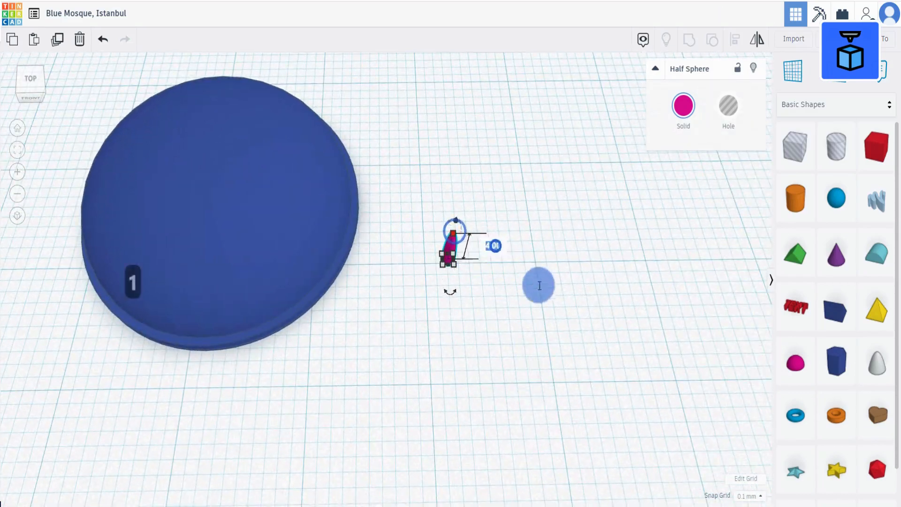
pyautogui.moveTo(539, 285); pyautogui.dragTo(483, 227, button='right')
pyautogui.keyDown('alt'); pyautogui.keyDown('shift'); pyautogui.moveTo(472, 256); pyautogui.dragTo(498, 263); pyautogui.keyUp('shift'); pyautogui.keyUp('alt')
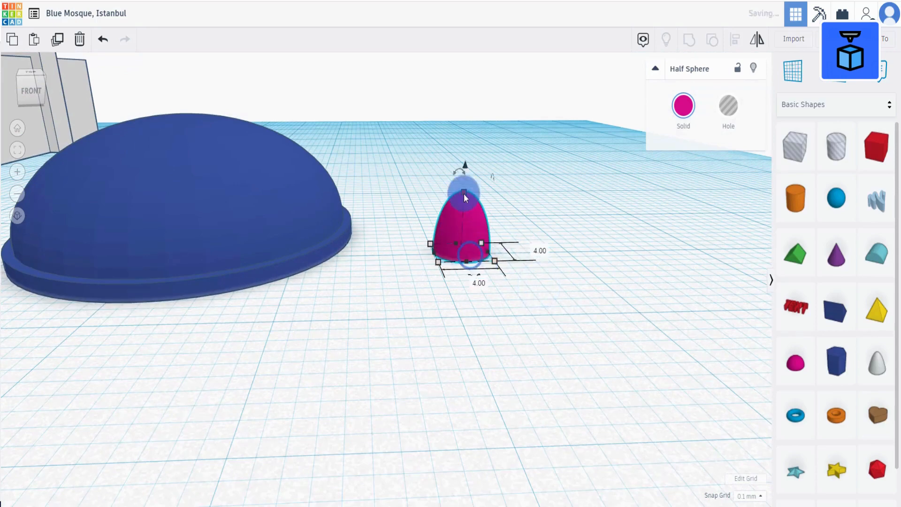
# Lower the small half sphere's height and color it yellow.
pyautogui.moveTo(464, 193); pyautogui.dragTo(460, 224)
pyautogui.moveTo(627, 124); pyautogui.dragTo(635, 166, button='right')
pyautogui.click(684, 105)
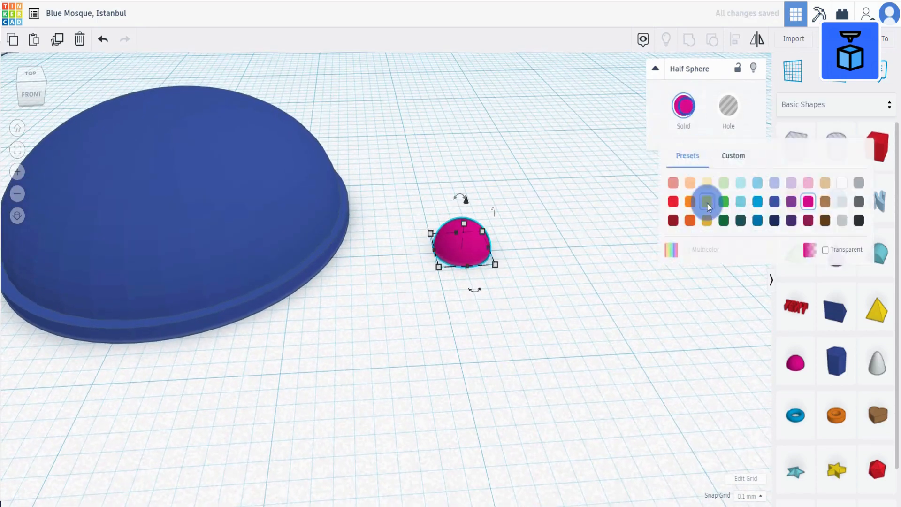
pyautogui.click(704, 197)
pyautogui.moveTo(706, 201); pyautogui.dragTo(389, 284, button='right')
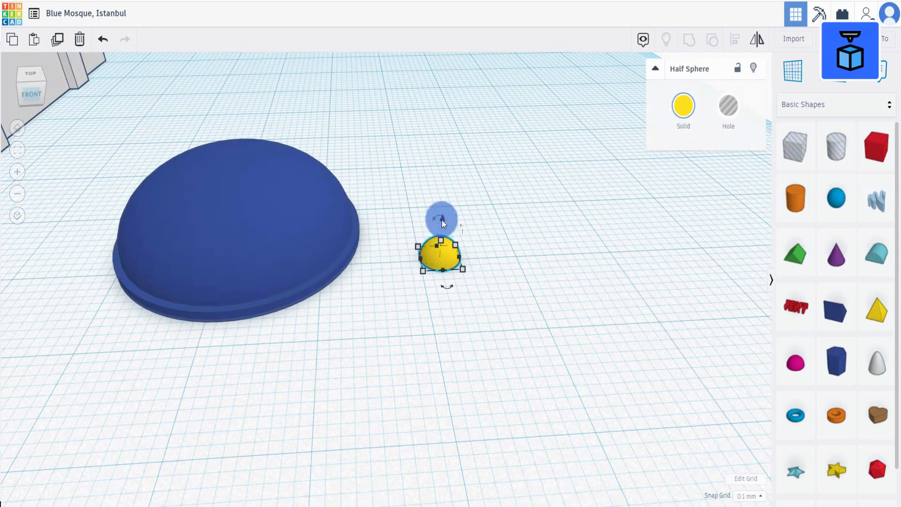
# Place the yellow half sphere on top of the dome and center the two shapes with each other.
pyautogui.moveTo(441, 219); pyautogui.dragTo(221, 151)
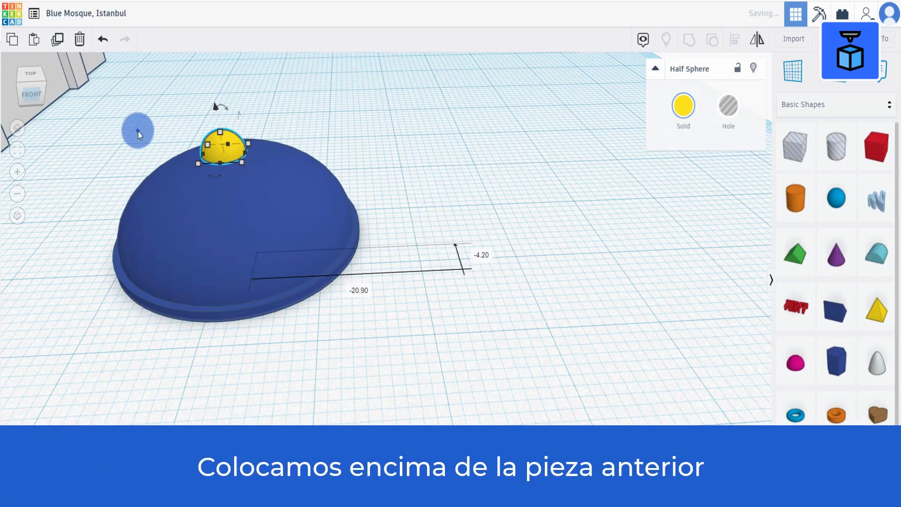
pyautogui.moveTo(137, 129); pyautogui.dragTo(390, 353)
pyautogui.moveTo(390, 353); pyautogui.dragTo(393, 390, button='right')
pyautogui.click(735, 39)
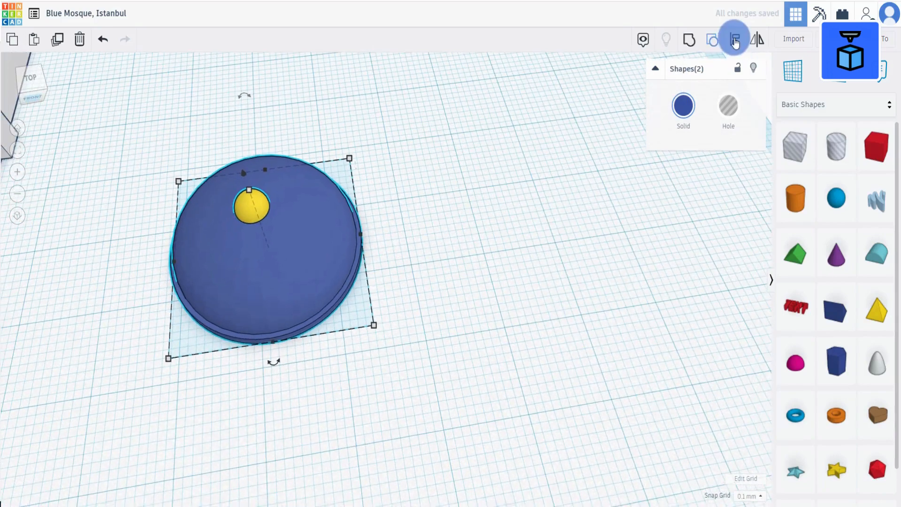
pyautogui.click(161, 264)
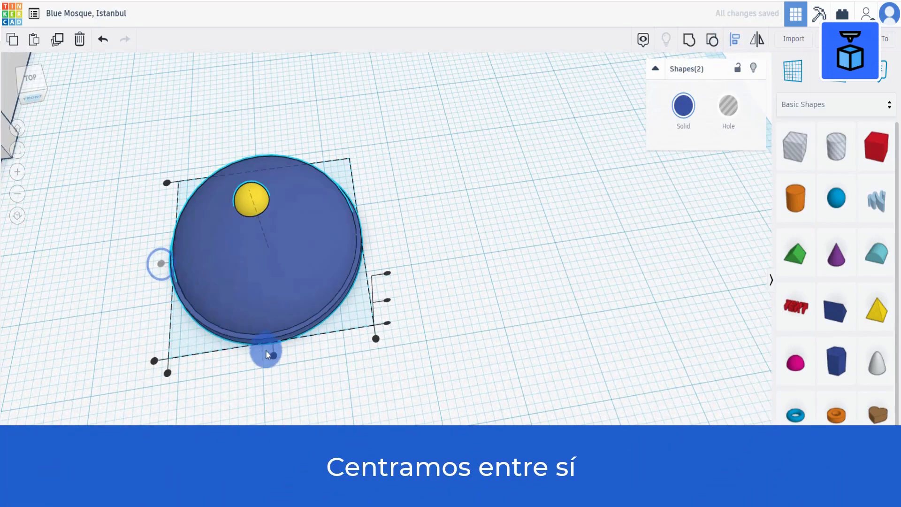
pyautogui.click(273, 355)
pyautogui.click(418, 379)
pyautogui.moveTo(417, 379); pyautogui.dragTo(389, 306, button='right')
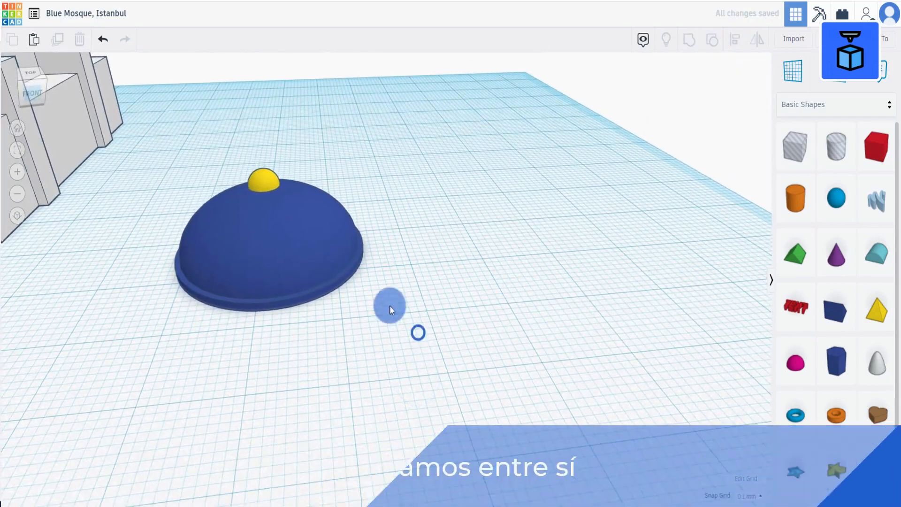
# Lower the yellow half sphere so it sits on the dome's surface.
pyautogui.click(261, 180)
pyautogui.moveTo(261, 145); pyautogui.dragTo(260, 156)
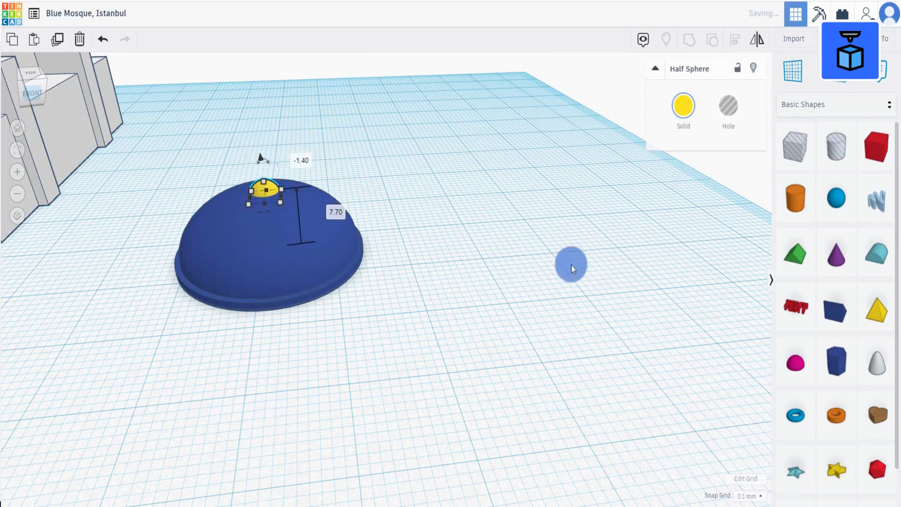
pyautogui.click(626, 282)
# Add a cylinder, raise its sides to 64 and set its footprint to 1 mm by 1 mm.
pyautogui.click(796, 197)
pyautogui.click(479, 258)
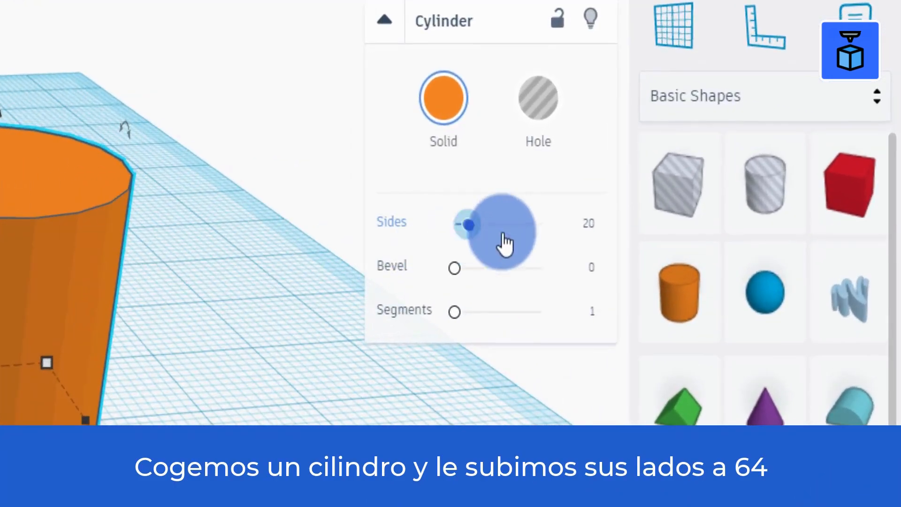
pyautogui.moveTo(506, 243); pyautogui.dragTo(544, 225)
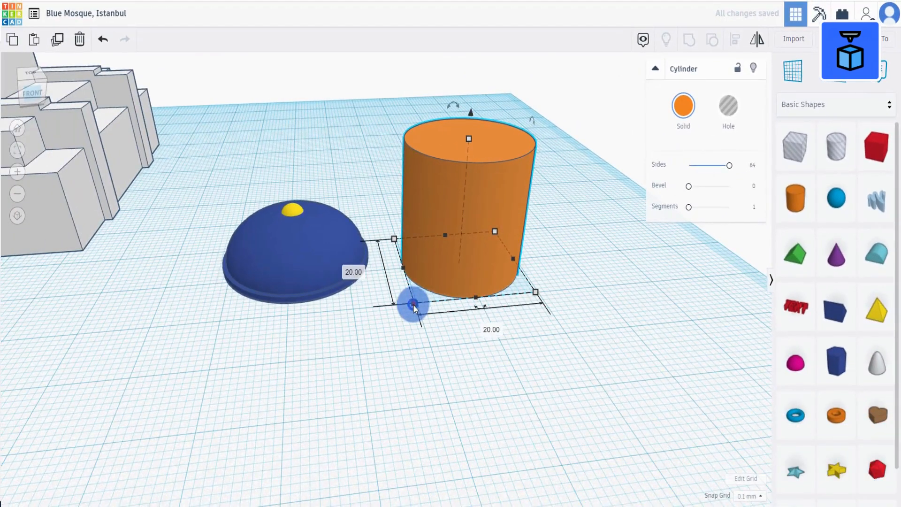
pyautogui.click(492, 329)
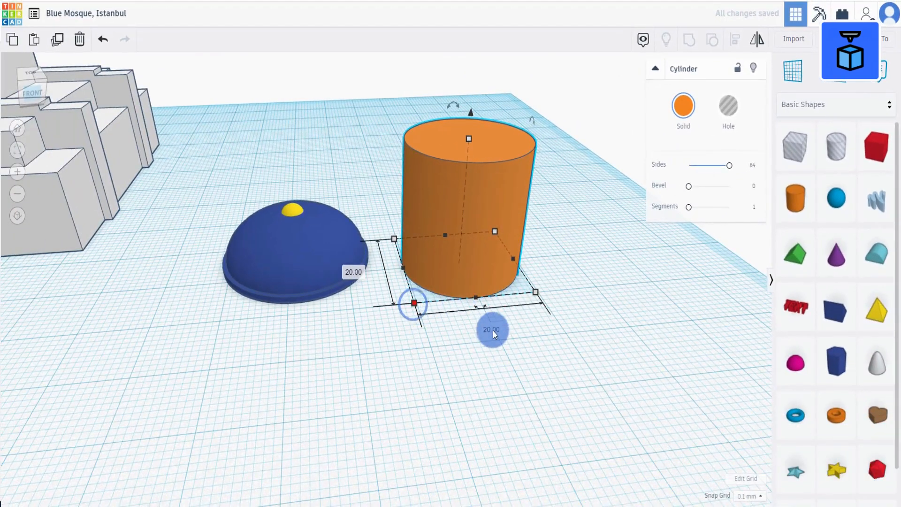
pyautogui.write('1')
pyautogui.press('Return')
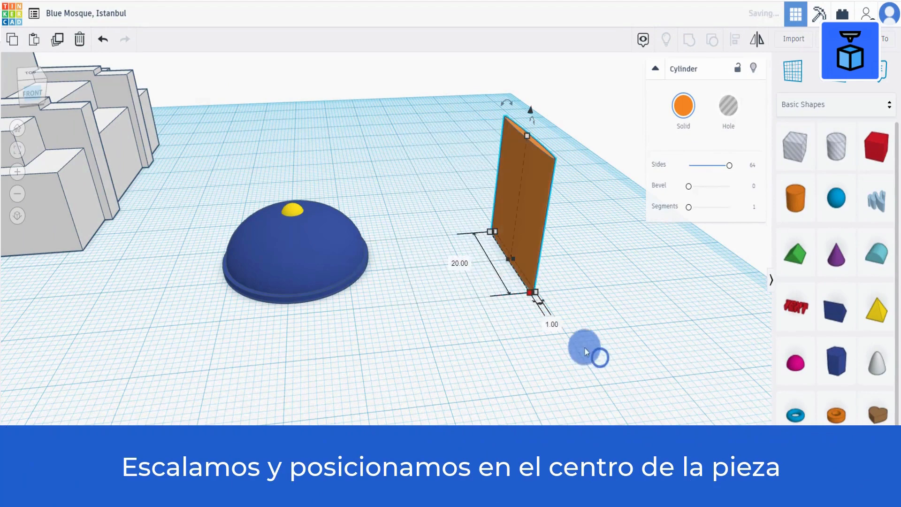
pyautogui.click(459, 262)
pyautogui.write('1')
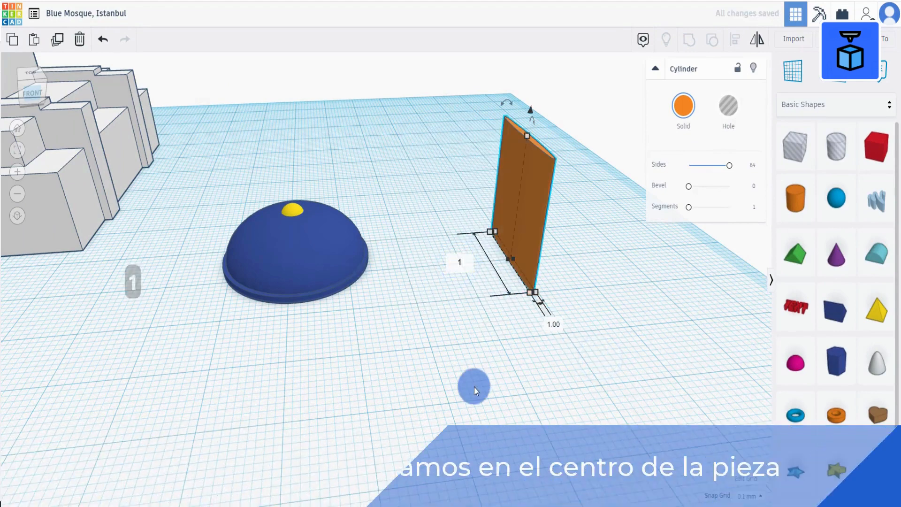
pyautogui.press('Return')
# Move the thin cylinder onto the dome and center it with the dome.
pyautogui.moveTo(502, 163); pyautogui.dragTo(289, 186)
pyautogui.moveTo(237, 169); pyautogui.dragTo(371, 336)
pyautogui.click(737, 40)
pyautogui.click(296, 312)
pyautogui.click(210, 266)
pyautogui.click(301, 390)
# Adjust the thin cylinder's elevation and height so it rises from the yellow cap, and color it yellow.
pyautogui.click(289, 161)
pyautogui.moveTo(286, 135); pyautogui.dragTo(291, 182)
pyautogui.moveTo(444, 245); pyautogui.dragTo(446, 211, button='right')
pyautogui.click(685, 103)
pyautogui.click(701, 202)
# Select the dome, yellow cap and spire and group them.
pyautogui.moveTo(459, 273); pyautogui.dragTo(232, 241, button='right')
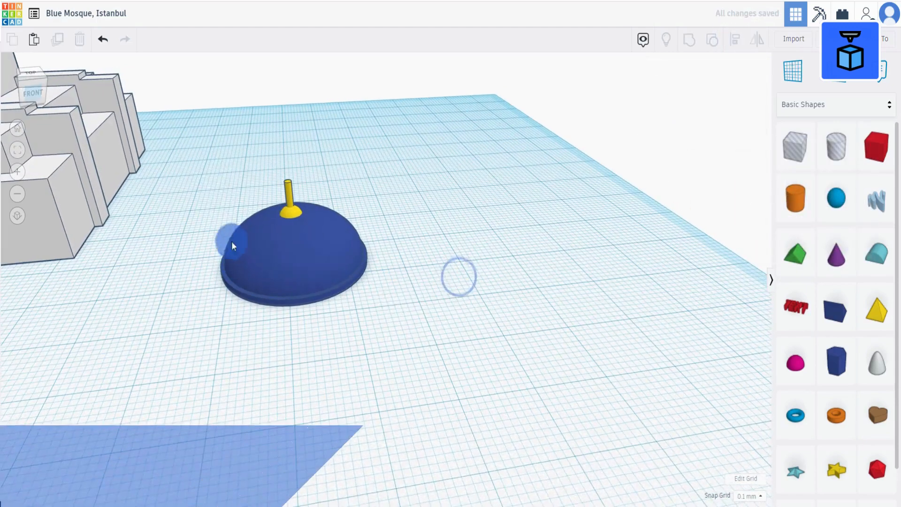
pyautogui.moveTo(213, 173); pyautogui.dragTo(398, 305)
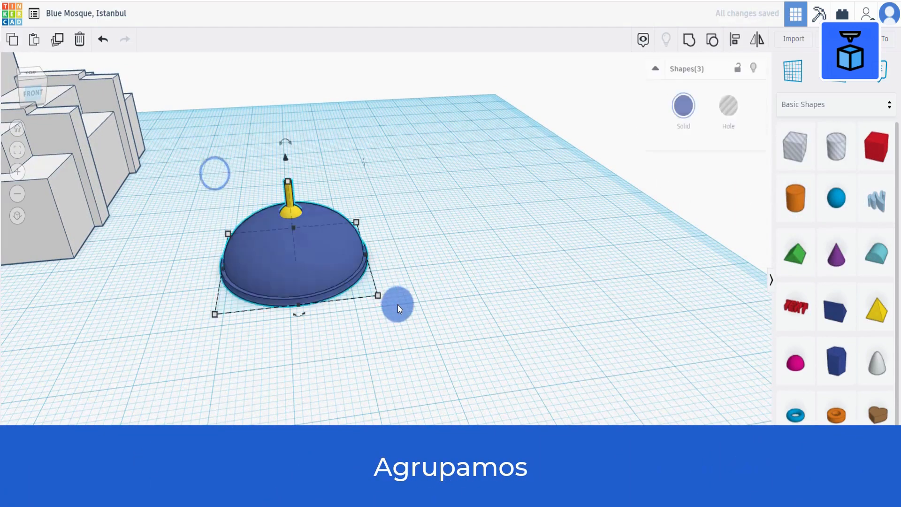
pyautogui.click(690, 40)
# Duplicate the grouped dome and keep the copy aside for later.
pyautogui.scroll(-5, 466, 198)
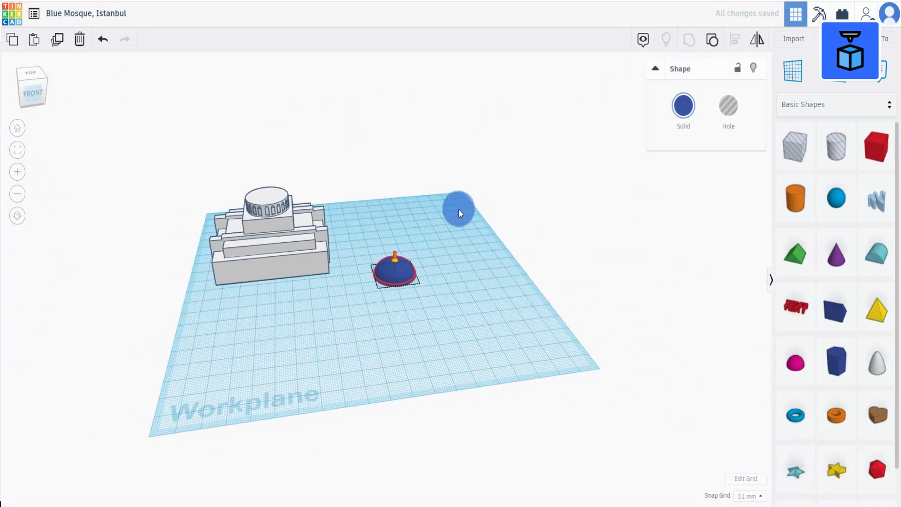
pyautogui.scroll(5, 399, 310)
pyautogui.click(384, 336)
pyautogui.moveTo(399, 277); pyautogui.dragTo(469, 224)
pyautogui.click(57, 46)
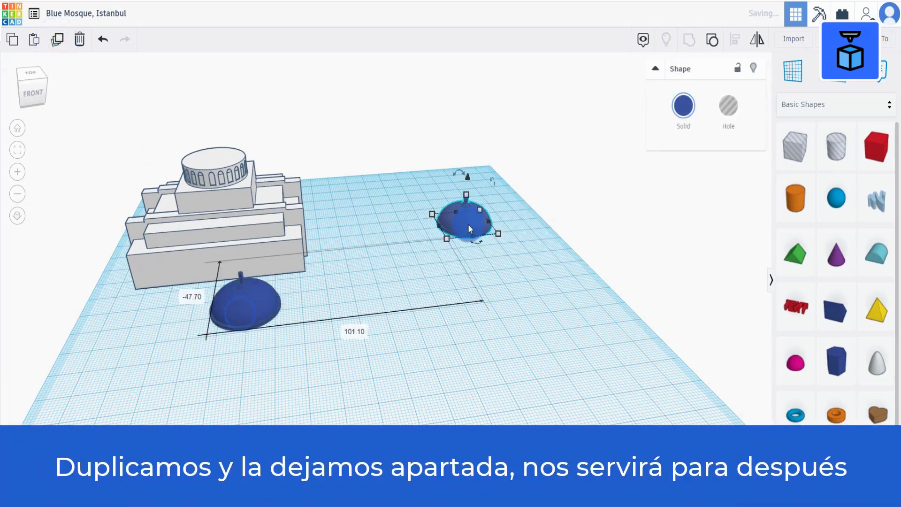
# Set both domes to Multicolor so they keep their original colors.
pyautogui.click(241, 306)
pyautogui.click(684, 105)
pyautogui.click(687, 250)
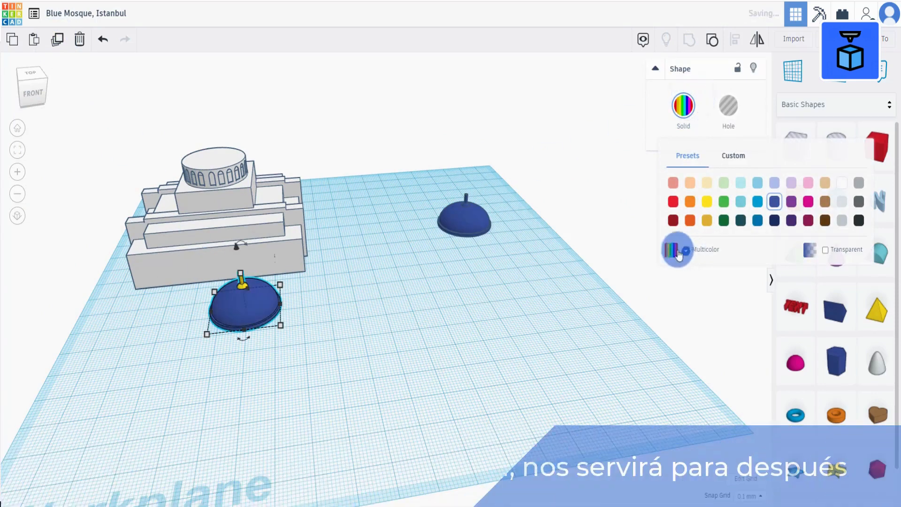
pyautogui.click(464, 222)
pyautogui.click(683, 105)
pyautogui.click(687, 250)
# Place a workplane on top of the windowed drum and drop the dome onto it.
pyautogui.click(792, 67)
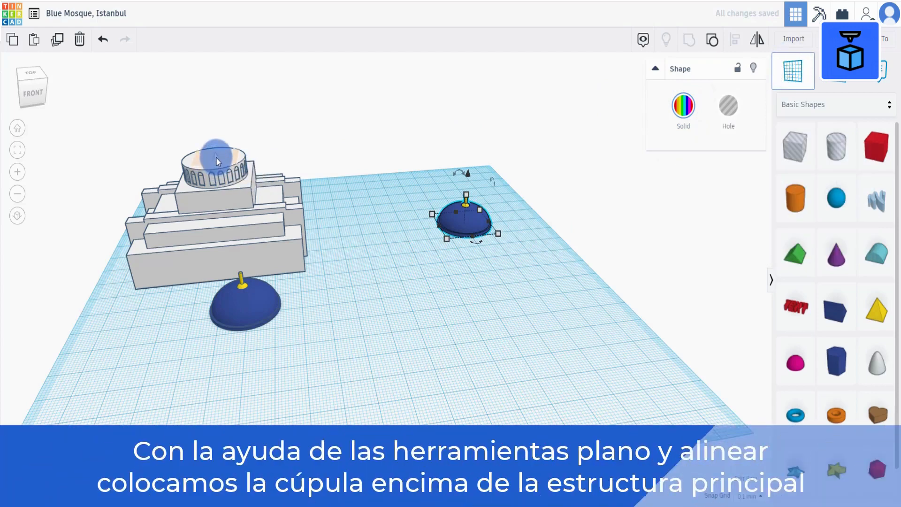
pyautogui.click(216, 160)
pyautogui.click(255, 314)
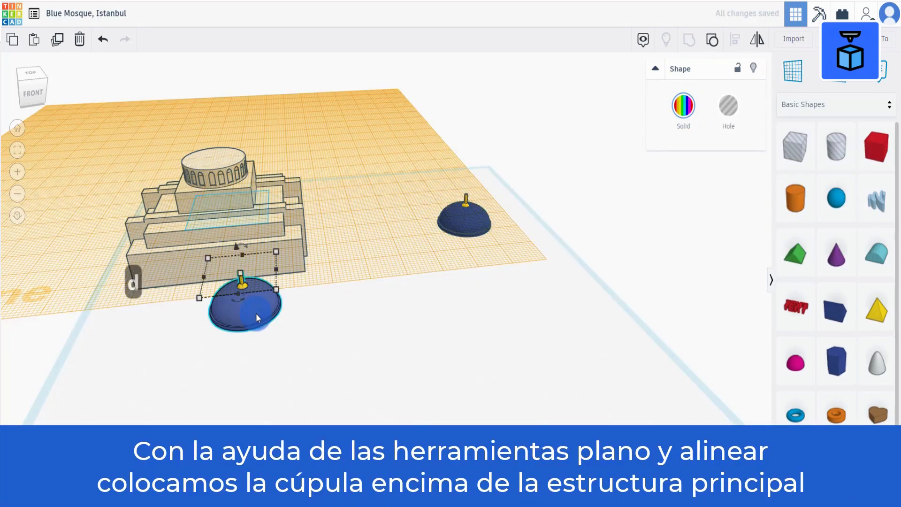
pyautogui.press('d')
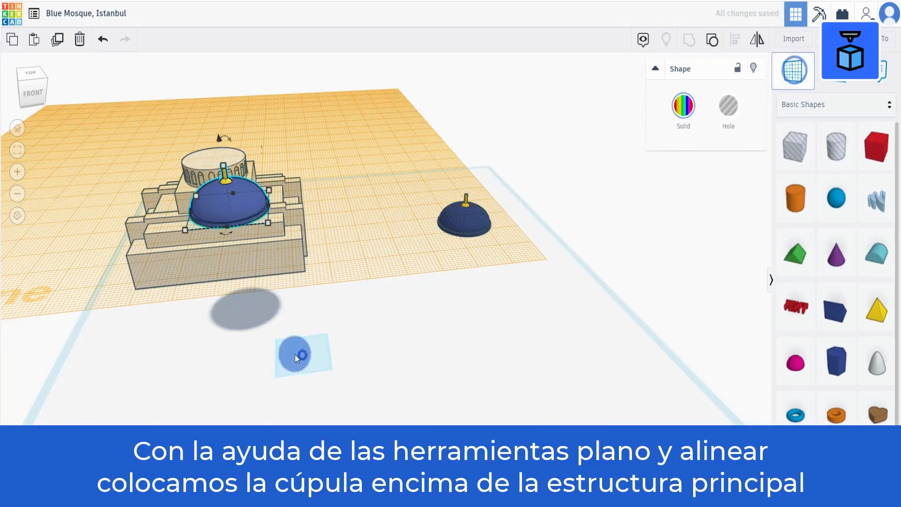
# Center the dome over the main structure and group them together.
pyautogui.click(302, 354)
pyautogui.moveTo(118, 359); pyautogui.dragTo(302, 115)
pyautogui.click(735, 40)
pyautogui.click(214, 355)
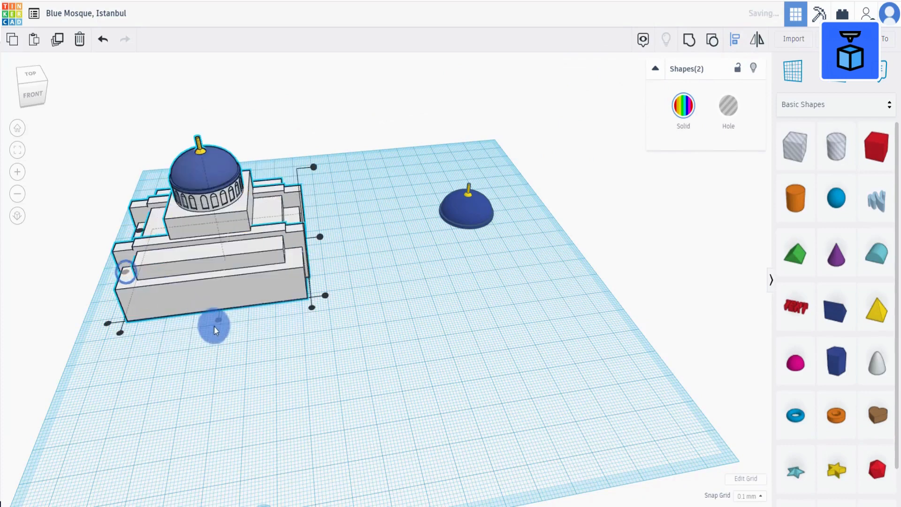
pyautogui.click(214, 327)
pyautogui.moveTo(147, 359); pyautogui.dragTo(280, 143)
pyautogui.moveTo(283, 161); pyautogui.dragTo(302, 215, button='right')
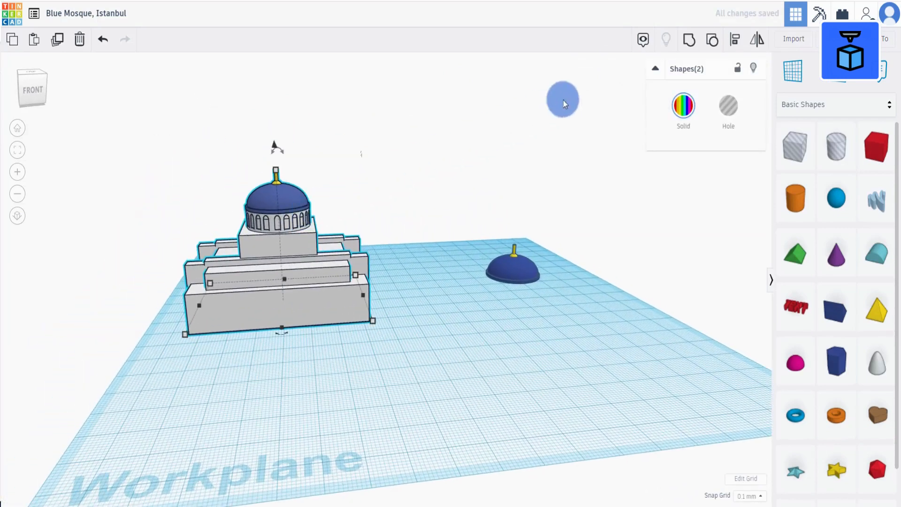
pyautogui.click(689, 40)
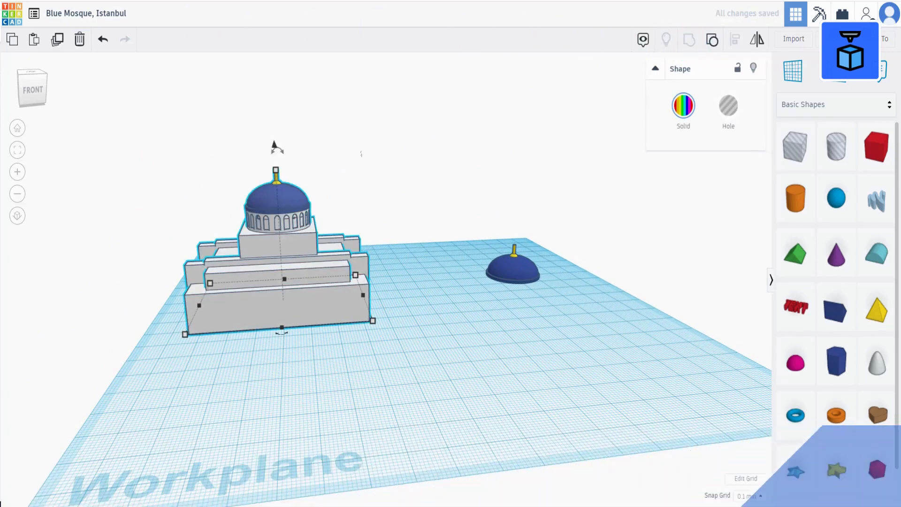
# Add a cylinder beside the building and raise its sides to 64.
pyautogui.click(18, 133)
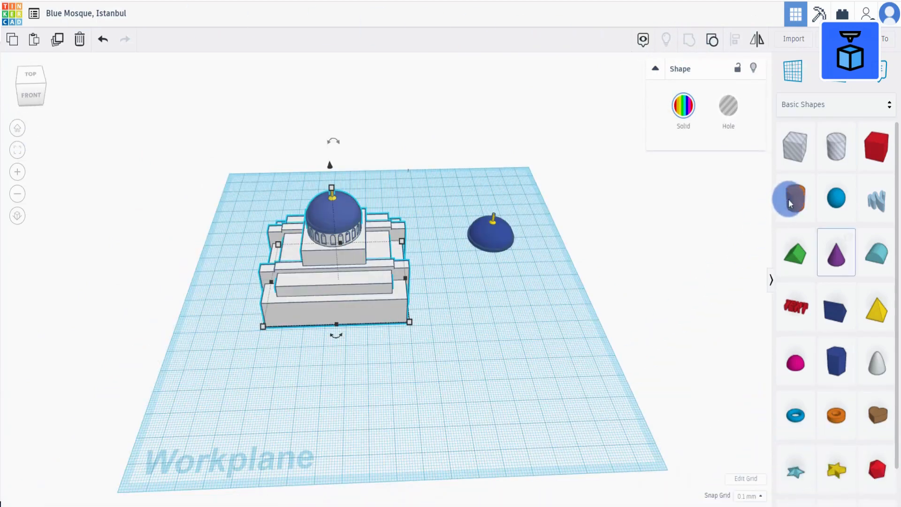
pyautogui.moveTo(647, 324); pyautogui.dragTo(484, 365)
pyautogui.moveTo(547, 393); pyautogui.dragTo(558, 335, button='right')
pyautogui.moveTo(695, 165); pyautogui.dragTo(784, 174)
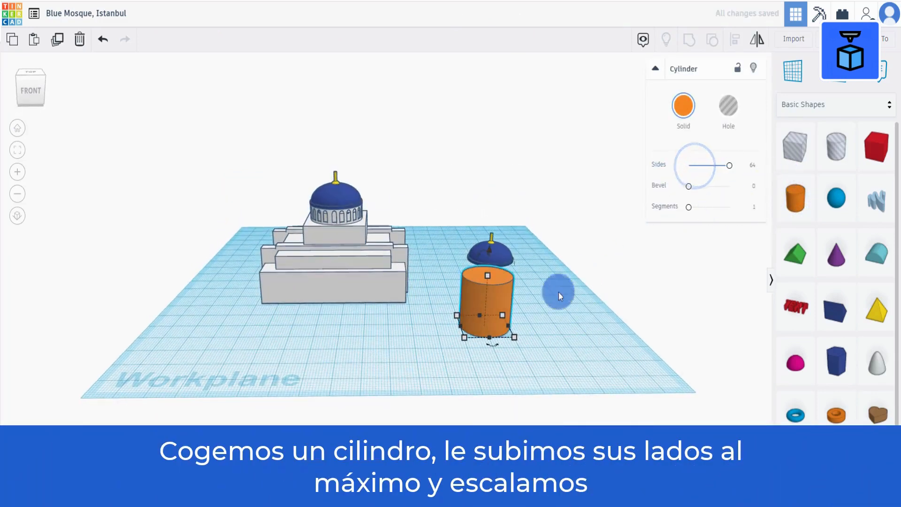
# Resize the cylinder to 25 mm by 25 mm.
pyautogui.click(466, 340)
pyautogui.click(504, 365)
pyautogui.write('25')
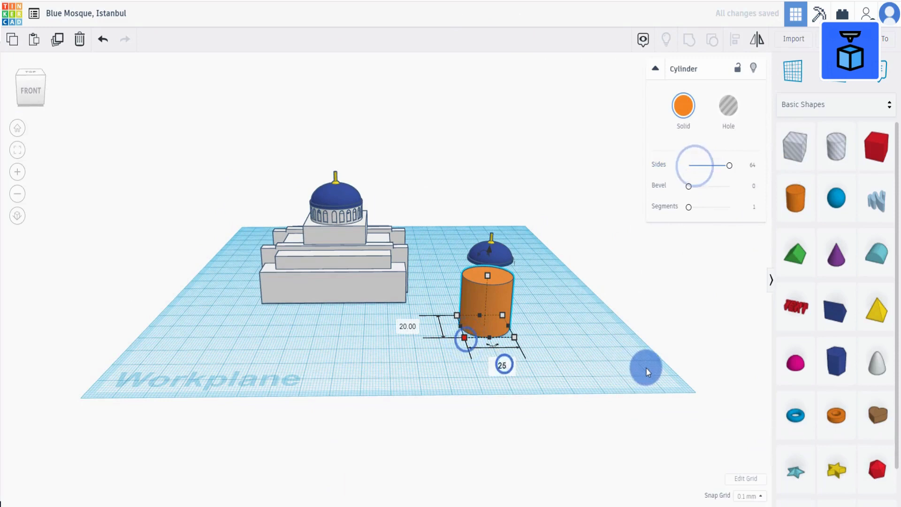
pyautogui.press('Return')
pyautogui.click(397, 327)
pyautogui.write('25')
pyautogui.click(571, 342)
# Color the cylinder white and move it onto the building's front terrace.
pyautogui.click(684, 108)
pyautogui.click(840, 184)
pyautogui.moveTo(577, 281); pyautogui.dragTo(561, 328, button='right')
pyautogui.moveTo(477, 362); pyautogui.dragTo(351, 296)
pyautogui.moveTo(351, 297); pyautogui.dragTo(403, 263, button='right')
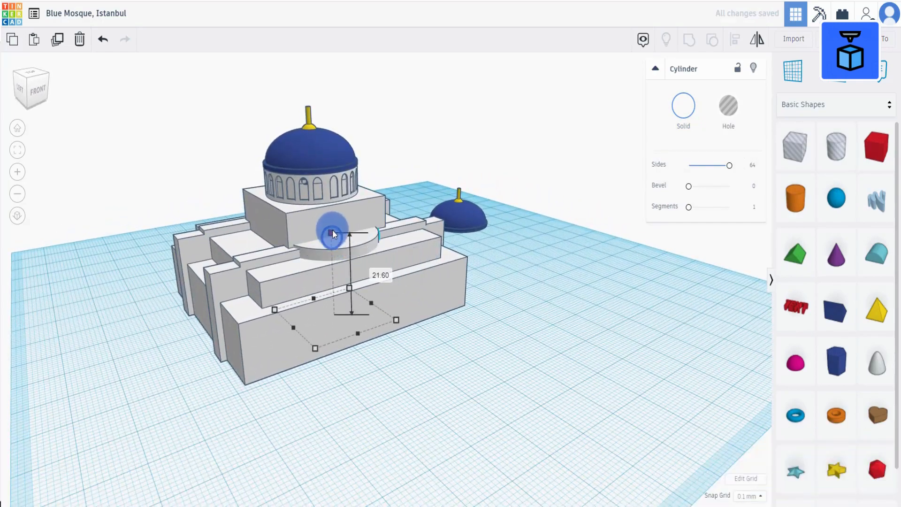
# Nudge the cylinder sideways into position on the terrace.
pyautogui.moveTo(333, 230); pyautogui.dragTo(332, 229)
pyautogui.moveTo(454, 336); pyautogui.dragTo(413, 362, button='right')
pyautogui.press('Right')
pyautogui.press('Right')
pyautogui.press('Right')
pyautogui.press('Right')
pyautogui.press('Right')
pyautogui.press('Right')
pyautogui.press('Right')
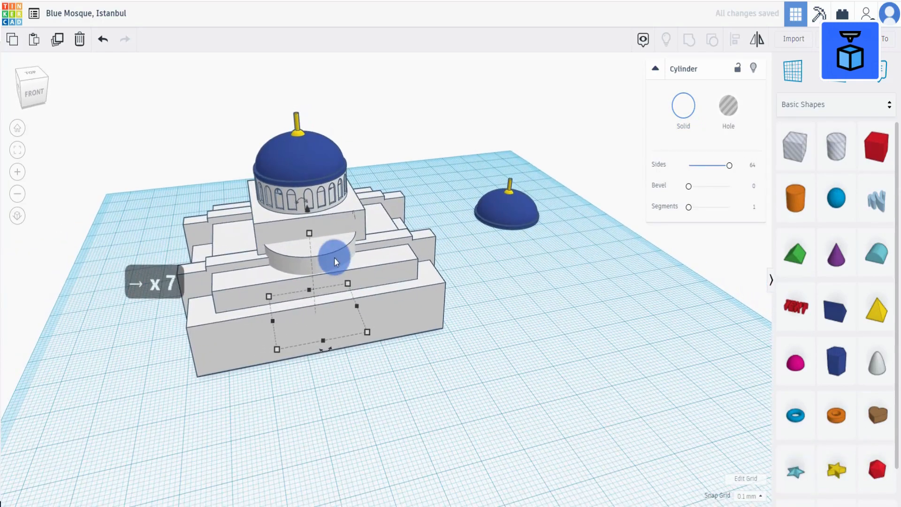
# Select the cylinder with the building and center it horizontally on the building.
pyautogui.moveTo(338, 408); pyautogui.dragTo(316, 412, button='right')
pyautogui.moveTo(171, 122); pyautogui.dragTo(439, 296)
pyautogui.click(741, 37)
pyautogui.click(310, 365)
pyautogui.click(377, 392)
pyautogui.click(306, 276)
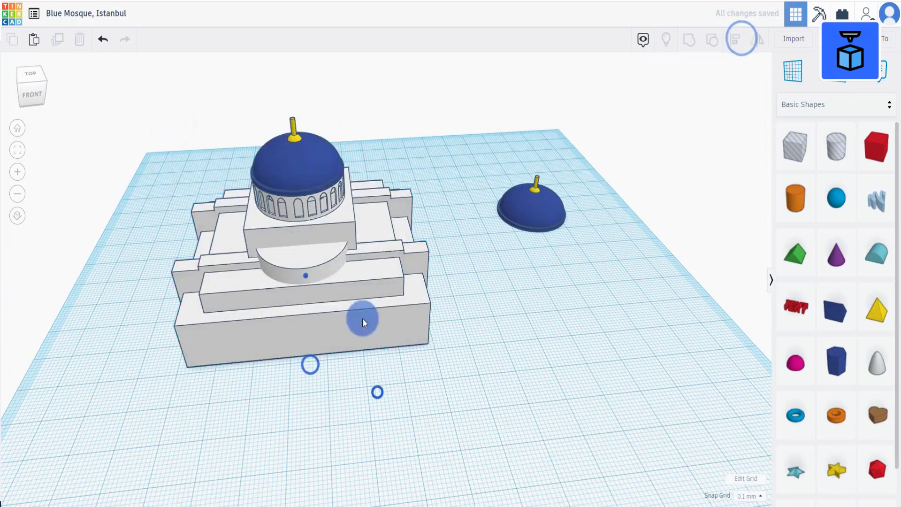
# Duplicate the terrace cylinder and shift the copy to the opposite side of the building.
pyautogui.moveTo(362, 318); pyautogui.dragTo(87, 157, button='right')
pyautogui.click(57, 39)
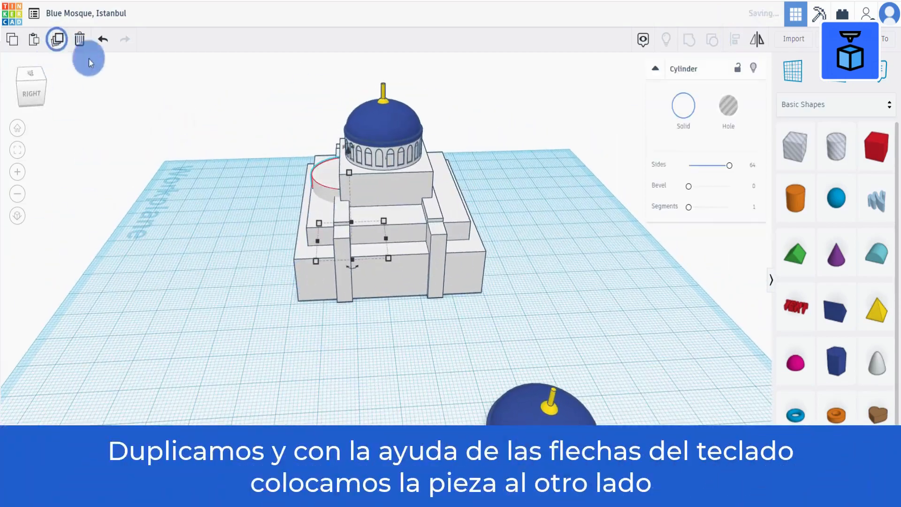
pyautogui.hotkey('shift', 'Right')
pyautogui.hotkey('shift', 'Right')
pyautogui.hotkey('shift', 'Right')
pyautogui.hotkey('shift', 'Right')
pyautogui.hotkey('shift', 'Right')
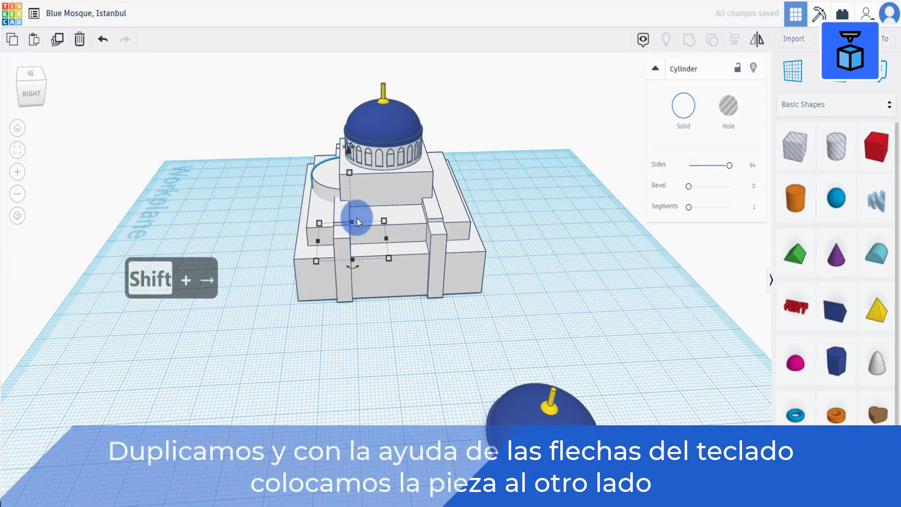
pyautogui.hotkey('shift', 'Right')
pyautogui.hotkey('shift', 'Right')
pyautogui.hotkey('shift', 'Right')
pyautogui.hotkey('shift', 'Right')
pyautogui.hotkey('shift', 'Right')
pyautogui.hotkey('shift', 'Right')
pyautogui.hotkey('shift', 'Right')
pyautogui.hotkey('shift', 'Right')
pyautogui.hotkey('shift', 'Right')
pyautogui.hotkey('shift', 'Right')
pyautogui.hotkey('shift', 'Right')
pyautogui.hotkey('shift', 'Right')
pyautogui.hotkey('shift', 'Right')
pyautogui.hotkey('shift', 'Right')
pyautogui.hotkey('shift', 'Right')
pyautogui.hotkey('shift', 'Right')
pyautogui.moveTo(357, 218); pyautogui.dragTo(398, 291, button='right')
pyautogui.press('Right')
pyautogui.press('Right')
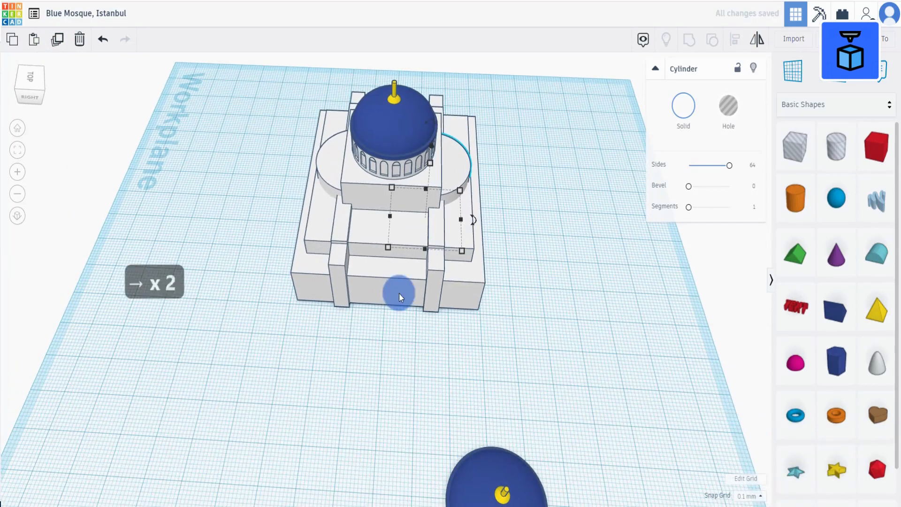
# Duplicate both terrace cylinders together and rotate the copies 90° around the building.
pyautogui.moveTo(375, 325); pyautogui.dragTo(374, 278, button='right')
pyautogui.keyDown('shift'); pyautogui.click(308, 165); pyautogui.keyUp('shift')
pyautogui.click(57, 39)
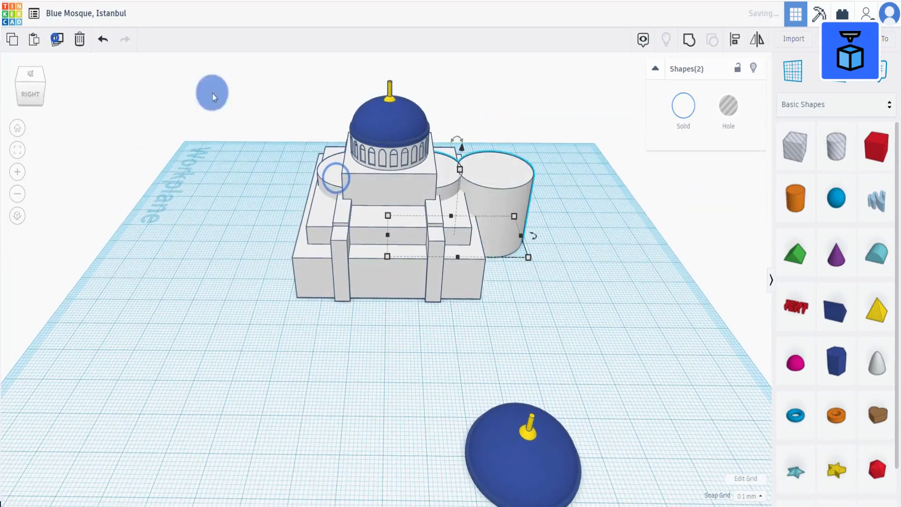
pyautogui.hotkey('ctrl', 'z')
pyautogui.click(447, 179)
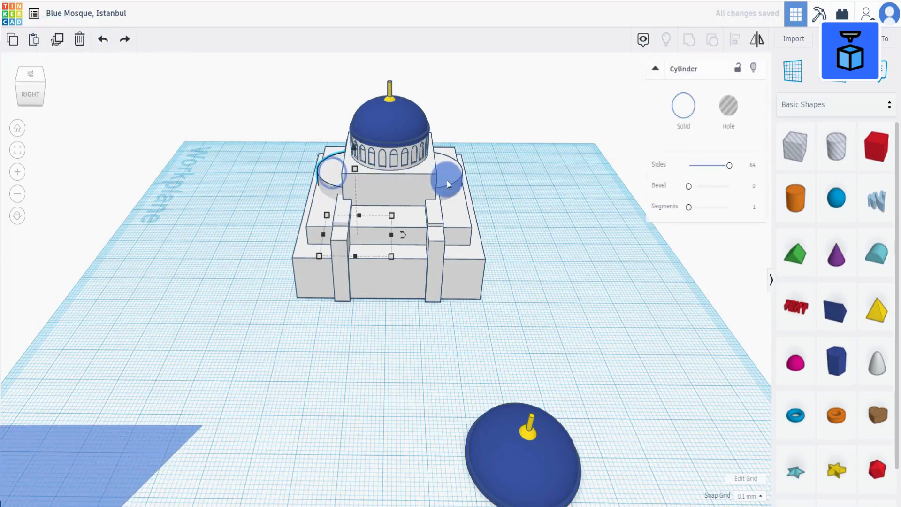
pyautogui.keyDown('shift'); pyautogui.click(448, 180); pyautogui.keyUp('shift')
pyautogui.click(56, 40)
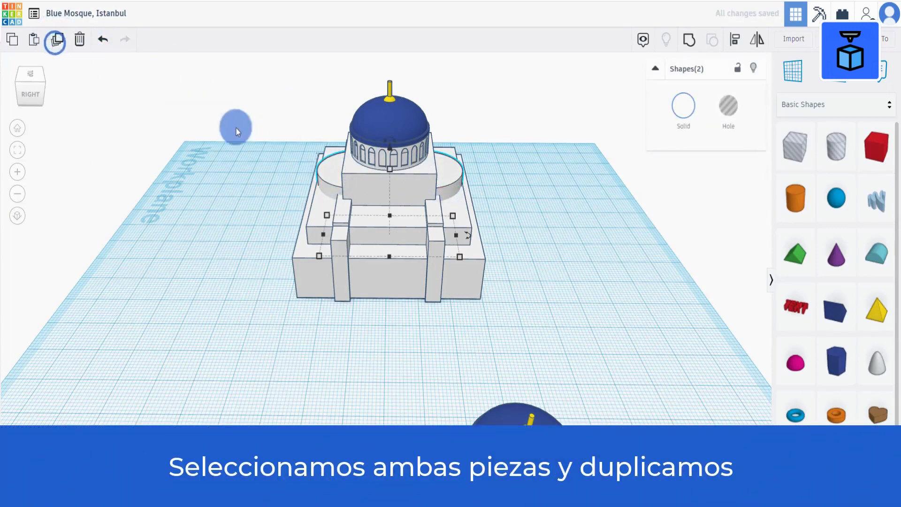
pyautogui.moveTo(471, 237); pyautogui.dragTo(415, 85)
# Duplicate the reserved dome and move the copy aside.
pyautogui.moveTo(522, 210); pyautogui.dragTo(218, 317, button='right')
pyautogui.click(219, 317)
pyautogui.click(58, 39)
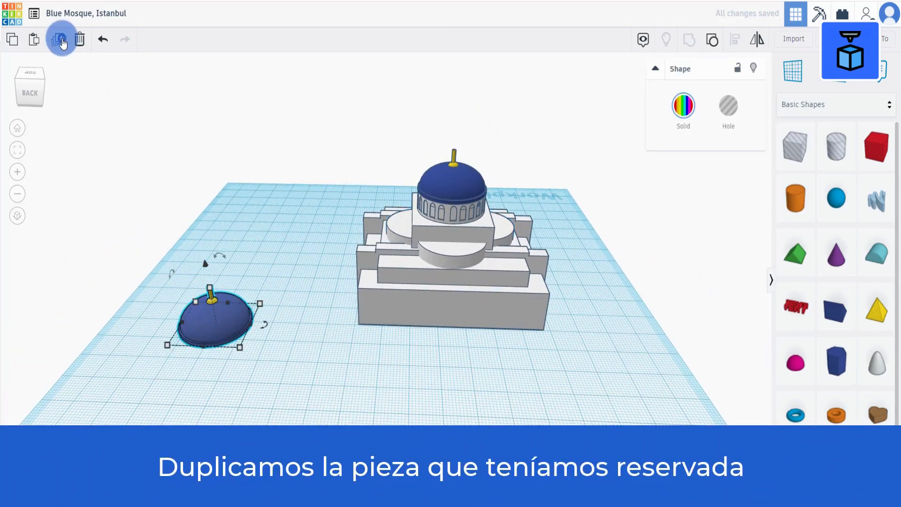
pyautogui.moveTo(252, 312); pyautogui.dragTo(258, 223)
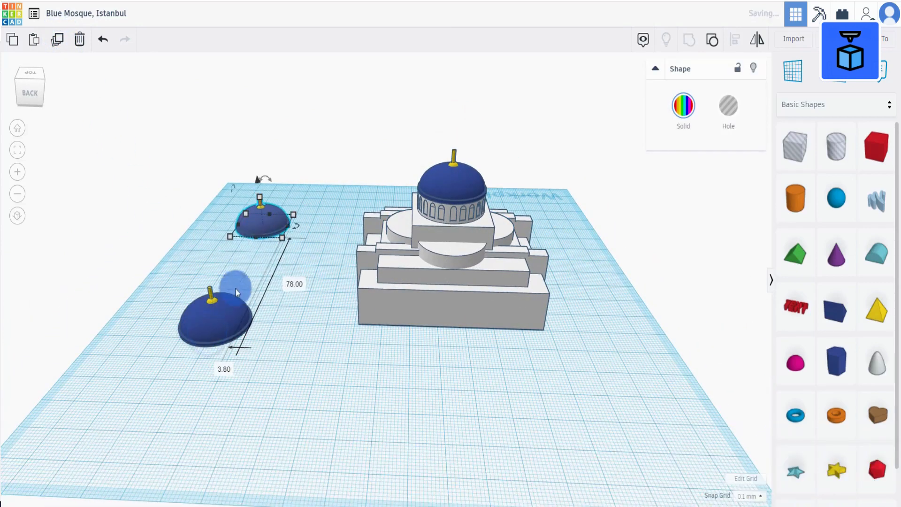
# Ungroup the other dome and delete its yellow finial parts.
pyautogui.click(220, 325)
pyautogui.click(712, 40)
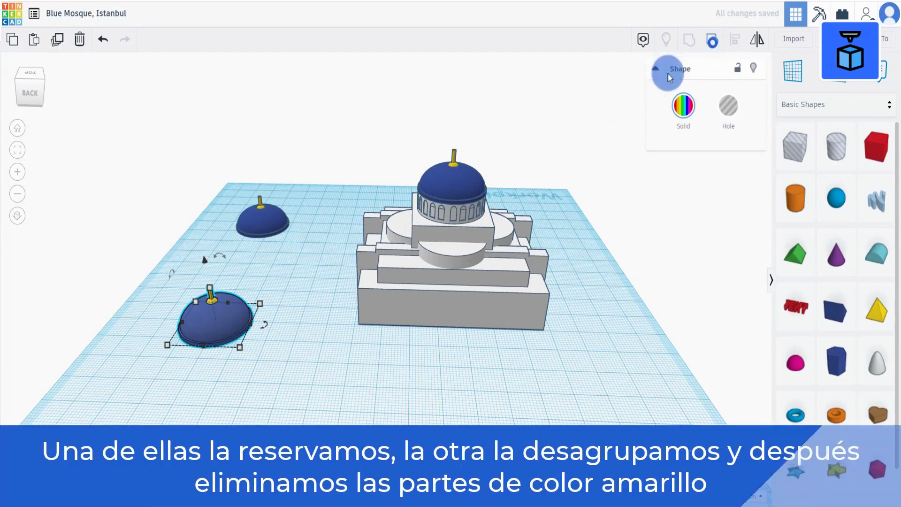
pyautogui.click(224, 373)
pyautogui.scroll(2, 225, 374)
pyautogui.scroll(-1, 225, 373)
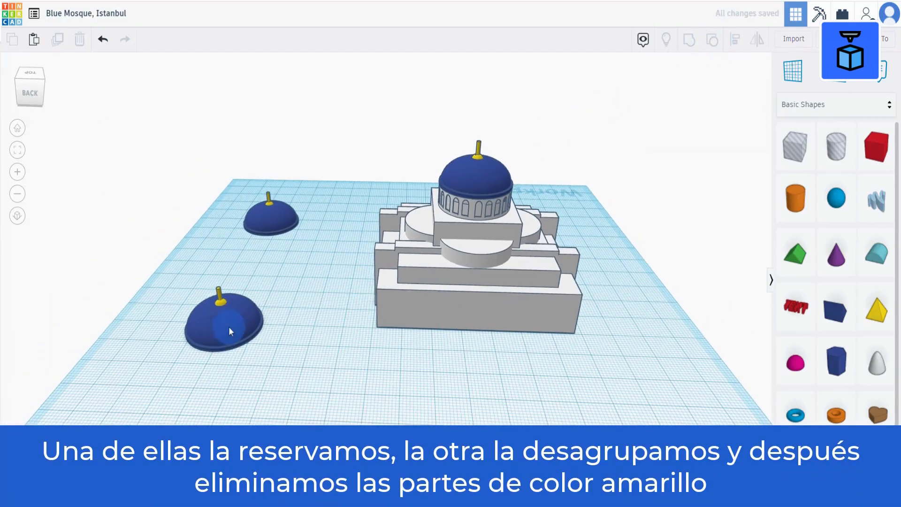
pyautogui.click(229, 322)
pyautogui.press('f')
pyautogui.click(246, 177)
pyautogui.click(385, 205)
pyautogui.press('BackSpace')
pyautogui.click(387, 240)
pyautogui.press('BackSpace')
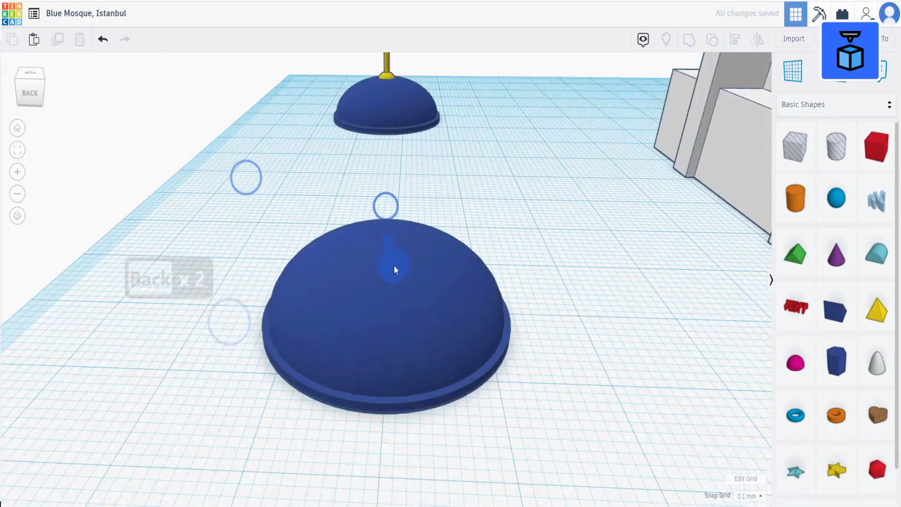
# Move the bare dome onto the front of the building.
pyautogui.moveTo(340, 342); pyautogui.dragTo(415, 260)
pyautogui.press('d')
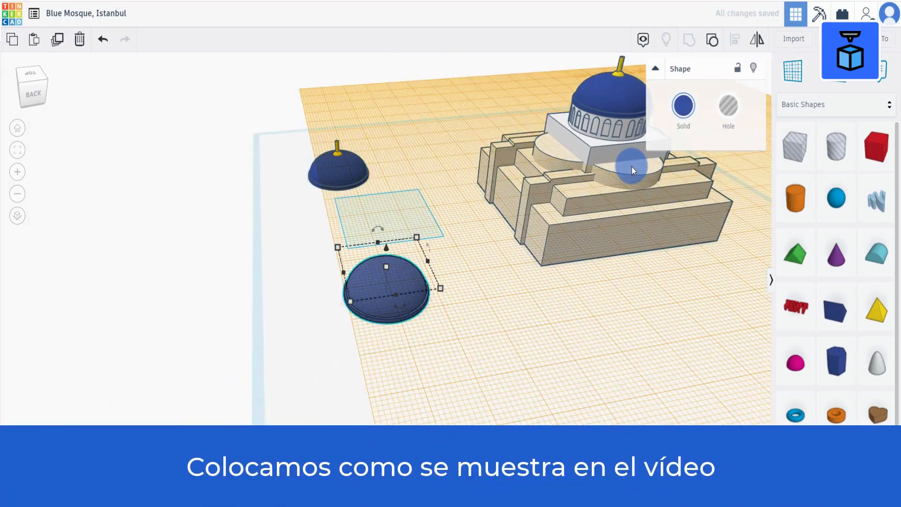
pyautogui.moveTo(397, 224); pyautogui.dragTo(645, 159)
pyautogui.press('f')
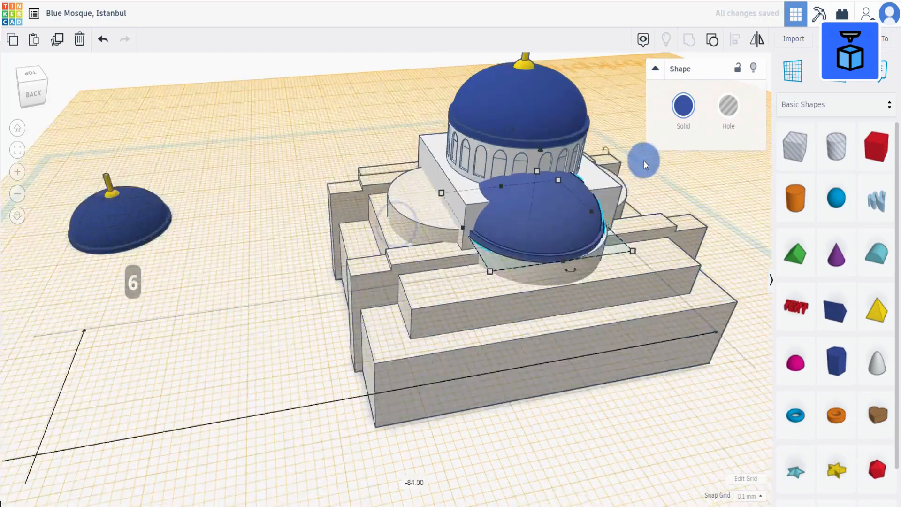
pyautogui.click(628, 434)
pyautogui.moveTo(266, 163); pyautogui.dragTo(532, 378)
pyautogui.click(735, 38)
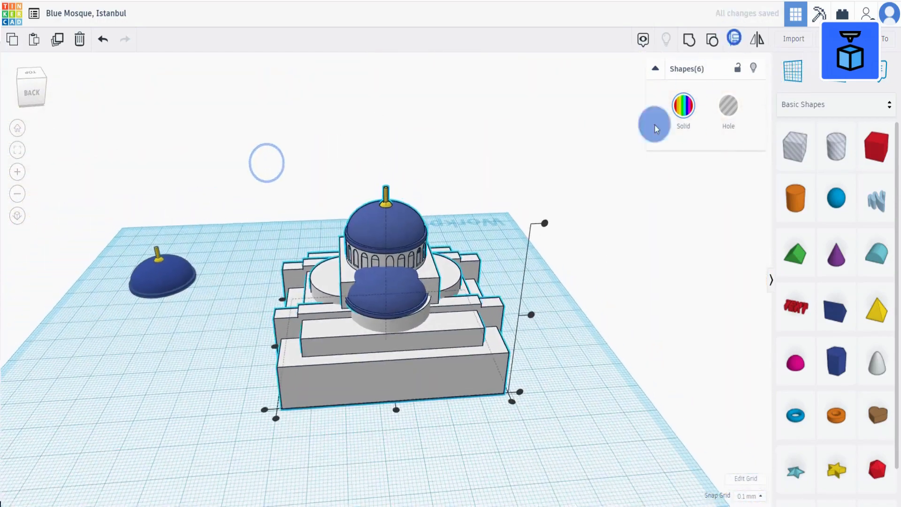
pyautogui.click(397, 407)
pyautogui.click(102, 38)
pyautogui.click(450, 451)
pyautogui.click(401, 323)
pyautogui.click(465, 477)
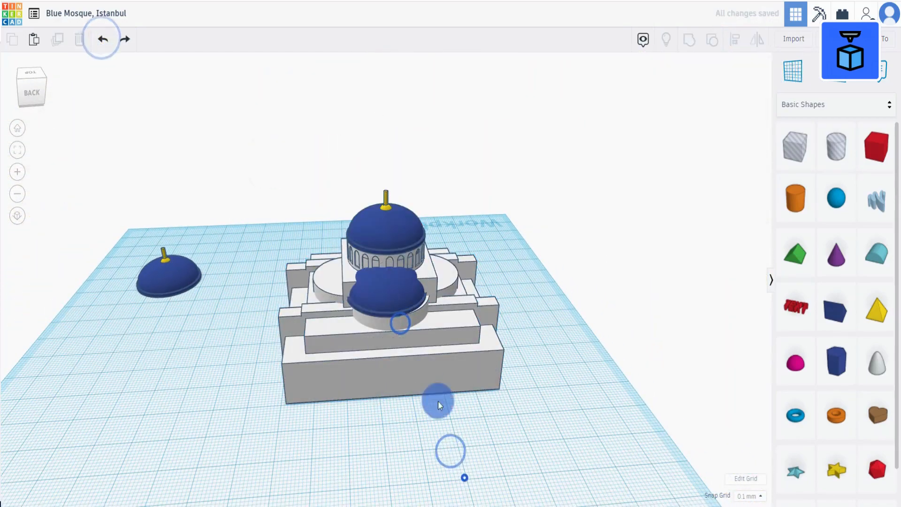
# Raise the bare dome above the building and group the building's main structure.
pyautogui.click(405, 300)
pyautogui.moveTo(386, 243); pyautogui.dragTo(384, 6)
pyautogui.moveTo(282, 219); pyautogui.dragTo(557, 432)
pyautogui.click(691, 39)
# Place a workplane on the building's terrace and drop the bare dome onto it.
pyautogui.scroll(-3, 502, 173)
pyautogui.click(502, 173)
pyautogui.click(391, 136)
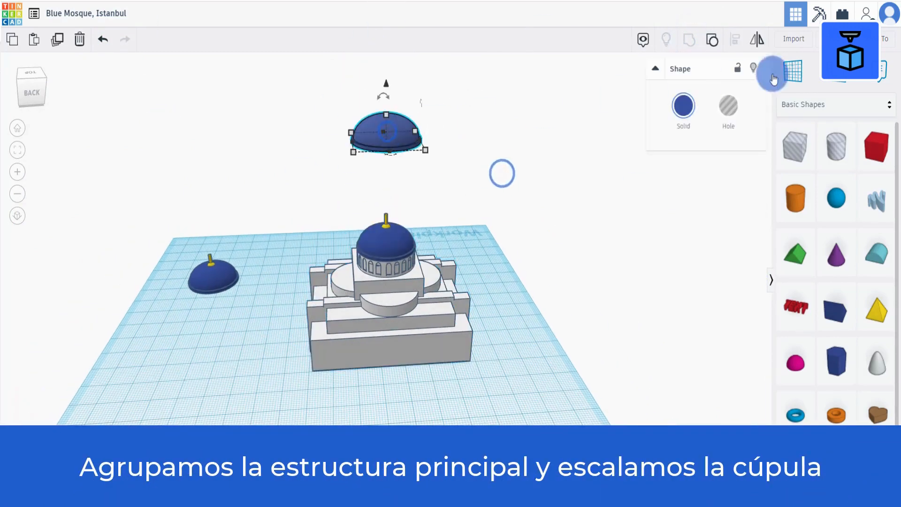
pyautogui.click(793, 70)
pyautogui.click(388, 301)
pyautogui.press('d')
# Align the bare dome centered with the building.
pyautogui.scroll(3, 312, 404)
pyautogui.moveTo(310, 406); pyautogui.dragTo(559, 142)
pyautogui.click(736, 39)
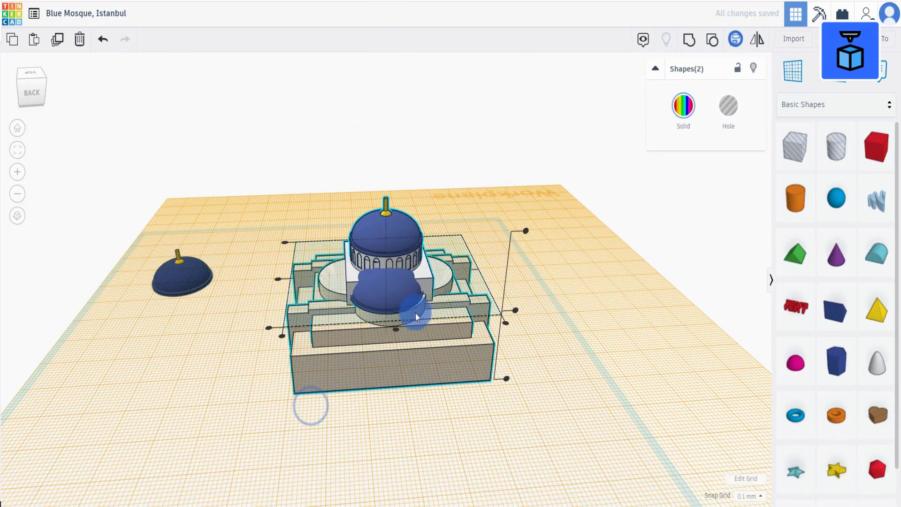
pyautogui.click(397, 329)
# Scale down the bare dome from its corner handle.
pyautogui.moveTo(386, 427); pyautogui.dragTo(550, 347, button='right')
pyautogui.click(387, 271)
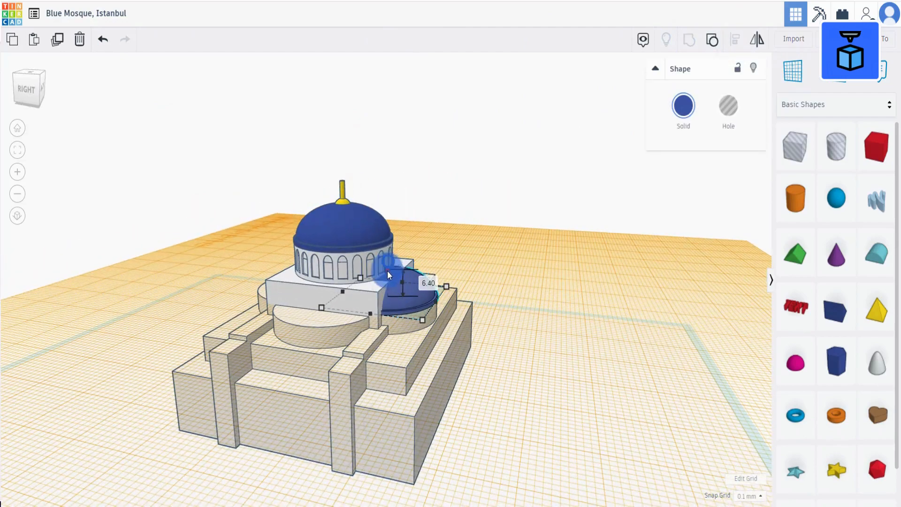
pyautogui.moveTo(387, 274); pyautogui.dragTo(387, 275)
pyautogui.click(541, 374)
pyautogui.moveTo(542, 374); pyautogui.dragTo(382, 304, button='right')
pyautogui.click(382, 305)
# Duplicate the small dome and shift the copy to the opposite side of the main dome.
pyautogui.click(58, 41)
pyautogui.moveTo(334, 365)
pyautogui.mouseDown(button='right')
pyautogui.moveTo(533, 399)
pyautogui.moveTo(579, 420)
pyautogui.moveTo(345, 374)
pyautogui.mouseUp(button='right')
pyautogui.hotkey('shift', 'Left')
pyautogui.hotkey('shift', 'Left')
pyautogui.hotkey('shift', 'Left')
pyautogui.hotkey('shift', 'Left')
pyautogui.hotkey('shift', 'Left')
pyautogui.hotkey('shift', 'Left')
pyautogui.hotkey('shift', 'Left')
pyautogui.hotkey('shift', 'Left')
pyautogui.hotkey('shift', 'Left')
pyautogui.hotkey('shift', 'Left')
pyautogui.hotkey('shift', 'Left')
pyautogui.hotkey('shift', 'Left')
pyautogui.hotkey('shift', 'Left')
pyautogui.hotkey('shift', 'Left')
pyautogui.hotkey('shift', 'Left')
pyautogui.hotkey('shift', 'Left')
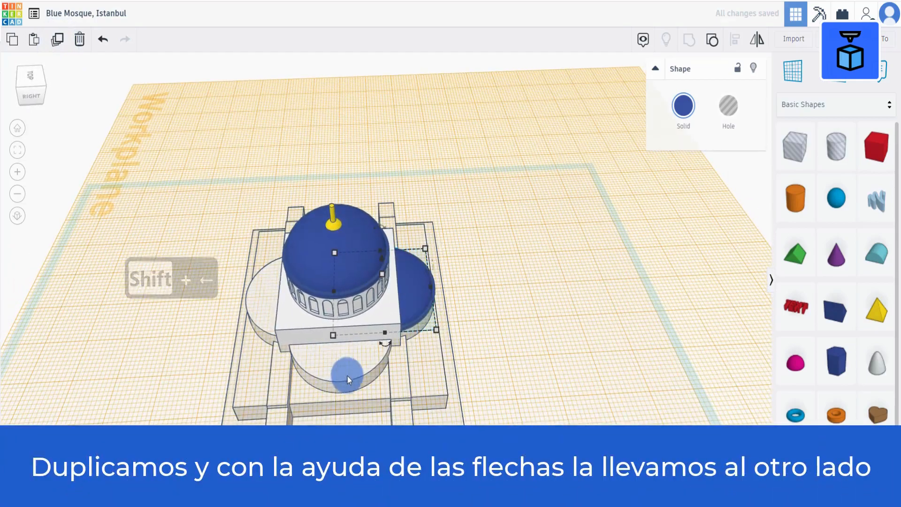
pyautogui.hotkey('shift', 'Left')
pyautogui.hotkey('shift', 'Left')
pyautogui.hotkey('shift', 'Left')
pyautogui.hotkey('shift', 'Left')
pyautogui.hotkey('shift', 'Left')
pyautogui.hotkey('shift', 'Left')
pyautogui.hotkey('shift', 'Left')
pyautogui.hotkey('shift', 'Left')
pyautogui.hotkey('shift', 'Left')
pyautogui.hotkey('shift', 'Left')
pyautogui.hotkey('shift', 'Right')
pyautogui.hotkey('shift', 'Right')
pyautogui.hotkey('shift', 'Right')
pyautogui.press('Left')
pyautogui.press('Left')
pyautogui.press('Left')
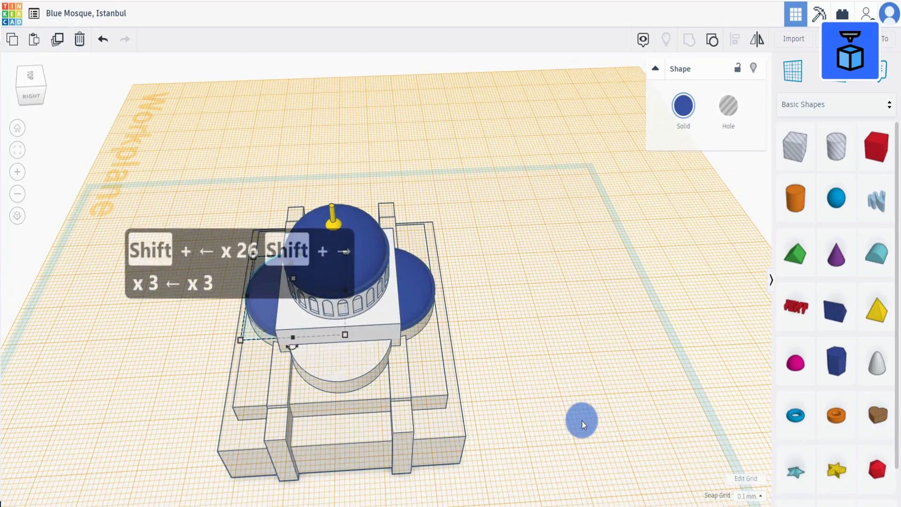
pyautogui.scroll(-2, 582, 421)
pyautogui.keyDown('shift'); pyautogui.click(413, 291); pyautogui.keyUp('shift')
pyautogui.click(56, 40)
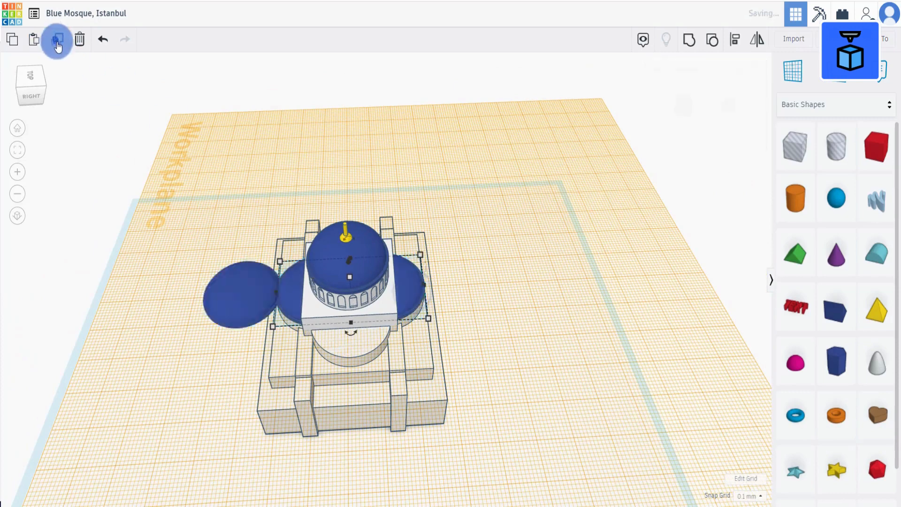
pyautogui.press('BackSpace')
# Duplicate both small side domes together and rotate the copies 90°.
pyautogui.click(291, 292)
pyautogui.keyDown('shift'); pyautogui.click(411, 289); pyautogui.keyUp('shift')
pyautogui.click(59, 40)
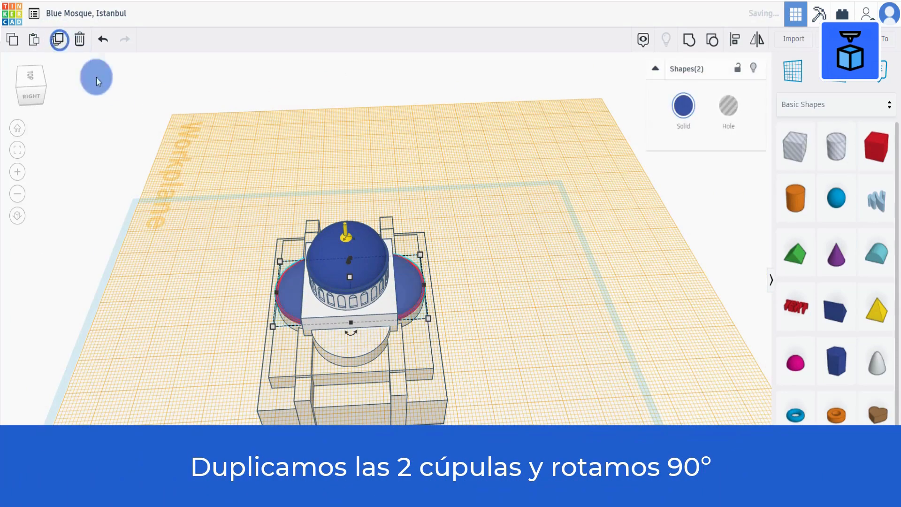
pyautogui.moveTo(354, 335); pyautogui.dragTo(473, 321)
pyautogui.click(480, 370)
pyautogui.moveTo(479, 370); pyautogui.dragTo(488, 310, button='right')
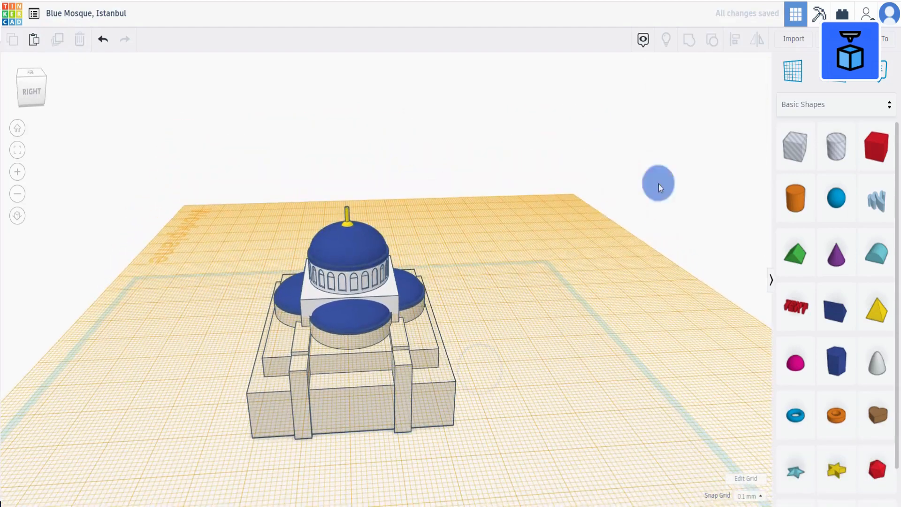
# Reset the workplane to the grid and group the whole mosque.
pyautogui.click(793, 69)
pyautogui.click(528, 396)
pyautogui.moveTo(550, 410); pyautogui.dragTo(271, 433, button='right')
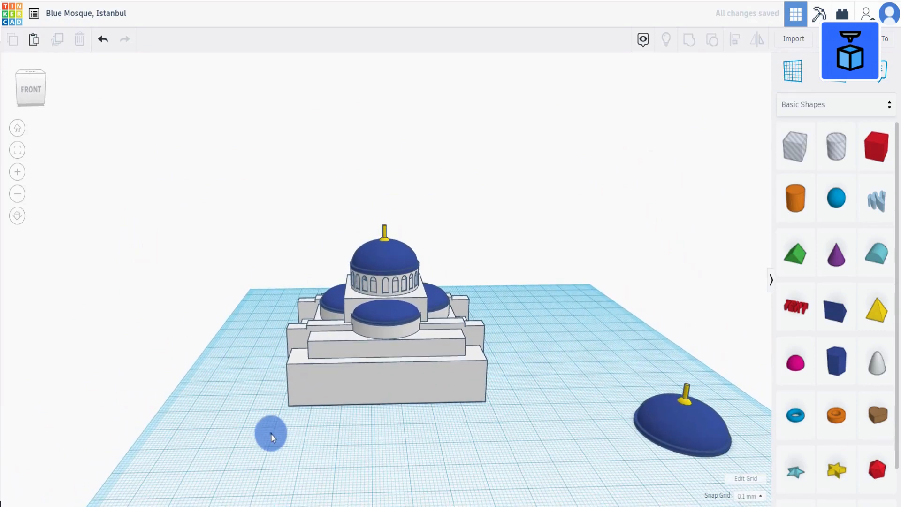
pyautogui.moveTo(271, 433); pyautogui.dragTo(506, 209)
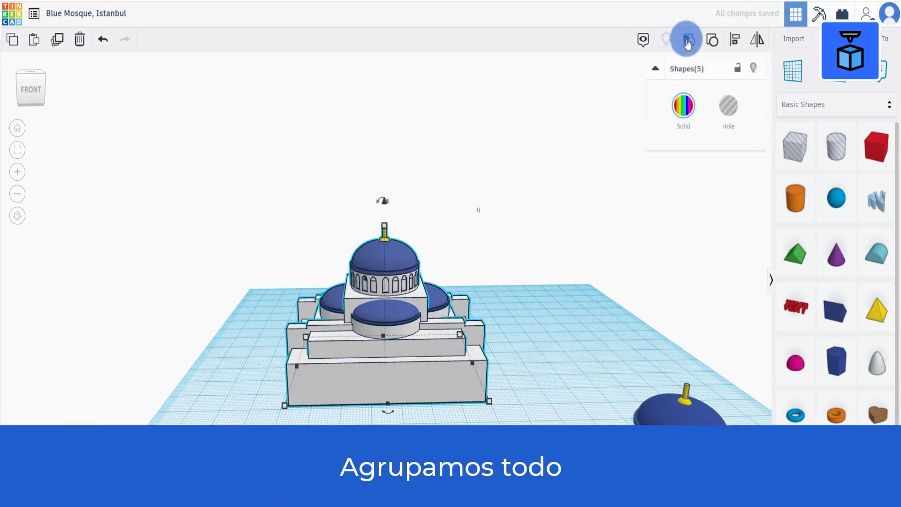
pyautogui.click(687, 40)
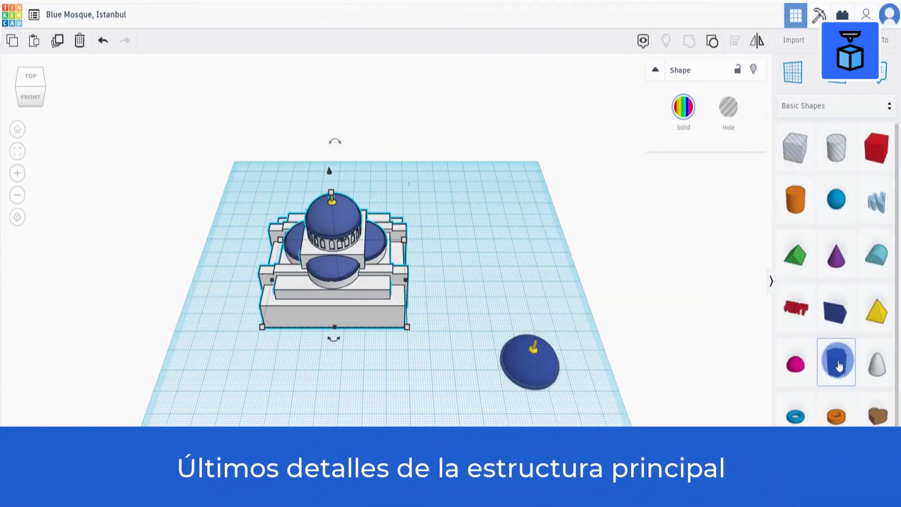
# Add a hexagonal polygon beside the mosque and color it white.
pyautogui.click(480, 255)
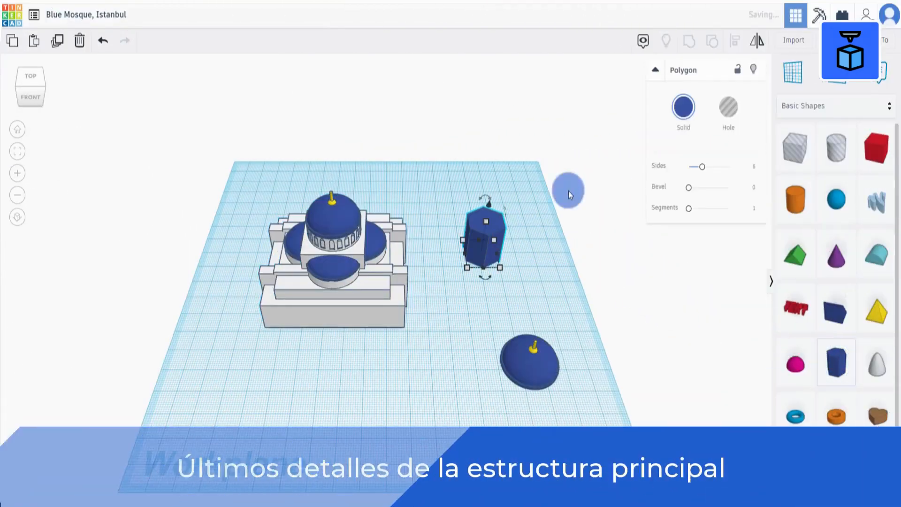
pyautogui.click(683, 112)
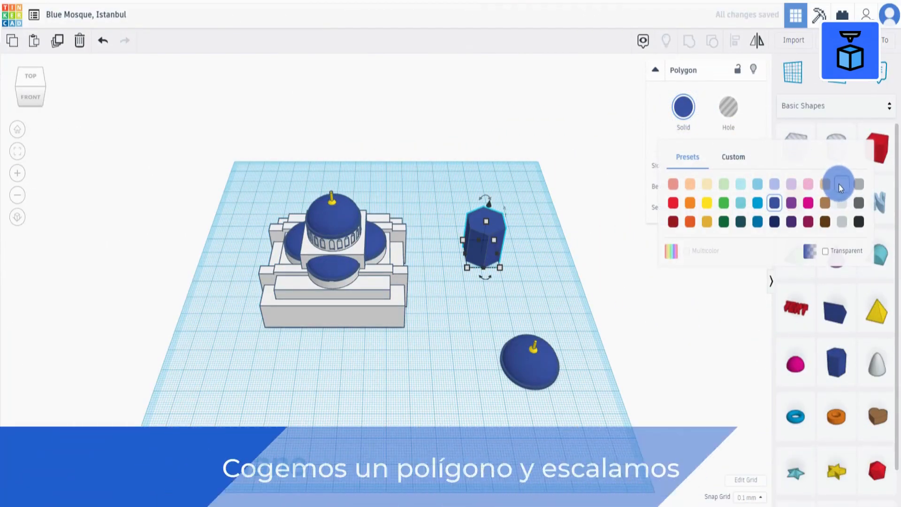
pyautogui.click(839, 184)
pyautogui.press('f')
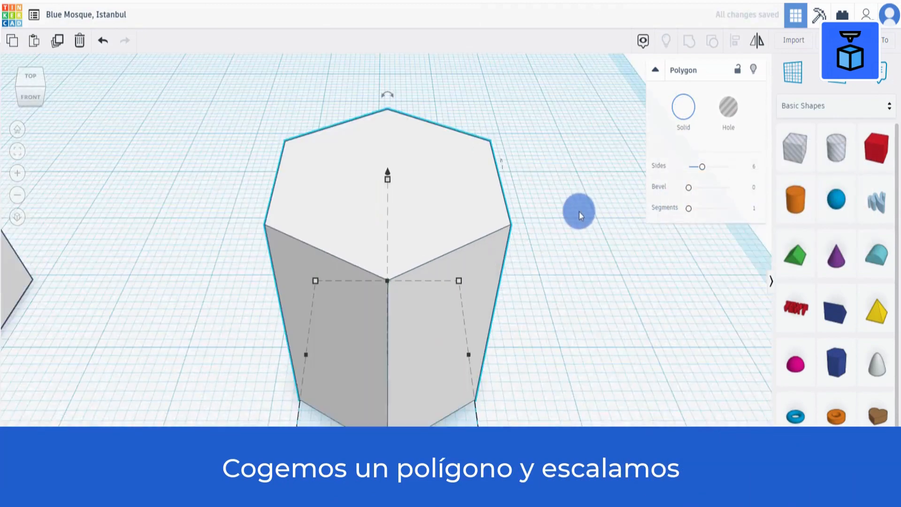
# Resize the hexagonal polygon to 6 mm wide and set its height to 7 mm.
pyautogui.moveTo(578, 187); pyautogui.dragTo(578, 167, button='right')
pyautogui.scroll(-3, 578, 167)
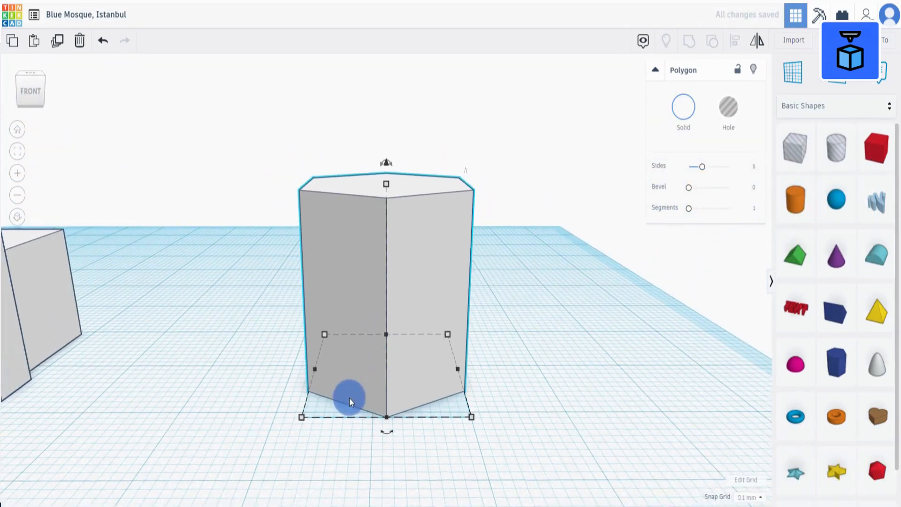
pyautogui.click(303, 422)
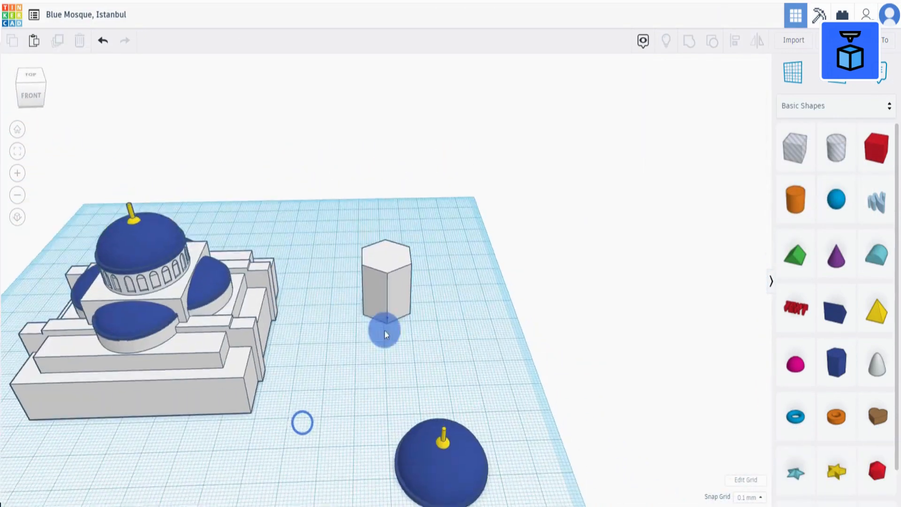
pyautogui.click(385, 331)
pyautogui.click(387, 357)
pyautogui.write('6')
pyautogui.press('Return')
pyautogui.click(348, 305)
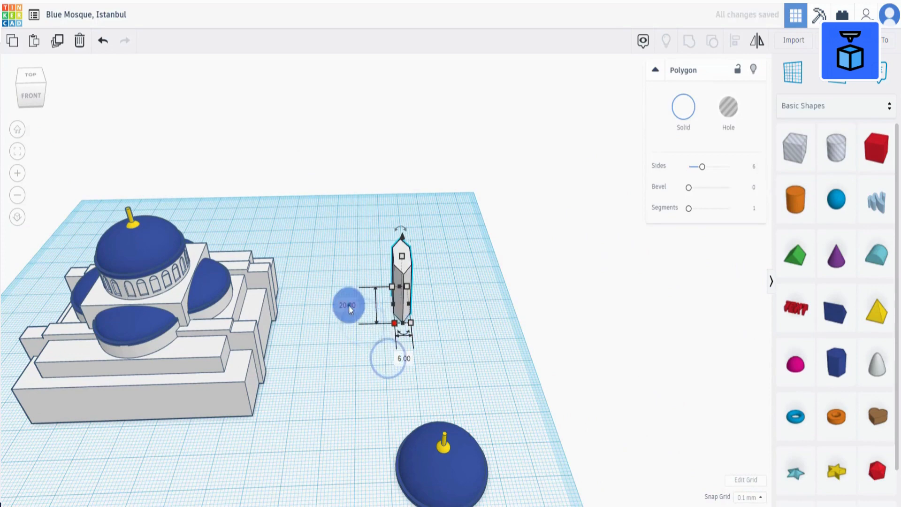
pyautogui.write('7')
pyautogui.click(446, 337)
# Duplicate the reserved dome and drop the copy onto a workplane on the polygon's top.
pyautogui.click(438, 432)
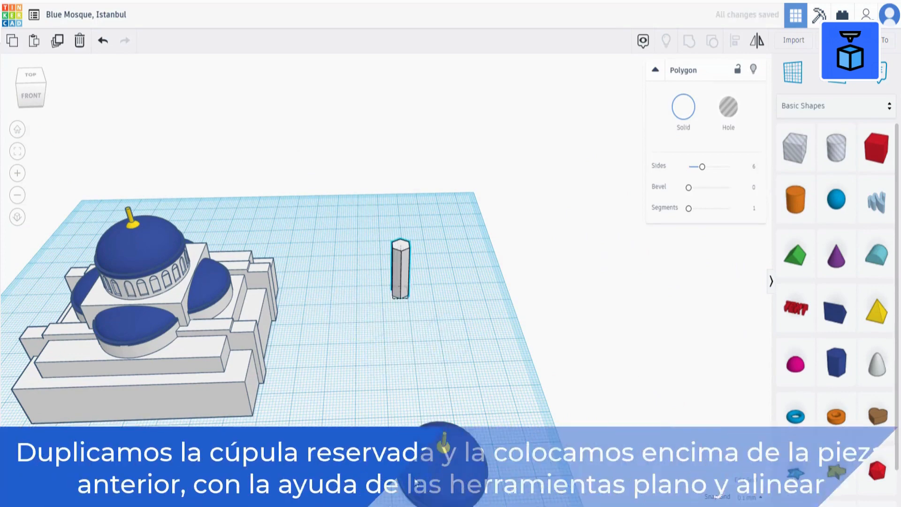
pyautogui.click(59, 42)
pyautogui.moveTo(428, 431); pyautogui.dragTo(461, 298)
pyautogui.click(799, 69)
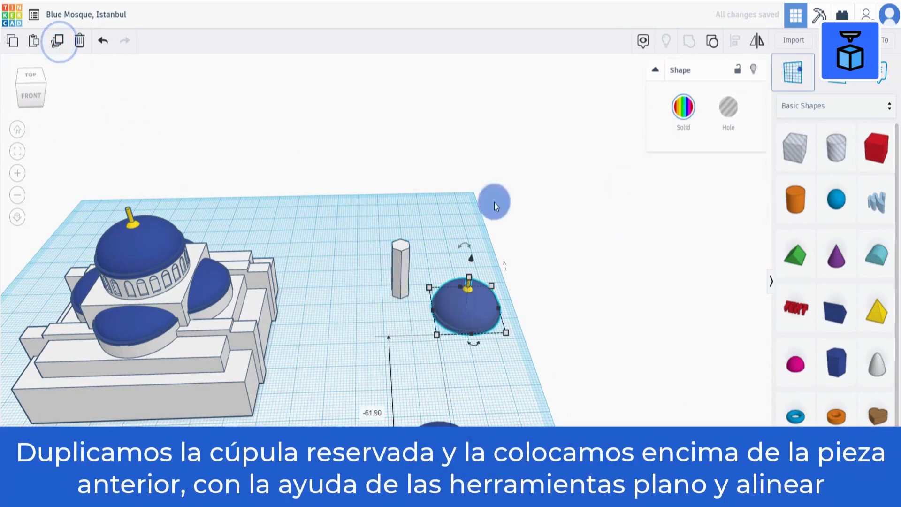
pyautogui.click(401, 246)
pyautogui.press('d')
# Scale the dome copy down to about 10.6 mm by 10.6 mm.
pyautogui.click(433, 332)
pyautogui.click(394, 308)
pyautogui.click(457, 264)
pyautogui.keyDown('alt'); pyautogui.keyDown('shift'); pyautogui.moveTo(513, 283); pyautogui.dragTo(484, 267); pyautogui.keyUp('shift'); pyautogui.keyUp('alt')
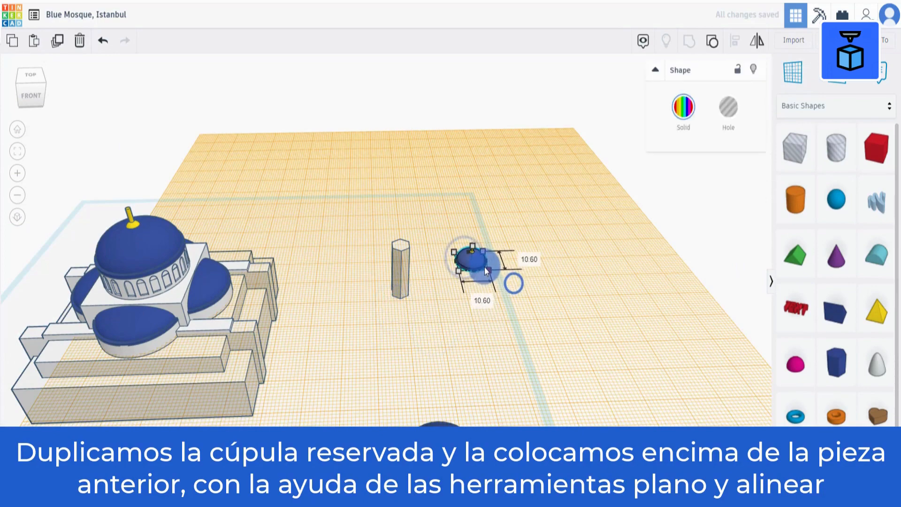
# Select the small dome and the polygon and align them centered.
pyautogui.moveTo(384, 326); pyautogui.dragTo(498, 235)
pyautogui.click(734, 39)
pyautogui.click(440, 277)
pyautogui.click(413, 255)
pyautogui.click(798, 69)
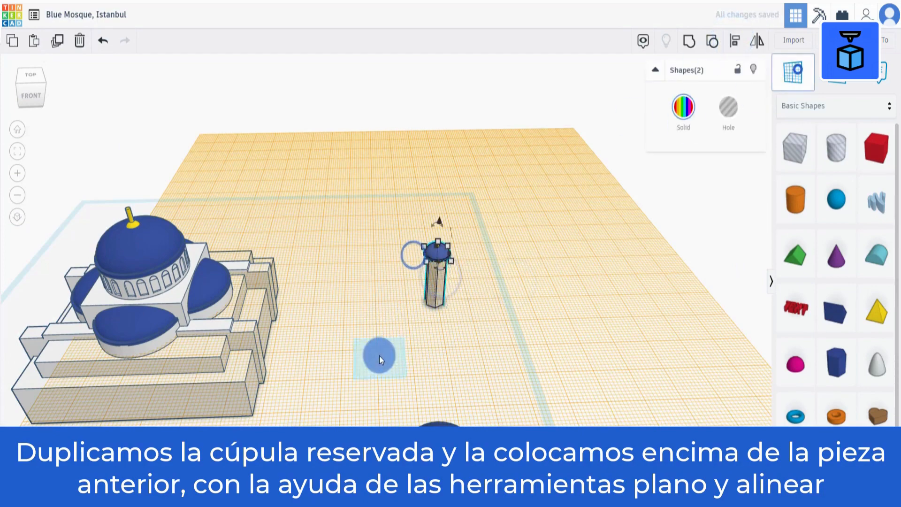
# Group the small dome and the hexagonal polygon into a single minaret.
pyautogui.click(380, 355)
pyautogui.scroll(3, 452, 247)
pyautogui.scroll(5, 452, 247)
pyautogui.moveTo(451, 246); pyautogui.dragTo(427, 294, button='right')
pyautogui.click(513, 311)
pyautogui.click(409, 290)
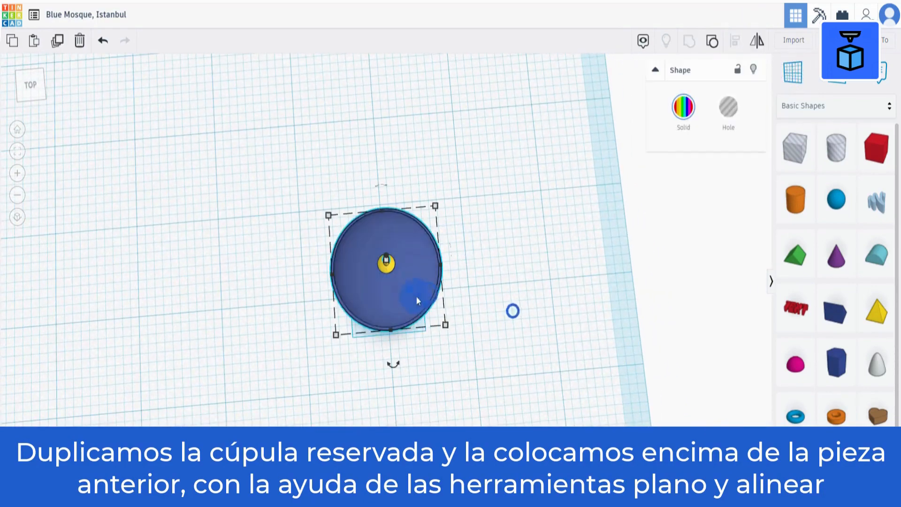
pyautogui.keyDown('alt'); pyautogui.keyDown('shift'); pyautogui.moveTo(445, 325); pyautogui.dragTo(430, 315); pyautogui.keyUp('shift'); pyautogui.keyUp('alt')
pyautogui.moveTo(478, 283); pyautogui.dragTo(477, 238, button='right')
pyautogui.scroll(-5, 477, 246)
pyautogui.click(477, 250)
pyautogui.scroll(-2, 413, 313)
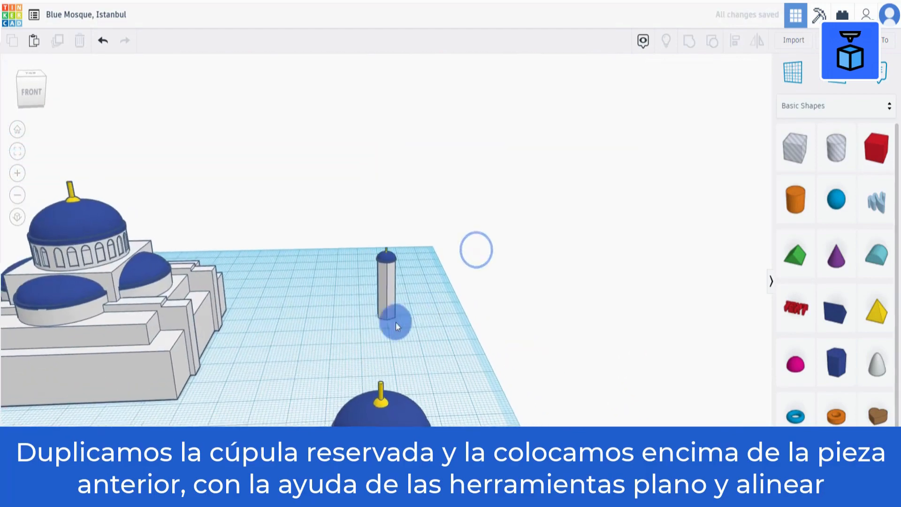
pyautogui.scroll(1, 393, 324)
pyautogui.moveTo(335, 343); pyautogui.dragTo(424, 226)
pyautogui.click(688, 41)
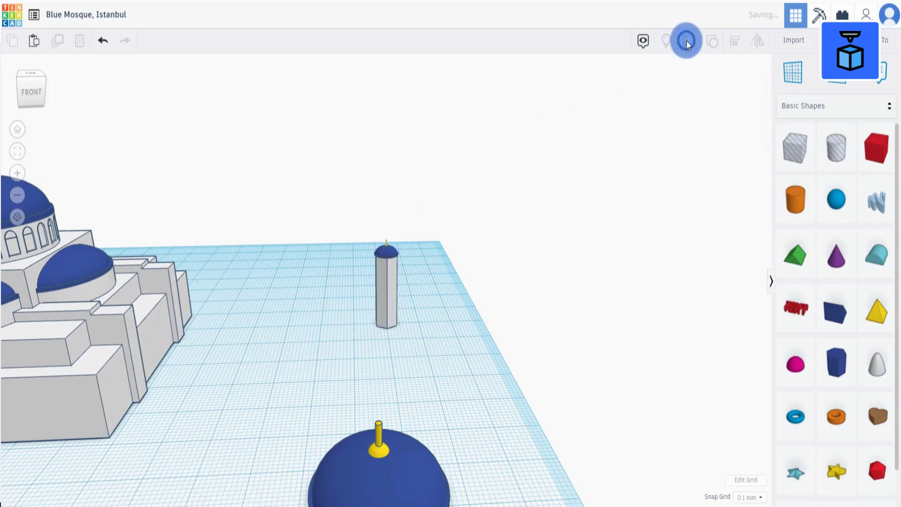
# Lift the minaret and place it on the mosque at the corner of the front secondary dome.
pyautogui.scroll(-3, 686, 41)
pyautogui.scroll(6, 687, 40)
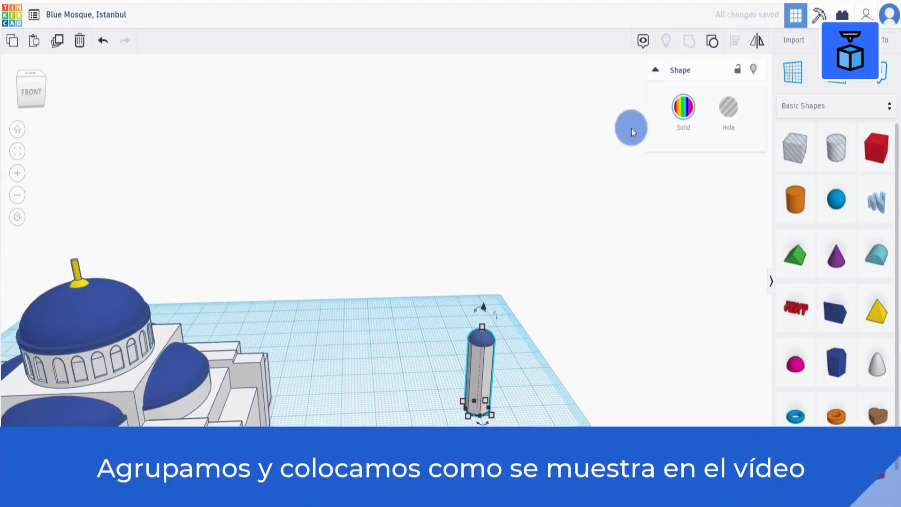
pyautogui.moveTo(480, 366); pyautogui.dragTo(155, 482)
pyautogui.moveTo(290, 444); pyautogui.dragTo(447, 354, button='middle')
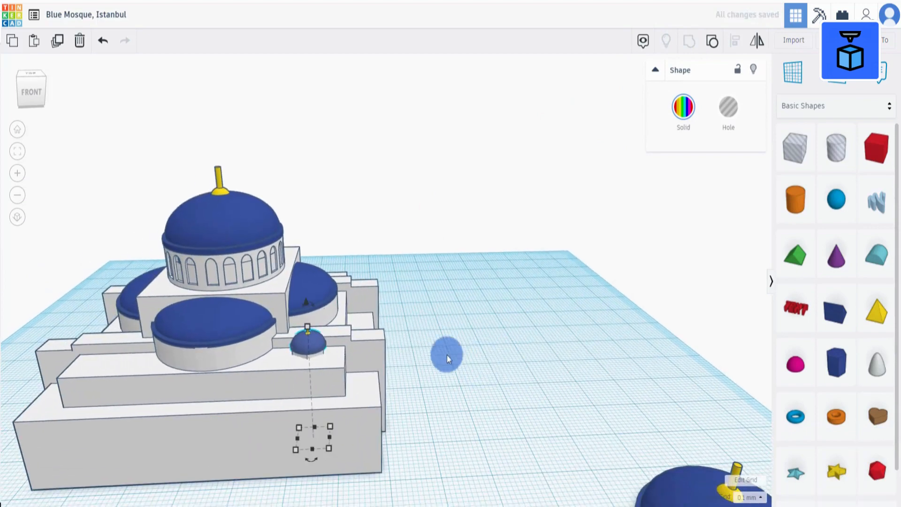
pyautogui.moveTo(306, 301); pyautogui.dragTo(306, 251)
pyautogui.moveTo(307, 337); pyautogui.dragTo(286, 328)
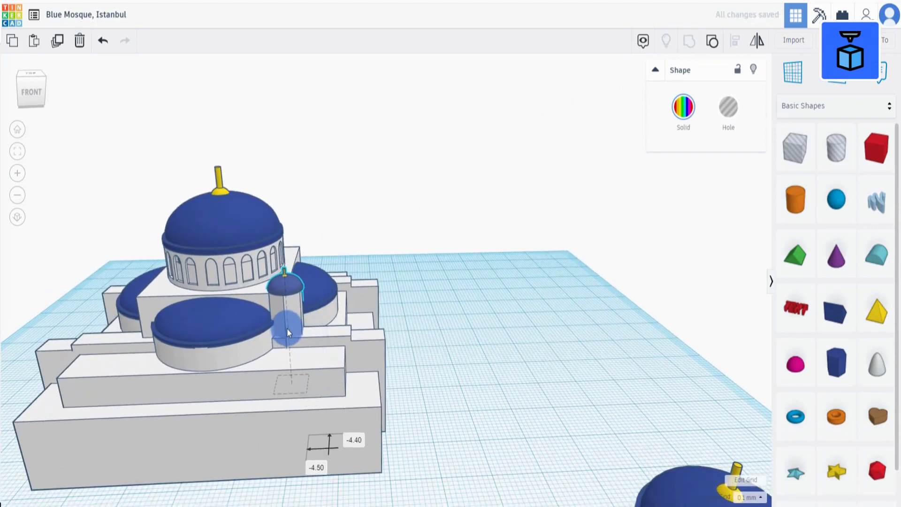
pyautogui.moveTo(287, 328); pyautogui.dragTo(121, 135, button='right')
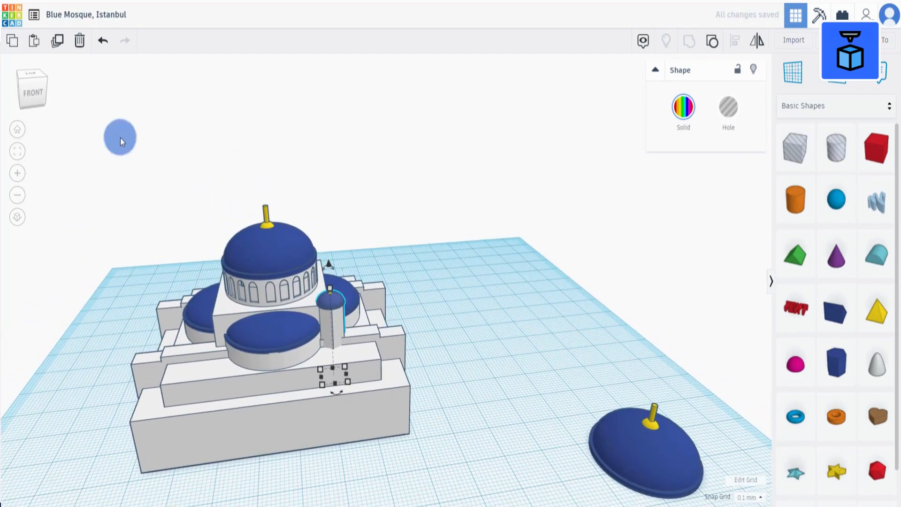
# Duplicate the minaret and move the copy to the other side of the front secondary dome.
pyautogui.click(57, 40)
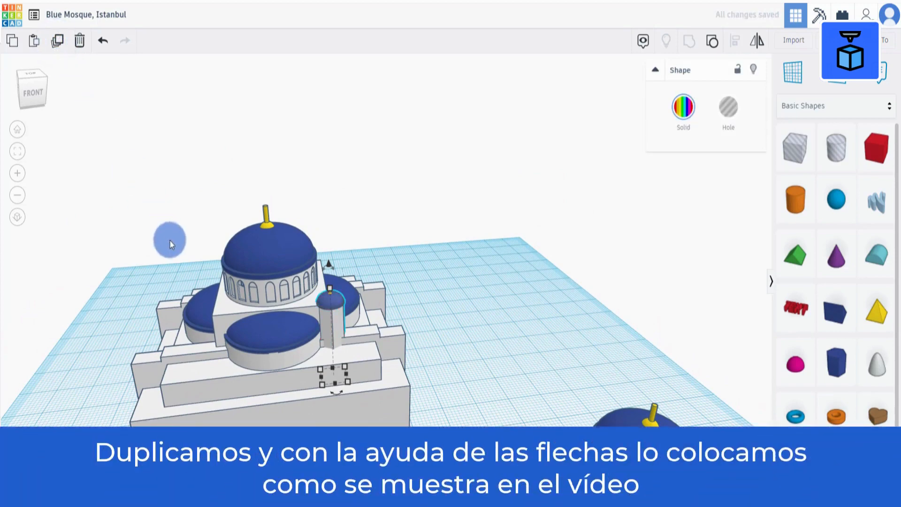
pyautogui.hotkey('shift', 'Left')
pyautogui.hotkey('shift', 'Left')
pyautogui.hotkey('shift', 'Left')
pyautogui.hotkey('shift', 'Left')
pyautogui.hotkey('shift', 'Left')
pyautogui.hotkey('shift', 'Left')
pyautogui.hotkey('shift', 'Left')
pyautogui.hotkey('shift', 'Left')
pyautogui.hotkey('shift', 'Left')
pyautogui.hotkey('shift', 'Left')
pyautogui.hotkey('shift', 'Left')
pyautogui.hotkey('shift', 'Left')
pyautogui.hotkey('shift', 'Left')
pyautogui.hotkey('shift', 'Left')
pyautogui.hotkey('shift', 'Left')
pyautogui.hotkey('shift', 'Left')
pyautogui.hotkey('shift', 'Left')
pyautogui.hotkey('shift', 'Left')
pyautogui.hotkey('shift', 'Left')
pyautogui.hotkey('shift', 'Left')
pyautogui.hotkey('shift', 'Left')
pyautogui.hotkey('shift', 'Left')
pyautogui.hotkey('shift', 'Left')
pyautogui.hotkey('shift', 'Left')
pyautogui.hotkey('shift', 'Left')
pyautogui.hotkey('shift', 'Left')
pyautogui.hotkey('shift', 'Left')
pyautogui.hotkey('shift', 'Left')
pyautogui.hotkey('shift', 'Left')
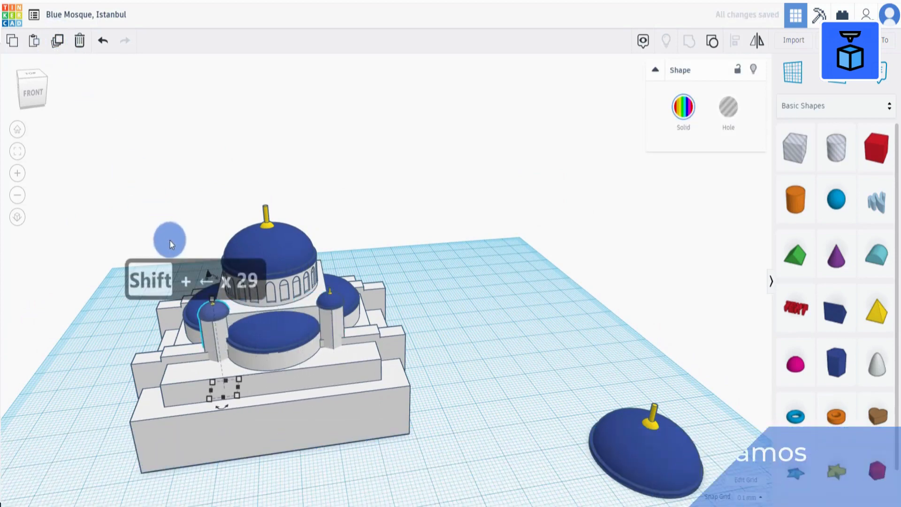
pyautogui.scroll(2, 418, 425)
pyautogui.moveTo(419, 425); pyautogui.dragTo(432, 486, button='right')
pyautogui.press('Left')
pyautogui.press('Left')
pyautogui.press('Left')
pyautogui.press('Left')
pyautogui.press('Left')
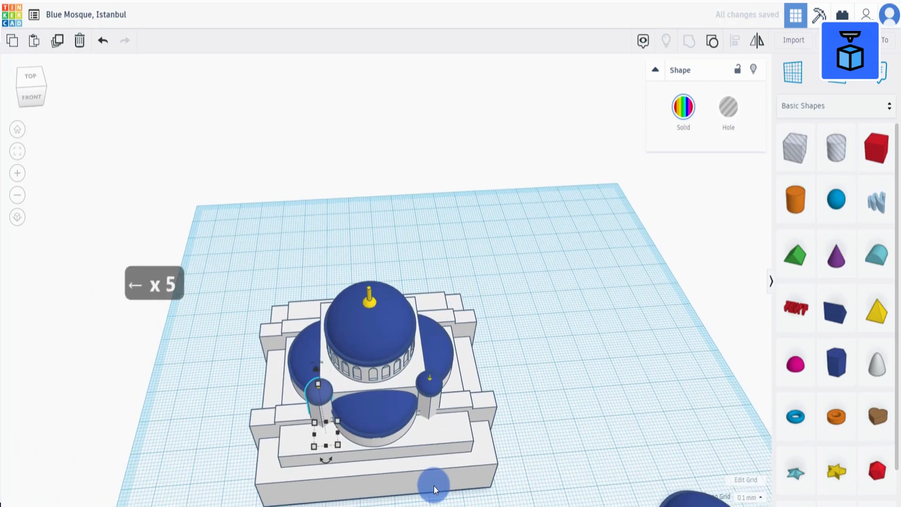
# Select both front minarets, duplicate them, and move the copies to the rear side of the mosque.
pyautogui.keyDown('shift'); pyautogui.click(432, 406); pyautogui.keyUp('shift')
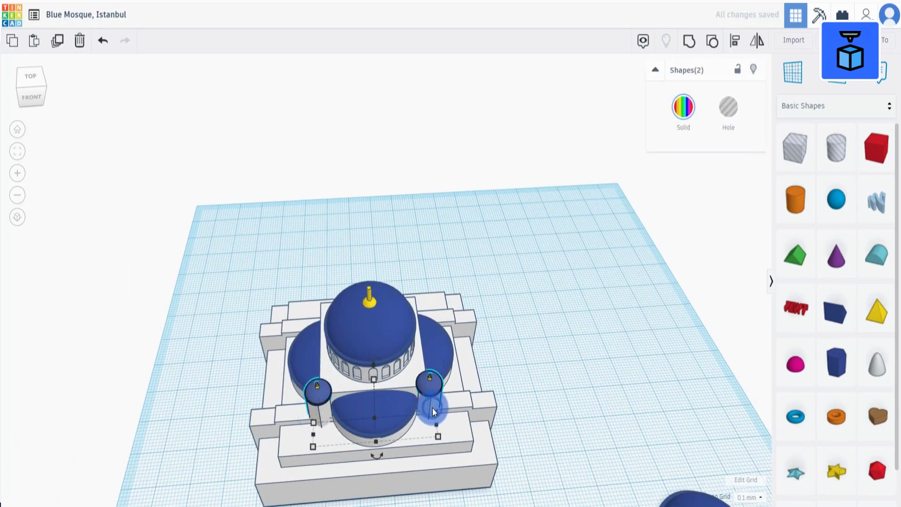
pyautogui.click(59, 42)
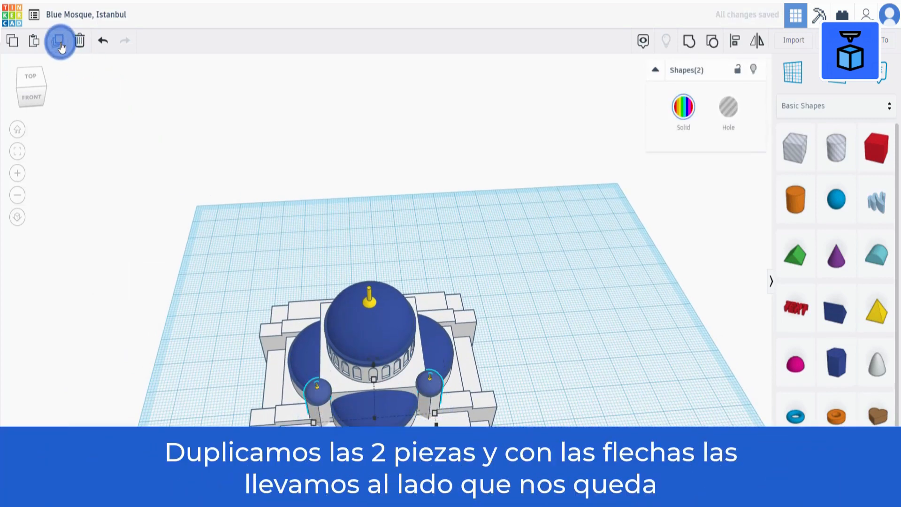
pyautogui.hotkey('shift', 'Up')
pyautogui.hotkey('shift', 'Up')
pyautogui.hotkey('shift', 'Up')
pyautogui.hotkey('shift', 'Up')
pyautogui.hotkey('shift', 'Up')
pyautogui.hotkey('shift', 'Up')
pyautogui.hotkey('shift', 'Up')
pyautogui.hotkey('shift', 'Up')
pyautogui.hotkey('shift', 'Up')
pyautogui.hotkey('shift', 'Up')
pyautogui.hotkey('shift', 'Up')
pyautogui.hotkey('shift', 'Up')
pyautogui.hotkey('shift', 'Up')
pyautogui.hotkey('shift', 'Up')
pyautogui.hotkey('shift', 'Up')
pyautogui.hotkey('shift', 'Up')
pyautogui.hotkey('shift', 'Up')
pyautogui.hotkey('shift', 'Up')
pyautogui.hotkey('shift', 'Up')
pyautogui.hotkey('shift', 'Up')
pyautogui.hotkey('shift', 'Up')
pyautogui.hotkey('shift', 'Up')
pyautogui.hotkey('shift', 'Up')
pyautogui.hotkey('shift', 'Up')
pyautogui.hotkey('shift', 'Up')
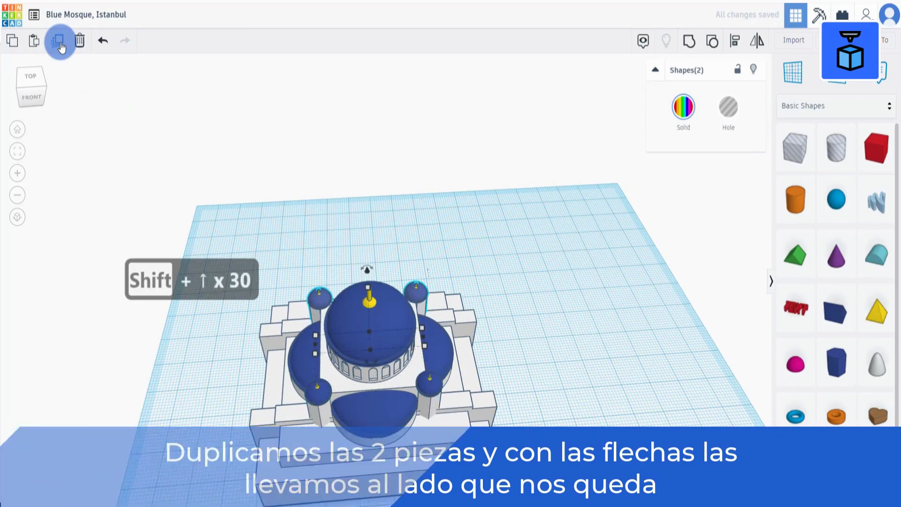
pyautogui.press('Right')
pyautogui.press('Right')
pyautogui.press('Right')
pyautogui.press('Right')
pyautogui.press('Right')
pyautogui.press('Right')
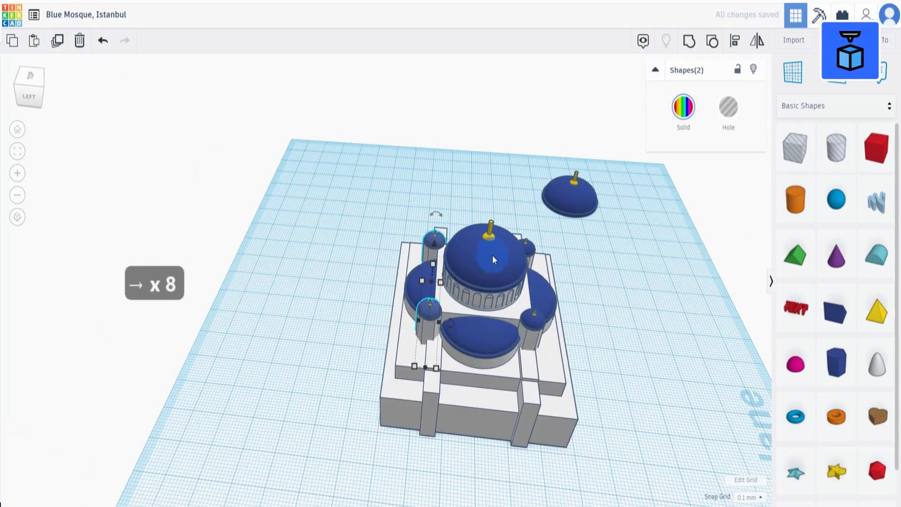
# Select all parts of the mosque and group them together.
pyautogui.moveTo(492, 255); pyautogui.dragTo(544, 261, button='right')
pyautogui.moveTo(246, 201); pyautogui.dragTo(492, 420)
pyautogui.click(683, 71)
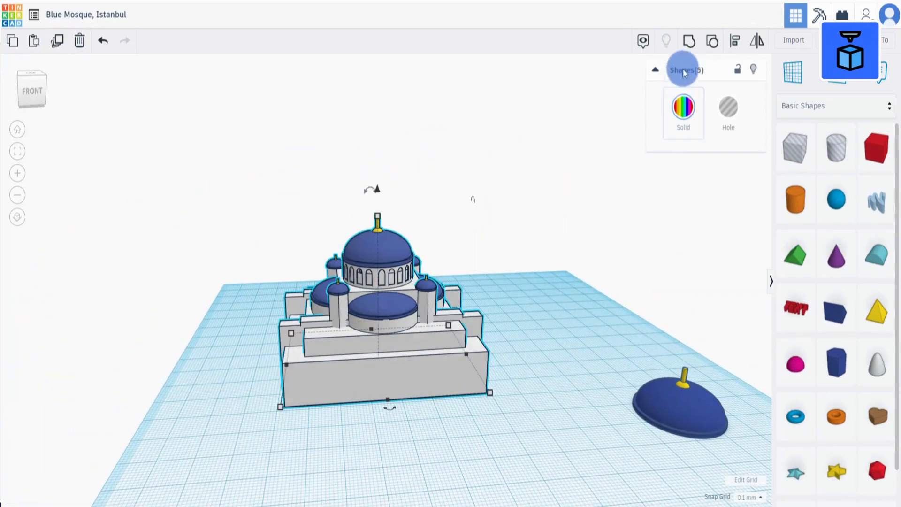
pyautogui.click(688, 43)
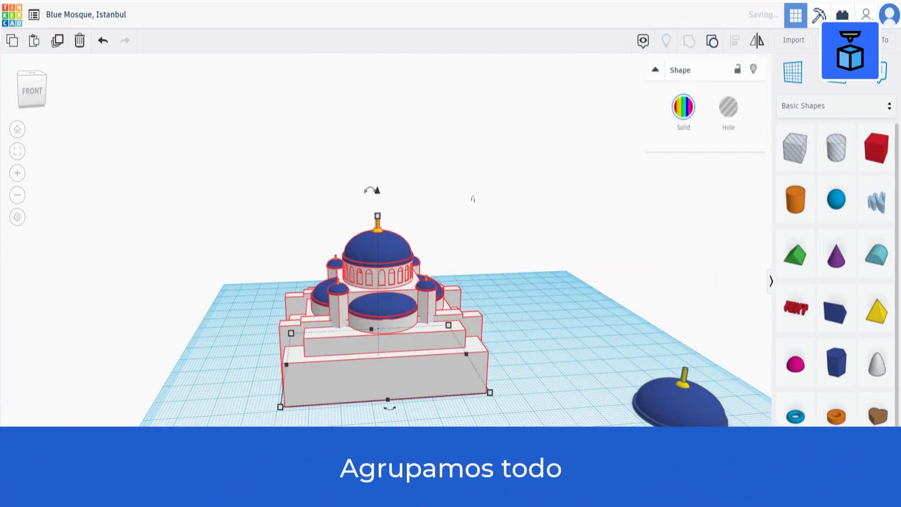
# Add a cylinder to the workplane and set its sides to 64.
pyautogui.click(17, 129)
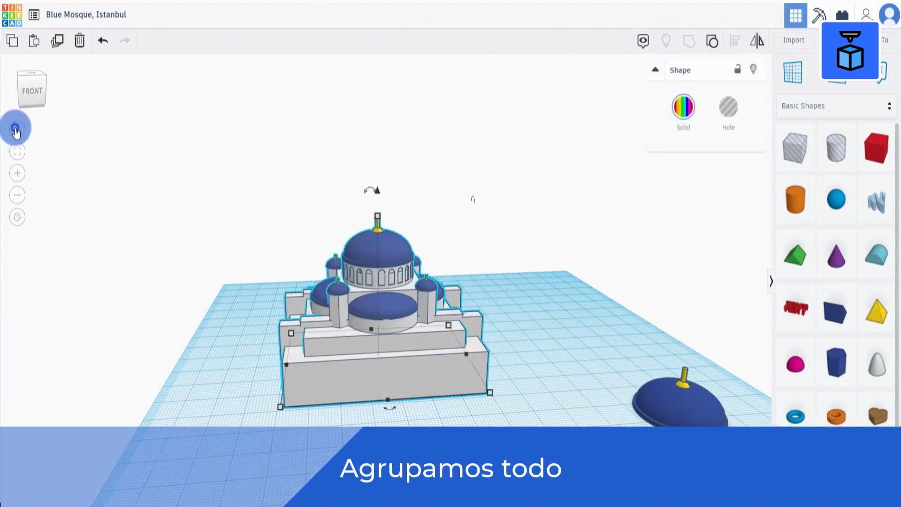
pyautogui.click(796, 200)
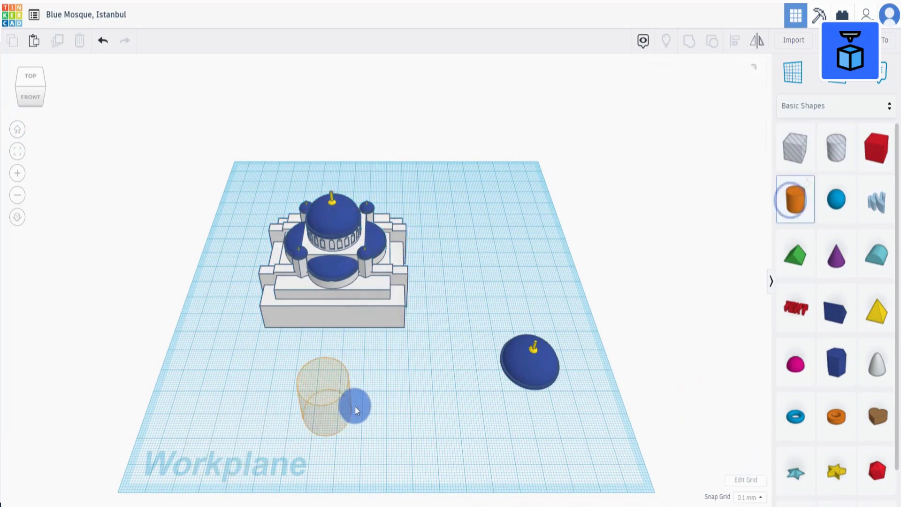
pyautogui.click(370, 397)
pyautogui.press('f')
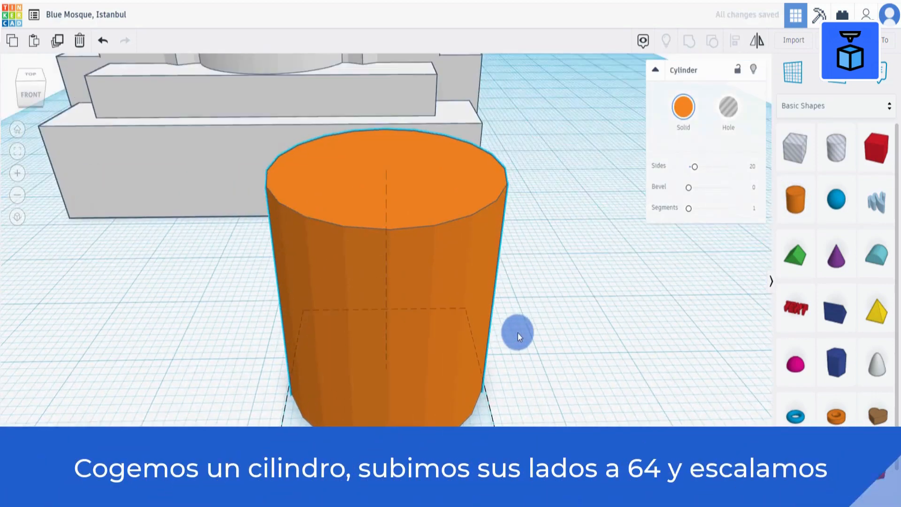
pyautogui.scroll(-2, 521, 296)
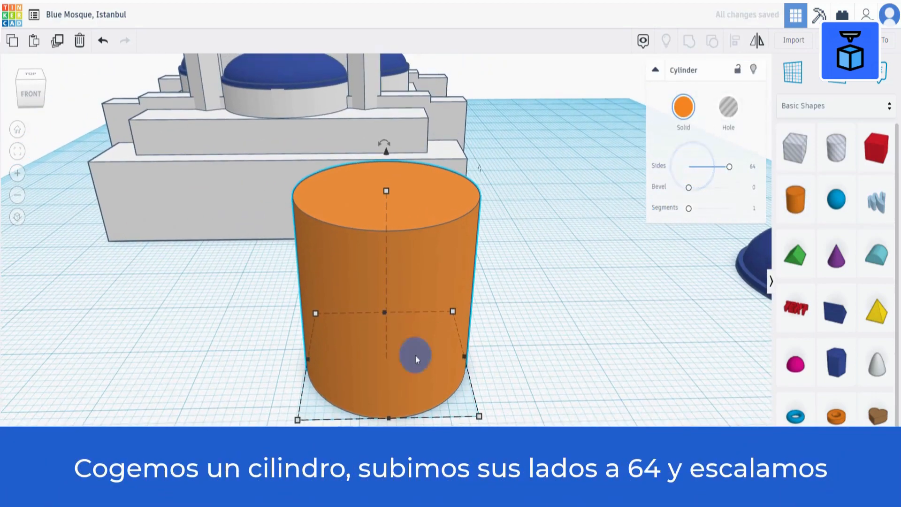
# Resize the cylinder to 10.5 mm wide and set its height to 5.75 mm.
pyautogui.click(299, 423)
pyautogui.scroll(-2, 361, 438)
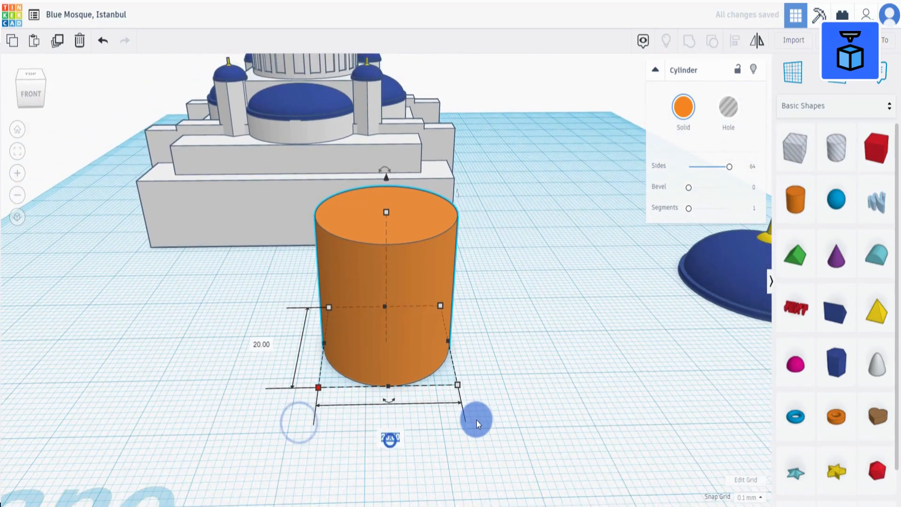
pyautogui.write('10.5')
pyautogui.press('Tab')
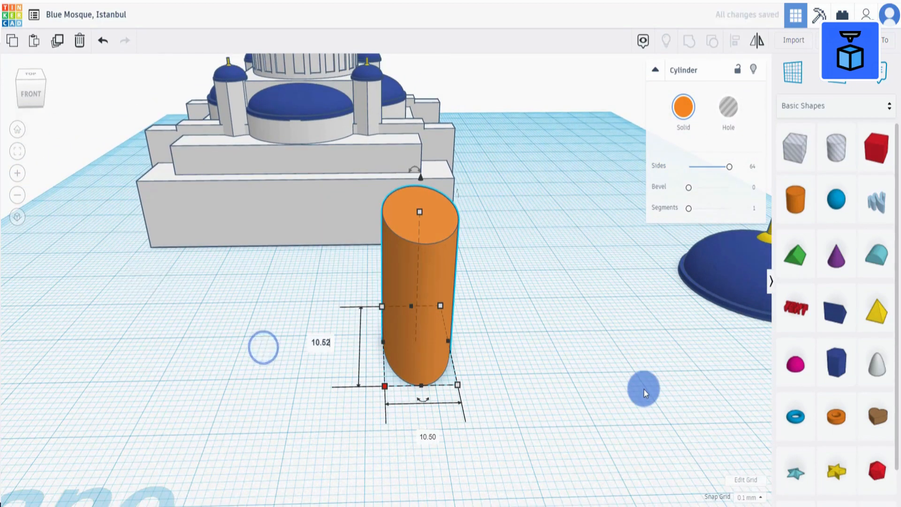
pyautogui.press('BackSpace')
pyautogui.click(512, 330)
pyautogui.click(418, 201)
pyautogui.click(477, 265)
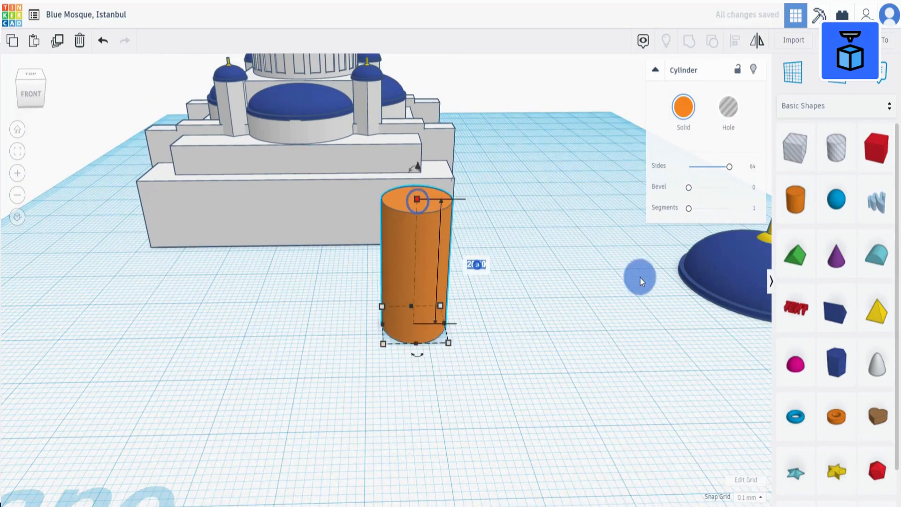
pyautogui.write('5.75')
pyautogui.click(577, 352)
# Duplicate the reserved dome and move the copy next to the cylinder.
pyautogui.scroll(-3, 578, 352)
pyautogui.click(689, 286)
pyautogui.scroll(-3, 545, 251)
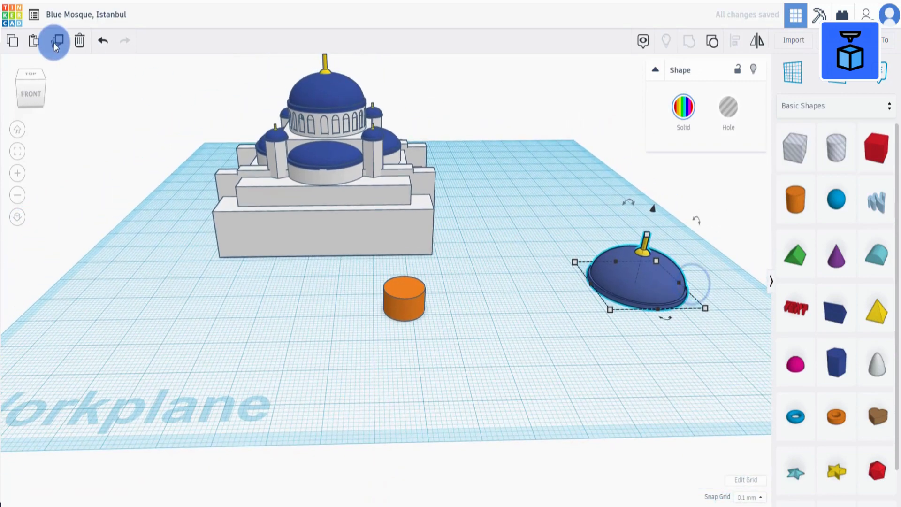
pyautogui.click(55, 43)
pyautogui.moveTo(624, 289); pyautogui.dragTo(504, 311)
# Color the cylinder white.
pyautogui.click(399, 296)
pyautogui.click(677, 111)
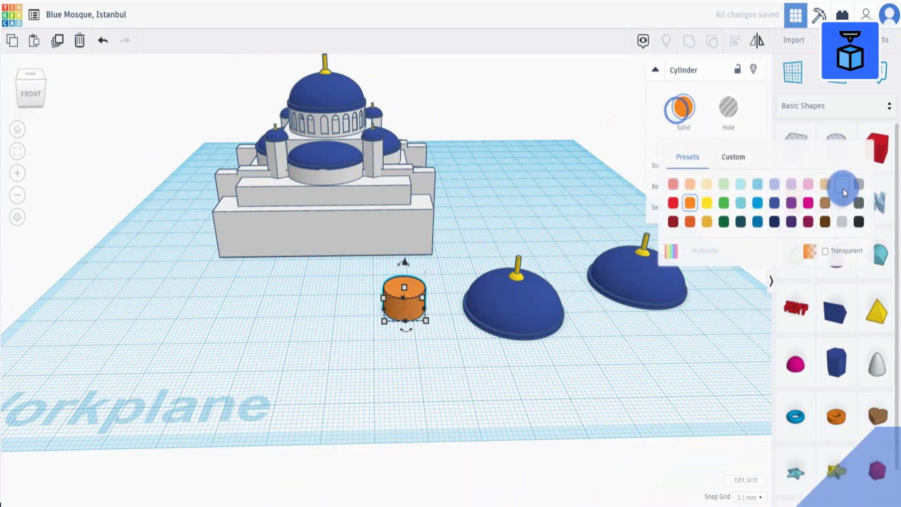
pyautogui.click(843, 188)
# Place a workplane on the cylinder's top, drop the dome copy onto it and scale it down.
pyautogui.click(793, 71)
pyautogui.click(402, 291)
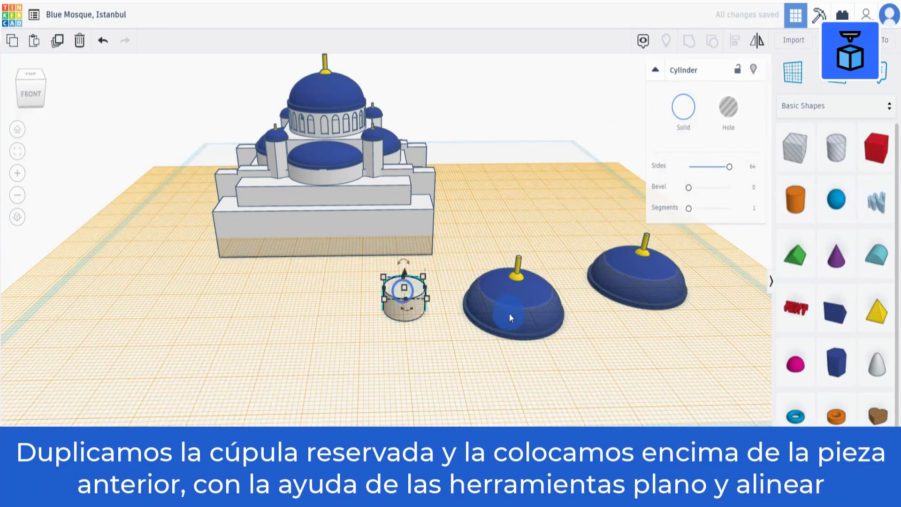
pyautogui.click(512, 314)
pyautogui.press('d')
pyautogui.moveTo(581, 316); pyautogui.dragTo(544, 299)
# Select the dome copy and the cylinder and align them centered.
pyautogui.moveTo(380, 344); pyautogui.dragTo(526, 289)
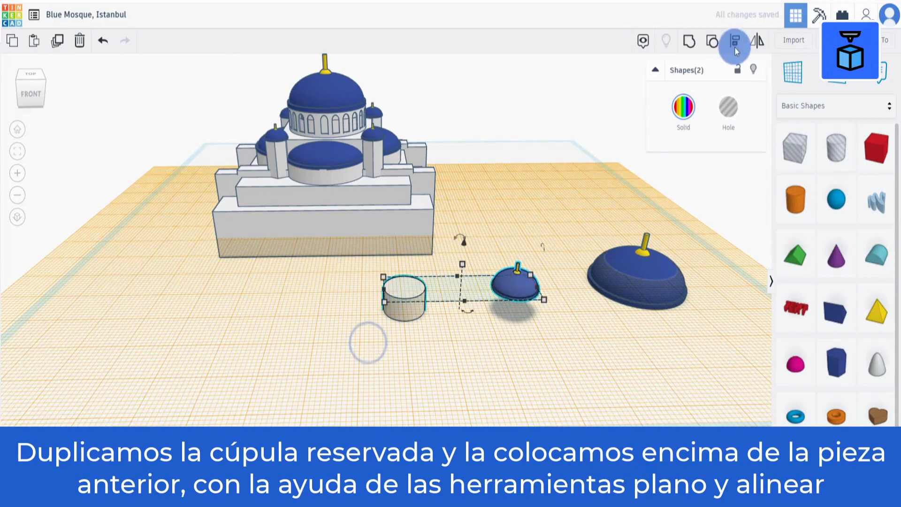
pyautogui.click(469, 311)
pyautogui.click(421, 290)
pyautogui.press('6')
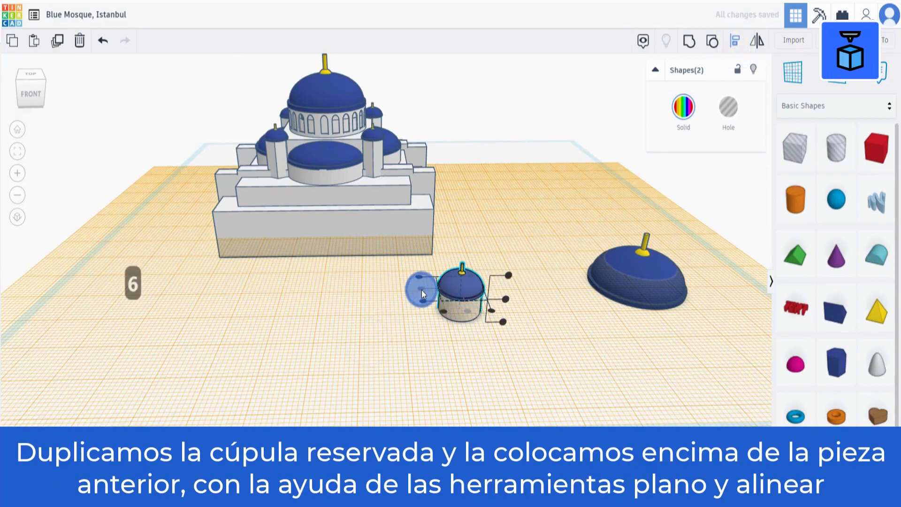
# Scale the dome to match the cylinder's top diameter.
pyautogui.press('f')
pyautogui.moveTo(459, 359); pyautogui.dragTo(483, 380, button='right')
pyautogui.click(572, 372)
pyautogui.click(427, 322)
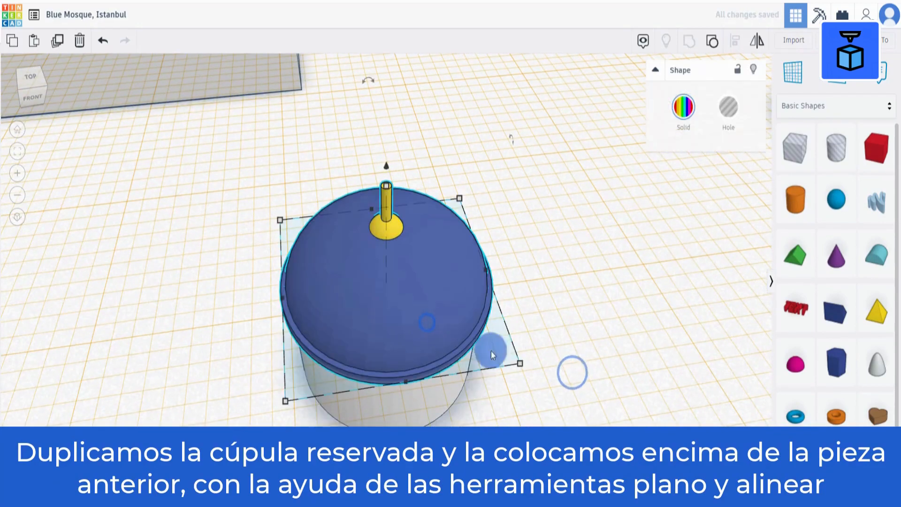
pyautogui.moveTo(519, 363); pyautogui.dragTo(509, 354)
pyautogui.click(591, 404)
# Select the dome and the cylinder and group them.
pyautogui.scroll(-3, 590, 404)
pyautogui.moveTo(305, 398); pyautogui.dragTo(449, 246)
pyautogui.click(694, 43)
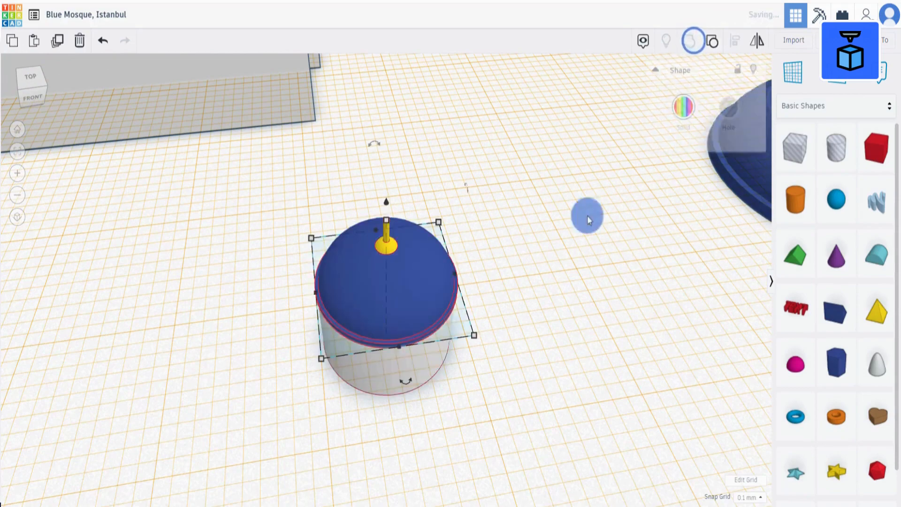
# Raise the domed cylinder and move it onto the mosque's front terrace beside a minaret.
pyautogui.moveTo(588, 216); pyautogui.dragTo(634, 218, button='right')
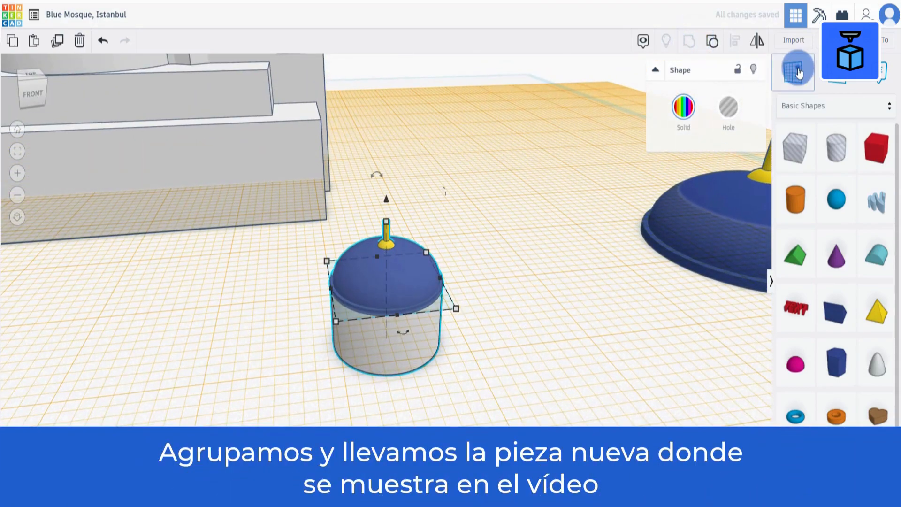
pyautogui.click(519, 404)
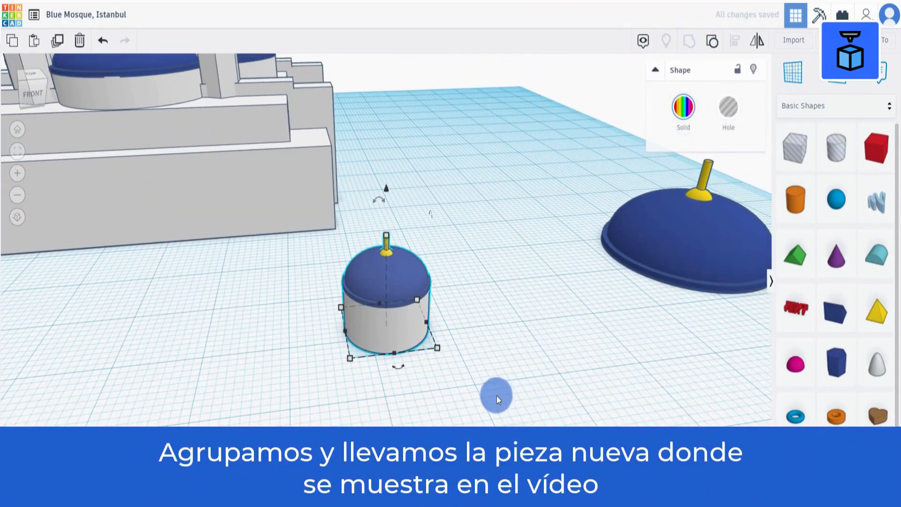
pyautogui.moveTo(277, 293); pyautogui.dragTo(377, 353, button='middle')
pyautogui.scroll(-3, 360, 347)
pyautogui.moveTo(490, 277); pyautogui.dragTo(498, 193)
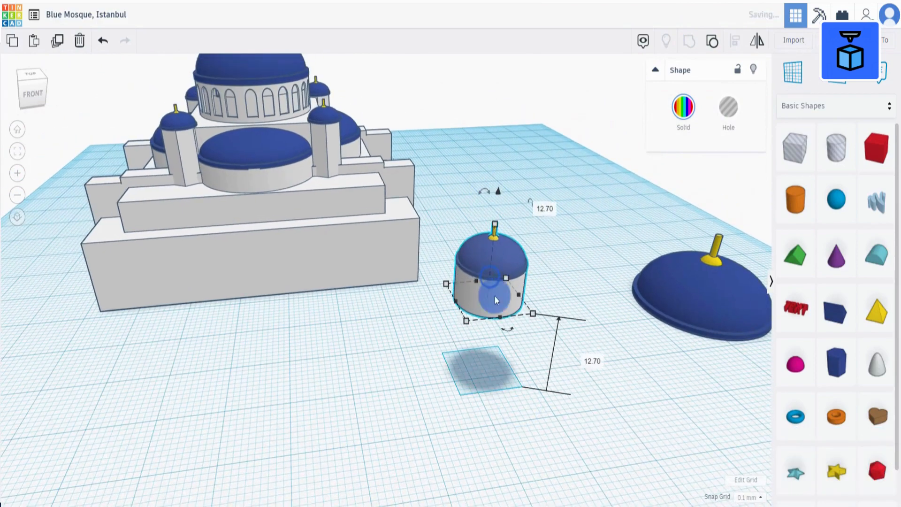
pyautogui.moveTo(495, 296); pyautogui.dragTo(368, 210)
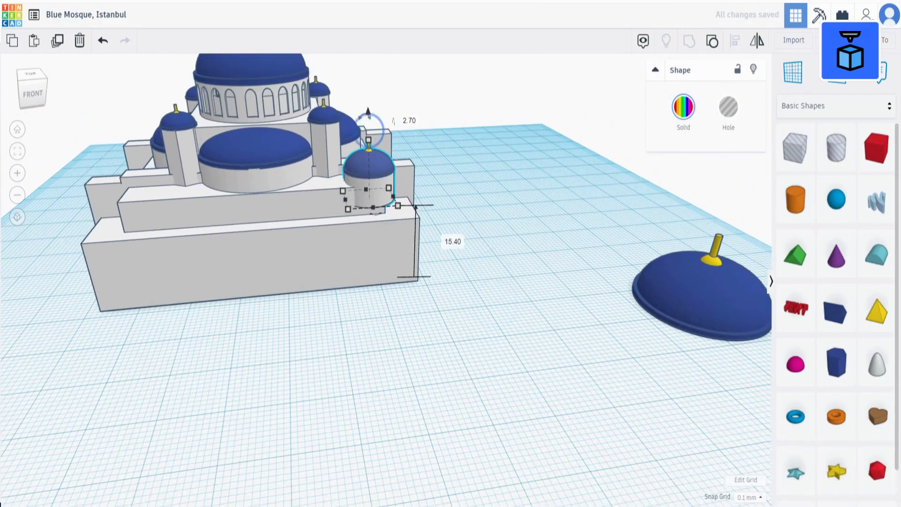
# Place the workplane on the top face of the mosque's front terrace.
pyautogui.press('w')
pyautogui.click(400, 191)
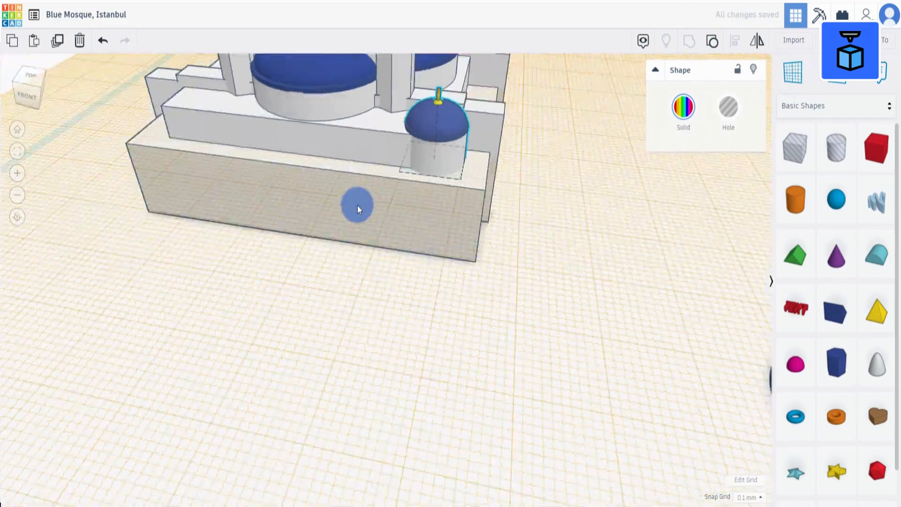
pyautogui.moveTo(357, 204); pyautogui.dragTo(490, 213, button='right')
pyautogui.press('f')
pyautogui.scroll(-5, 484, 233)
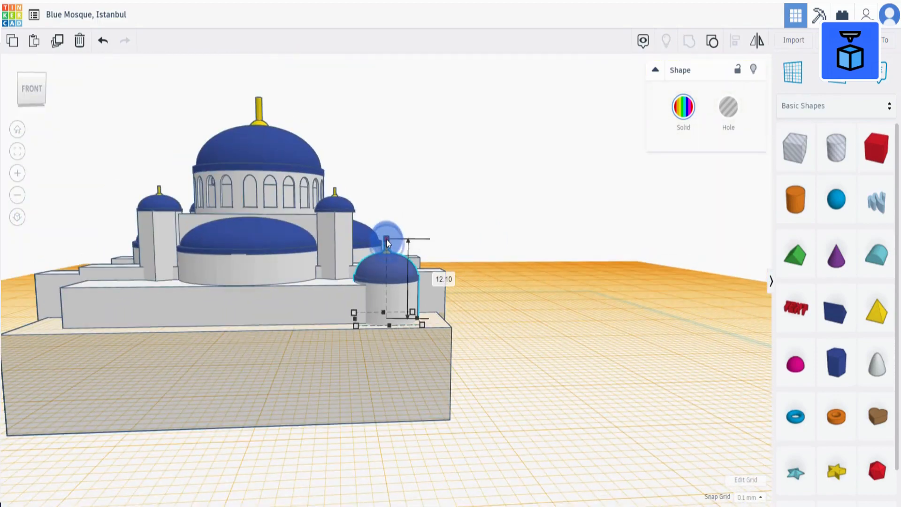
pyautogui.click(518, 295)
pyautogui.scroll(-3, 390, 300)
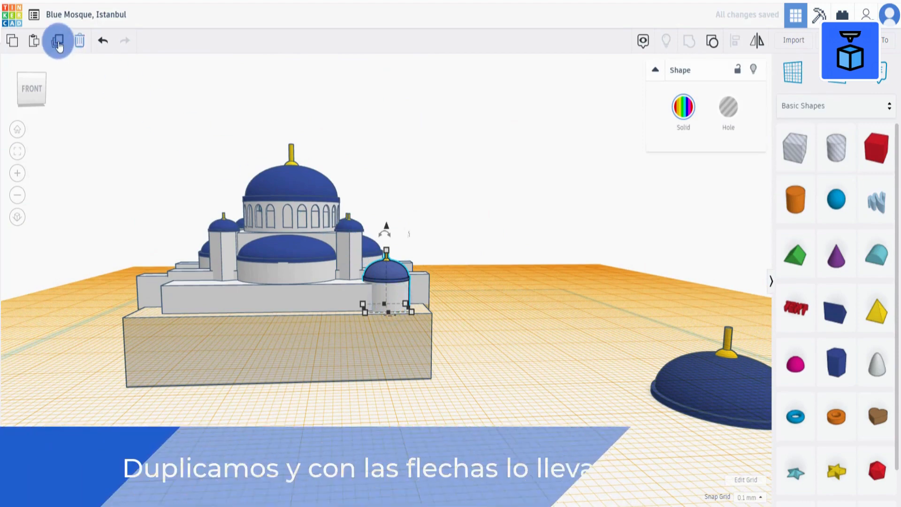
# Duplicate the domed cylinder and move the copy to the opposite front corner of the terrace.
pyautogui.click(58, 42)
pyautogui.moveTo(257, 414); pyautogui.dragTo(268, 475, button='right')
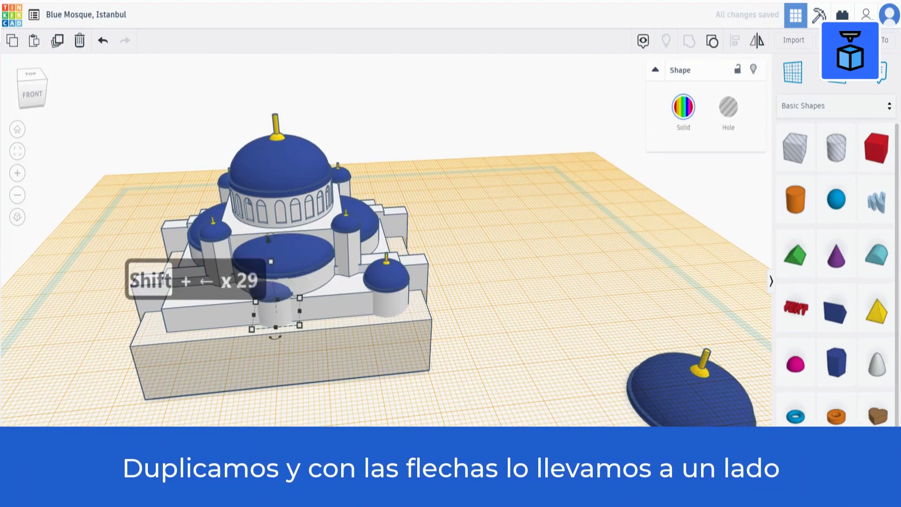
pyautogui.hotkey('shift', 'Left')
pyautogui.hotkey('shift', 'Left')
pyautogui.hotkey('shift', 'Left')
pyautogui.hotkey('shift', 'Left')
pyautogui.hotkey('shift', 'Left')
pyautogui.hotkey('shift', 'Left')
pyautogui.hotkey('shift', 'Left')
pyautogui.hotkey('shift', 'Left')
pyautogui.hotkey('shift', 'Left')
pyautogui.hotkey('shift', 'Left')
pyautogui.hotkey('shift', 'Left')
pyautogui.hotkey('shift', 'Left')
pyautogui.hotkey('shift', 'Left')
pyautogui.hotkey('shift', 'Left')
pyautogui.hotkey('shift', 'Left')
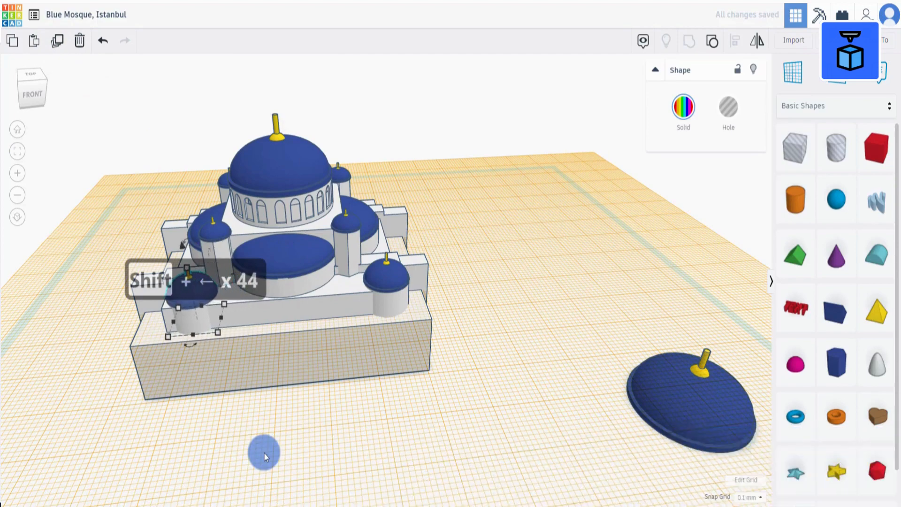
pyautogui.hotkey('shift', 'Left')
pyautogui.hotkey('shift', 'Left')
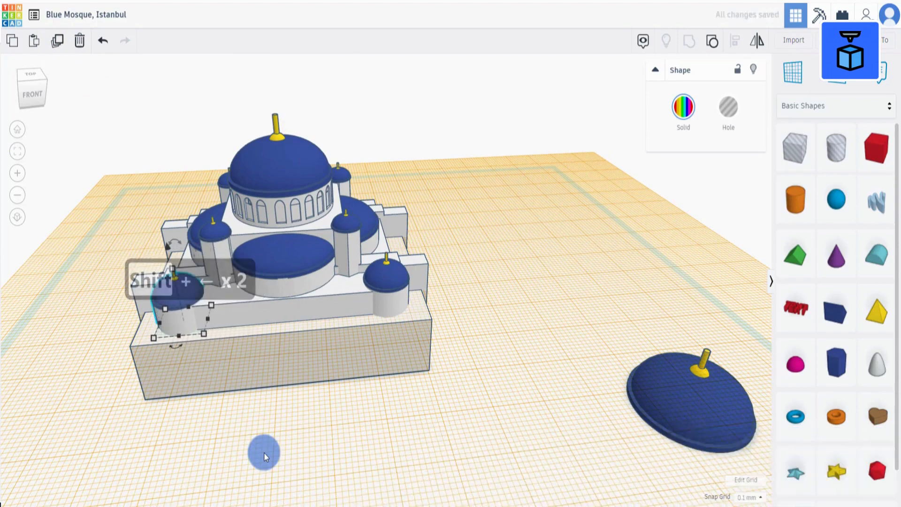
pyautogui.moveTo(264, 452); pyautogui.dragTo(426, 375, button='right')
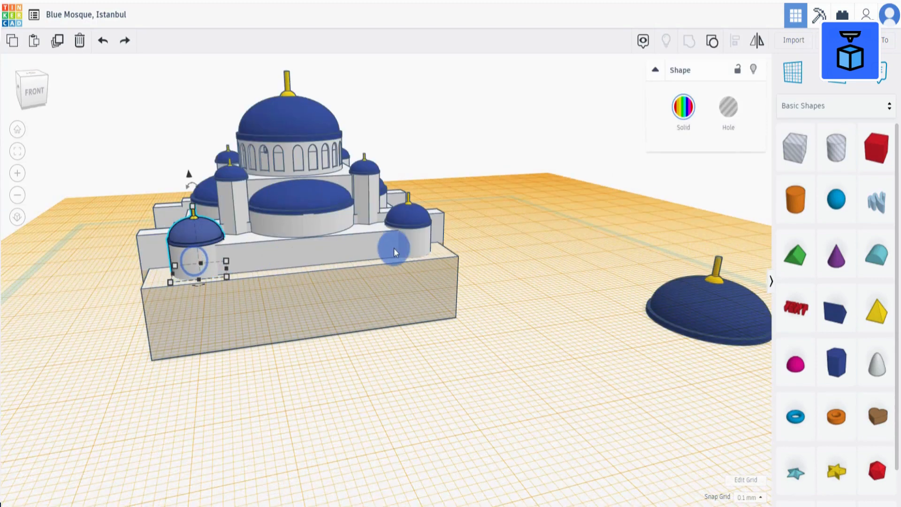
# Select both front domed cylinders, duplicate them and move the copies toward the back of the mosque.
pyautogui.keyDown('shift'); pyautogui.click(394, 248); pyautogui.keyUp('shift')
pyautogui.moveTo(499, 302); pyautogui.dragTo(480, 343, button='right')
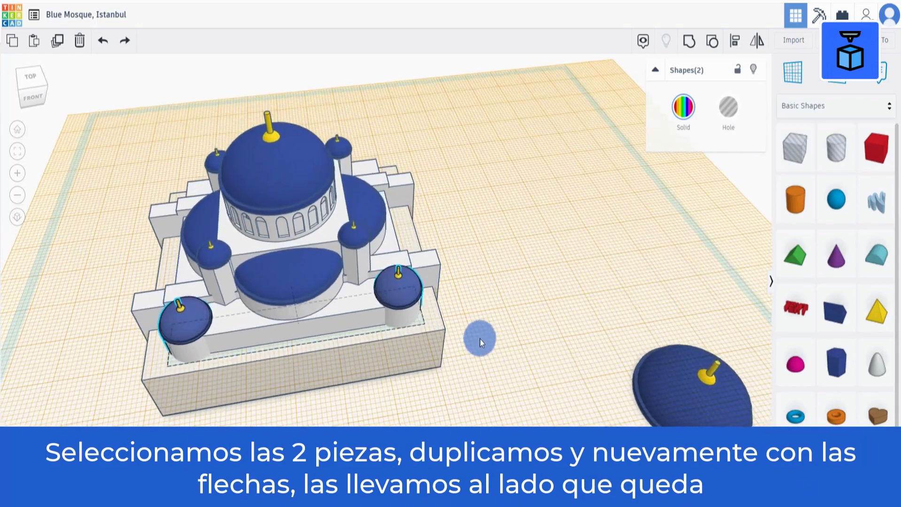
pyautogui.click(57, 40)
pyautogui.hotkey('shift', 'Up')
pyautogui.hotkey('shift', 'Up')
pyautogui.hotkey('shift', 'Up')
pyautogui.hotkey('shift', 'Up')
pyautogui.hotkey('shift', 'Up')
pyautogui.hotkey('shift', 'Up')
pyautogui.hotkey('shift', 'Up')
pyautogui.hotkey('shift', 'Up')
pyautogui.hotkey('shift', 'Up')
pyautogui.hotkey('shift', 'Up')
pyautogui.hotkey('shift', 'Up')
pyautogui.hotkey('shift', 'Up')
pyautogui.hotkey('shift', 'Up')
pyautogui.hotkey('shift', 'Up')
pyautogui.hotkey('shift', 'Up')
pyautogui.hotkey('shift', 'Up')
pyautogui.hotkey('shift', 'Up')
pyautogui.hotkey('shift', 'Up')
pyautogui.hotkey('shift', 'Up')
pyautogui.hotkey('shift', 'Up')
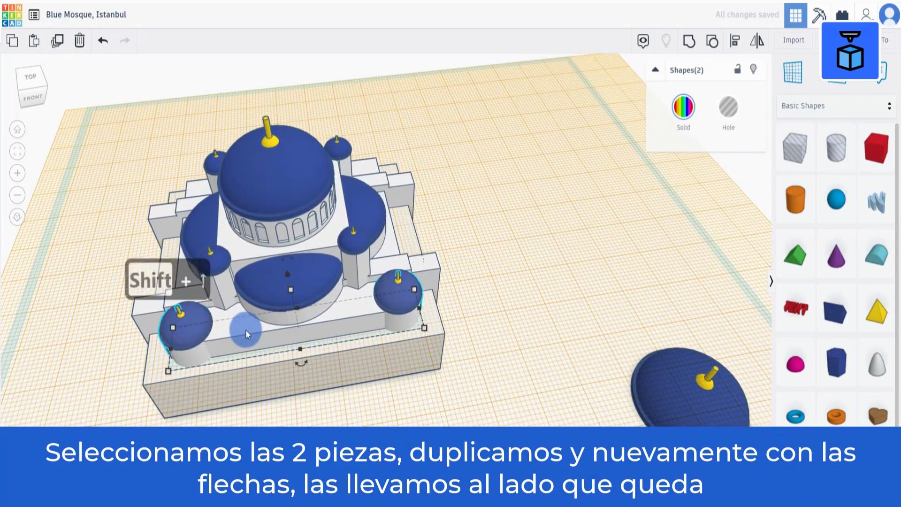
pyautogui.hotkey('shift', 'Up')
pyautogui.hotkey('shift', 'Up')
pyautogui.hotkey('shift', 'Up')
pyautogui.hotkey('shift', 'Up')
pyautogui.hotkey('shift', 'Up')
pyautogui.hotkey('shift', 'Up')
pyautogui.hotkey('shift', 'Up')
pyautogui.hotkey('shift', 'Up')
pyautogui.hotkey('shift', 'Up')
pyautogui.hotkey('shift', 'Up')
pyautogui.hotkey('shift', 'Up')
pyautogui.hotkey('shift', 'Up')
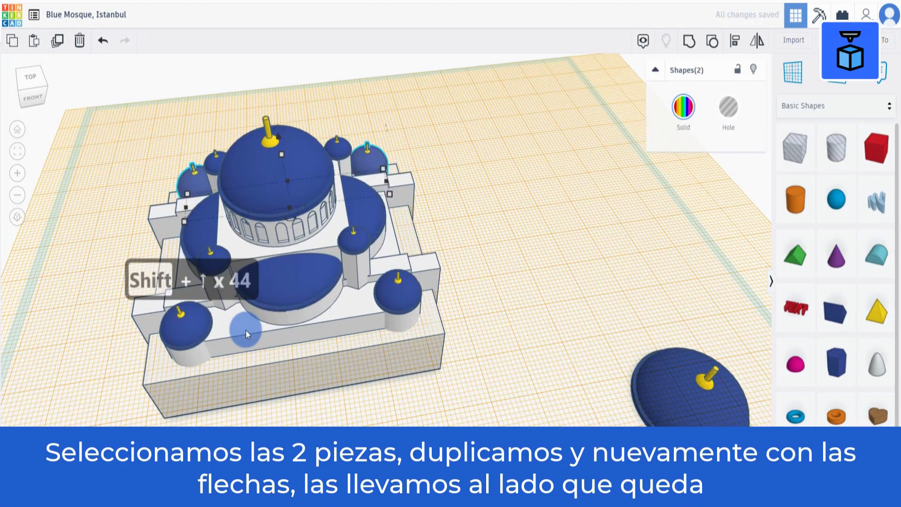
# Move the copied domed cylinders further back onto the rear corners of the terrace.
pyautogui.press('f')
pyautogui.moveTo(243, 342); pyautogui.dragTo(618, 336, button='right')
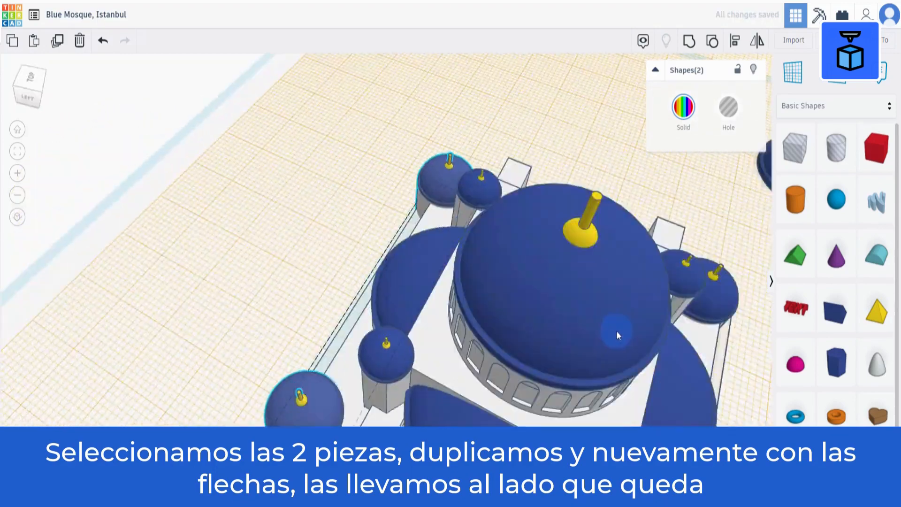
pyautogui.moveTo(244, 403); pyautogui.dragTo(487, 385, button='right')
pyautogui.press('Up')
pyautogui.press('Up')
pyautogui.press('Up')
pyautogui.press('Up')
pyautogui.press('Up')
pyautogui.press('Up')
pyautogui.press('Up')
pyautogui.press('Up')
pyautogui.press('Up')
pyautogui.press('Up')
pyautogui.press('Up')
pyautogui.press('Up')
pyautogui.press('Up')
pyautogui.press('Up')
pyautogui.press('Up')
pyautogui.press('Up')
pyautogui.press('Up')
pyautogui.press('Up')
pyautogui.press('Up')
pyautogui.press('Up')
pyautogui.press('Up')
# Reset the workplane to the default grid.
pyautogui.scroll(-4, 387, 402)
pyautogui.moveTo(282, 390); pyautogui.dragTo(229, 327, button='right')
pyautogui.click(797, 75)
pyautogui.click(284, 389)
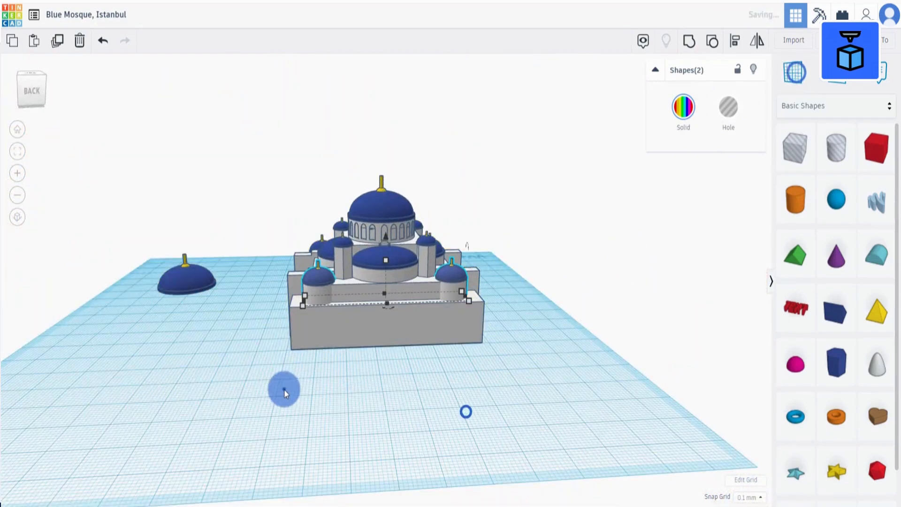
# Try to select all the mosque's shapes and group them.
pyautogui.moveTo(284, 390); pyautogui.dragTo(534, 128)
pyautogui.click(737, 51)
pyautogui.hotkey('ctrl', 'g')
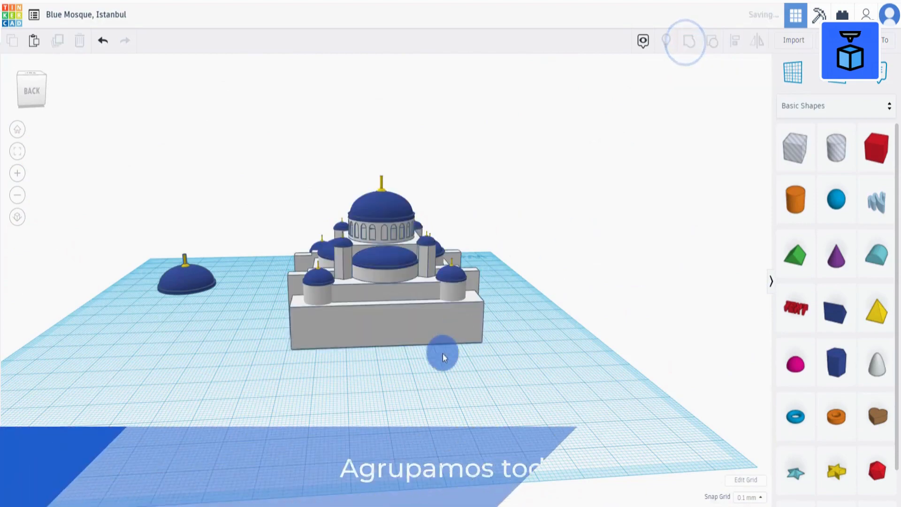
# Duplicate the front central dome and move the copy forward, out in front of the mosque.
pyautogui.moveTo(430, 376); pyautogui.dragTo(243, 405, button='right')
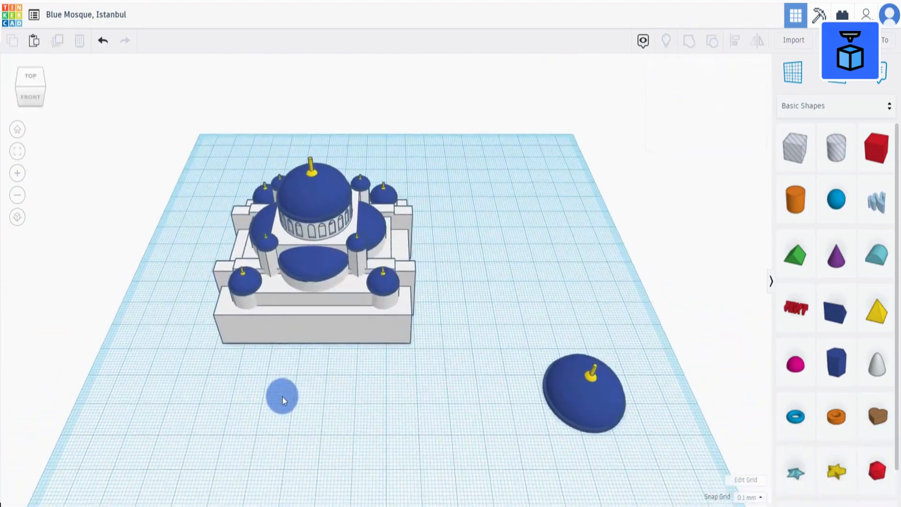
pyautogui.scroll(3, 279, 345)
pyautogui.click(277, 286)
pyautogui.moveTo(263, 347); pyautogui.dragTo(238, 275, button='right')
pyautogui.click(57, 40)
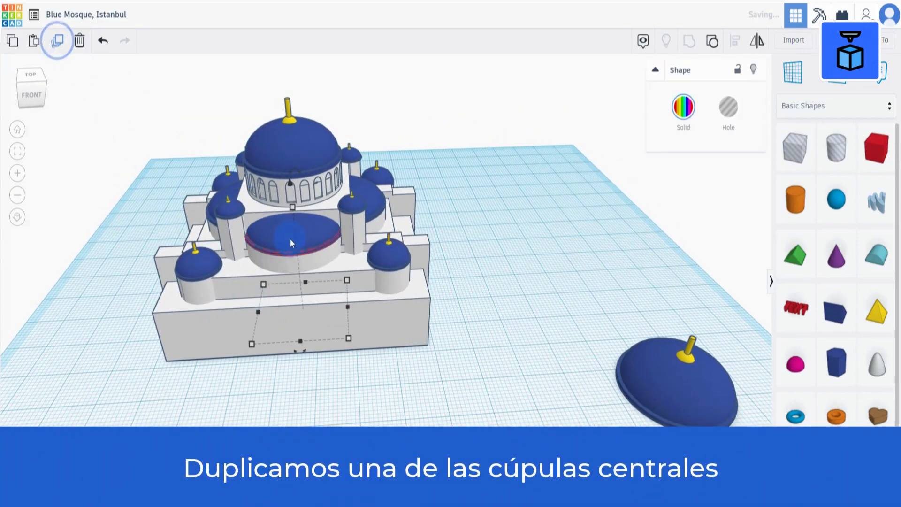
pyautogui.press('Down')
pyautogui.press('Down')
pyautogui.press('Down')
pyautogui.press('Down')
pyautogui.press('Down')
pyautogui.press('Down')
pyautogui.press('Down')
pyautogui.press('Down')
pyautogui.press('Down')
pyautogui.press('Down')
pyautogui.press('Down')
pyautogui.press('Down')
pyautogui.press('Down')
pyautogui.press('Down')
pyautogui.press('Down')
pyautogui.press('Down')
pyautogui.press('Down')
pyautogui.press('Down')
pyautogui.press('Down')
pyautogui.press('Down')
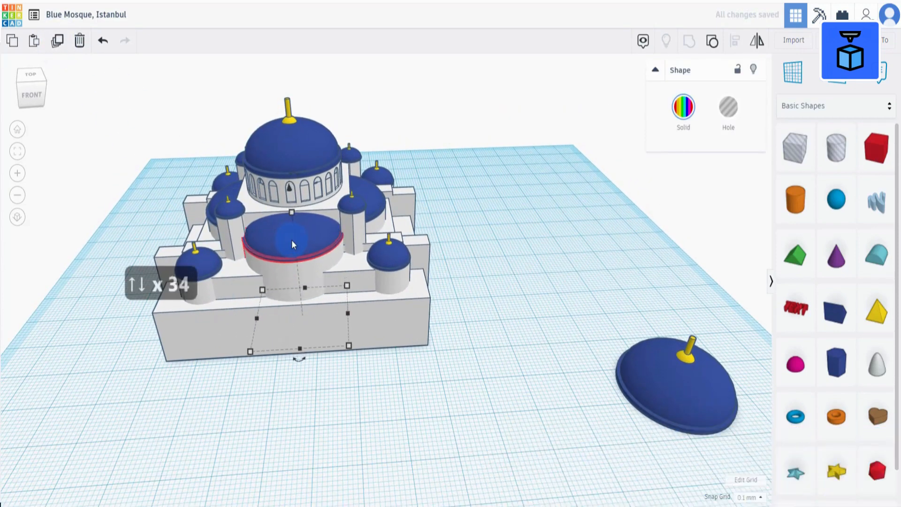
pyautogui.press('Down')
pyautogui.press('Down')
pyautogui.press('Down')
pyautogui.press('Down')
pyautogui.press('Down')
pyautogui.press('Down')
pyautogui.press('Down')
pyautogui.press('Down')
pyautogui.press('Down')
pyautogui.press('Down')
pyautogui.press('Down')
pyautogui.press('Down')
pyautogui.press('Down')
pyautogui.press('Down')
pyautogui.press('Down')
pyautogui.press('Down')
pyautogui.press('Down')
pyautogui.press('Down')
pyautogui.press('Down')
pyautogui.press('Down')
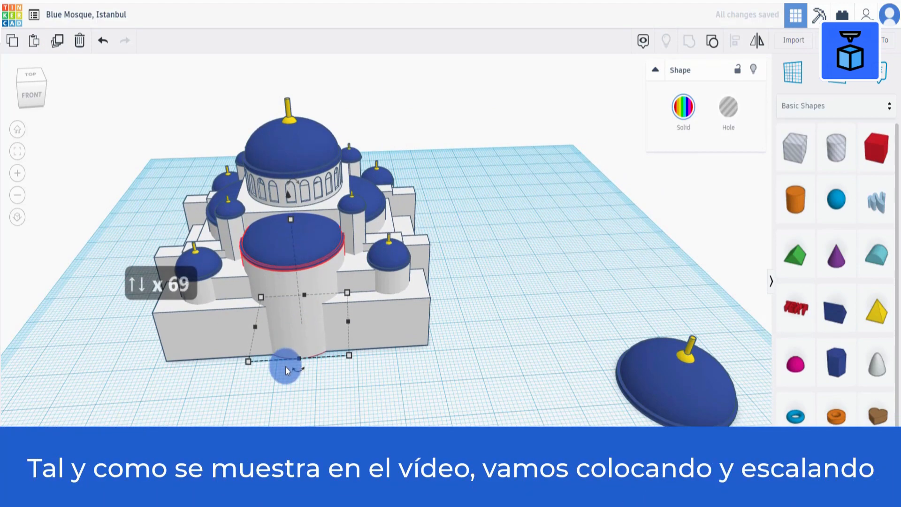
pyautogui.press('Down')
pyautogui.press('Down')
pyautogui.press('Down')
pyautogui.press('Down')
pyautogui.press('Down')
pyautogui.press('Down')
pyautogui.press('Down')
pyautogui.press('Down')
pyautogui.press('Down')
pyautogui.press('Down')
pyautogui.press('Down')
pyautogui.press('Down')
pyautogui.press('Down')
pyautogui.press('Down')
pyautogui.press('Down')
pyautogui.press('Down')
pyautogui.press('Down')
# Move the dome copy back against the front wall of the terrace.
pyautogui.click(289, 225)
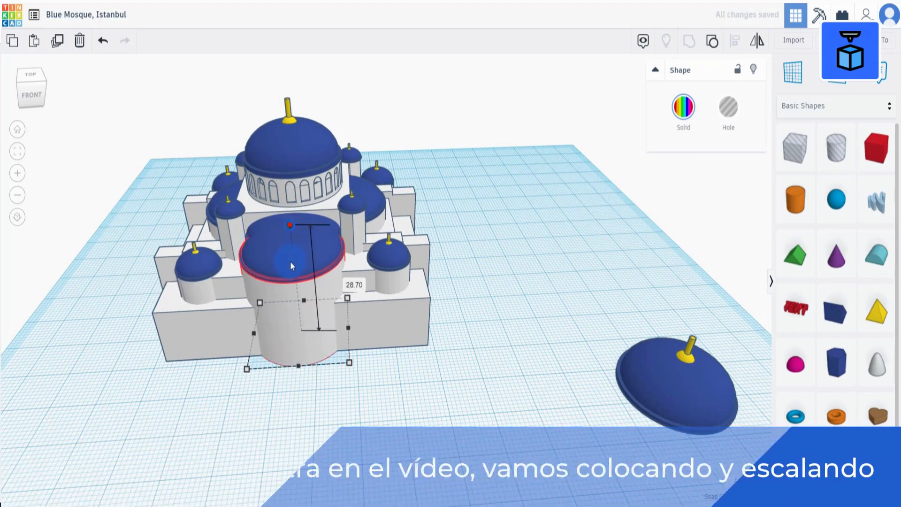
pyautogui.moveTo(290, 261); pyautogui.dragTo(291, 270)
pyautogui.moveTo(249, 422); pyautogui.dragTo(297, 398, button='right')
pyautogui.press('Up')
pyautogui.press('Up')
pyautogui.press('Up')
pyautogui.press('Up')
pyautogui.press('Up')
pyautogui.press('Up')
pyautogui.press('Up')
pyautogui.press('Up')
pyautogui.press('Up')
pyautogui.press('Up')
pyautogui.press('Up')
pyautogui.press('Up')
pyautogui.press('Up')
pyautogui.press('Up')
pyautogui.press('Up')
pyautogui.press('Up')
pyautogui.press('Up')
pyautogui.press('Up')
pyautogui.press('Up')
pyautogui.press('Up')
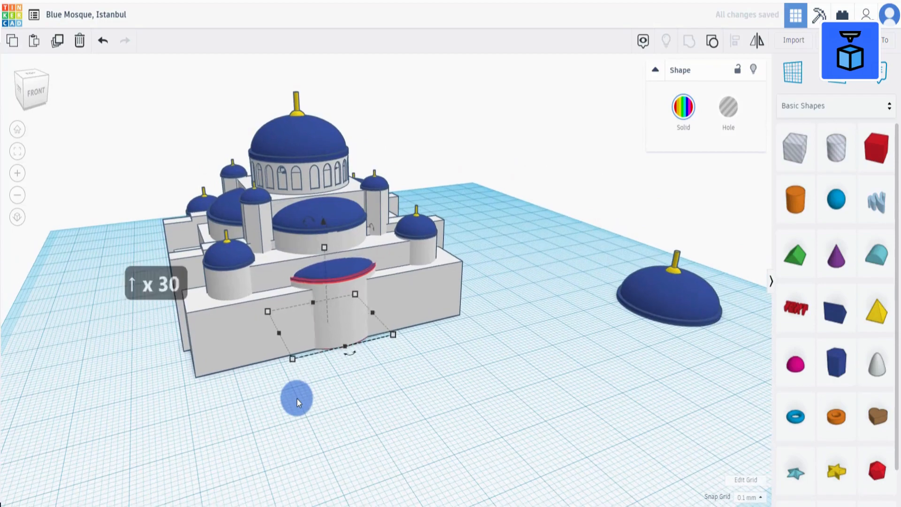
pyautogui.press('Up')
pyautogui.press('Up')
pyautogui.press('Up')
pyautogui.press('Up')
pyautogui.press('Up')
pyautogui.press('Up')
pyautogui.press('Up')
pyautogui.press('Up')
pyautogui.press('Up')
pyautogui.press('Up')
pyautogui.press('Up')
pyautogui.press('Up')
pyautogui.press('Up')
pyautogui.press('Up')
pyautogui.press('Up')
pyautogui.moveTo(399, 391); pyautogui.dragTo(374, 402, button='right')
pyautogui.scroll(6, 374, 402)
pyautogui.scroll(-3, 373, 401)
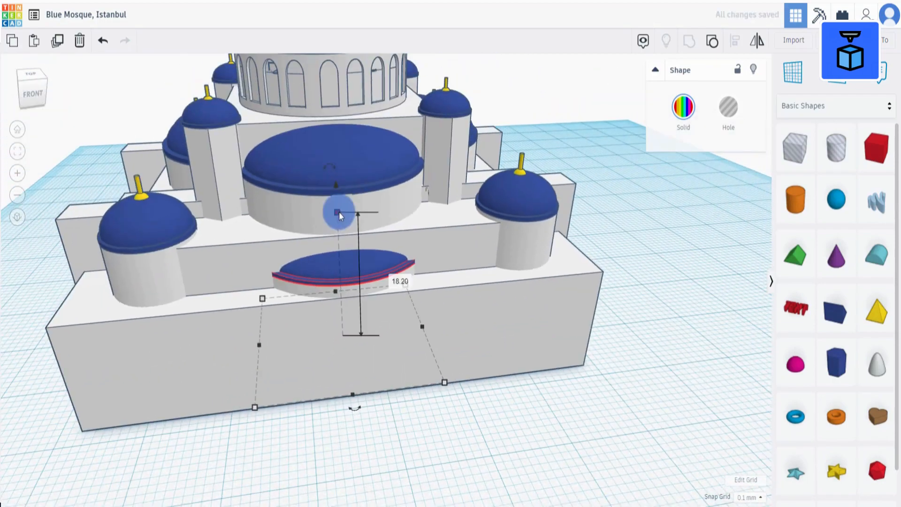
# Reduce the dome copy's height to flatten it against the terrace's front wall.
pyautogui.moveTo(338, 213); pyautogui.dragTo(337, 198)
pyautogui.moveTo(434, 336)
pyautogui.mouseDown(button='right')
pyautogui.moveTo(454, 396)
pyautogui.moveTo(424, 341)
pyautogui.mouseUp(button='right')
pyautogui.keyDown('shift'); pyautogui.moveTo(415, 330); pyautogui.dragTo(491, 339); pyautogui.keyUp('shift')
pyautogui.click(102, 40)
pyautogui.moveTo(387, 365); pyautogui.dragTo(432, 335, button='right')
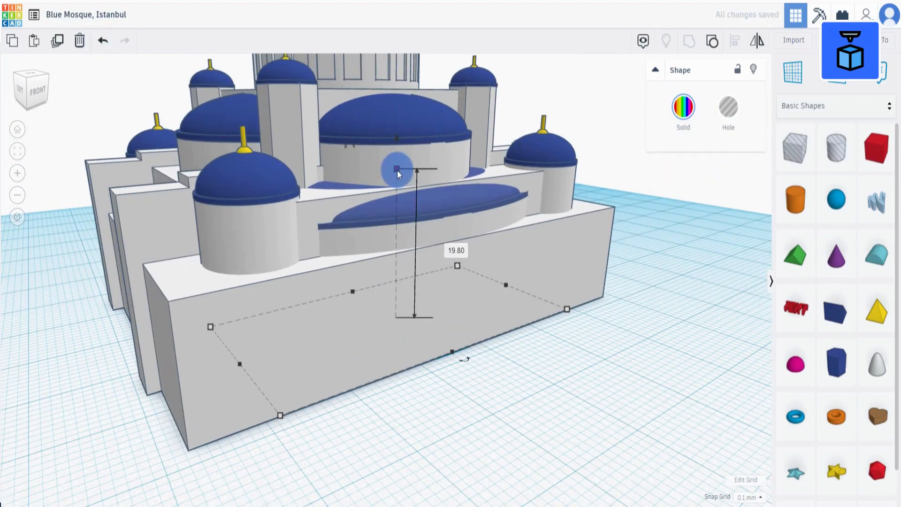
pyautogui.moveTo(398, 170); pyautogui.dragTo(397, 171)
pyautogui.moveTo(631, 379); pyautogui.dragTo(589, 388, button='right')
pyautogui.click(589, 388)
pyautogui.click(404, 276)
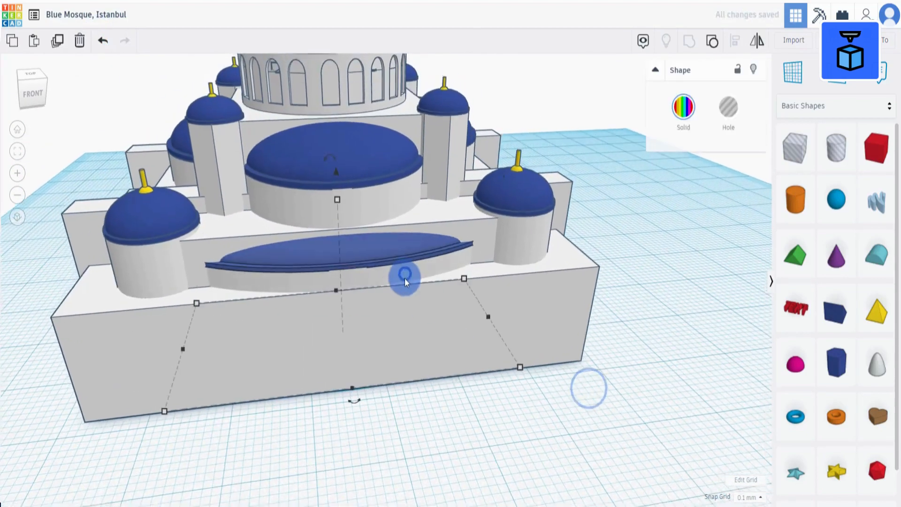
pyautogui.scroll(-3, 405, 277)
# Duplicate the flattened dome and move the copy to the mosque's opposite side.
pyautogui.click(60, 47)
pyautogui.moveTo(135, 336); pyautogui.dragTo(365, 379, button='right')
pyautogui.hotkey('shift', 'Left')
pyautogui.hotkey('shift', 'Left')
pyautogui.hotkey('shift', 'Left')
pyautogui.hotkey('shift', 'Left')
pyautogui.hotkey('shift', 'Left')
pyautogui.hotkey('shift', 'Left')
pyautogui.hotkey('shift', 'Left')
pyautogui.hotkey('shift', 'Left')
pyautogui.hotkey('shift', 'Left')
pyautogui.hotkey('shift', 'Left')
pyautogui.hotkey('shift', 'Left')
pyautogui.hotkey('shift', 'Left')
pyautogui.hotkey('shift', 'Left')
pyautogui.hotkey('shift', 'Left')
pyautogui.hotkey('shift', 'Left')
pyautogui.hotkey('shift', 'Left')
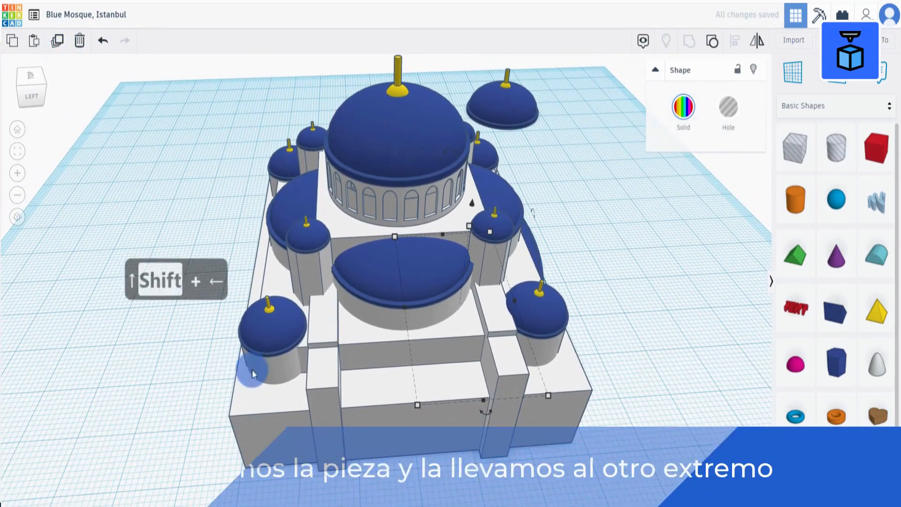
pyautogui.hotkey('shift', 'Left')
pyautogui.hotkey('shift', 'Left')
pyautogui.hotkey('shift', 'Left')
pyautogui.hotkey('shift', 'Left')
pyautogui.hotkey('shift', 'Left')
pyautogui.hotkey('shift', 'Left')
pyautogui.hotkey('shift', 'Left')
pyautogui.hotkey('shift', 'Left')
pyautogui.hotkey('shift', 'Left')
pyautogui.hotkey('shift', 'Left')
pyautogui.hotkey('shift', 'Left')
pyautogui.hotkey('shift', 'Left')
pyautogui.hotkey('shift', 'Left')
pyautogui.hotkey('shift', 'Left')
pyautogui.hotkey('shift', 'Left')
pyautogui.hotkey('shift', 'Left')
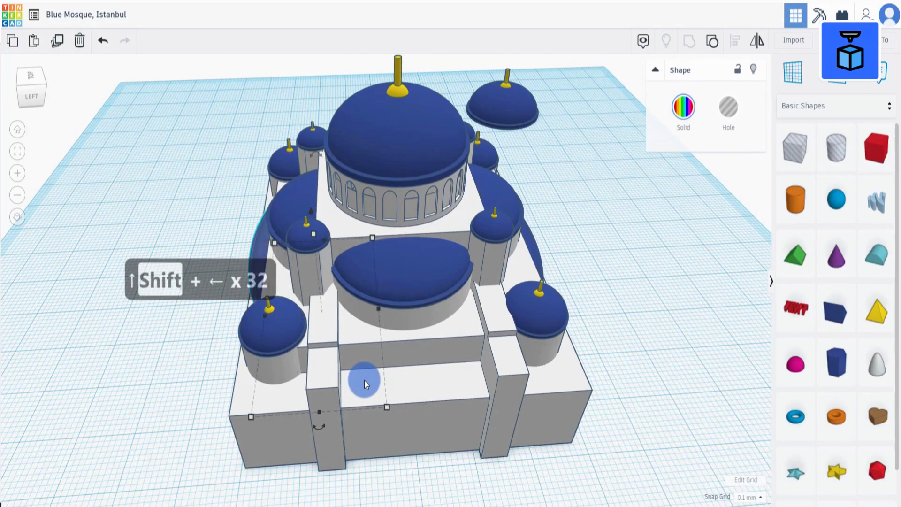
pyautogui.scroll(5, 367, 371)
pyautogui.press('Right')
pyautogui.press('Right')
pyautogui.scroll(-6, 209, 372)
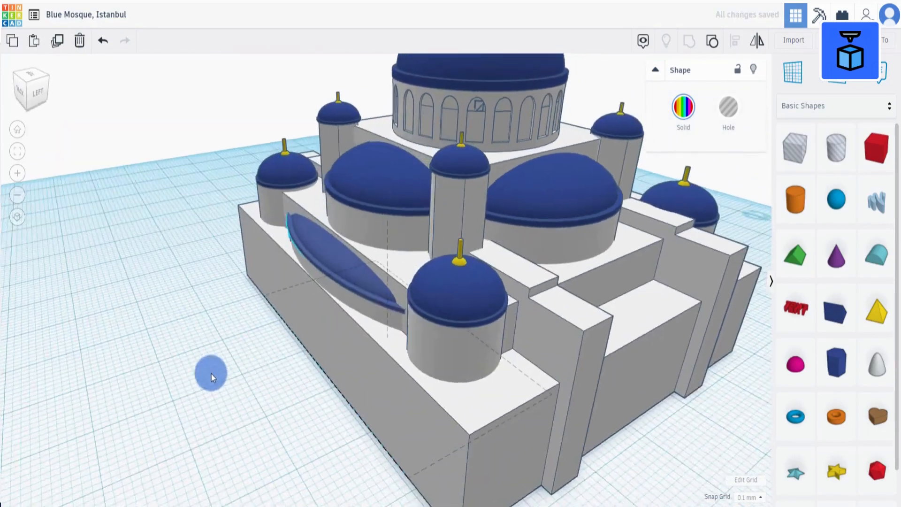
pyautogui.moveTo(302, 366); pyautogui.dragTo(621, 415, button='right')
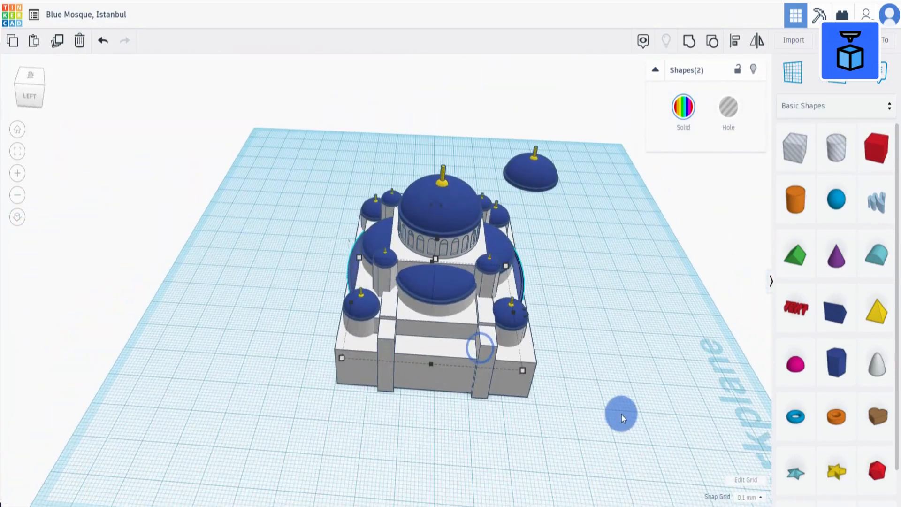
pyautogui.click(58, 40)
pyautogui.press('Delete')
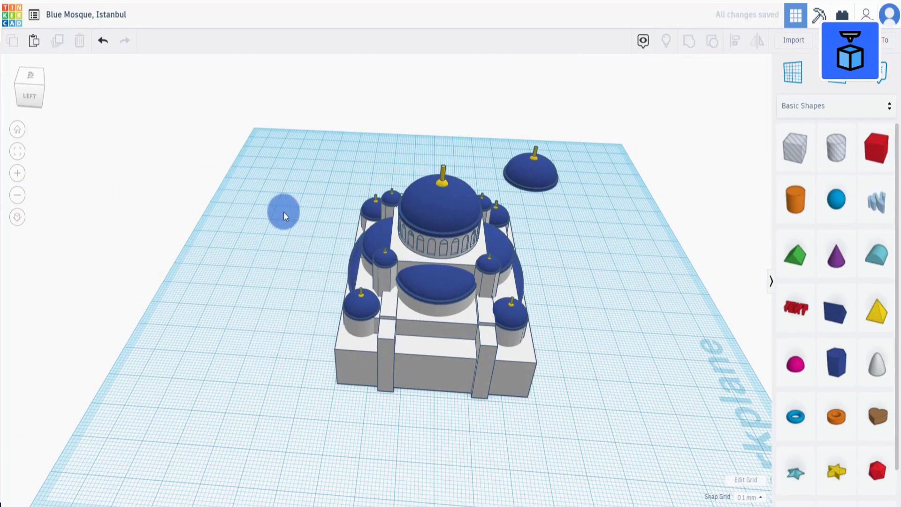
# Select both flattened side domes, duplicate them and rotate the copies 90°.
pyautogui.click(354, 272)
pyautogui.keyDown('shift'); pyautogui.click(520, 282); pyautogui.keyUp('shift')
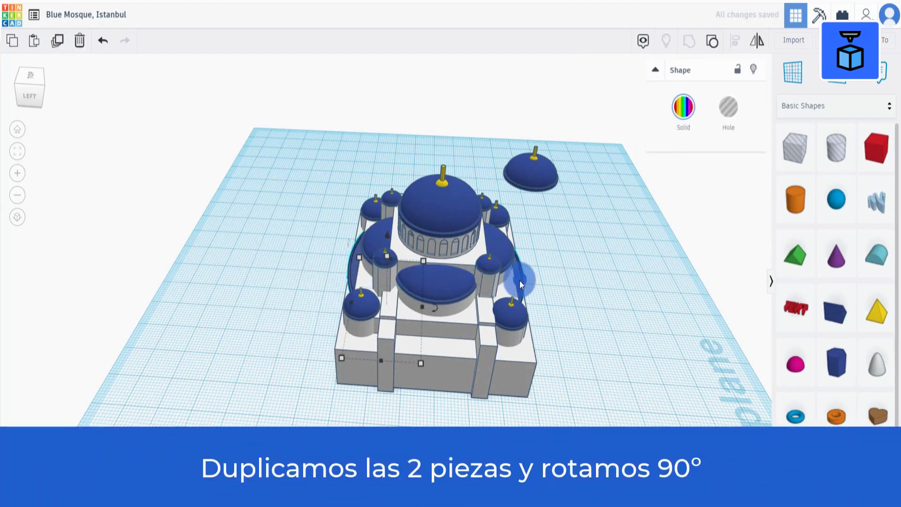
pyautogui.click(58, 42)
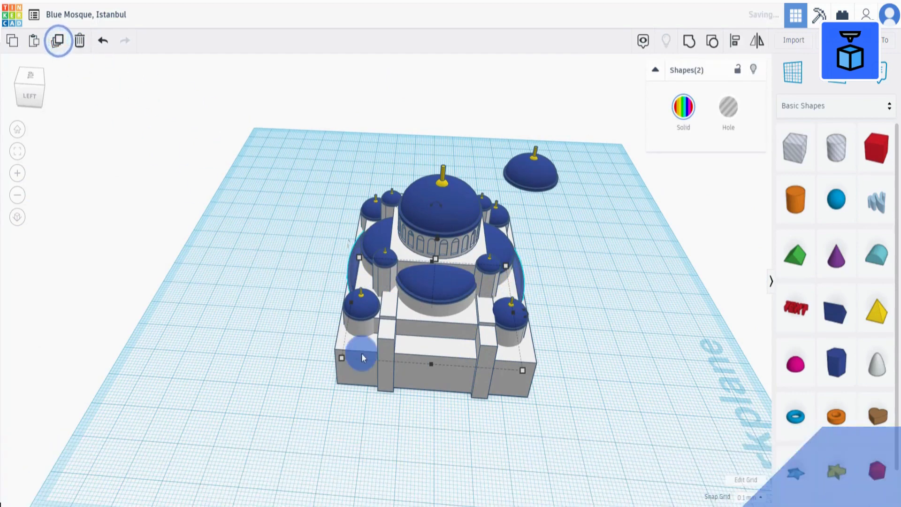
pyautogui.moveTo(354, 368); pyautogui.dragTo(339, 441, button='right')
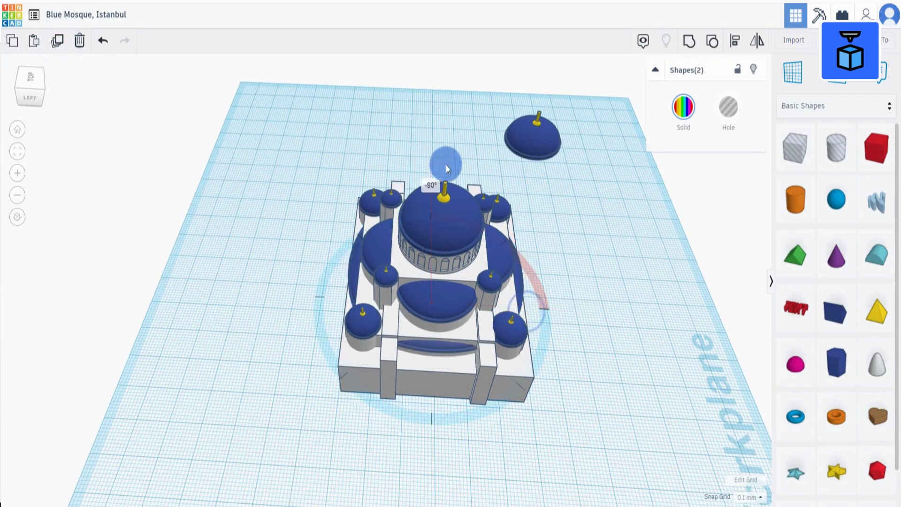
pyautogui.moveTo(446, 165); pyautogui.dragTo(615, 385)
pyautogui.click(102, 41)
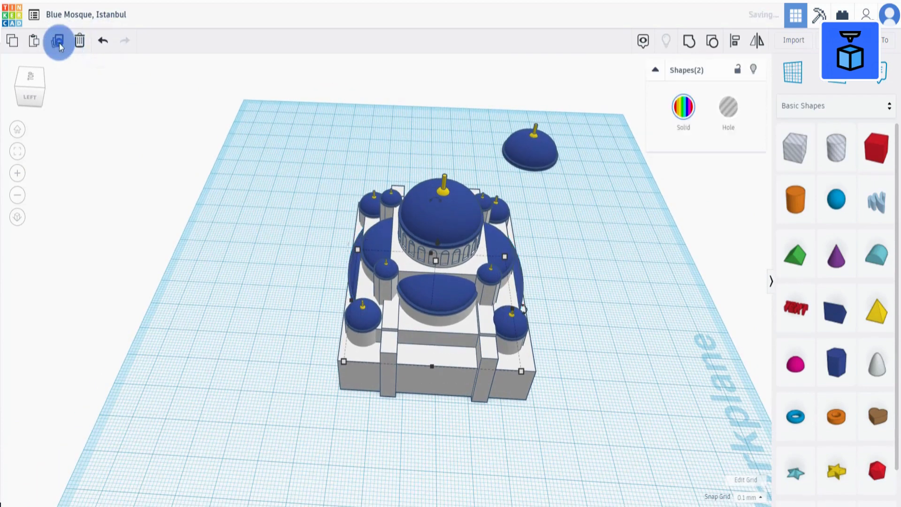
pyautogui.moveTo(525, 310); pyautogui.dragTo(441, 144)
# Select all the mosque's shapes and group them.
pyautogui.click(590, 308)
pyautogui.moveTo(590, 309); pyautogui.dragTo(458, 356, button='right')
pyautogui.moveTo(193, 411); pyautogui.dragTo(599, 424)
pyautogui.moveTo(599, 424); pyautogui.dragTo(413, 403, button='right')
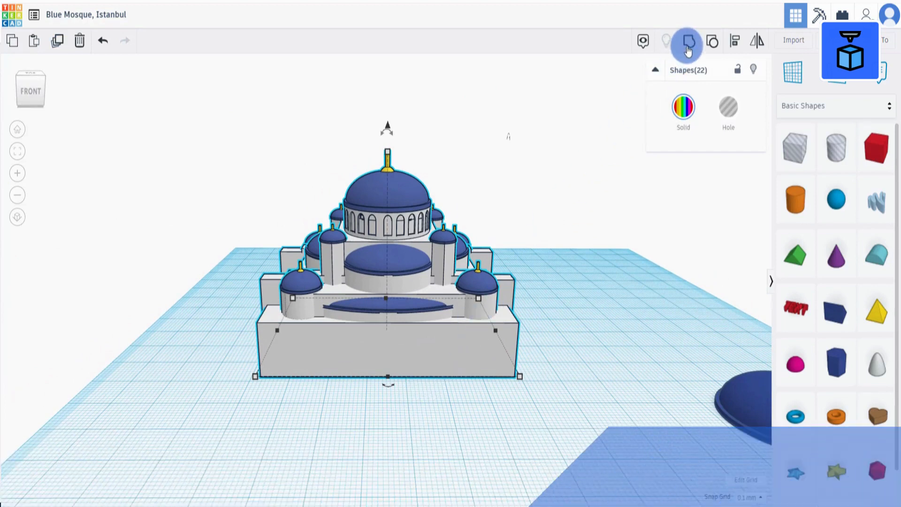
pyautogui.click(686, 45)
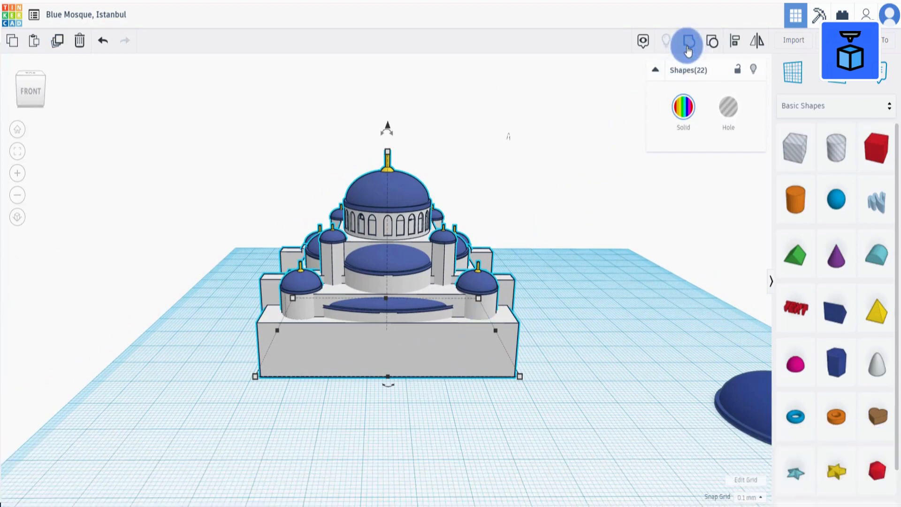
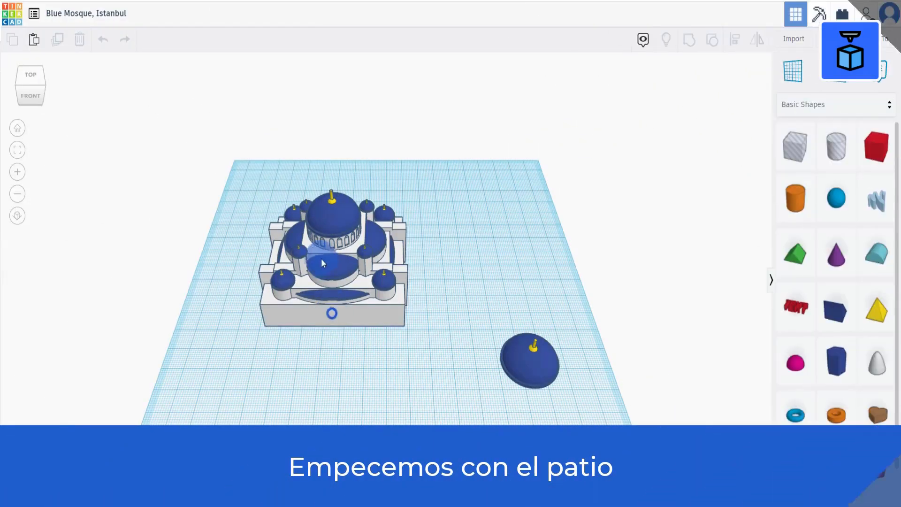
# Move the grouped mosque and the loose dome toward the back of the workplane.
pyautogui.moveTo(323, 263); pyautogui.dragTo(299, 229)
pyautogui.moveTo(525, 373); pyautogui.dragTo(498, 209)
pyautogui.scroll(-3, 447, 317)
pyautogui.moveTo(431, 349); pyautogui.dragTo(430, 329, button='right')
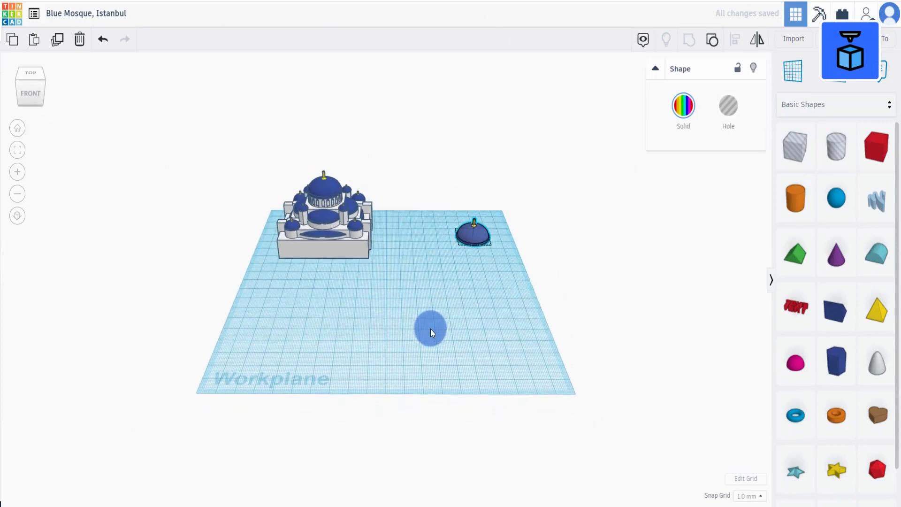
# Add a box, color it white and set its footprint to 65.7 by 54 mm.
pyautogui.click(877, 147)
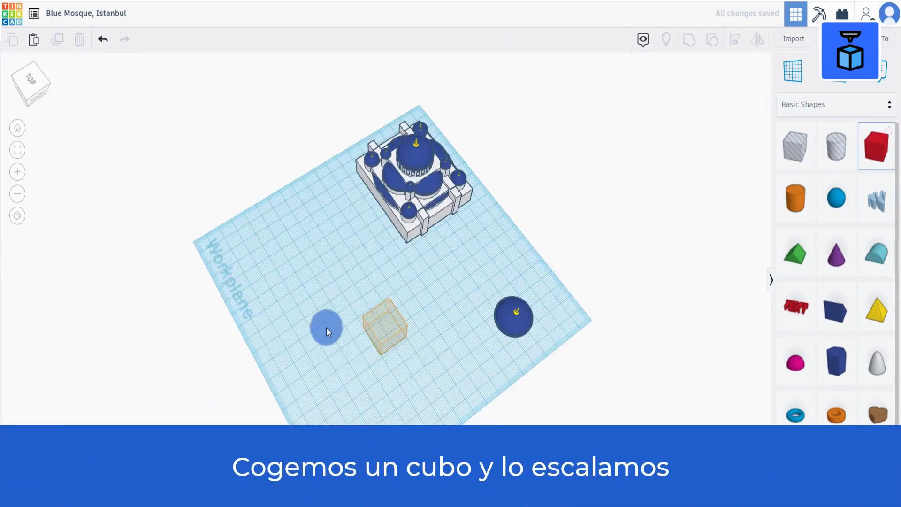
pyautogui.click(326, 328)
pyautogui.moveTo(337, 350); pyautogui.dragTo(486, 285, button='right')
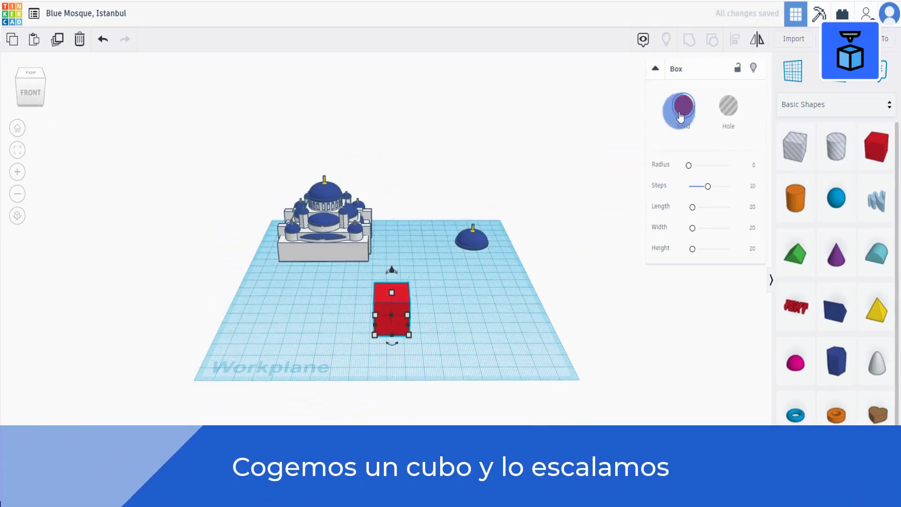
pyautogui.click(683, 105)
pyautogui.click(763, 214)
pyautogui.click(392, 369)
pyautogui.write('65.7')
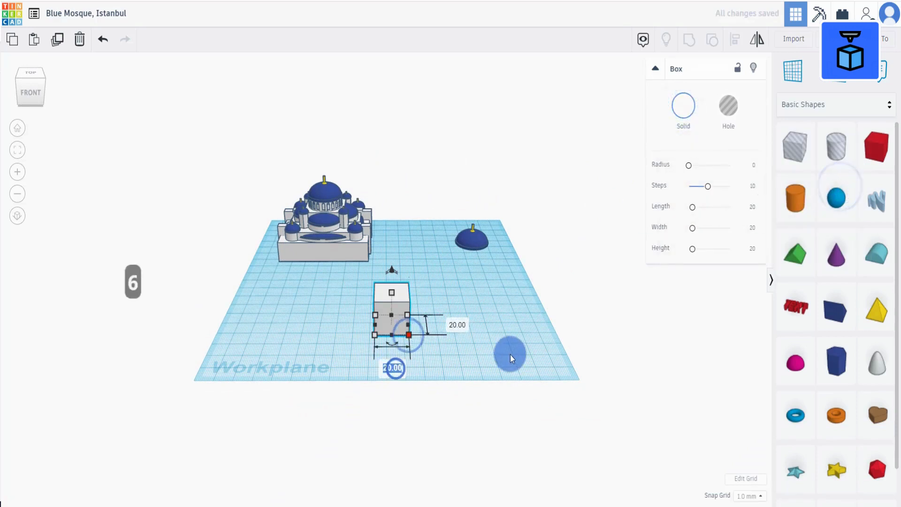
pyautogui.press('Tab')
pyautogui.write('54')
pyautogui.press('Return')
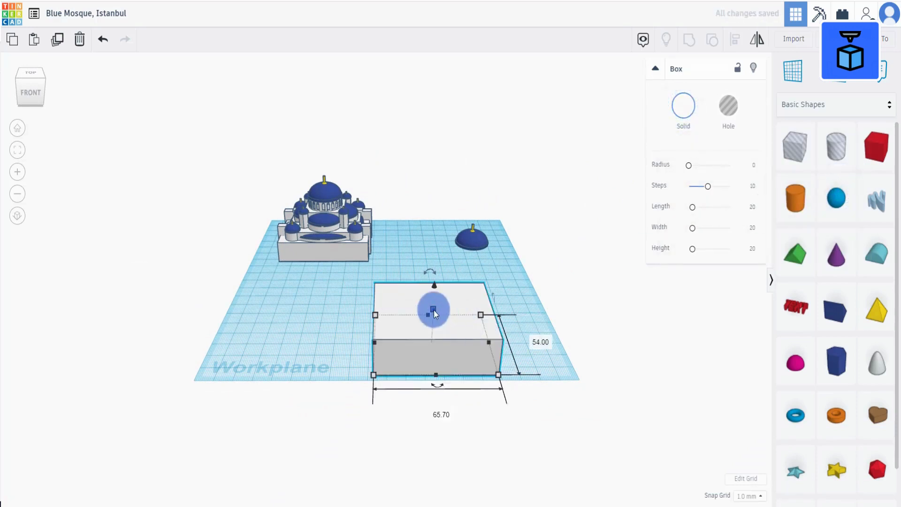
# Set the white box's height to 7.7 mm and move it to the left of the workplane.
pyautogui.click(433, 309)
pyautogui.click(481, 324)
pyautogui.write('7.7')
pyautogui.press('Return')
pyautogui.moveTo(396, 351); pyautogui.dragTo(335, 326)
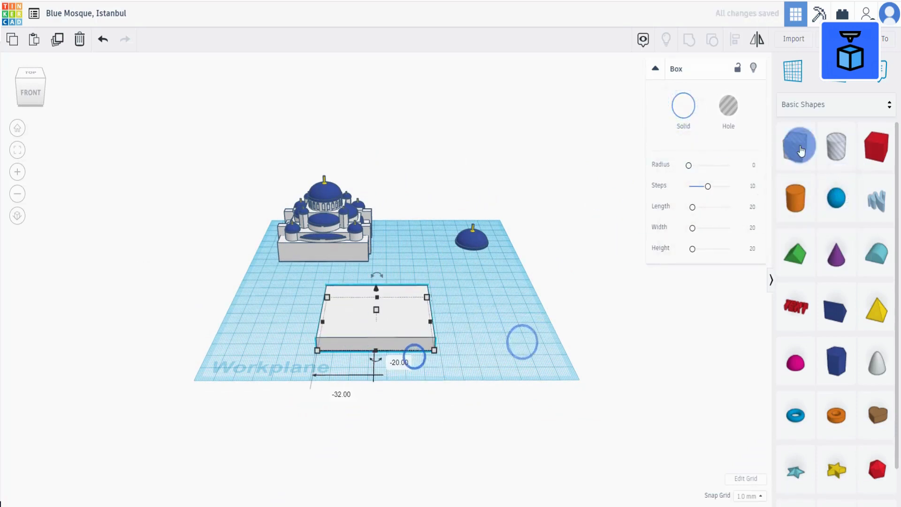
# Add a box hole beside the slab and size it 50 by 37 by 40 mm.
pyautogui.click(457, 330)
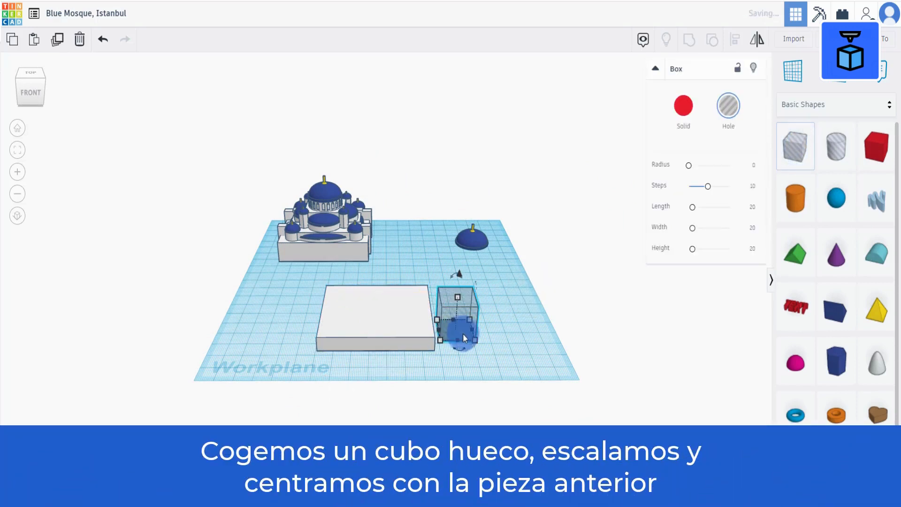
pyautogui.moveTo(477, 342)
pyautogui.click(464, 373)
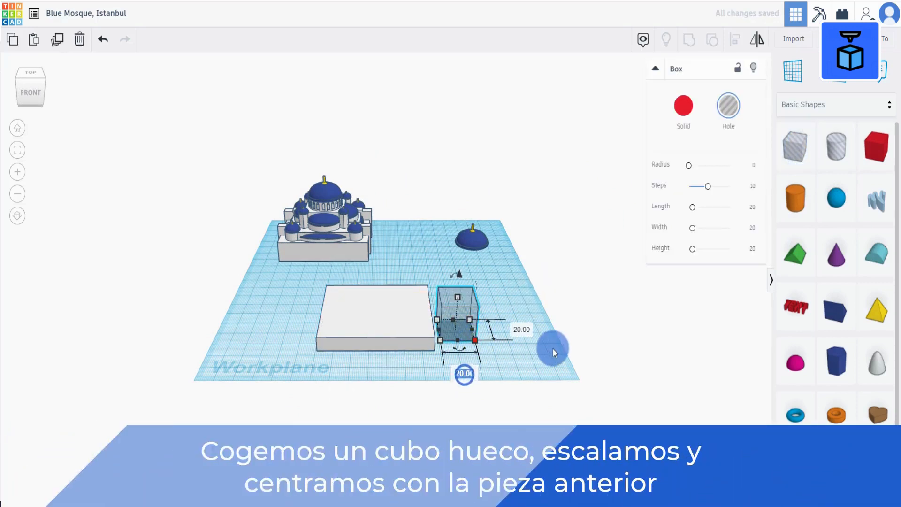
pyautogui.write('50')
pyautogui.press('Return')
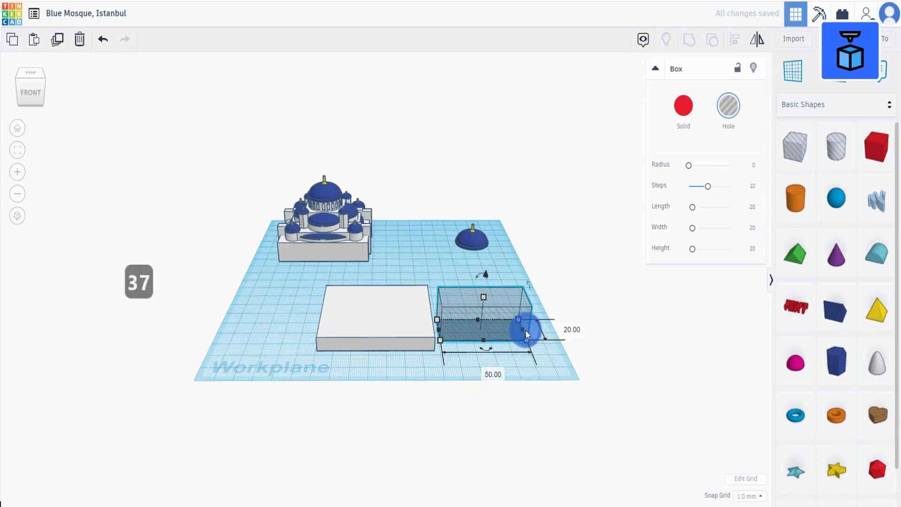
pyautogui.click(573, 328)
pyautogui.write('37')
pyautogui.press('Return')
pyautogui.click(485, 299)
pyautogui.click(485, 308)
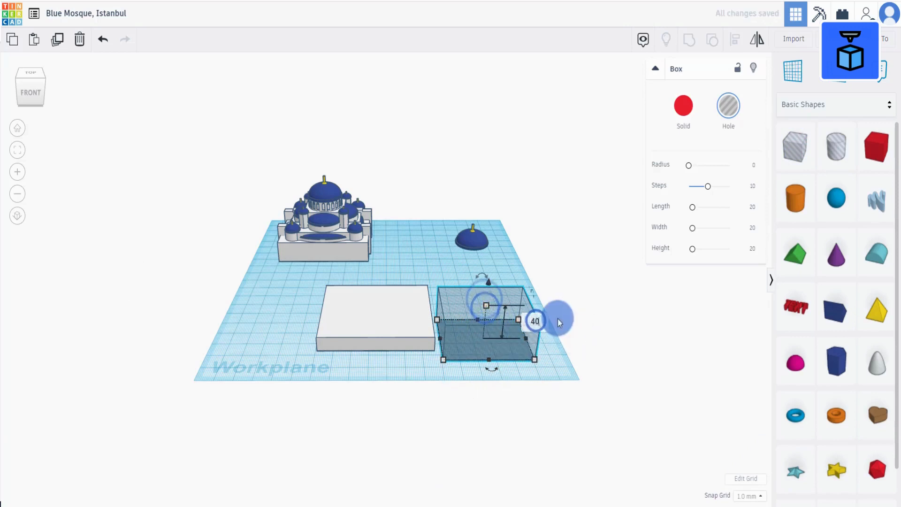
pyautogui.press('Return')
# Move the hole onto the white slab, center both with Align and group them into a frame.
pyautogui.click(619, 334)
pyautogui.moveTo(469, 326); pyautogui.dragTo(332, 309)
pyautogui.moveTo(276, 301); pyautogui.dragTo(474, 328)
pyautogui.click(737, 36)
pyautogui.click(377, 360)
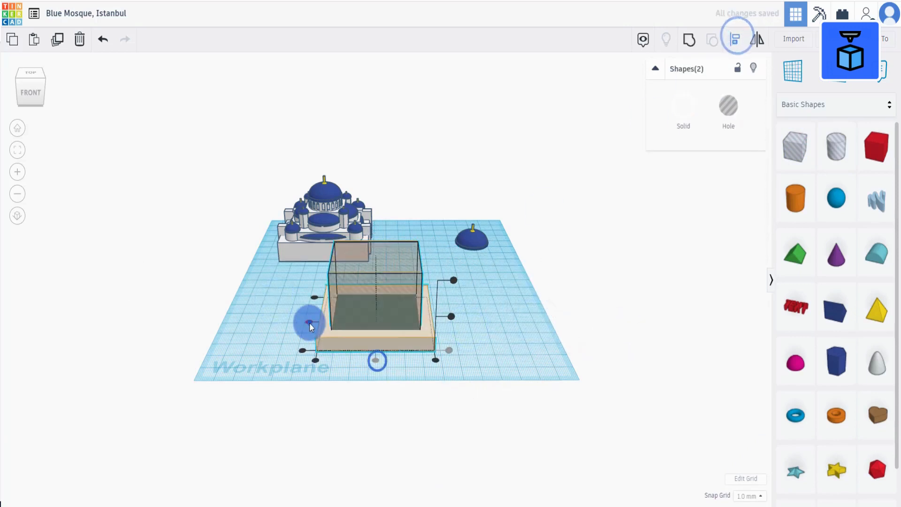
pyautogui.click(308, 323)
pyautogui.click(413, 321)
pyautogui.moveTo(378, 260); pyautogui.dragTo(378, 262)
pyautogui.moveTo(276, 279); pyautogui.dragTo(452, 368)
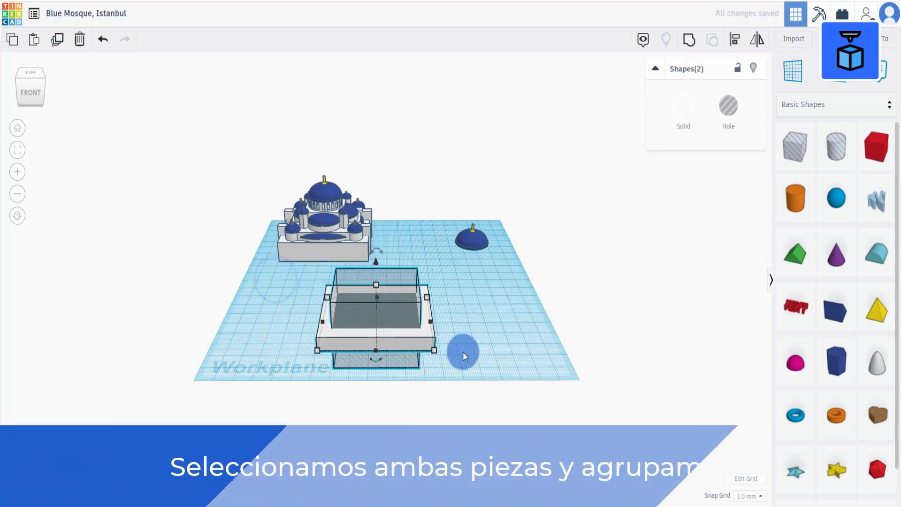
pyautogui.click(689, 43)
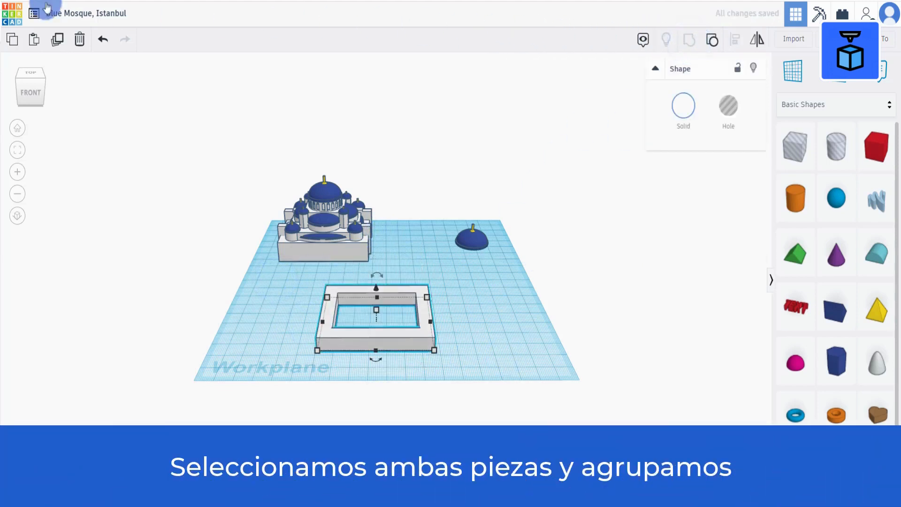
# Add a new box next to the frame and set its length to 5.7 mm.
pyautogui.click(525, 352)
pyautogui.moveTo(877, 146); pyautogui.dragTo(478, 329)
pyautogui.moveTo(466, 344)
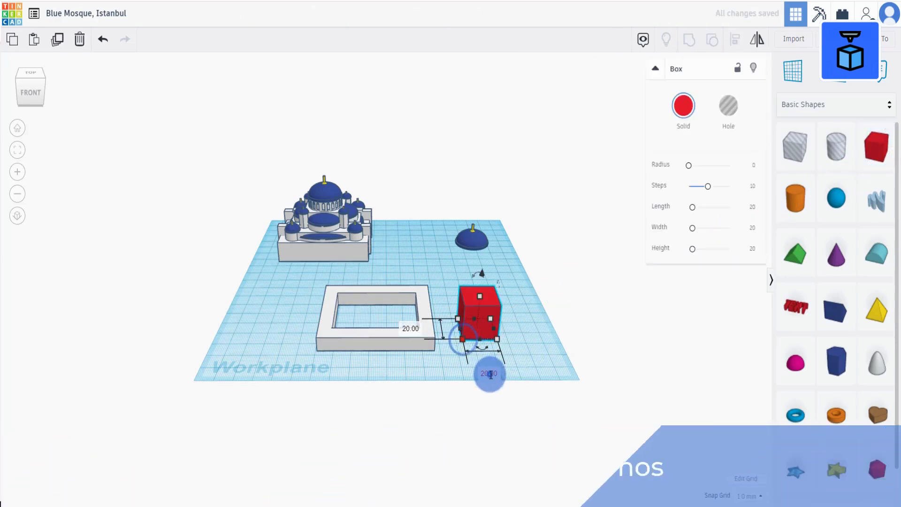
pyautogui.click(490, 374)
pyautogui.write('5.70')
pyautogui.click(533, 367)
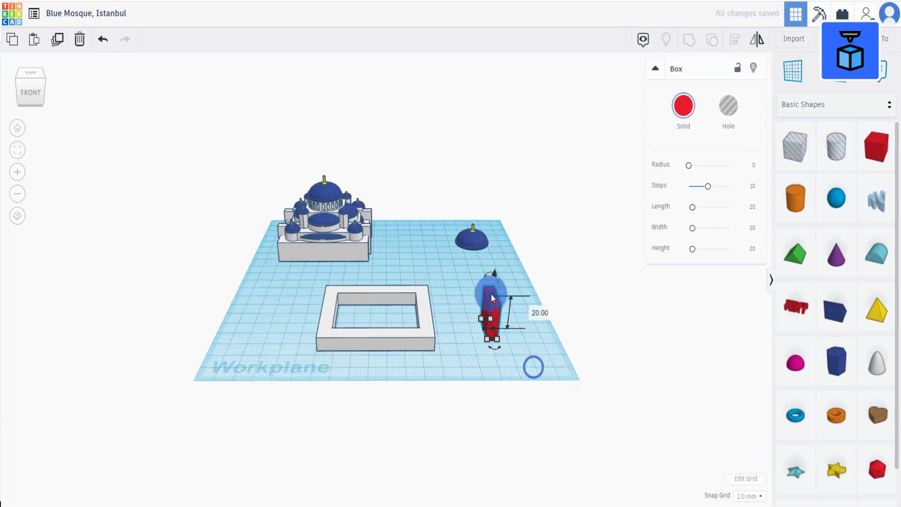
pyautogui.click(544, 372)
pyautogui.press('f')
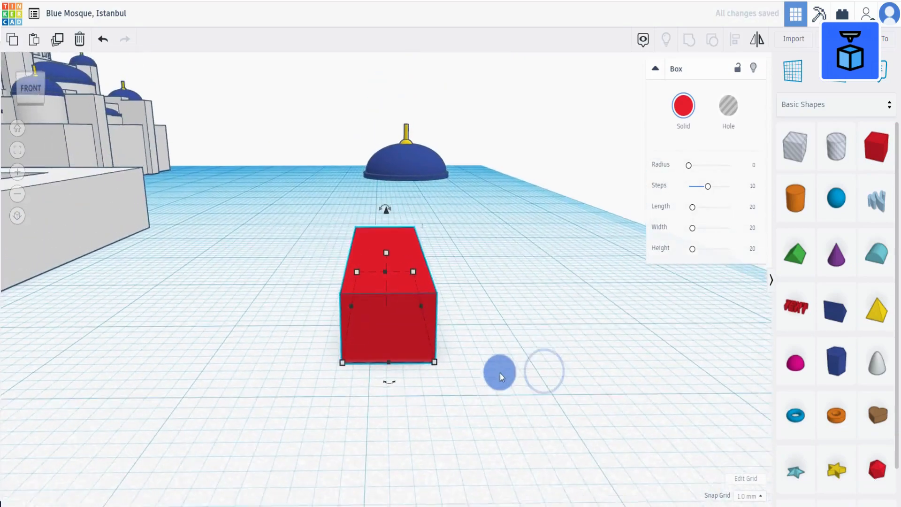
# Place a workplane on the top face of the narrow box.
pyautogui.scroll(-5, 500, 373)
pyautogui.moveTo(500, 374); pyautogui.dragTo(509, 383, button='right')
pyautogui.click(787, 66)
pyautogui.click(390, 283)
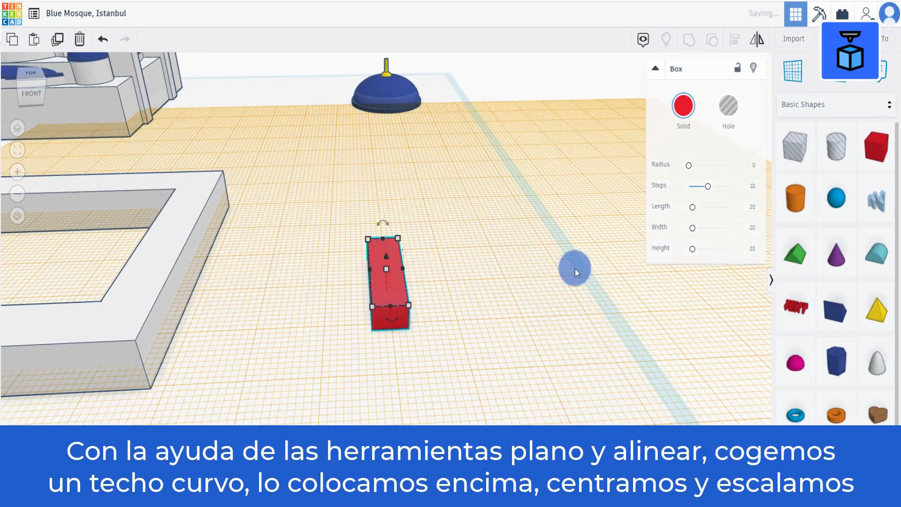
# Add a round roof on the box and size it to 5.7 mm wide and 3 mm high.
pyautogui.moveTo(881, 248); pyautogui.dragTo(382, 260)
pyautogui.click(397, 347)
pyautogui.write('5.70')
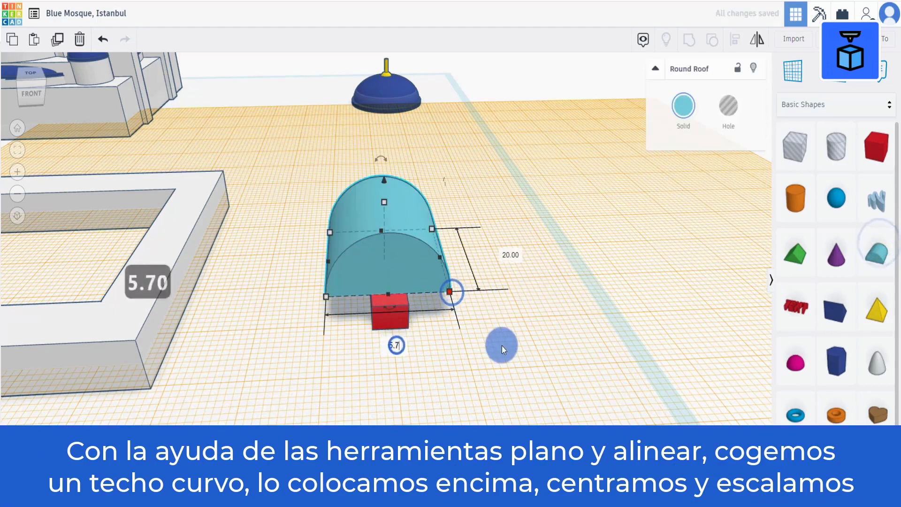
pyautogui.click(501, 345)
pyautogui.click(345, 202)
pyautogui.click(416, 234)
pyautogui.write('3')
pyautogui.click(436, 302)
# Select the round roof and narrow box, center them with Align and group them.
pyautogui.moveTo(313, 369); pyautogui.dragTo(501, 173)
pyautogui.click(735, 39)
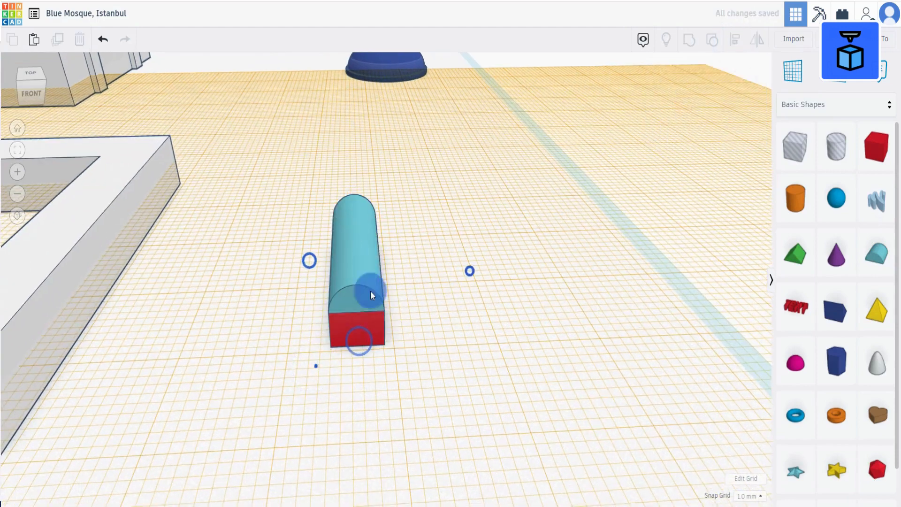
pyautogui.moveTo(316, 366); pyautogui.dragTo(600, 116)
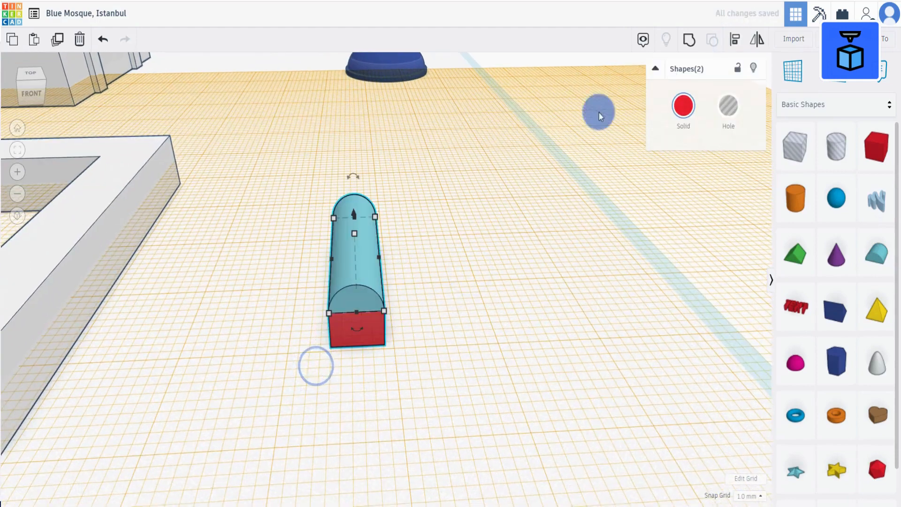
pyautogui.click(689, 41)
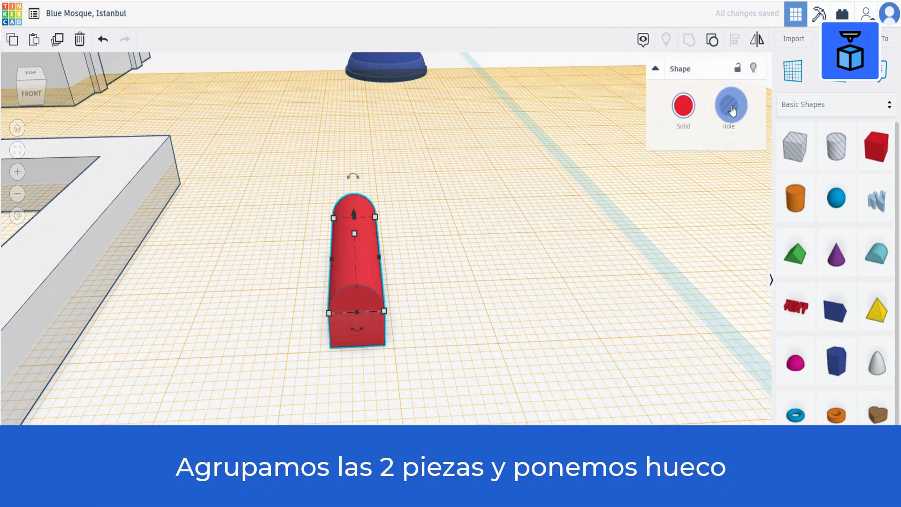
# Turn the arched roof-and-box group into a hole.
pyautogui.click(733, 109)
pyautogui.moveTo(301, 324); pyautogui.dragTo(288, 339, button='right')
pyautogui.scroll(-10, 284, 337)
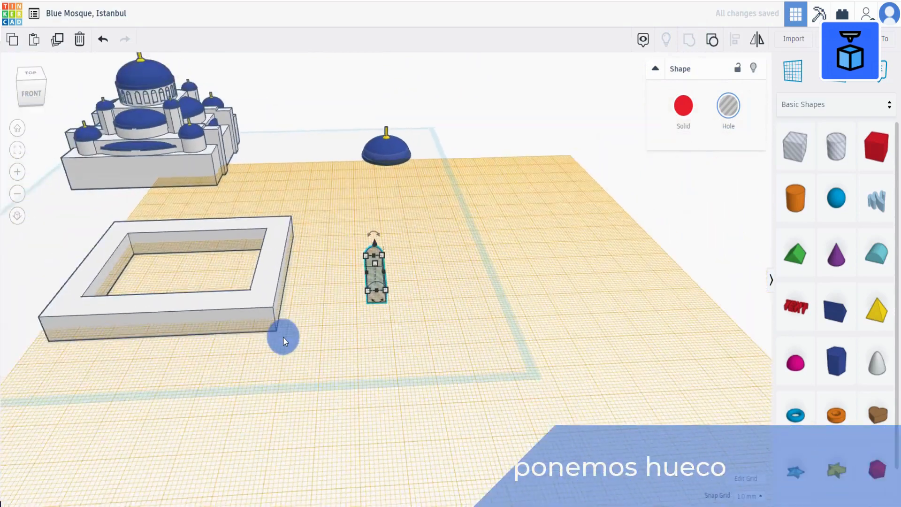
# Select the frame and the arched hole and center them with Align.
pyautogui.moveTo(347, 348); pyautogui.dragTo(491, 294)
pyautogui.click(739, 45)
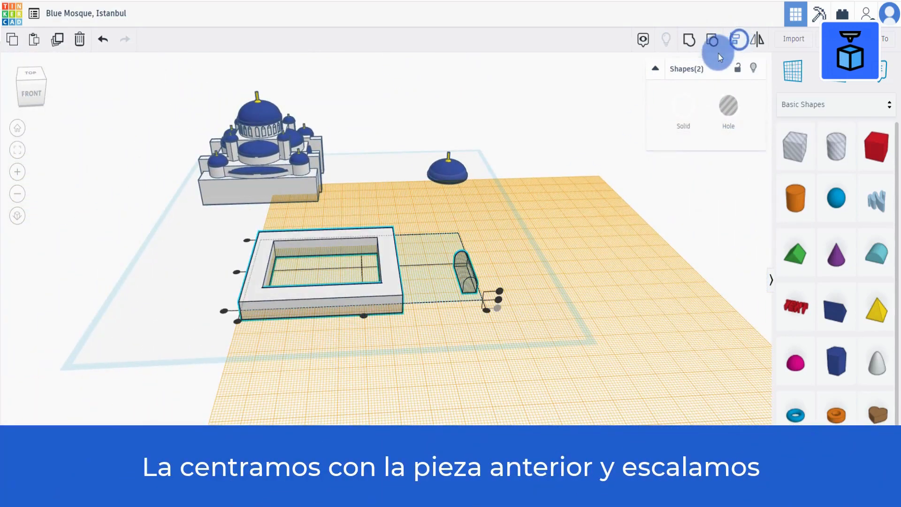
pyautogui.click(365, 314)
pyautogui.click(388, 360)
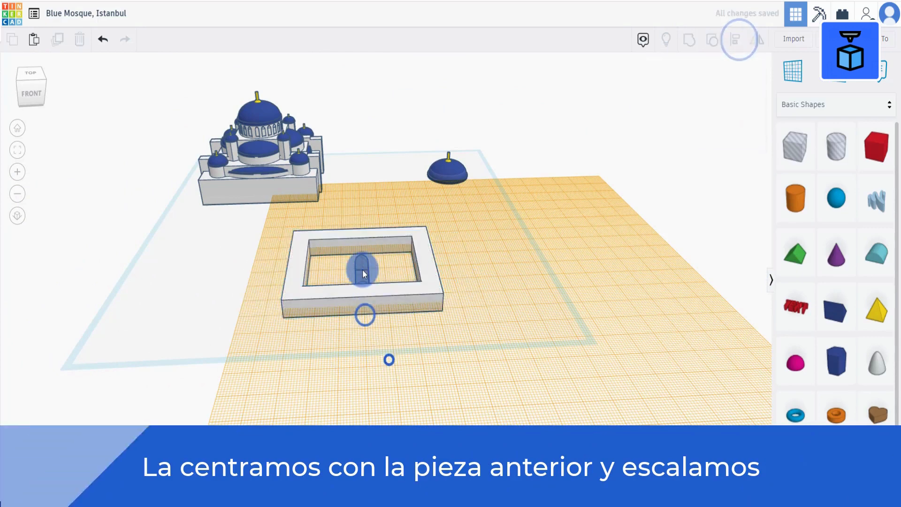
# Stretch the arched hole lengthwise so it extends past both sides of the frame.
pyautogui.click(362, 270)
pyautogui.scroll(3, 362, 273)
pyautogui.moveTo(357, 292); pyautogui.dragTo(358, 331)
pyautogui.scroll(3, 351, 254)
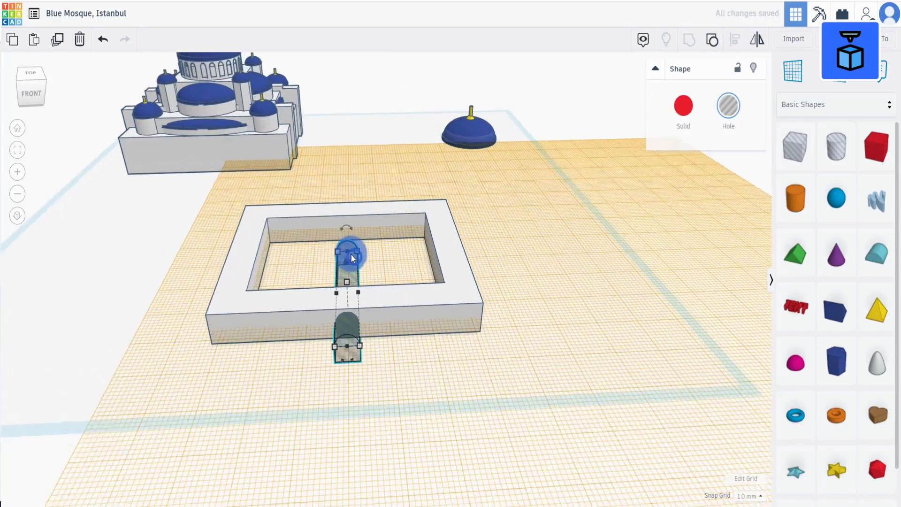
pyautogui.moveTo(346, 254); pyautogui.dragTo(345, 221)
pyautogui.moveTo(345, 221); pyautogui.dragTo(344, 217)
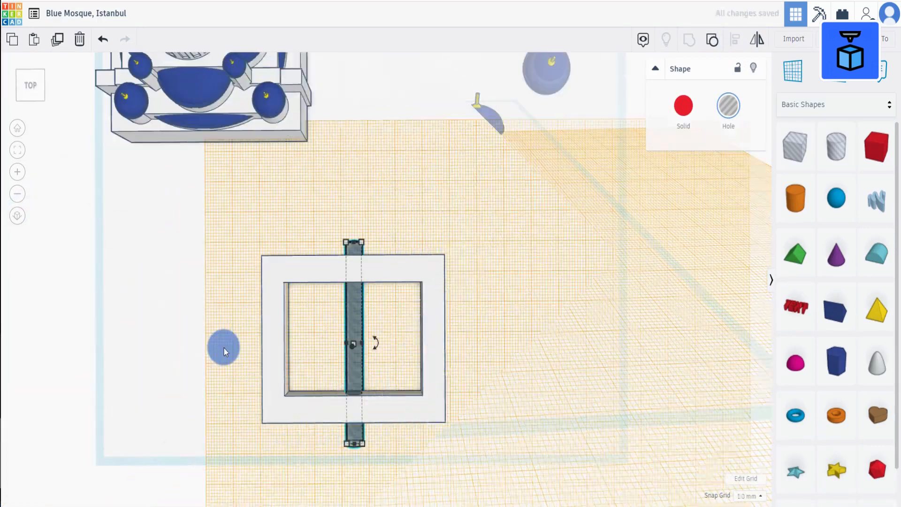
# Duplicate the arched hole and nudge the copy right, beside the original.
pyautogui.click(57, 39)
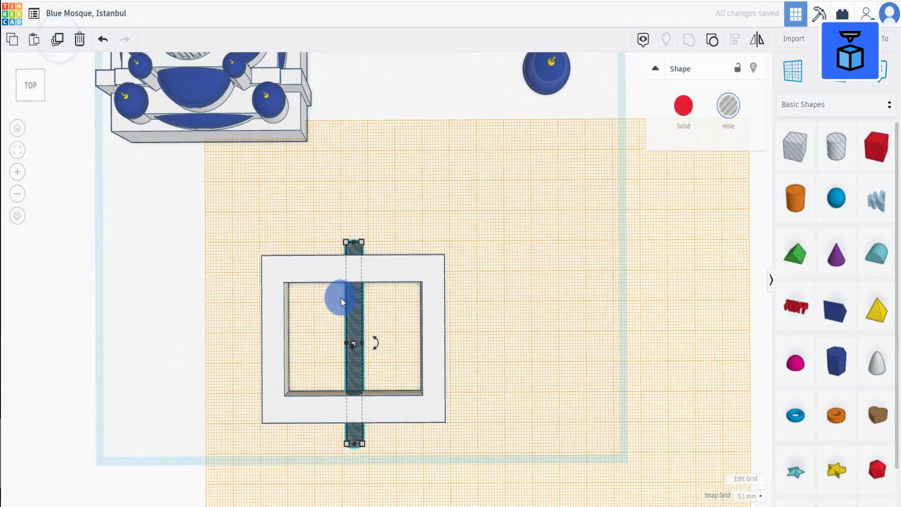
pyautogui.press('Right')
pyautogui.press('Right')
pyautogui.hotkey('shift', 'Right')
pyautogui.hotkey('shift', 'Right')
pyautogui.hotkey('shift', 'Right')
pyautogui.hotkey('shift', 'Right')
pyautogui.hotkey('shift', 'Right')
pyautogui.hotkey('shift', 'Right')
pyautogui.hotkey('shift', 'Right')
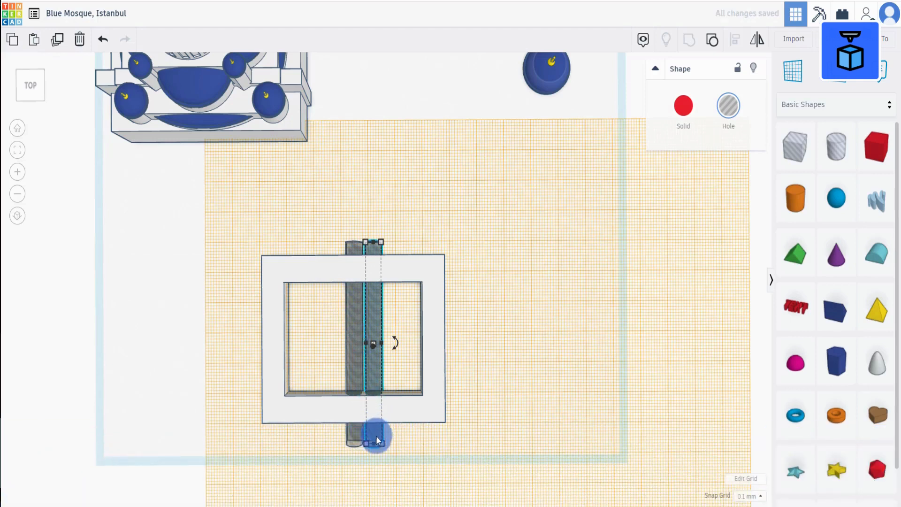
# Shorten the copied arched hole to about 41.8 mm so it fits inside the courtyard.
pyautogui.keyDown('alt'); pyautogui.moveTo(375, 440); pyautogui.dragTo(378, 408); pyautogui.keyUp('alt')
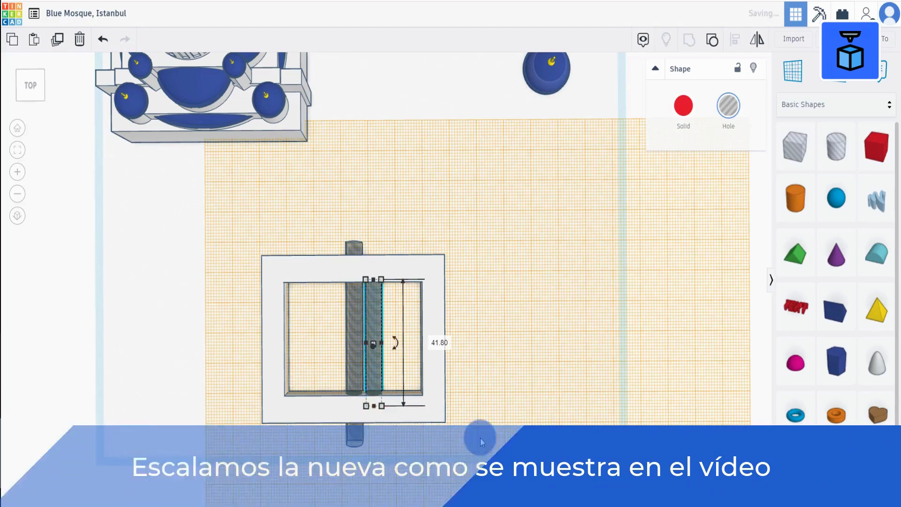
pyautogui.moveTo(480, 439); pyautogui.dragTo(480, 429, button='right')
pyautogui.click(483, 430)
pyautogui.click(378, 359)
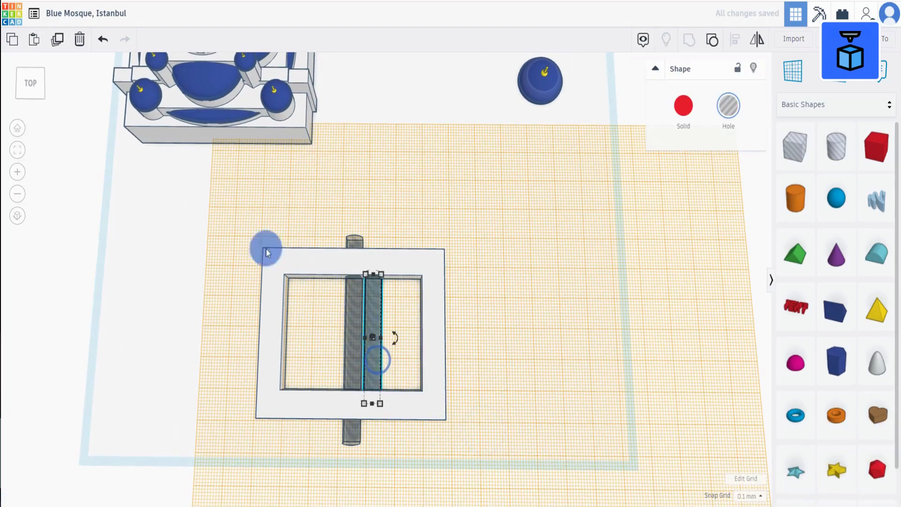
# Duplicate the short arched hole and nudge the copy right alongside the previous one.
pyautogui.click(57, 39)
pyautogui.press('Right')
pyautogui.press('Right')
pyautogui.press('Right')
pyautogui.press('Right')
pyautogui.press('Right')
pyautogui.press('Right')
pyautogui.press('Right')
pyautogui.press('Right')
pyautogui.press('Right')
pyautogui.press('Right')
pyautogui.press('Right')
pyautogui.press('Right')
pyautogui.press('Right')
pyautogui.press('Right')
pyautogui.press('Right')
pyautogui.press('Right')
pyautogui.press('Right')
pyautogui.press('Right')
pyautogui.press('Right')
pyautogui.press('Right')
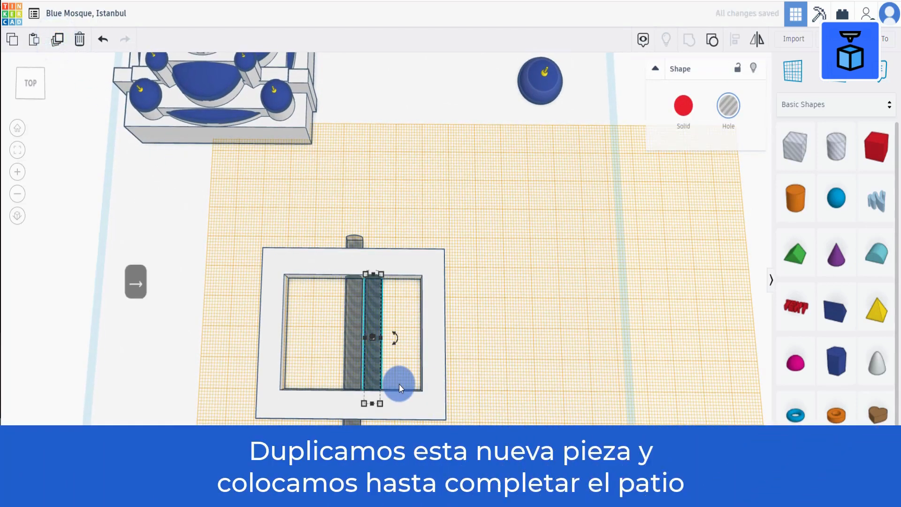
pyautogui.press('Right')
pyautogui.press('Right')
pyautogui.press('Right')
pyautogui.press('Right')
pyautogui.press('Right')
pyautogui.press('Right')
pyautogui.press('Right')
pyautogui.press('Right')
pyautogui.press('Right')
pyautogui.press('Right')
pyautogui.press('Right')
pyautogui.press('Right')
pyautogui.press('Right')
pyautogui.press('Right')
pyautogui.press('Right')
pyautogui.press('Right')
pyautogui.press('Right')
pyautogui.press('Right')
pyautogui.press('Right')
pyautogui.press('Right')
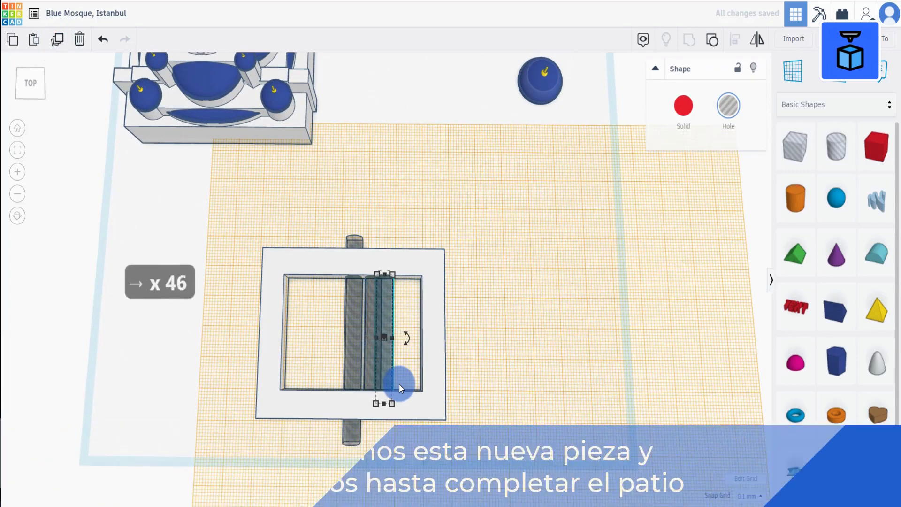
pyautogui.moveTo(474, 382); pyautogui.dragTo(536, 378, button='right')
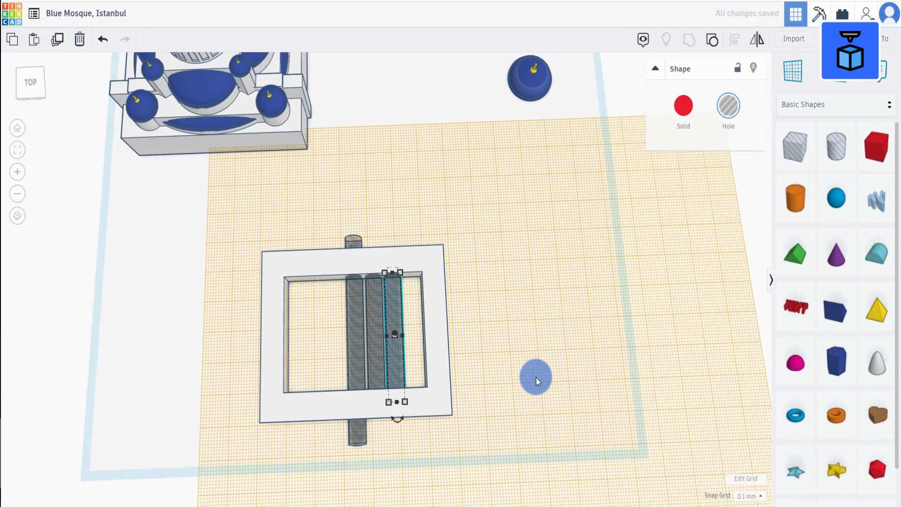
# Duplicate the arched holes and shift the copies left until seven arches fill the courtyard.
pyautogui.click(57, 39)
pyautogui.keyDown('shift'); pyautogui.click(395, 328); pyautogui.keyUp('shift')
pyautogui.keyDown('shift'); pyautogui.click(377, 354); pyautogui.keyUp('shift')
pyautogui.click(56, 40)
pyautogui.hotkey('shift', 'Left')
pyautogui.hotkey('shift', 'Left')
pyautogui.hotkey('shift', 'Left')
pyautogui.hotkey('shift', 'Left')
pyautogui.hotkey('shift', 'Left')
pyautogui.hotkey('shift', 'Left')
pyautogui.hotkey('shift', 'Left')
pyautogui.hotkey('shift', 'Left')
pyautogui.hotkey('shift', 'Left')
pyautogui.hotkey('shift', 'Left')
pyautogui.hotkey('shift', 'Left')
pyautogui.hotkey('shift', 'Left')
pyautogui.hotkey('shift', 'Left')
pyautogui.hotkey('shift', 'Left')
pyautogui.hotkey('shift', 'Left')
pyautogui.hotkey('shift', 'Left')
pyautogui.hotkey('shift', 'Left')
pyautogui.hotkey('shift', 'Left')
pyautogui.hotkey('shift', 'Left')
pyautogui.hotkey('shift', 'Left')
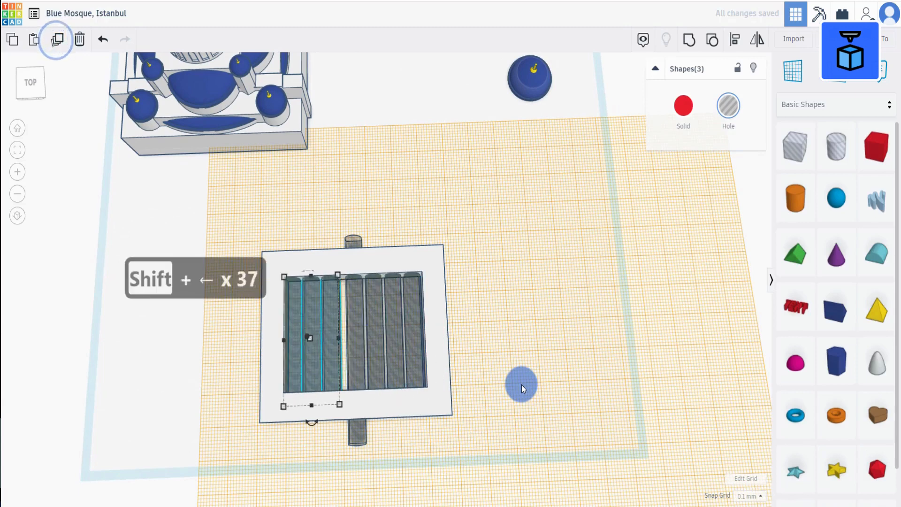
pyautogui.hotkey('shift', 'Right')
pyautogui.hotkey('shift', 'Right')
pyautogui.press('Left')
pyautogui.moveTo(522, 384); pyautogui.dragTo(558, 339, button='right')
pyautogui.click(522, 359)
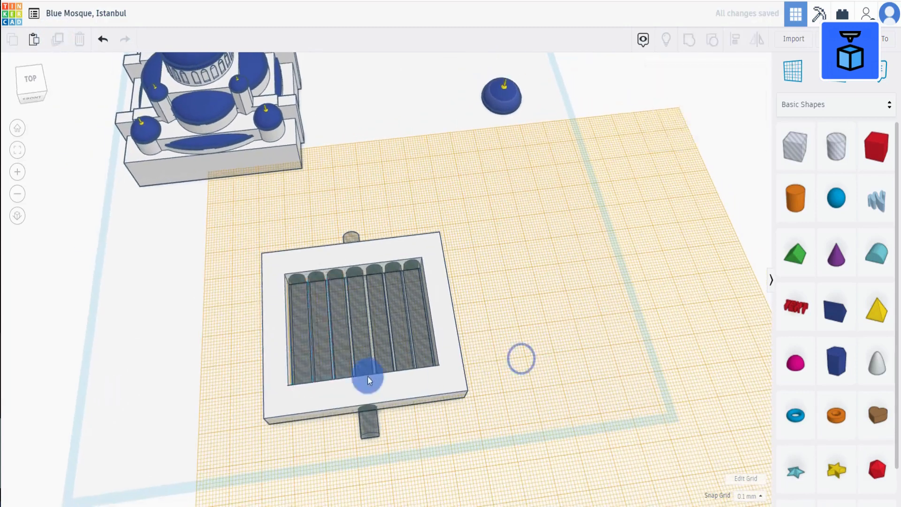
# Duplicate the central arched hole, rotate the copy 90° and stretch it across the courtyard interior near one end.
pyautogui.click(370, 422)
pyautogui.click(55, 40)
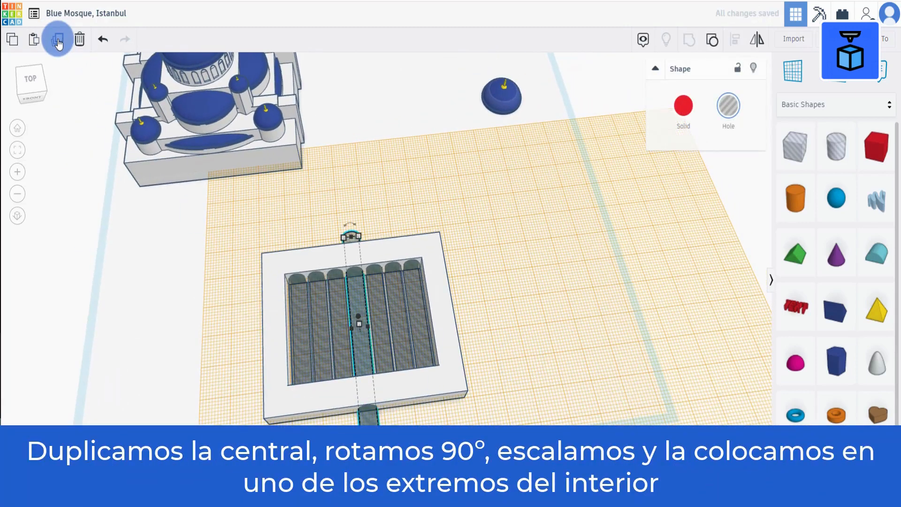
pyautogui.click(57, 39)
pyautogui.moveTo(370, 455); pyautogui.dragTo(491, 300)
pyautogui.moveTo(297, 334); pyautogui.dragTo(277, 338)
pyautogui.press('Up')
pyautogui.press('Up')
pyautogui.press('Up')
pyautogui.press('Up')
pyautogui.press('Up')
pyautogui.press('Up')
pyautogui.press('Up')
pyautogui.press('Up')
pyautogui.press('Up')
pyautogui.press('Up')
pyautogui.press('Up')
pyautogui.press('Up')
pyautogui.press('Up')
pyautogui.press('Up')
pyautogui.press('Up')
pyautogui.press('Up')
pyautogui.press('Up')
pyautogui.press('Up')
pyautogui.press('Up')
pyautogui.press('Up')
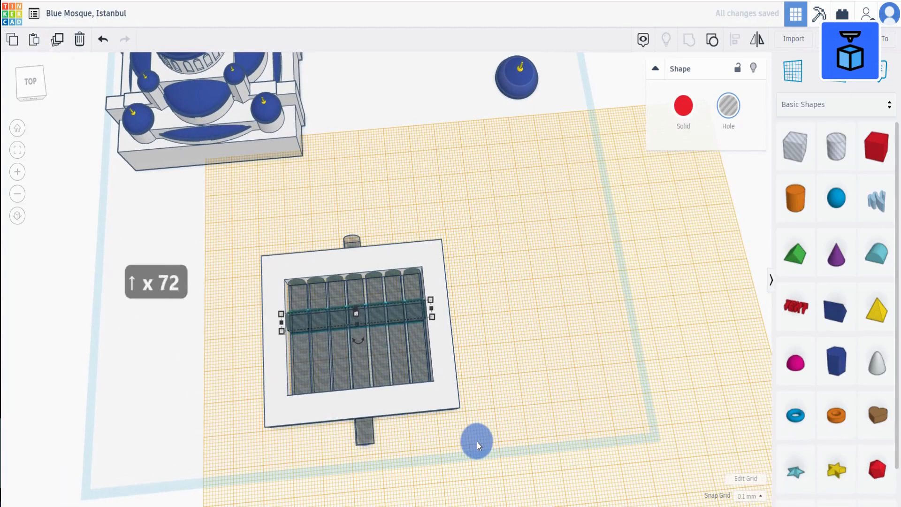
pyautogui.press('Up')
pyautogui.press('Up')
pyautogui.press('Up')
pyautogui.press('Up')
pyautogui.press('Up')
pyautogui.press('Up')
pyautogui.press('Up')
pyautogui.press('Up')
pyautogui.press('Up')
pyautogui.press('Up')
pyautogui.press('Up')
pyautogui.press('Up')
pyautogui.press('Up')
pyautogui.press('Up')
pyautogui.press('Up')
pyautogui.press('Up')
pyautogui.press('Up')
pyautogui.press('Up')
pyautogui.press('Up')
pyautogui.press('Up')
# Duplicate the crosswise hole repeatedly and shift the copies so the rows fill the courtyard interior.
pyautogui.click(58, 40)
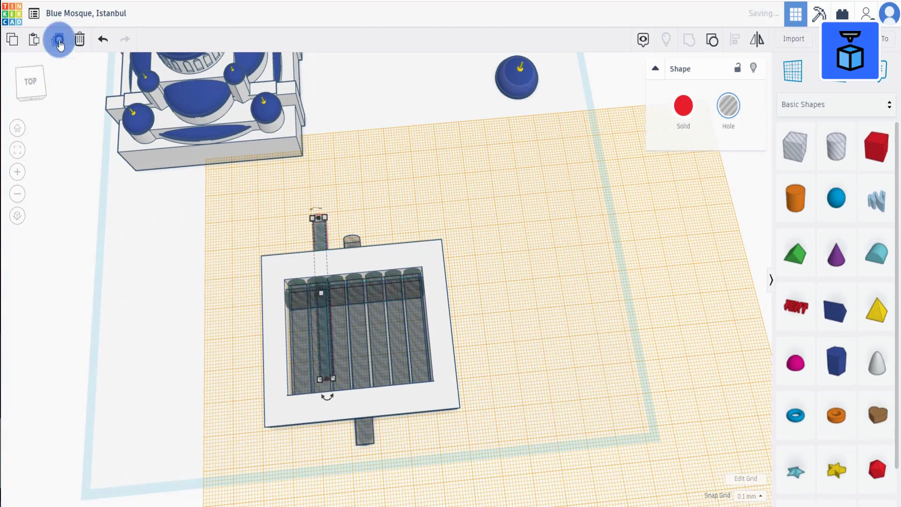
pyautogui.press('BackSpace')
pyautogui.click(286, 299)
pyautogui.click(58, 42)
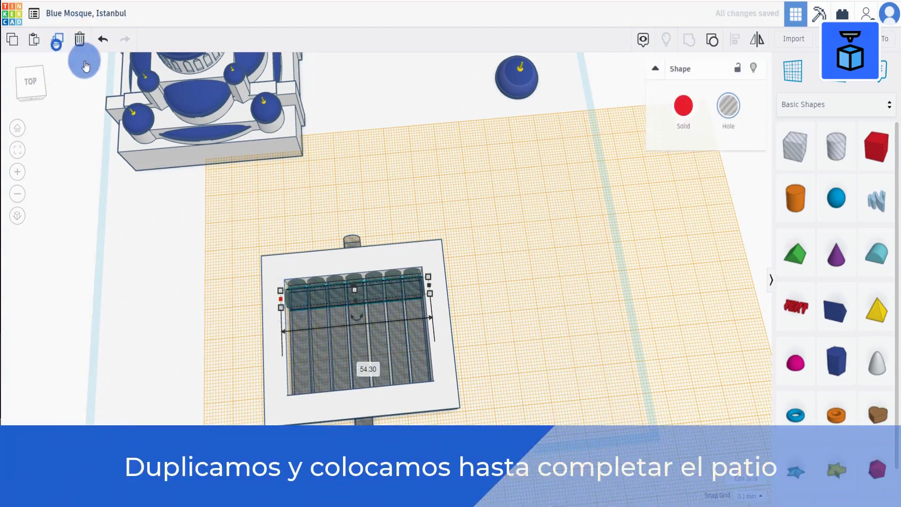
pyautogui.press('Down')
pyautogui.press('Down')
pyautogui.press('Down')
pyautogui.press('Down')
pyautogui.press('Down')
pyautogui.press('Down')
pyautogui.press('Down')
pyautogui.press('Down')
pyautogui.press('Down')
pyautogui.press('Down')
pyautogui.press('Down')
pyautogui.press('Down')
pyautogui.press('Down')
pyautogui.press('Down')
pyautogui.press('Down')
pyautogui.press('Down')
pyautogui.press('Down')
pyautogui.press('Down')
pyautogui.press('Down')
pyautogui.press('Down')
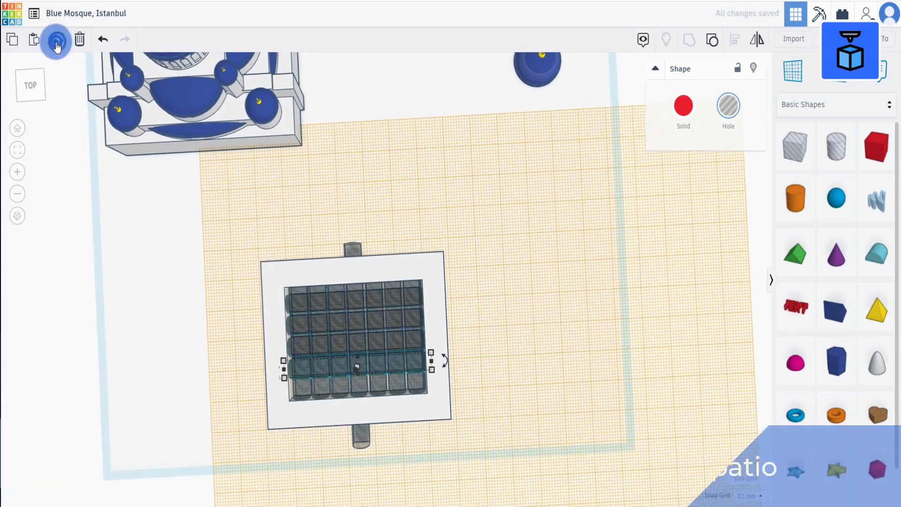
pyautogui.click(300, 302)
pyautogui.keyDown('shift'); pyautogui.click(289, 340); pyautogui.keyUp('shift')
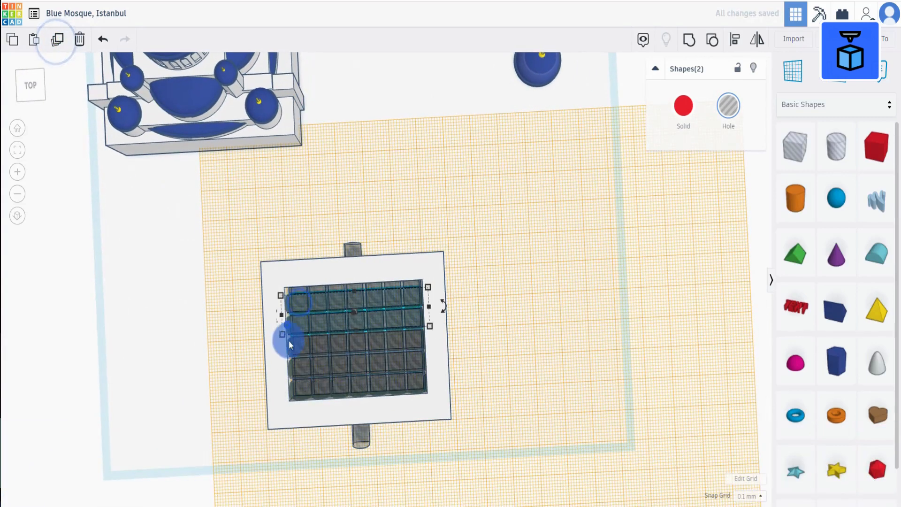
pyautogui.keyDown('shift'); pyautogui.click(288, 346); pyautogui.keyUp('shift')
pyautogui.keyDown('shift'); pyautogui.click(288, 368); pyautogui.keyUp('shift')
pyautogui.keyDown('shift'); pyautogui.click(290, 390); pyautogui.keyUp('shift')
pyautogui.press('Up')
pyautogui.press('Up')
pyautogui.press('Up')
pyautogui.press('Up')
pyautogui.press('Up')
pyautogui.press('Up')
pyautogui.press('Up')
pyautogui.press('Up')
pyautogui.click(517, 341)
# Select the courtyard frame with all its holes and group them into one piece.
pyautogui.moveTo(189, 211); pyautogui.dragTo(512, 460)
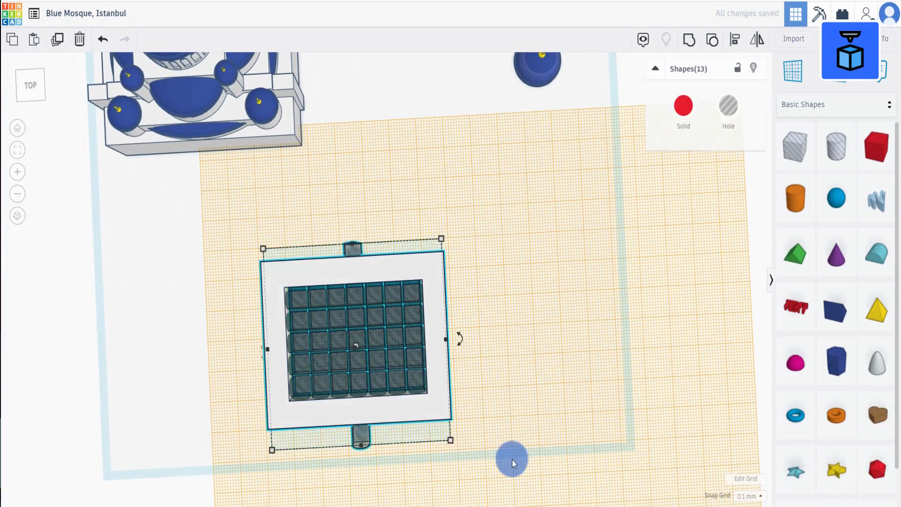
pyautogui.click(688, 41)
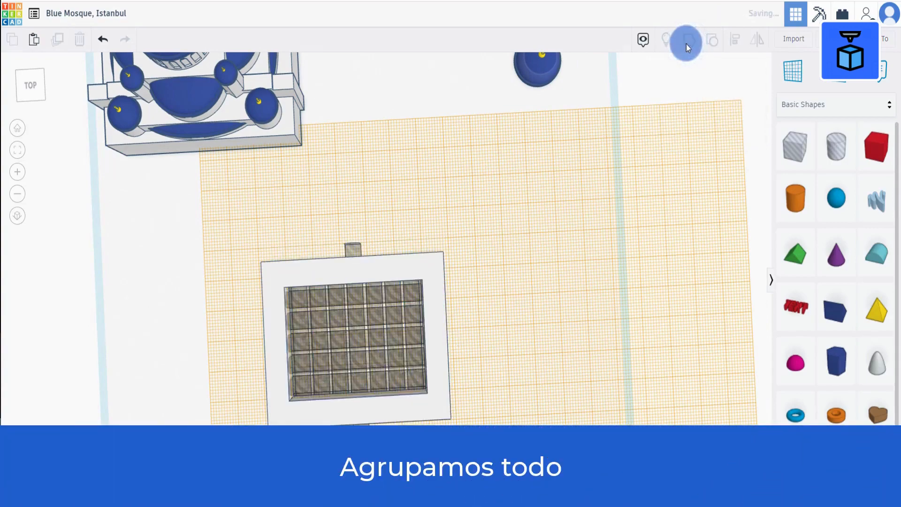
pyautogui.moveTo(493, 292); pyautogui.dragTo(485, 246, button='right')
# Select the mosque and the courtyard and align them on their centre line.
pyautogui.moveTo(170, 408); pyautogui.dragTo(422, 137)
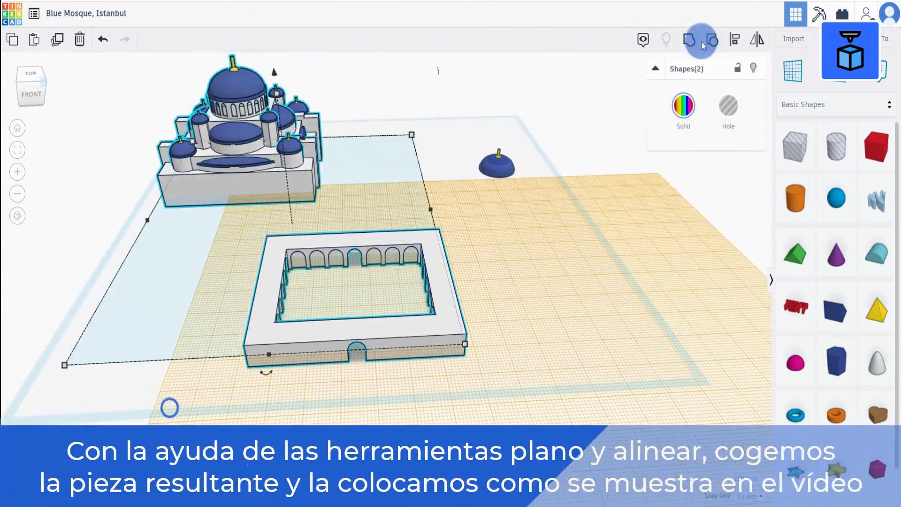
pyautogui.click(737, 38)
pyautogui.click(266, 372)
pyautogui.click(513, 322)
# Place a workplane on the mosque's front face, drop the courtyard against it, and reset the workplane.
pyautogui.click(796, 72)
pyautogui.click(303, 188)
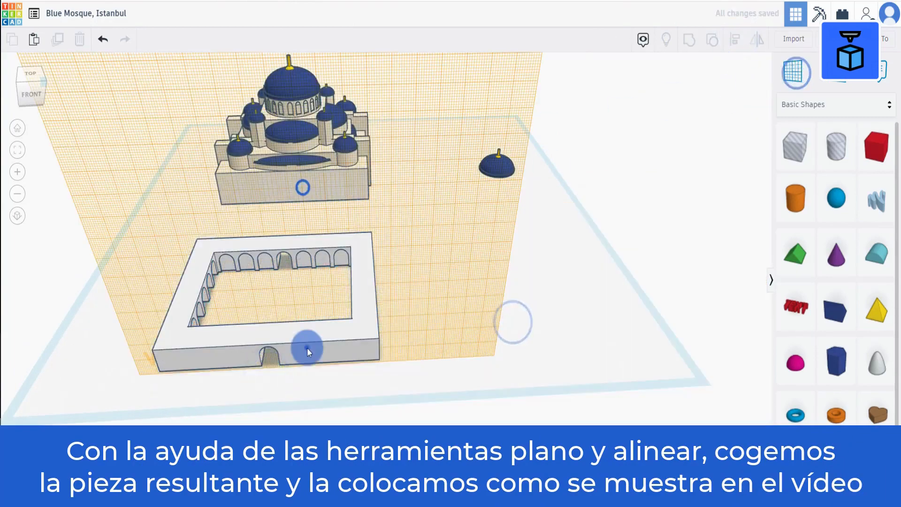
pyautogui.click(307, 348)
pyautogui.press('d')
pyautogui.click(402, 350)
pyautogui.click(794, 72)
pyautogui.click(431, 326)
# Select the courtyard and the mosque together, group them, and return to the home view.
pyautogui.moveTo(223, 322); pyautogui.dragTo(214, 348, button='right')
pyautogui.moveTo(178, 334); pyautogui.dragTo(405, 69)
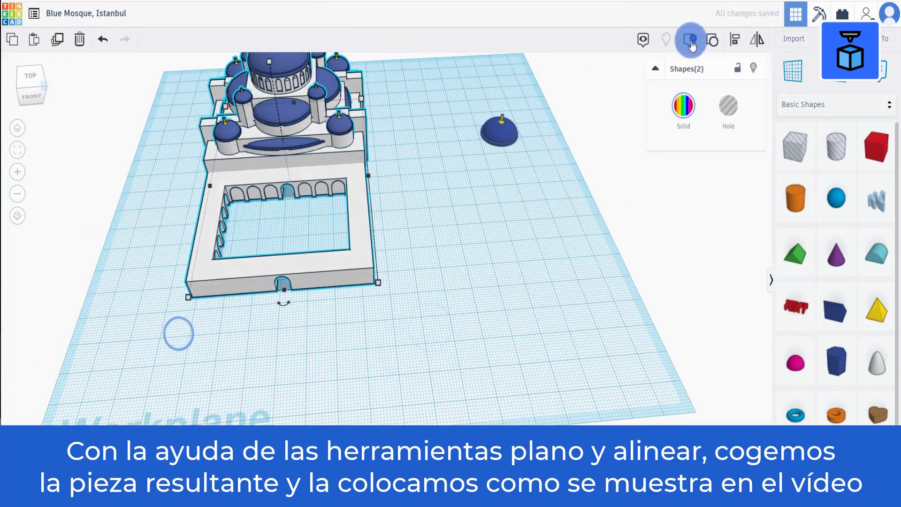
pyautogui.click(692, 41)
pyautogui.click(18, 127)
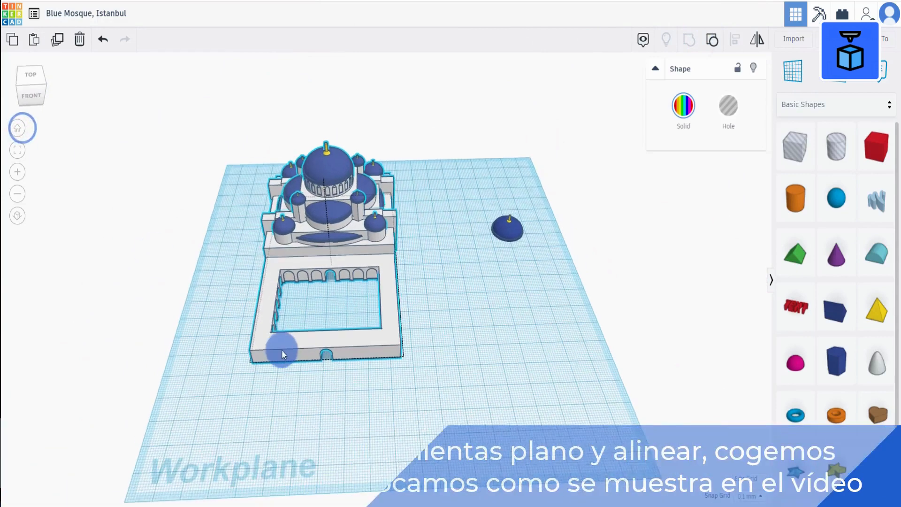
# Move the spare dome onto the top of the courtyard wall using a workplane placed on the wall.
pyautogui.moveTo(303, 329); pyautogui.dragTo(286, 307, button='right')
pyautogui.click(478, 262)
pyautogui.moveTo(460, 267); pyautogui.dragTo(462, 248, button='right')
pyautogui.click(463, 181)
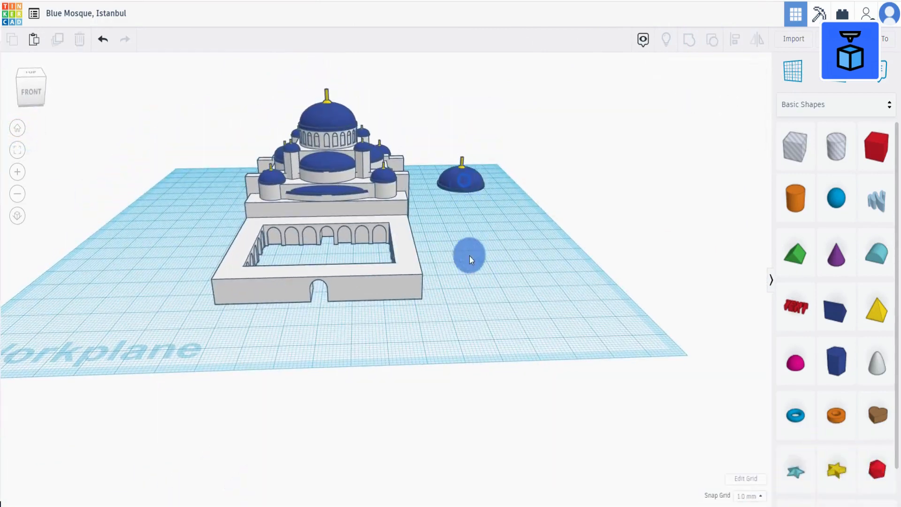
pyautogui.moveTo(470, 255); pyautogui.dragTo(500, 299)
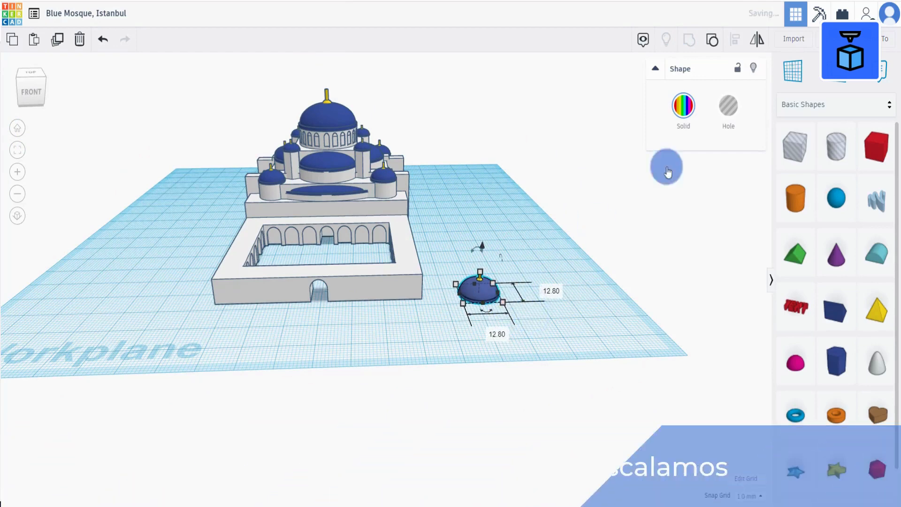
pyautogui.click(793, 70)
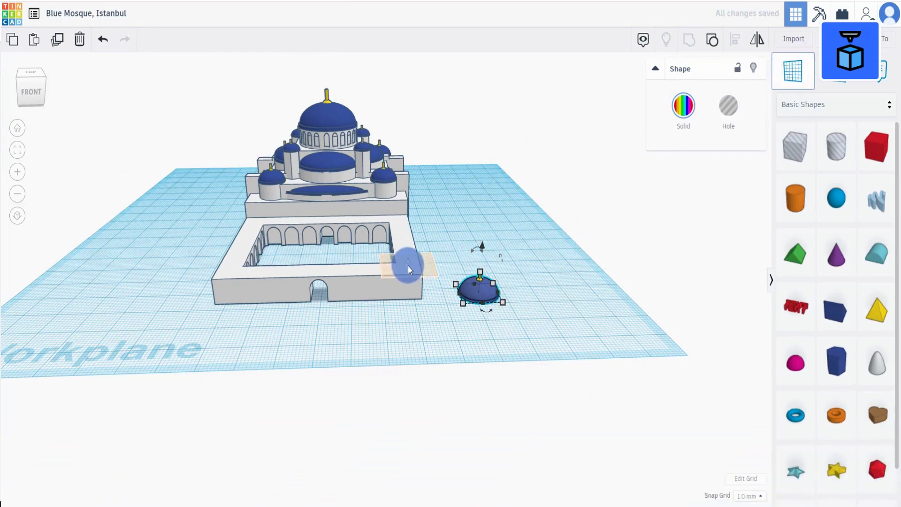
pyautogui.click(407, 266)
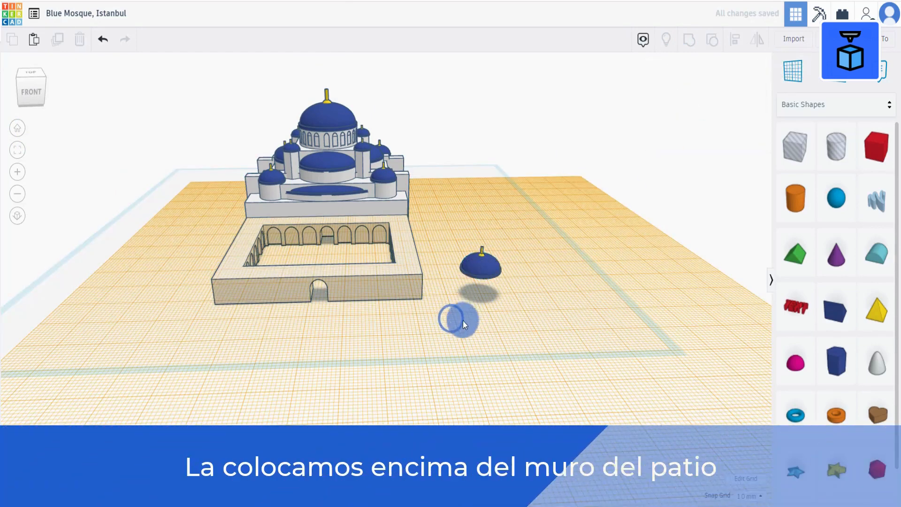
pyautogui.moveTo(458, 280); pyautogui.dragTo(405, 275)
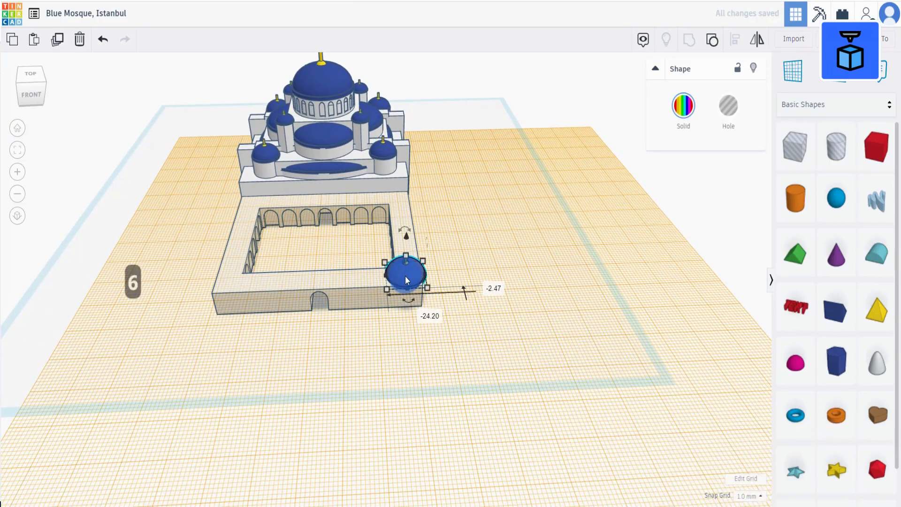
# Scale the dome down to 8.80 mm across on the wall top.
pyautogui.press('f')
pyautogui.moveTo(407, 277); pyautogui.dragTo(447, 344, button='right')
pyautogui.scroll(-2, 457, 353)
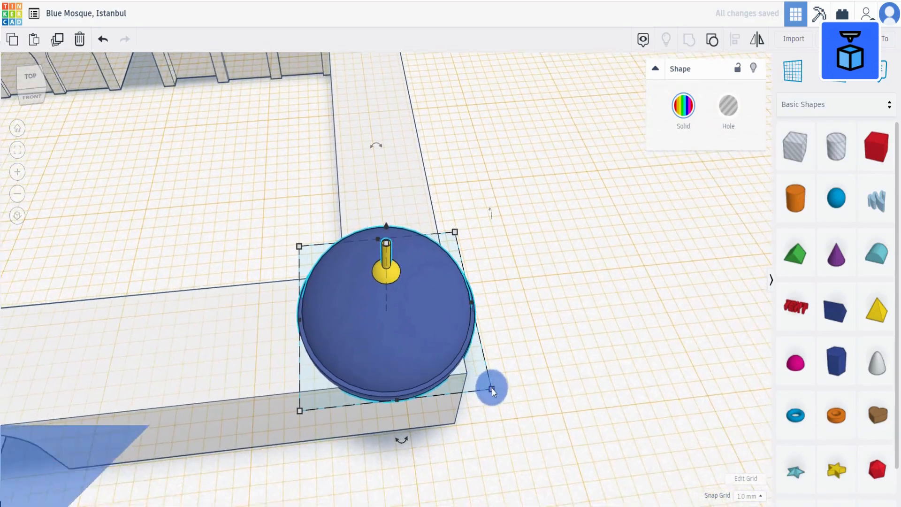
pyautogui.moveTo(492, 388); pyautogui.dragTo(450, 369)
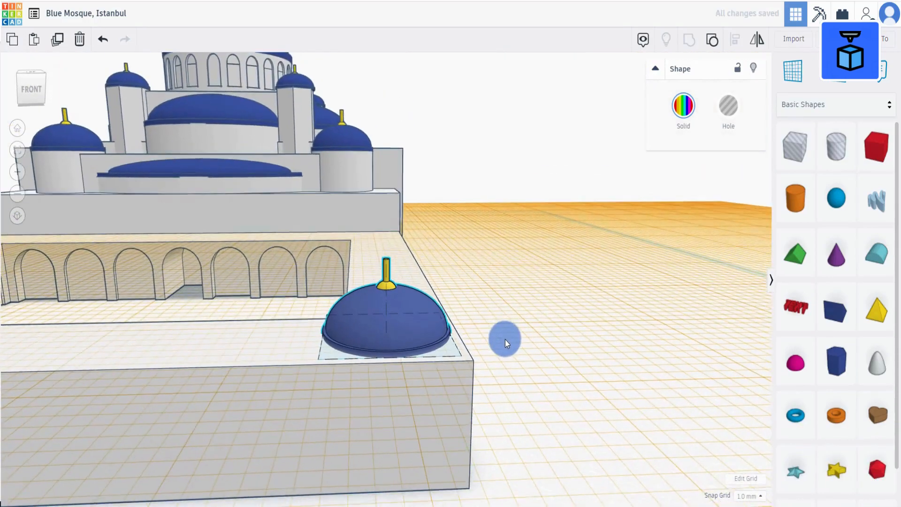
pyautogui.scroll(3, 505, 341)
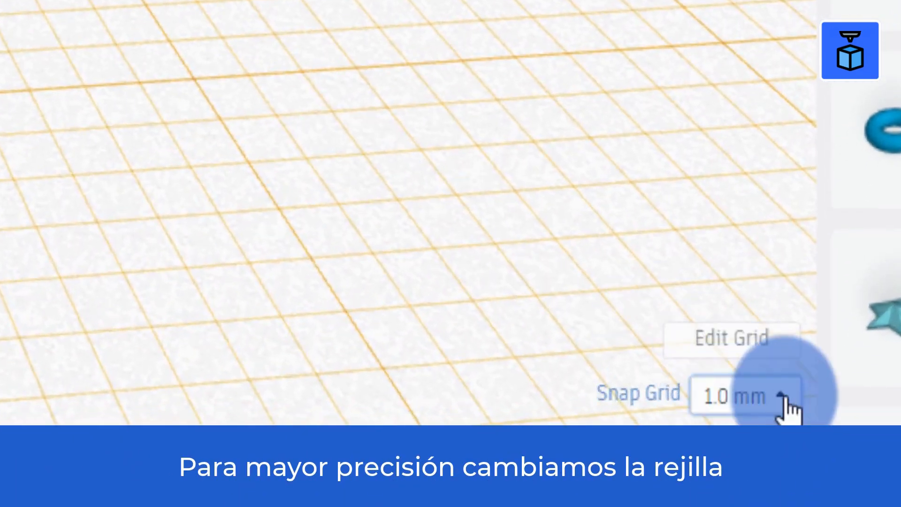
# Set the snap grid to 0.1 mm and nudge the dome into the front corner of the wall.
pyautogui.click(787, 401)
pyautogui.click(747, 102)
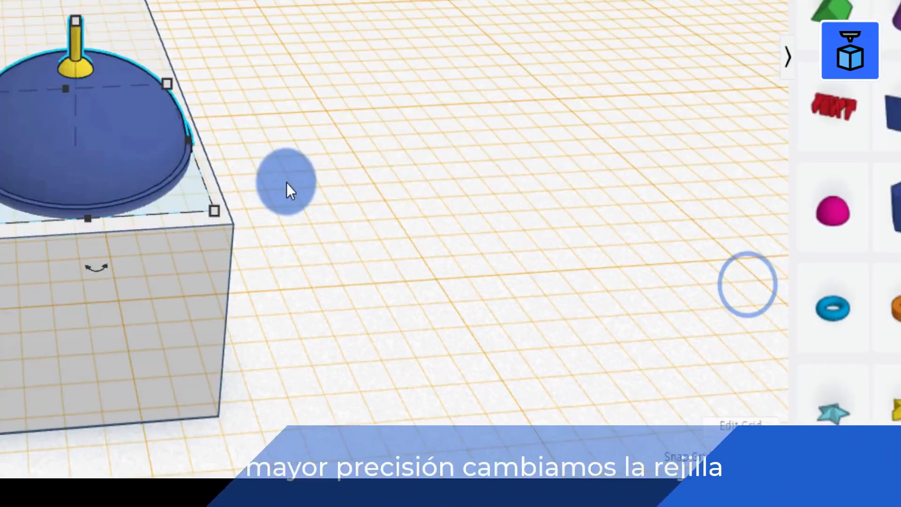
pyautogui.press('Up')
pyautogui.press('Right')
pyautogui.press('Right')
pyautogui.press('Right')
pyautogui.press('Down')
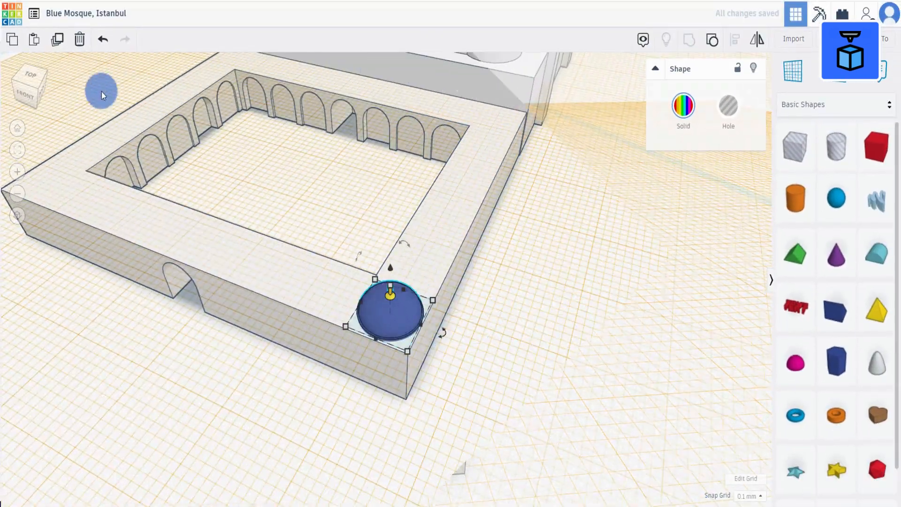
# Duplicate the dome and place the copy next to it along the side wall.
pyautogui.click(57, 39)
pyautogui.moveTo(400, 316); pyautogui.dragTo(426, 268)
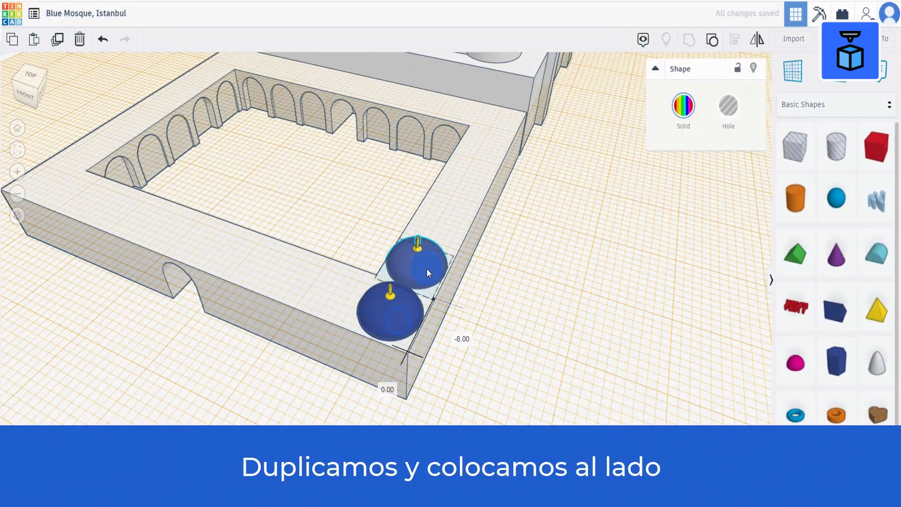
pyautogui.moveTo(445, 294); pyautogui.dragTo(520, 363, button='right')
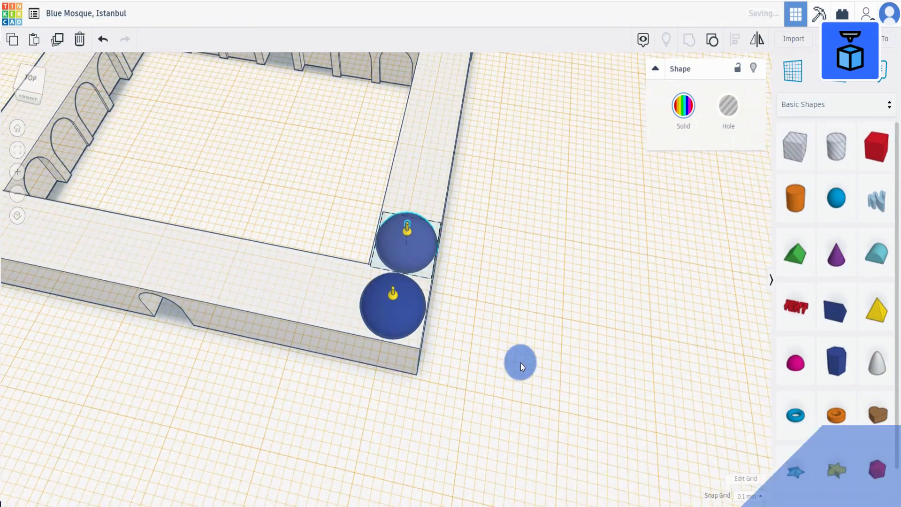
# Align the two domes with each other along the wall.
pyautogui.keyDown('shift'); pyautogui.click(401, 325); pyautogui.keyUp('shift')
pyautogui.click(736, 39)
pyautogui.click(389, 361)
pyautogui.moveTo(570, 303); pyautogui.dragTo(496, 248, button='right')
pyautogui.click(564, 335)
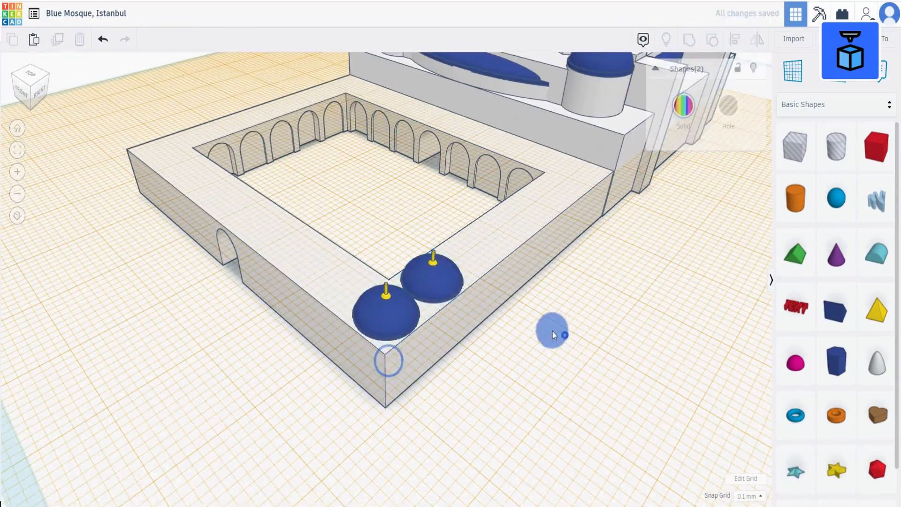
# Duplicate both domes and shift the copies further along the wall.
pyautogui.click(437, 282)
pyautogui.keyDown('shift'); pyautogui.click(387, 316); pyautogui.keyUp('shift')
pyautogui.click(56, 40)
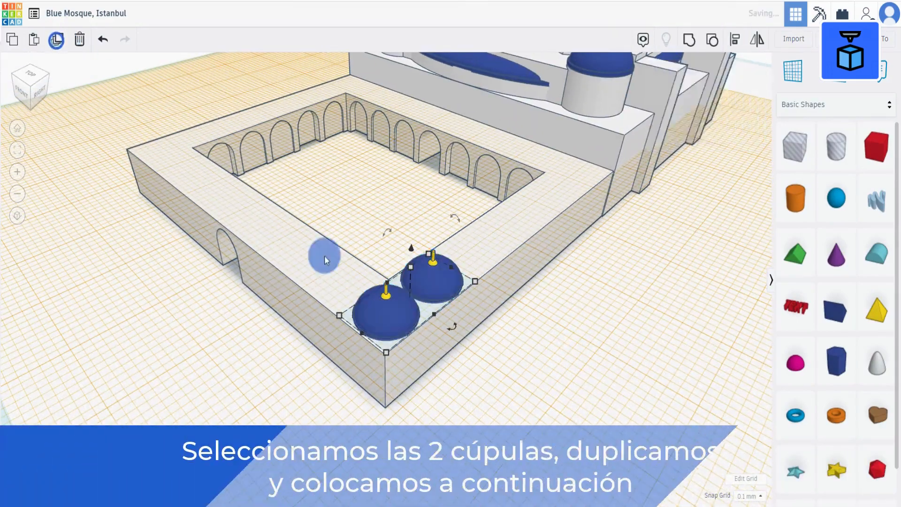
pyautogui.moveTo(567, 396); pyautogui.dragTo(486, 385, button='right')
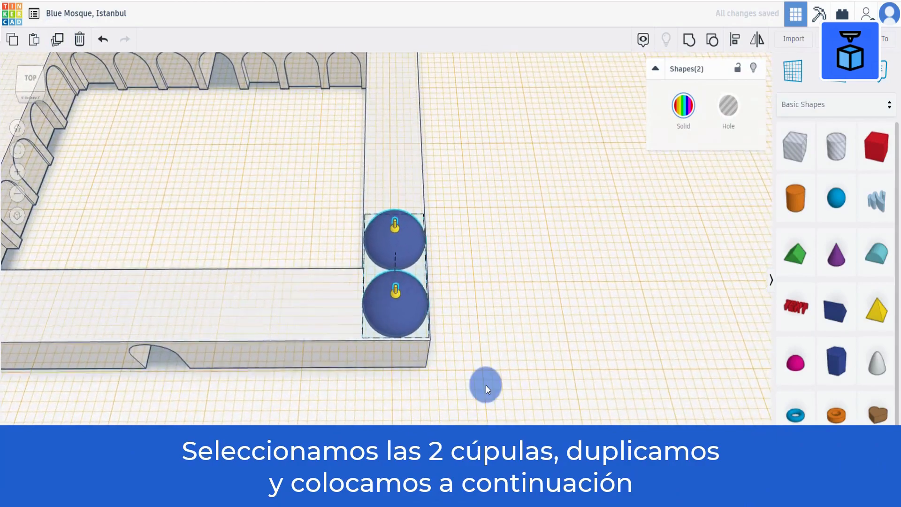
pyautogui.hotkey('shift', 'Up')
pyautogui.hotkey('shift', 'Up')
pyautogui.hotkey('shift', 'Up')
pyautogui.hotkey('shift', 'Up')
pyautogui.hotkey('shift', 'Up')
pyautogui.hotkey('shift', 'Up')
pyautogui.hotkey('shift', 'Up')
pyautogui.hotkey('shift', 'Up')
pyautogui.hotkey('shift', 'Up')
pyautogui.hotkey('shift', 'Up')
pyautogui.hotkey('shift', 'Up')
pyautogui.hotkey('shift', 'Up')
pyautogui.hotkey('shift', 'Up')
pyautogui.hotkey('shift', 'Up')
pyautogui.hotkey('shift', 'Up')
pyautogui.hotkey('shift', 'Up')
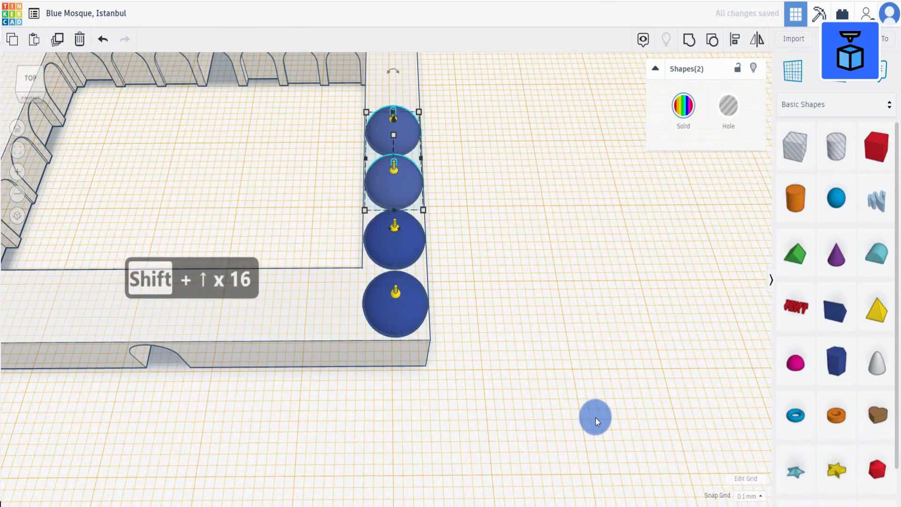
pyautogui.moveTo(499, 332); pyautogui.dragTo(371, 299, button='right')
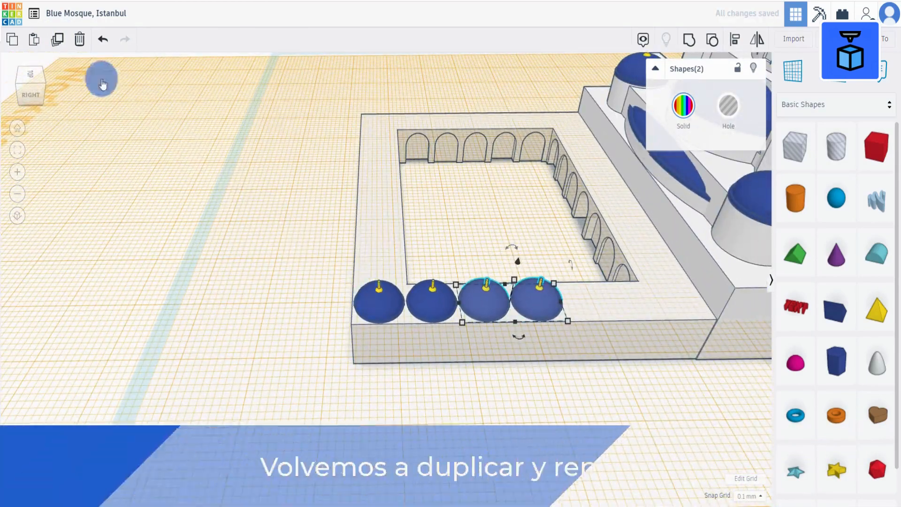
# Keep duplicating domes and nudging the copies along the front wall up to the mosque.
pyautogui.click(58, 39)
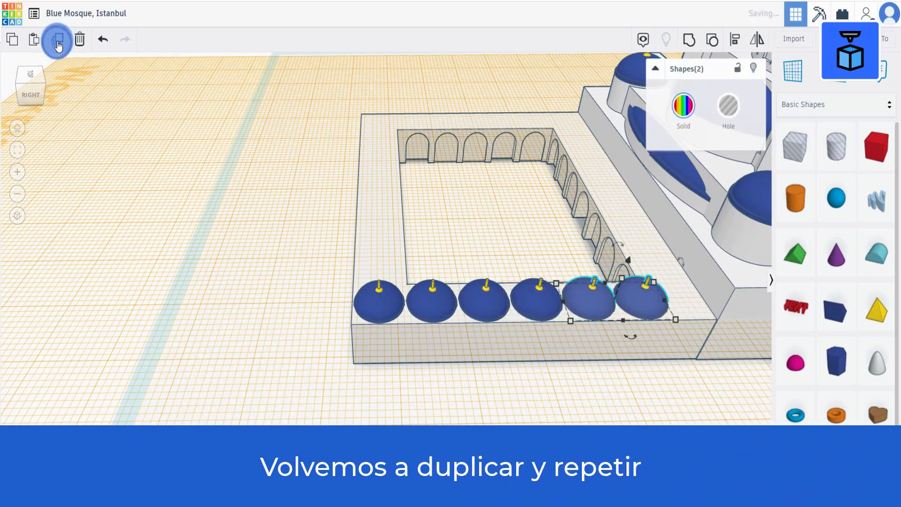
pyautogui.click(469, 384)
pyautogui.click(643, 303)
pyautogui.click(57, 39)
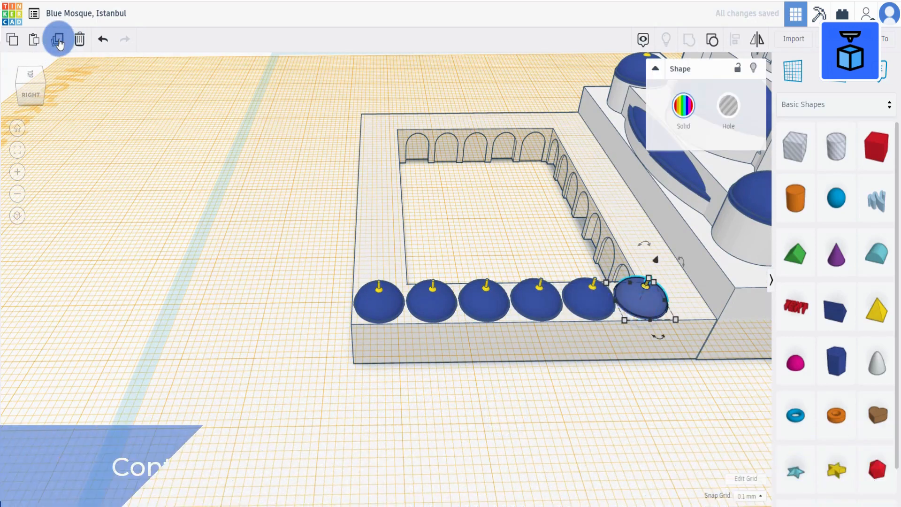
pyautogui.press('Right')
pyautogui.press('Right')
pyautogui.press('Right')
pyautogui.press('Right')
pyautogui.press('Right')
pyautogui.press('Right')
pyautogui.press('Right')
pyautogui.press('Right')
pyautogui.press('Right')
pyautogui.press('Right')
pyautogui.press('Right')
pyautogui.press('Right')
pyautogui.press('Right')
pyautogui.press('Right')
pyautogui.press('Right')
pyautogui.press('Right')
pyautogui.press('Right')
pyautogui.press('Right')
pyautogui.press('Right')
pyautogui.press('Right')
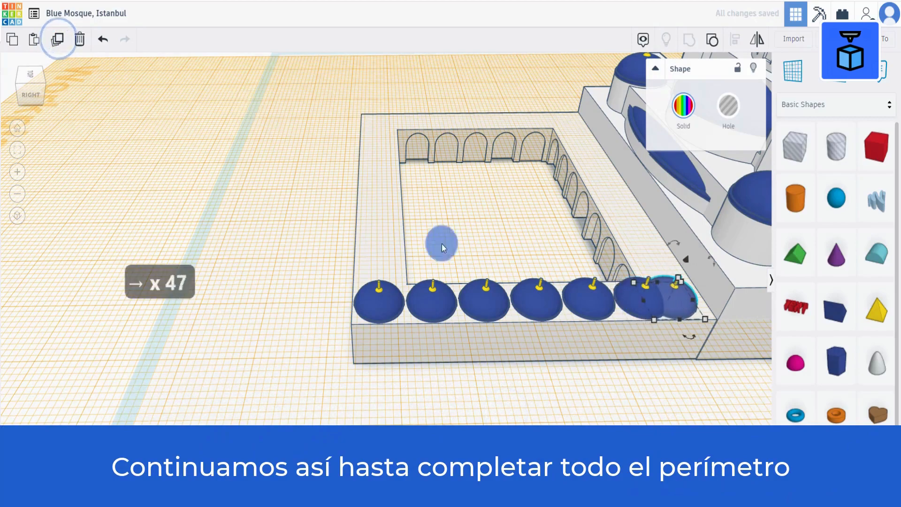
pyautogui.press('Right')
pyautogui.press('Right')
pyautogui.press('Right')
pyautogui.press('Right')
pyautogui.press('Right')
pyautogui.press('Right')
pyautogui.press('Right')
pyautogui.press('Right')
pyautogui.press('Right')
pyautogui.press('Right')
pyautogui.press('Right')
pyautogui.press('Right')
pyautogui.press('Right')
pyautogui.press('Right')
pyautogui.press('Right')
pyautogui.press('Right')
pyautogui.press('f')
pyautogui.press('Right')
pyautogui.press('Right')
pyautogui.press('Right')
pyautogui.press('Right')
pyautogui.press('Right')
pyautogui.press('Right')
pyautogui.press('Right')
pyautogui.press('Right')
pyautogui.press('Right')
pyautogui.press('Right')
pyautogui.press('Right')
pyautogui.press('Right')
pyautogui.press('Right')
pyautogui.press('Right')
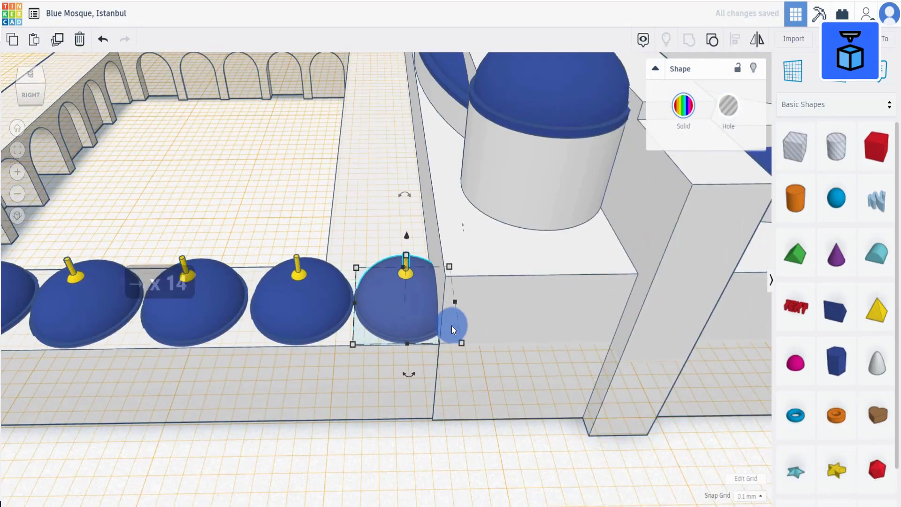
# Select the row of domes along the front wall, duplicate them and move the copies to the opposite courtyard wall.
pyautogui.scroll(-5, 452, 326)
pyautogui.moveTo(332, 400); pyautogui.dragTo(353, 414, button='right')
pyautogui.click(108, 308)
pyautogui.keyDown('shift'); pyautogui.click(162, 306); pyautogui.keyUp('shift')
pyautogui.keyDown('shift'); pyautogui.click(211, 308); pyautogui.keyUp('shift')
pyautogui.keyDown('shift'); pyautogui.click(253, 303); pyautogui.keyUp('shift')
pyautogui.keyDown('shift'); pyautogui.click(300, 301); pyautogui.keyUp('shift')
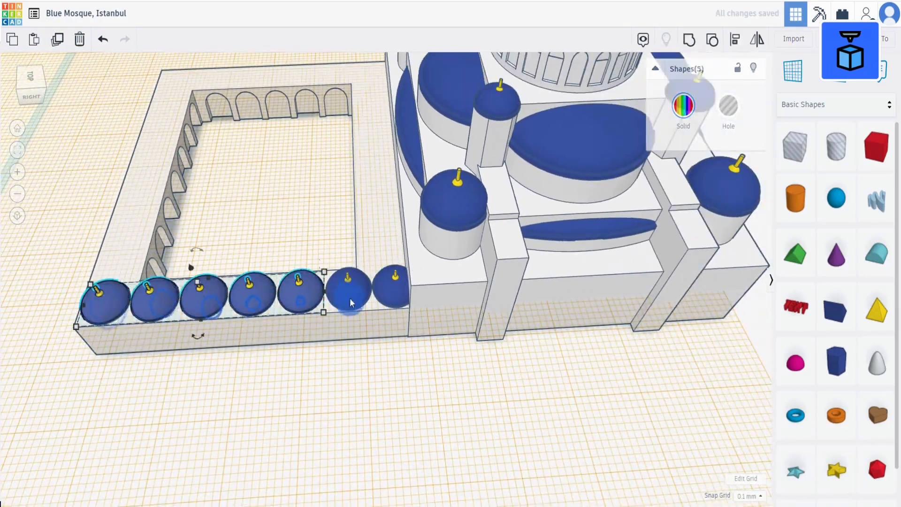
pyautogui.keyDown('shift'); pyautogui.click(351, 302); pyautogui.keyUp('shift')
pyautogui.keyDown('shift'); pyautogui.click(394, 287); pyautogui.keyUp('shift')
pyautogui.hotkey('ctrl', 'd')
pyautogui.press('Up')
pyautogui.press('Up')
pyautogui.press('Up')
pyautogui.press('Up')
pyautogui.press('Up')
pyautogui.press('Up')
pyautogui.press('Up')
pyautogui.press('Up')
pyautogui.press('Up')
pyautogui.press('Up')
pyautogui.press('Up')
pyautogui.press('Up')
pyautogui.press('Up')
pyautogui.hotkey('shift', 'Up')
pyautogui.hotkey('shift', 'Up')
pyautogui.hotkey('shift', 'Up')
pyautogui.hotkey('shift', 'Up')
pyautogui.hotkey('shift', 'Up')
pyautogui.hotkey('shift', 'Up')
pyautogui.hotkey('shift', 'Up')
pyautogui.hotkey('shift', 'Up')
pyautogui.hotkey('shift', 'Up')
pyautogui.hotkey('shift', 'Up')
pyautogui.hotkey('shift', 'Up')
pyautogui.hotkey('shift', 'Up')
pyautogui.hotkey('shift', 'Up')
pyautogui.hotkey('shift', 'Up')
pyautogui.hotkey('shift', 'Up')
pyautogui.hotkey('shift', 'Up')
pyautogui.hotkey('shift', 'Up')
pyautogui.hotkey('shift', 'Up')
pyautogui.hotkey('shift', 'Up')
pyautogui.hotkey('shift', 'Up')
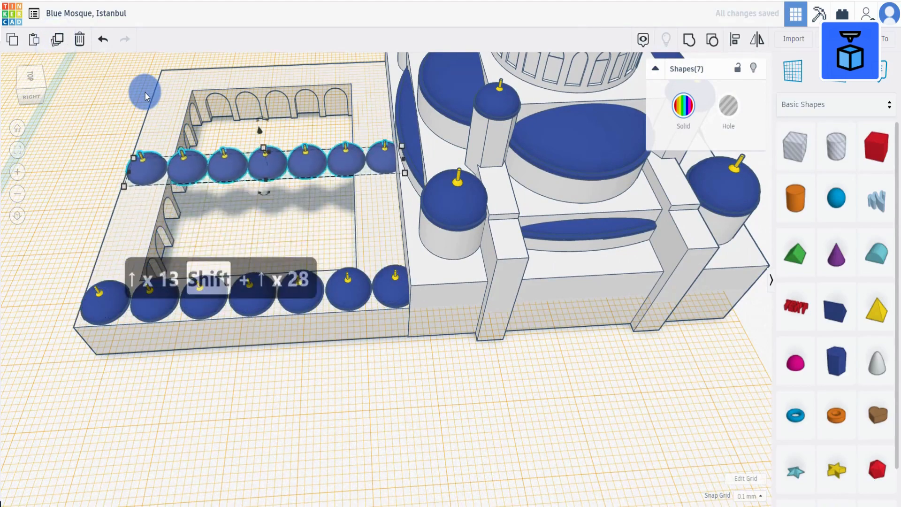
pyautogui.hotkey('shift', 'Up')
pyautogui.hotkey('shift', 'Up')
pyautogui.hotkey('shift', 'Up')
pyautogui.hotkey('shift', 'Up')
pyautogui.hotkey('shift', 'Up')
pyautogui.hotkey('shift', 'Up')
pyautogui.hotkey('shift', 'Up')
pyautogui.hotkey('shift', 'Up')
pyautogui.hotkey('shift', 'Up')
pyautogui.hotkey('shift', 'Up')
pyautogui.hotkey('shift', 'Up')
pyautogui.hotkey('shift', 'Up')
pyautogui.hotkey('shift', 'Up')
pyautogui.hotkey('shift', 'Up')
pyautogui.hotkey('shift', 'Up')
pyautogui.hotkey('shift', 'Up')
pyautogui.hotkey('shift', 'Up')
pyautogui.hotkey('shift', 'Up')
pyautogui.hotkey('shift', 'Up')
pyautogui.hotkey('shift', 'Up')
pyautogui.moveTo(145, 93); pyautogui.dragTo(286, 328, button='right')
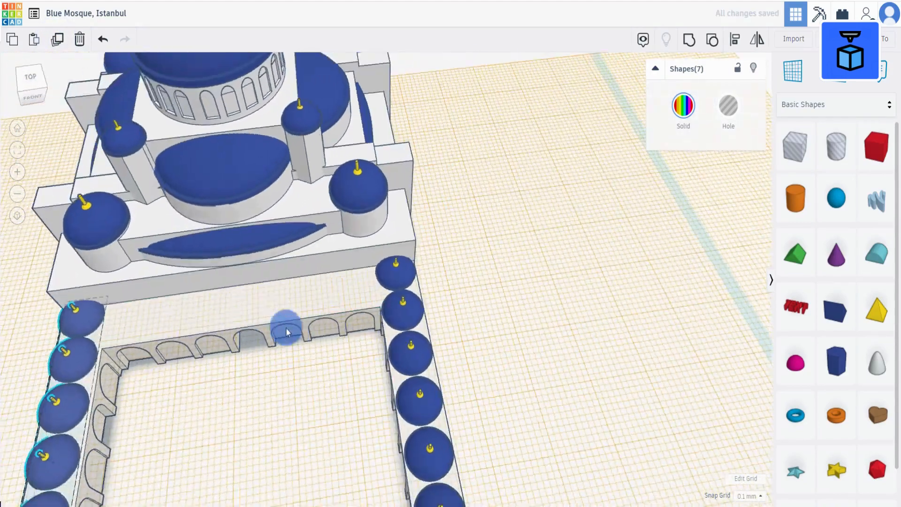
pyautogui.moveTo(286, 327); pyautogui.dragTo(379, 253, button='middle')
pyautogui.moveTo(378, 253); pyautogui.dragTo(373, 270, button='right')
pyautogui.click(330, 423)
pyautogui.click(556, 301)
pyautogui.keyDown('shift'); pyautogui.click(525, 263); pyautogui.keyUp('shift')
pyautogui.keyDown('shift'); pyautogui.click(503, 229); pyautogui.keyUp('shift')
pyautogui.keyDown('shift'); pyautogui.click(488, 192); pyautogui.keyUp('shift')
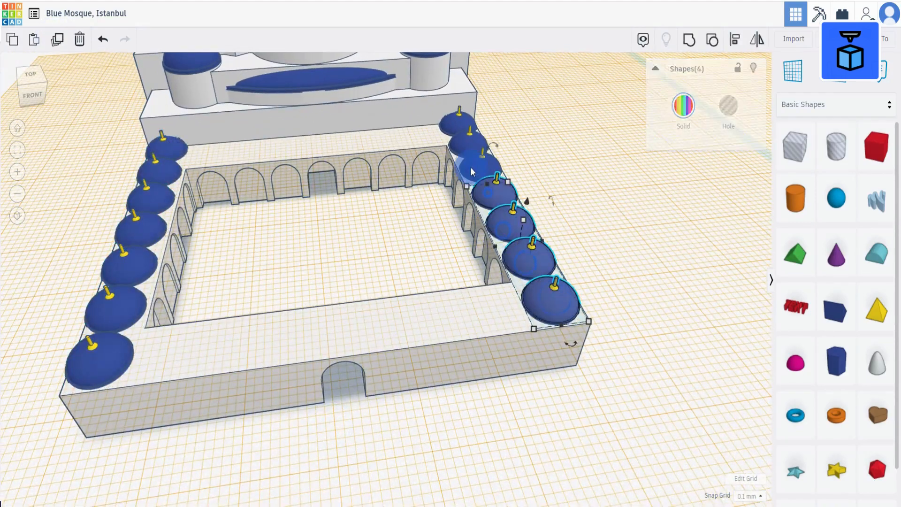
pyautogui.keyDown('shift'); pyautogui.click(470, 166); pyautogui.keyUp('shift')
pyautogui.click(446, 124)
pyautogui.keyDown('shift'); pyautogui.click(463, 155); pyautogui.keyUp('shift')
pyautogui.keyDown('shift'); pyautogui.click(489, 197); pyautogui.keyUp('shift')
pyautogui.keyDown('shift'); pyautogui.click(501, 234); pyautogui.keyUp('shift')
pyautogui.keyDown('shift'); pyautogui.click(518, 261); pyautogui.keyUp('shift')
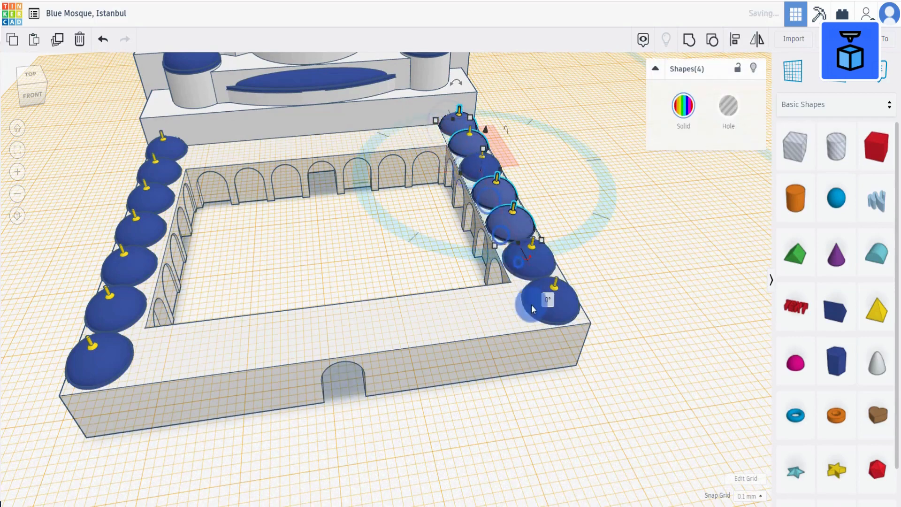
pyautogui.keyDown('shift'); pyautogui.click(531, 304); pyautogui.keyUp('shift')
pyautogui.click(58, 40)
pyautogui.moveTo(570, 347); pyautogui.dragTo(664, 200)
pyautogui.press('Delete')
# Select the domes along the side wall, duplicate them and move the copies onto the front wall.
pyautogui.click(359, 208)
pyautogui.click(451, 122)
pyautogui.keyDown('shift'); pyautogui.click(475, 171); pyautogui.keyUp('shift')
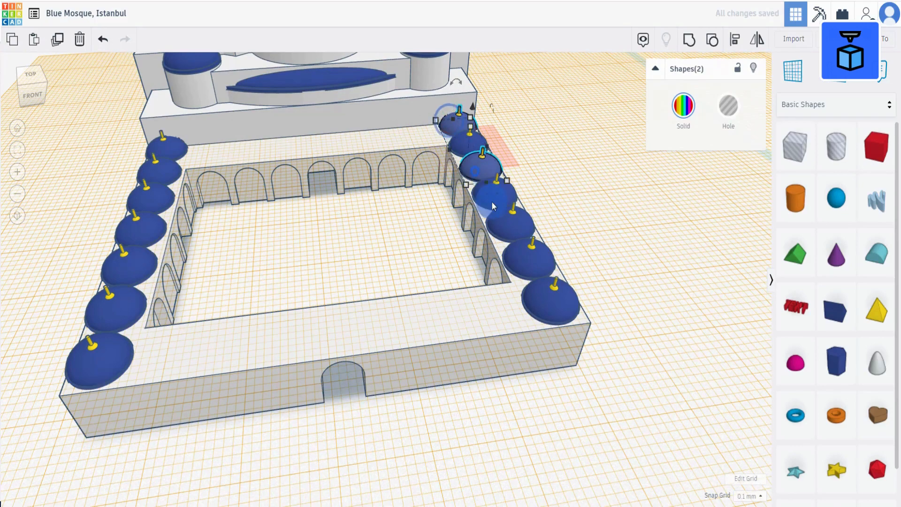
pyautogui.keyDown('shift'); pyautogui.click(492, 203); pyautogui.keyUp('shift')
pyautogui.keyDown('shift'); pyautogui.click(493, 231); pyautogui.keyUp('shift')
pyautogui.keyDown('shift'); pyautogui.click(517, 261); pyautogui.keyUp('shift')
pyautogui.keyDown('shift'); pyautogui.click(541, 305); pyautogui.keyUp('shift')
pyautogui.scroll(3, 485, 109)
pyautogui.keyDown('shift'); pyautogui.click(483, 103); pyautogui.keyUp('shift')
pyautogui.scroll(-2, 482, 122)
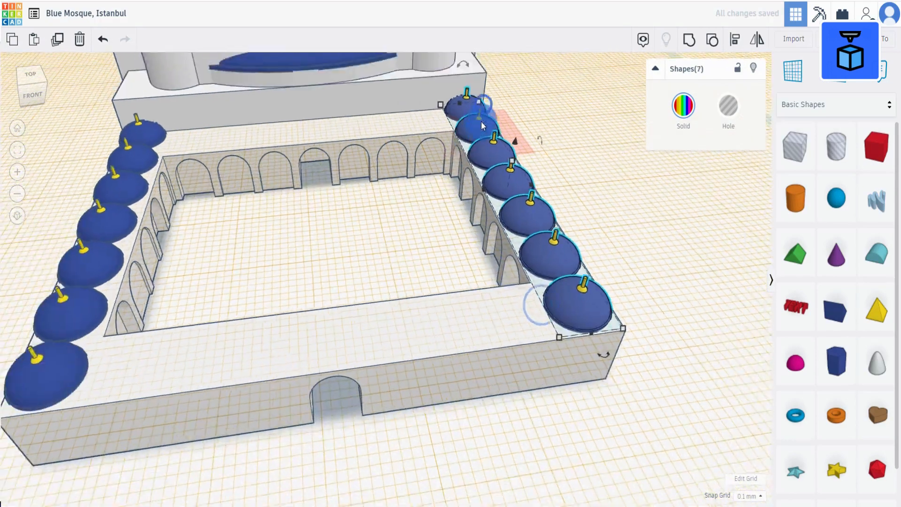
pyautogui.scroll(-2, 481, 121)
pyautogui.click(57, 40)
pyautogui.moveTo(575, 347); pyautogui.dragTo(455, 202)
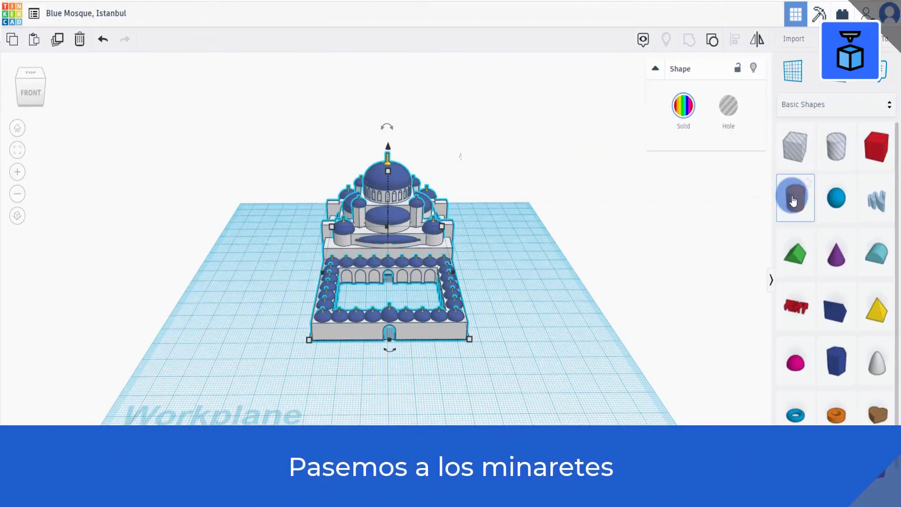
# Place a cylinder on the workplane and colour it white.
pyautogui.moveTo(794, 197); pyautogui.dragTo(546, 376)
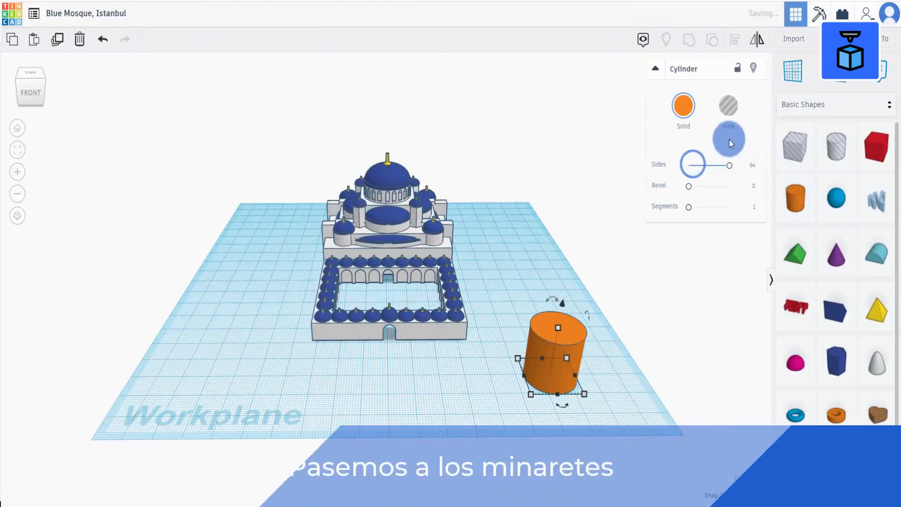
pyautogui.click(683, 105)
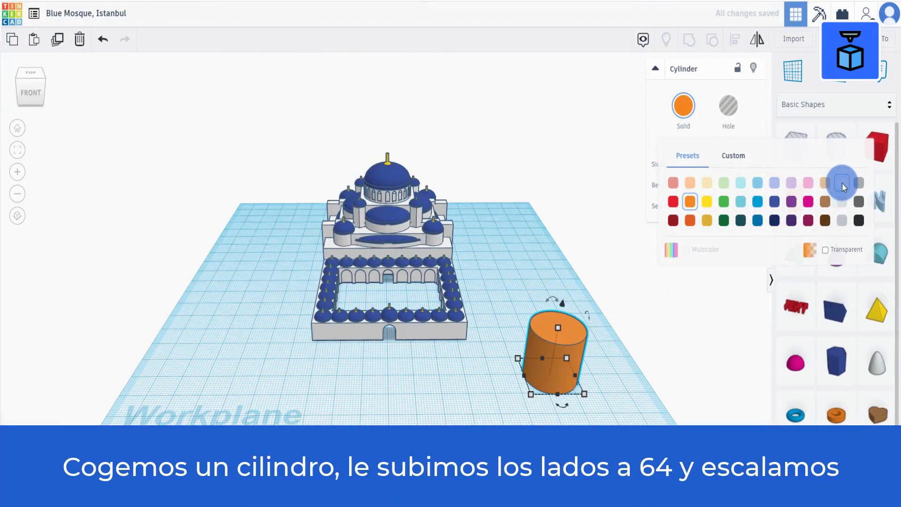
pyautogui.click(842, 183)
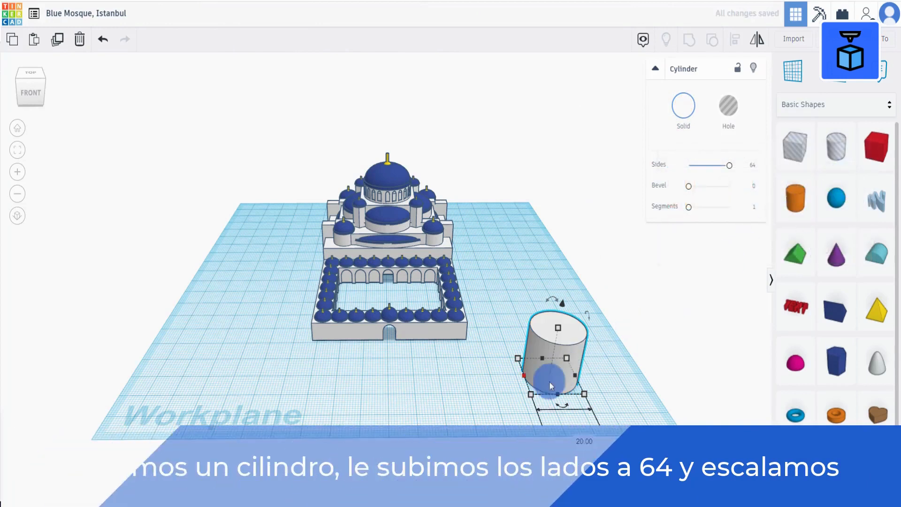
# Set the cylinder's width and length to 5 mm.
pyautogui.click(581, 435)
pyautogui.write('5')
pyautogui.press('Tab')
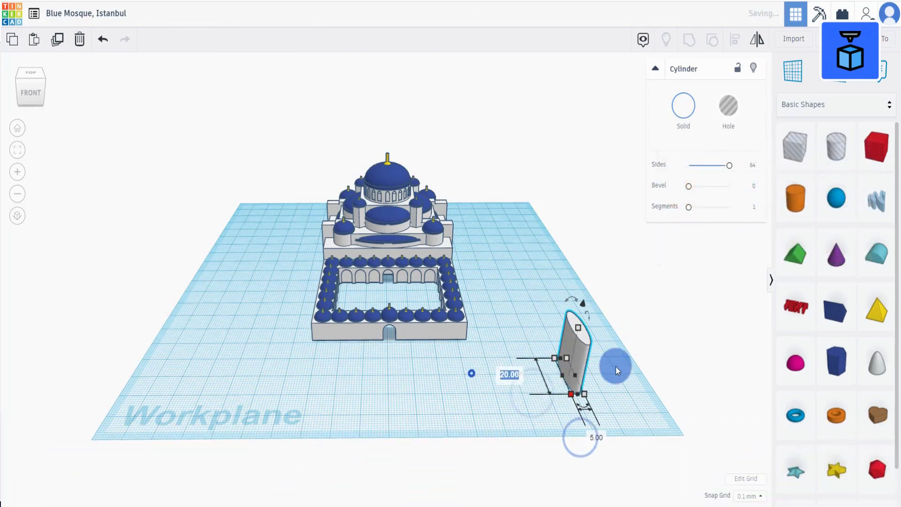
pyautogui.write('5')
pyautogui.press('Return')
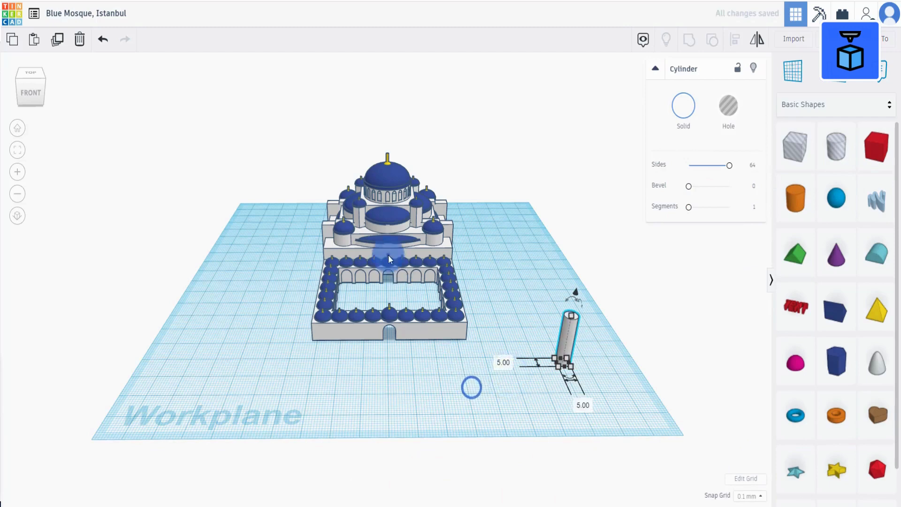
# Set the cylinder's height to 50 mm.
pyautogui.moveTo(388, 255); pyautogui.dragTo(307, 249)
pyautogui.moveTo(571, 335); pyautogui.dragTo(443, 317)
pyautogui.click(440, 297)
pyautogui.click(491, 319)
pyautogui.write('5')
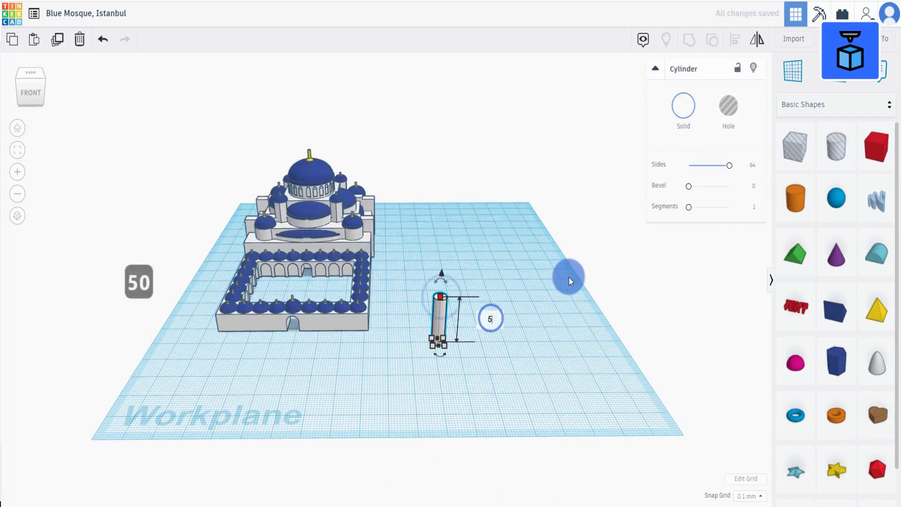
pyautogui.write('0')
pyautogui.press('Return')
# Place a workplane on top of the cylinder and add a white cone on it.
pyautogui.moveTo(565, 336); pyautogui.dragTo(533, 342, button='right')
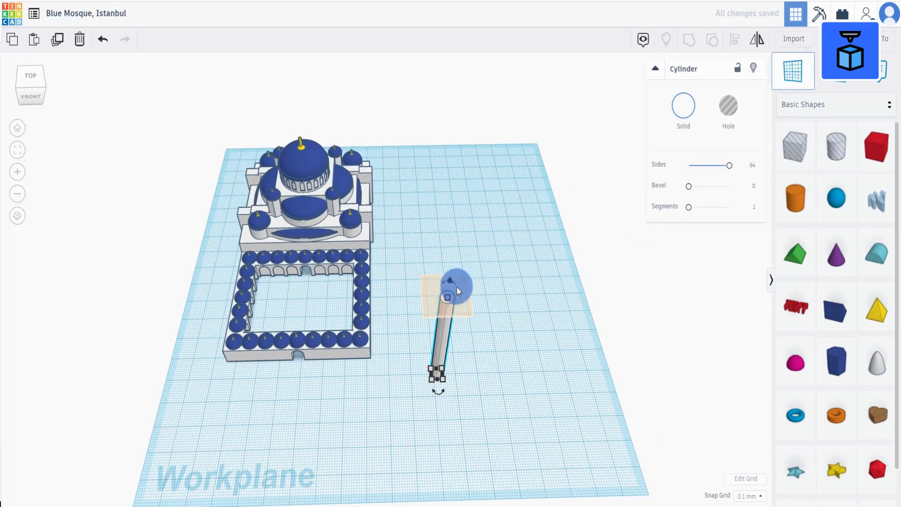
pyautogui.click(450, 297)
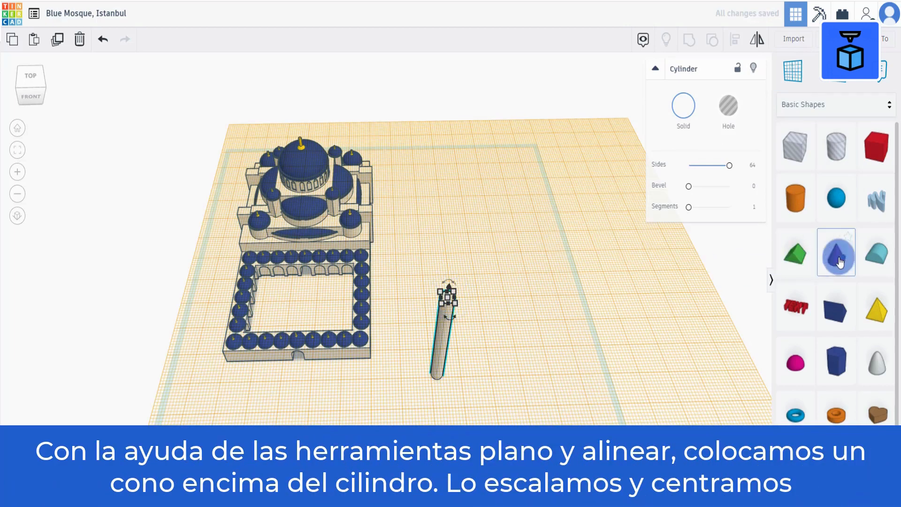
pyautogui.moveTo(840, 262); pyautogui.dragTo(463, 282)
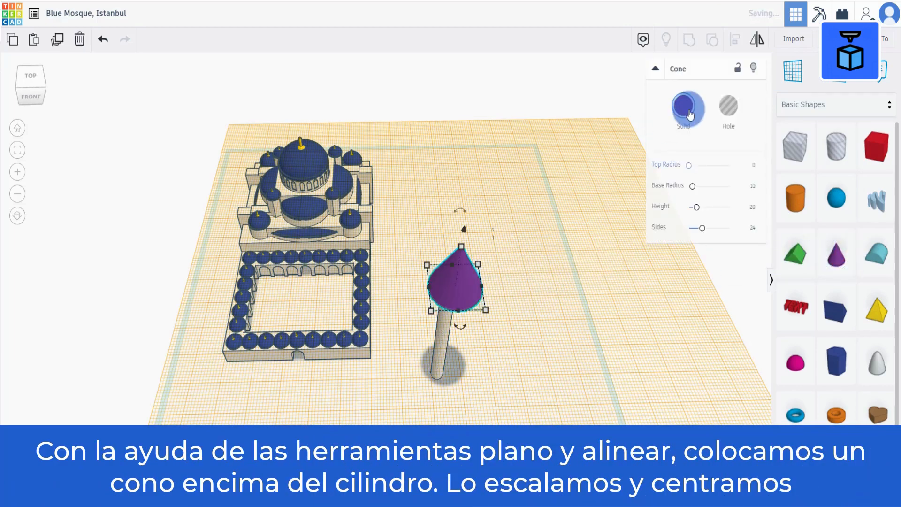
pyautogui.click(689, 113)
pyautogui.click(837, 180)
# Set the cone's base to 5 by 5 mm and raise its number of sides to the maximum.
pyautogui.moveTo(512, 316); pyautogui.dragTo(508, 284, button='right')
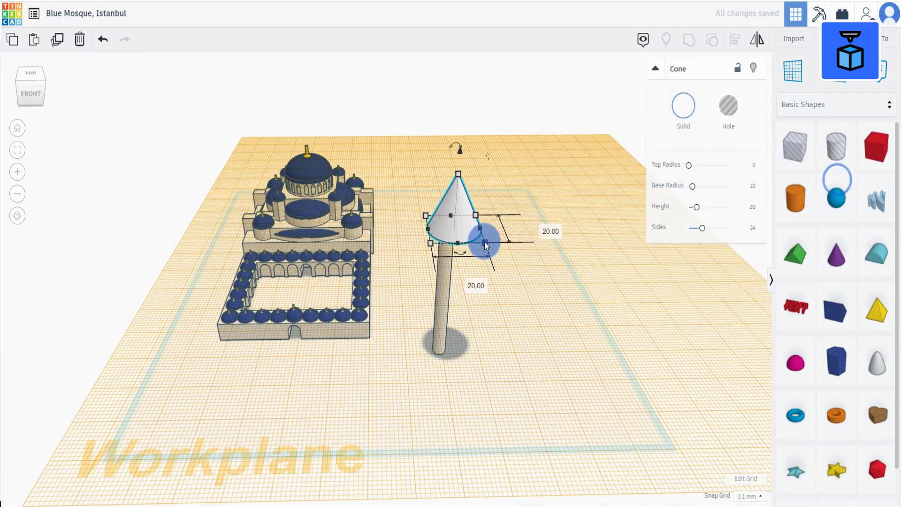
pyautogui.click(484, 242)
pyautogui.click(470, 284)
pyautogui.write('5')
pyautogui.click(431, 244)
pyautogui.click(365, 231)
pyautogui.write('5')
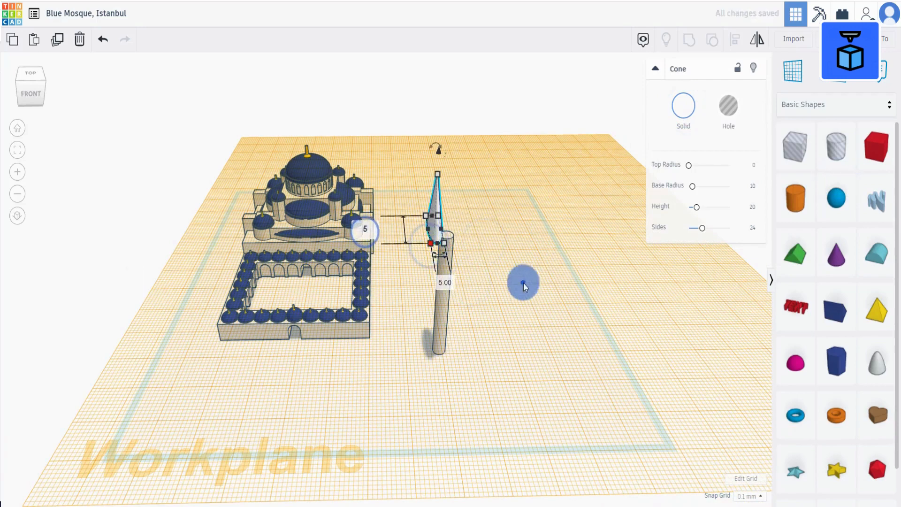
pyautogui.click(523, 283)
pyautogui.moveTo(702, 228); pyautogui.dragTo(771, 238)
# Align the cone and the cylinder so they are centred on each other.
pyautogui.moveTo(530, 287)
pyautogui.mouseDown(button='right')
pyautogui.moveTo(526, 317)
pyautogui.moveTo(524, 303)
pyautogui.mouseUp(button='right')
pyautogui.moveTo(414, 167); pyautogui.dragTo(495, 312)
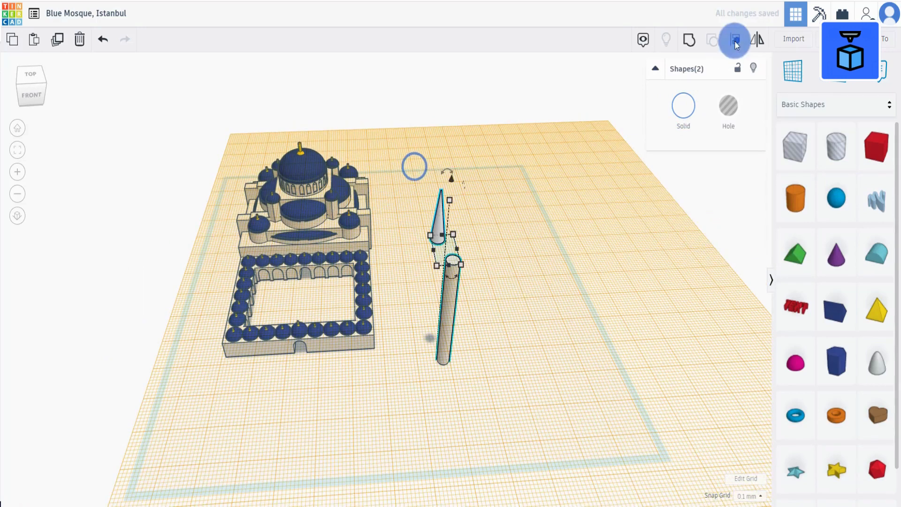
pyautogui.click(735, 43)
pyautogui.click(451, 278)
pyautogui.click(424, 251)
pyautogui.click(517, 286)
pyautogui.moveTo(516, 286); pyautogui.dragTo(514, 254, button='right')
# Group the cone and cylinder into one minaret and restore the default workplane.
pyautogui.moveTo(428, 129); pyautogui.dragTo(485, 282)
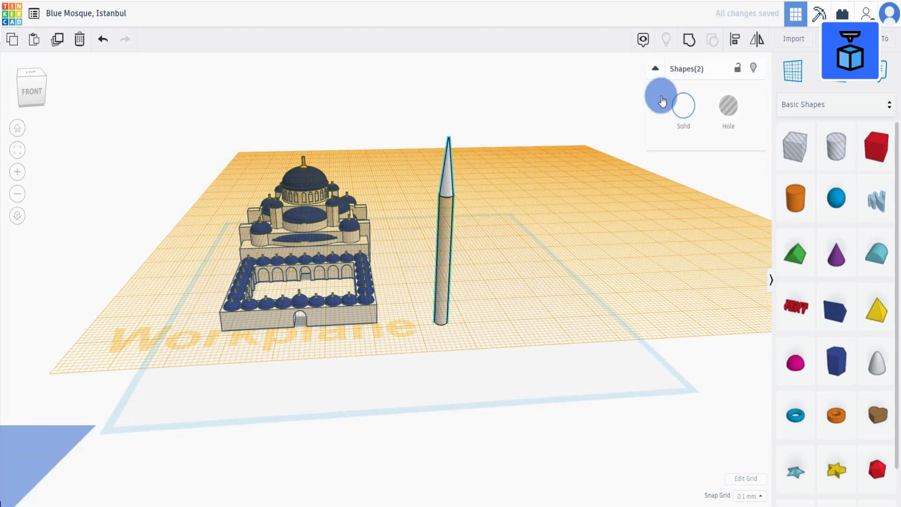
pyautogui.click(689, 40)
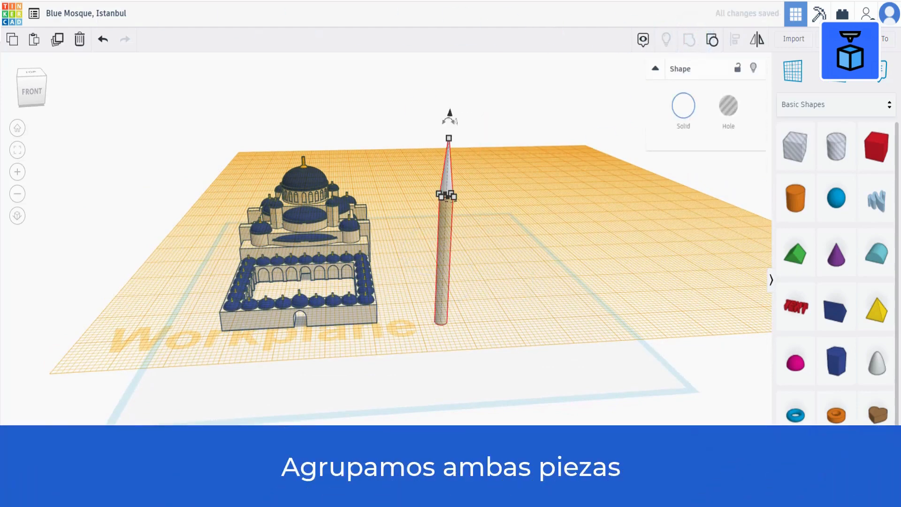
pyautogui.click(790, 71)
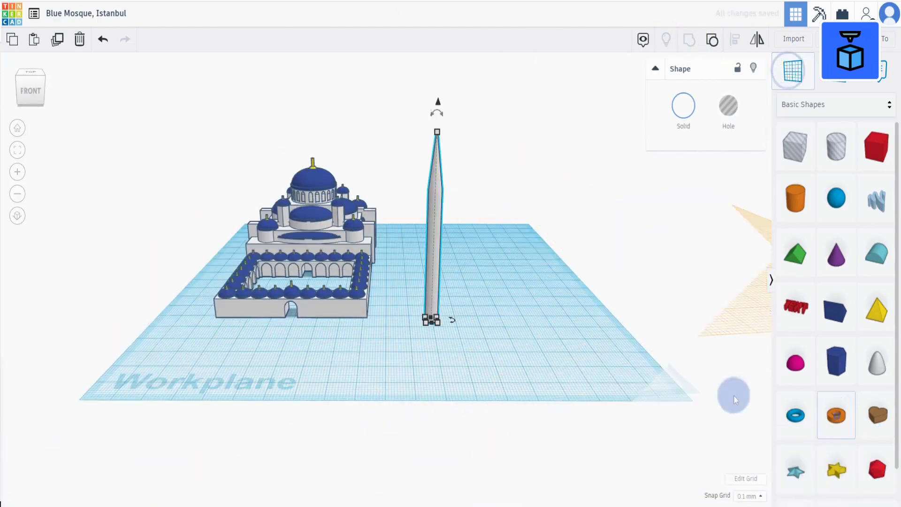
# Place a tube and set its wall thickness to 30 and its sides to 8.
pyautogui.click(548, 359)
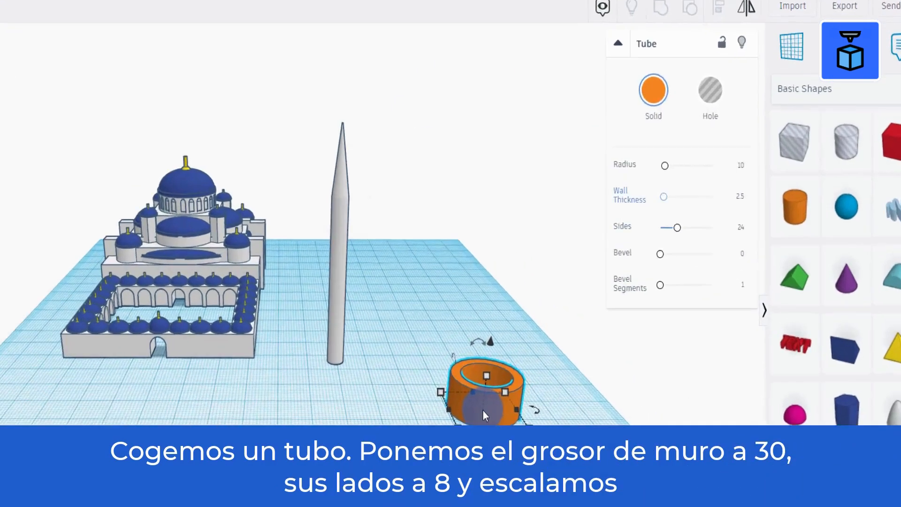
pyautogui.click(663, 196)
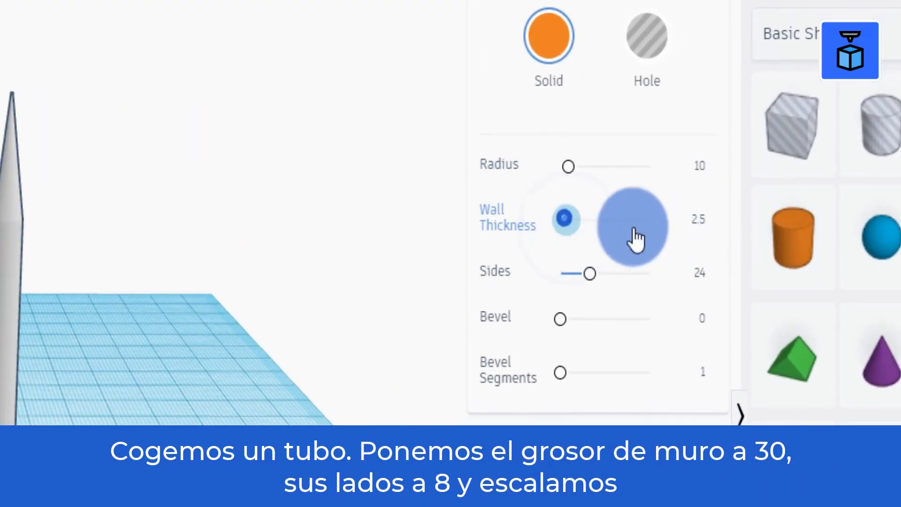
pyautogui.moveTo(636, 239); pyautogui.dragTo(714, 241)
pyautogui.click(702, 273)
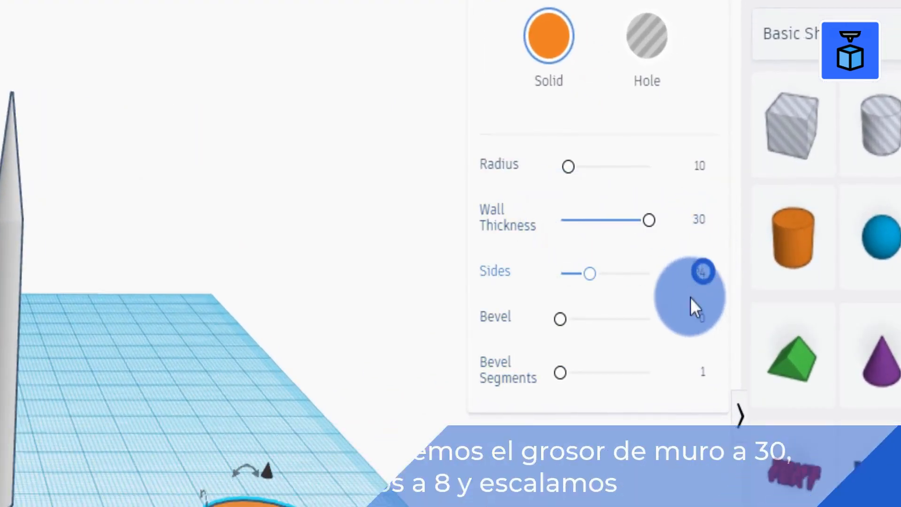
pyautogui.write('8')
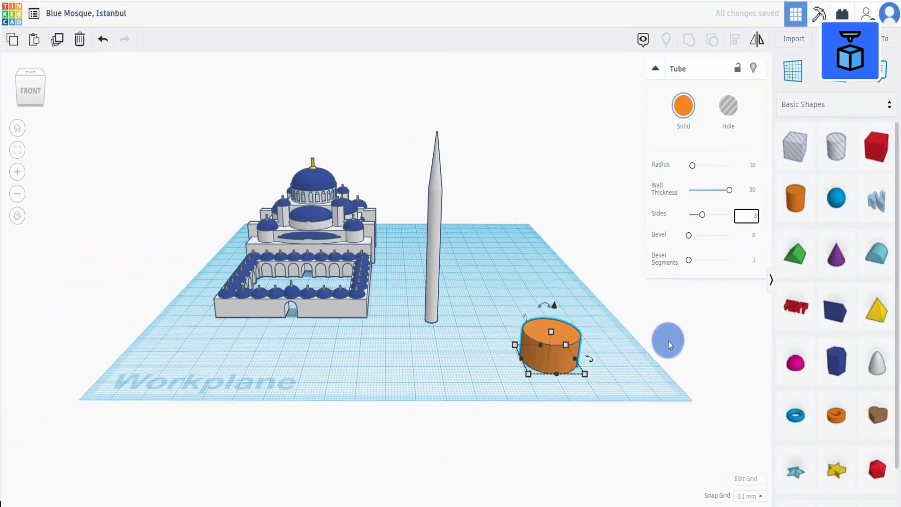
pyautogui.click(639, 369)
# Set the tube's width and length to 7.65 mm.
pyautogui.moveTo(550, 358); pyautogui.dragTo(465, 344)
pyautogui.click(441, 359)
pyautogui.click(479, 393)
pyautogui.write('7.65')
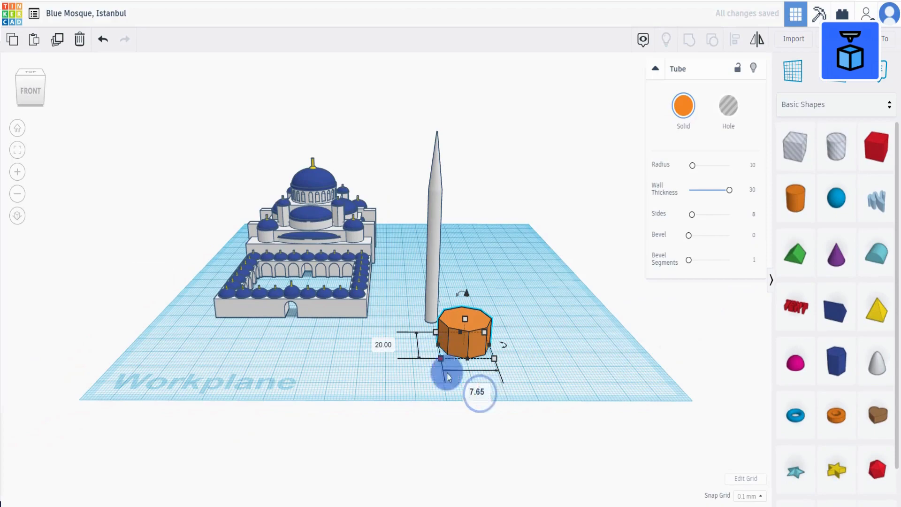
pyautogui.click(385, 346)
pyautogui.write('7.65')
pyautogui.click(545, 374)
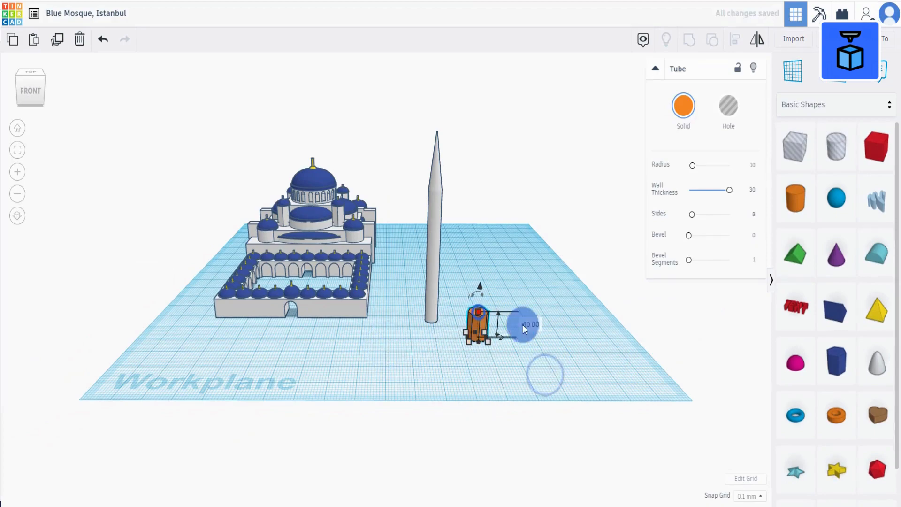
# Colour the tube white.
pyautogui.press('f')
pyautogui.scroll(-3, 515, 390)
pyautogui.click(684, 106)
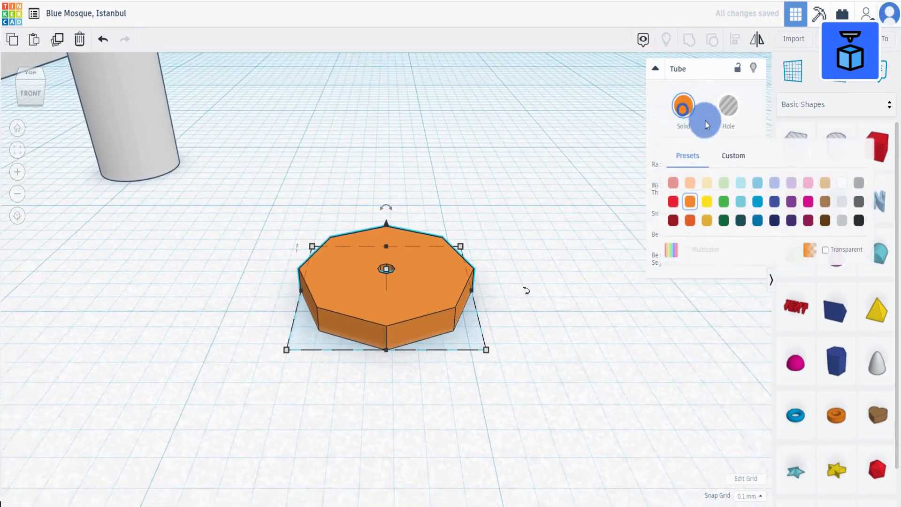
pyautogui.click(839, 182)
pyautogui.scroll(-10, 328, 315)
# Centre the tube on the base of the minaret using Align.
pyautogui.moveTo(328, 316); pyautogui.dragTo(422, 220)
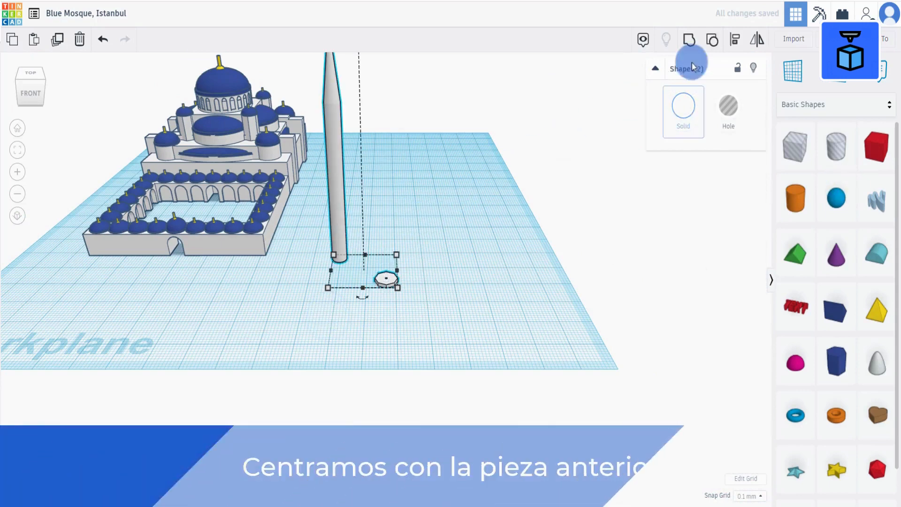
pyautogui.click(736, 39)
pyautogui.click(362, 298)
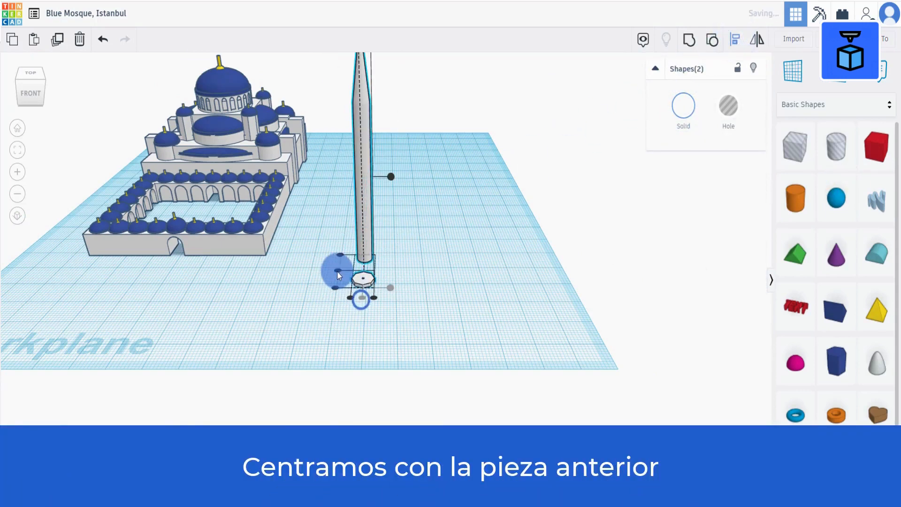
pyautogui.click(338, 271)
pyautogui.click(441, 277)
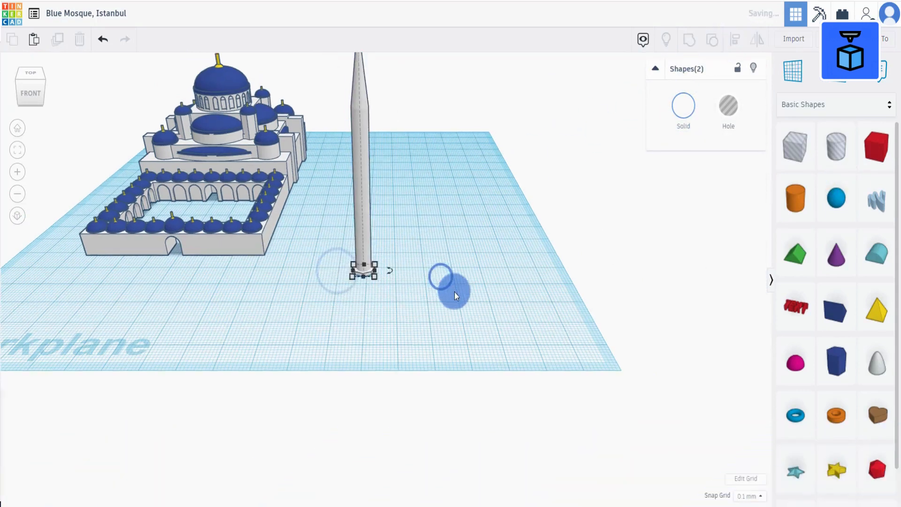
# Raise the tube ring up the minaret shaft.
pyautogui.scroll(5, 451, 295)
pyautogui.click(322, 263)
pyautogui.scroll(-8, 322, 263)
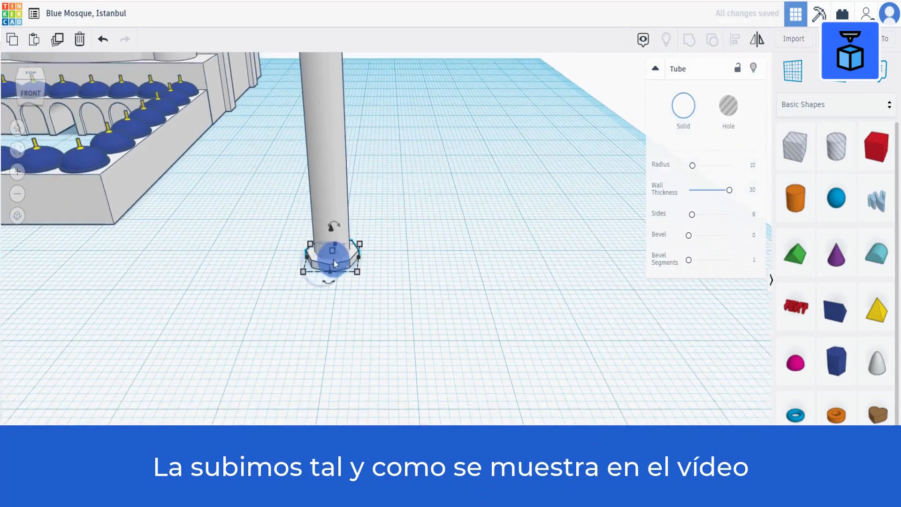
pyautogui.moveTo(368, 252); pyautogui.dragTo(369, 207)
pyautogui.scroll(5, 369, 207)
pyautogui.press('f')
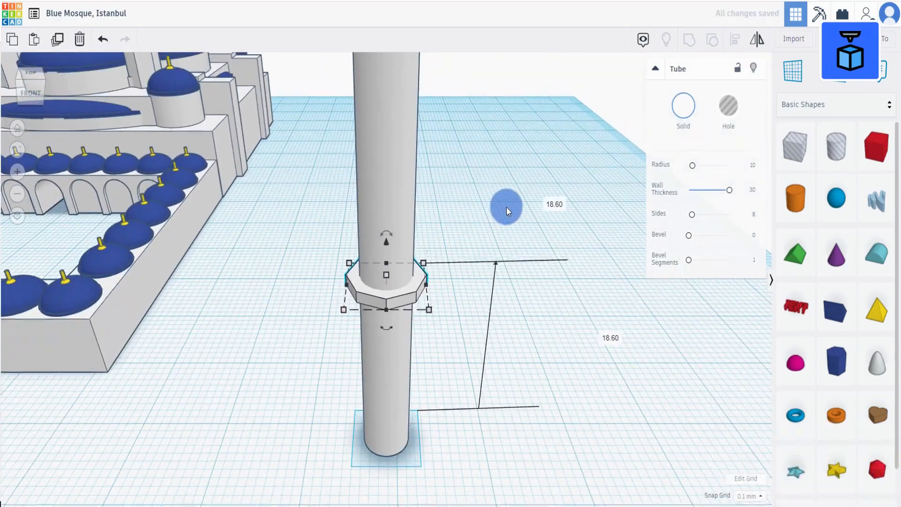
# Duplicate the ring, lower the copy just beneath it and scale it slightly smaller.
pyautogui.click(506, 207)
pyautogui.moveTo(472, 291); pyautogui.dragTo(469, 251, button='right')
pyautogui.click(390, 295)
pyautogui.moveTo(486, 304); pyautogui.dragTo(485, 289, button='right')
pyautogui.click(57, 39)
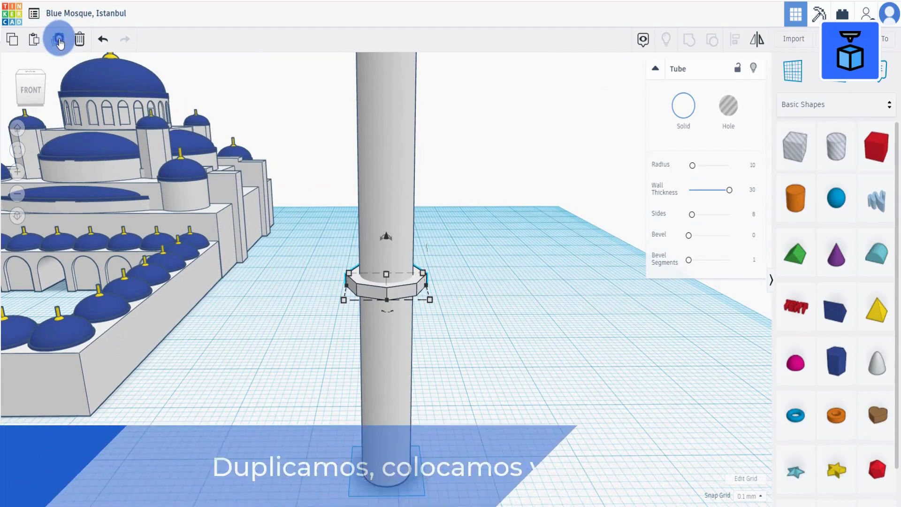
pyautogui.moveTo(386, 236); pyautogui.dragTo(393, 250)
pyautogui.moveTo(431, 308); pyautogui.dragTo(426, 303)
pyautogui.moveTo(466, 319); pyautogui.dragTo(471, 288, button='right')
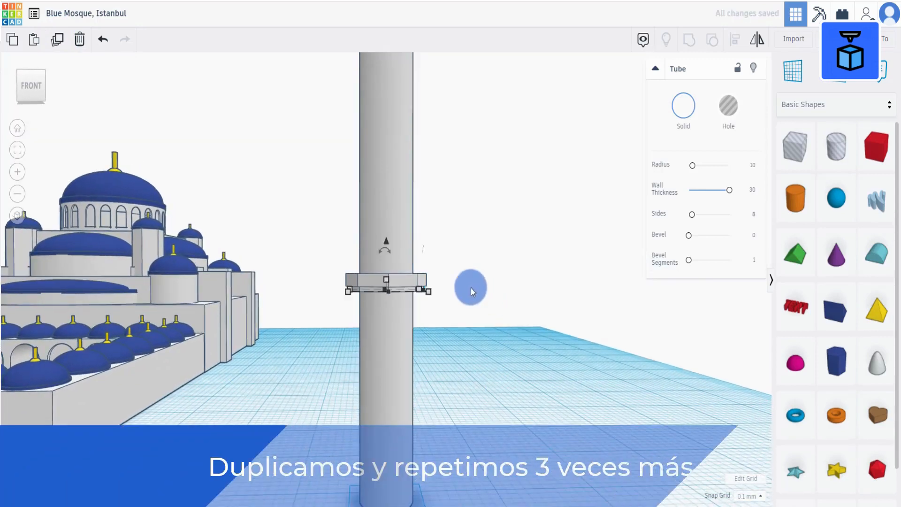
# Repeat the duplication to stack further stepped rings below.
pyautogui.click(62, 41)
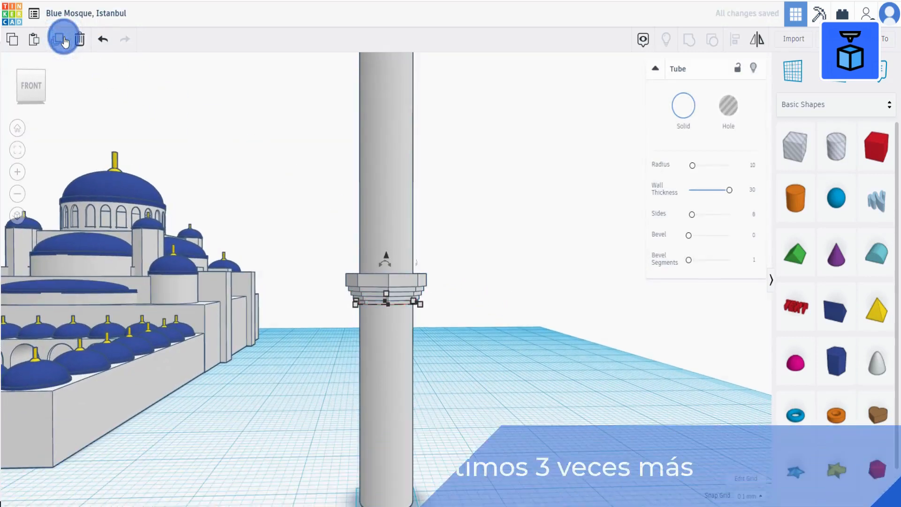
pyautogui.click(471, 334)
pyautogui.scroll(2, 390, 363)
# Hide the minaret shaft and group the stacked rings into one piece.
pyautogui.click(364, 384)
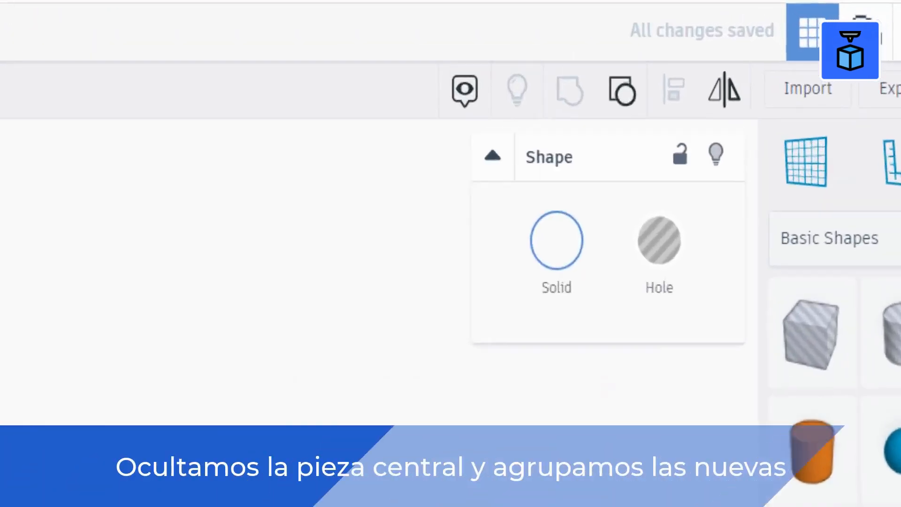
pyautogui.click(754, 73)
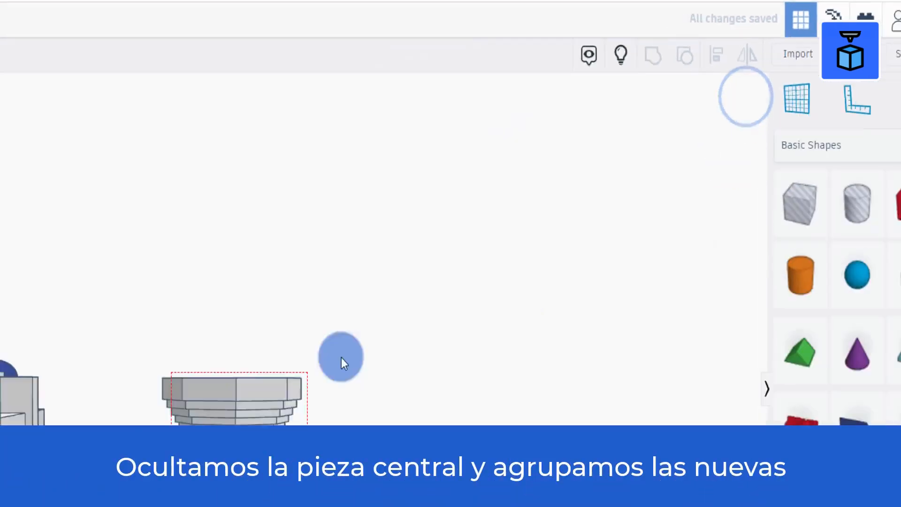
pyautogui.moveTo(341, 357); pyautogui.dragTo(393, 312)
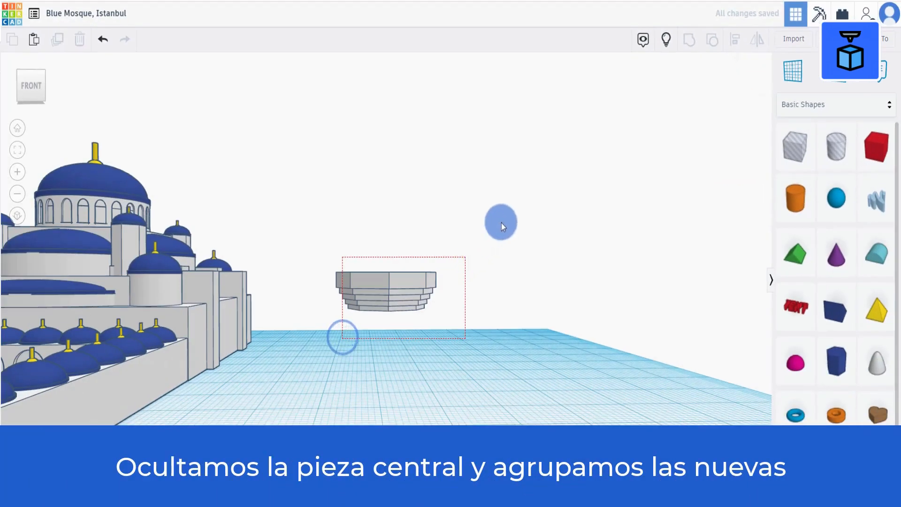
pyautogui.click(653, 55)
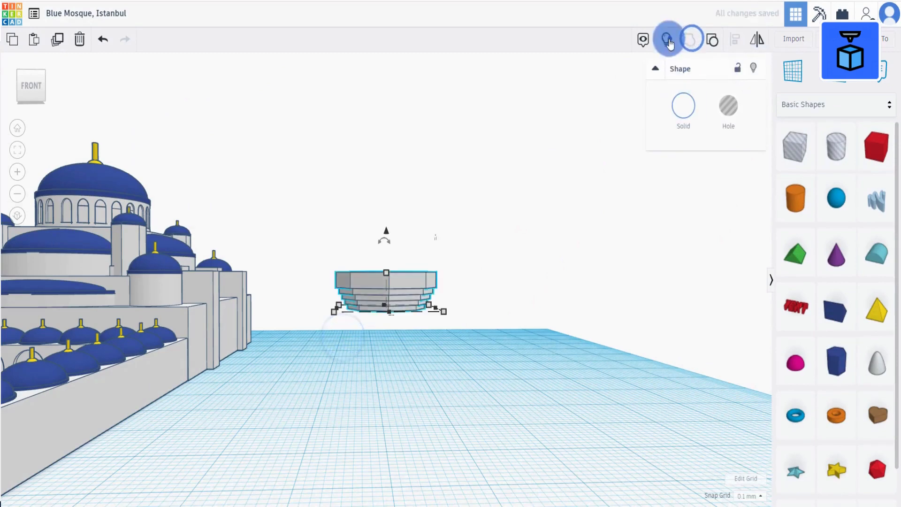
# Show the hidden minaret shaft again.
pyautogui.click(667, 38)
pyautogui.scroll(-6, 469, 257)
pyautogui.moveTo(453, 235); pyautogui.dragTo(452, 277, button='right')
# Duplicate the ring group and raise the copy to 37.50 mm up the shaft.
pyautogui.click(386, 282)
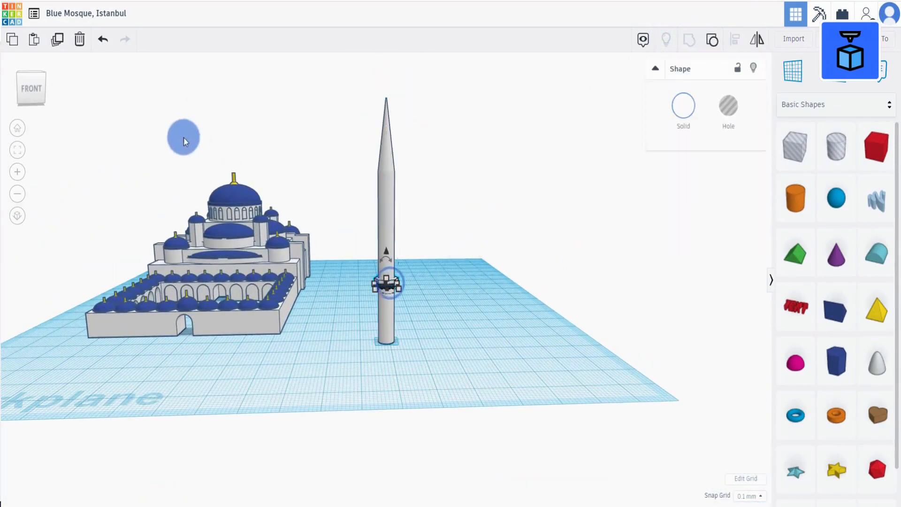
pyautogui.click(57, 39)
pyautogui.moveTo(387, 251); pyautogui.dragTo(385, 181)
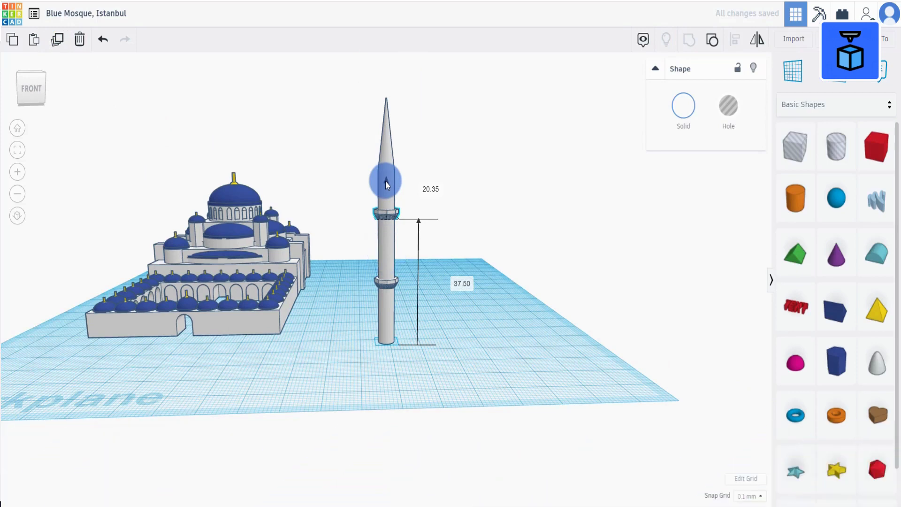
pyautogui.click(499, 211)
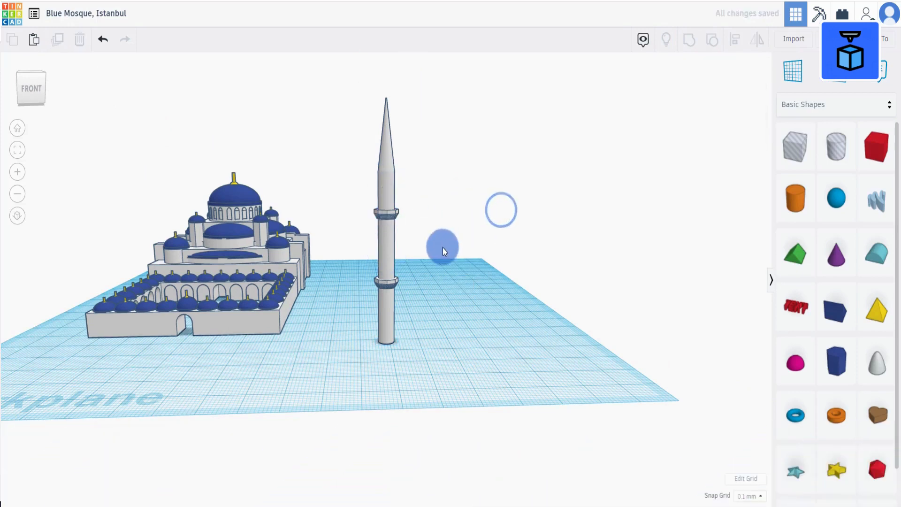
# Duplicate the whole minaret with its rings and move the copy beside it.
pyautogui.moveTo(443, 247); pyautogui.dragTo(444, 268, button='right')
pyautogui.moveTo(353, 373); pyautogui.dragTo(447, 176)
pyautogui.moveTo(487, 250); pyautogui.dragTo(487, 274, button='right')
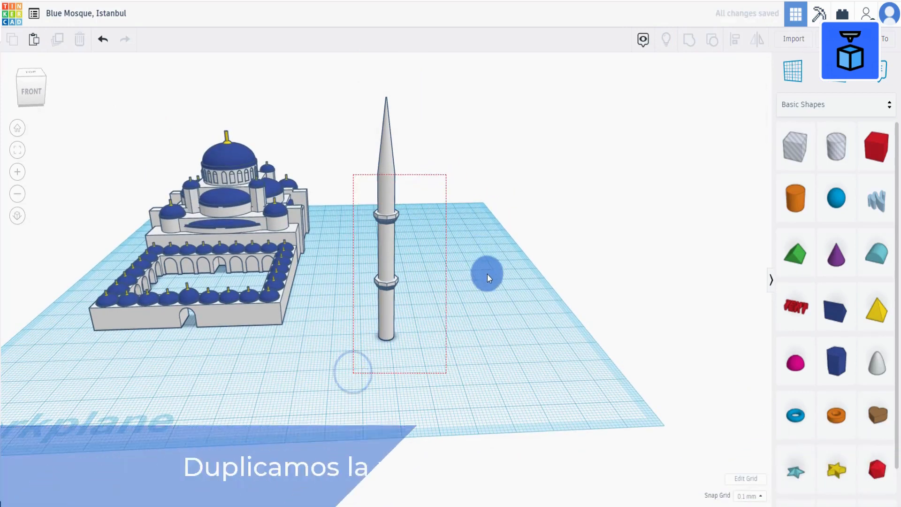
pyautogui.scroll(-3, 462, 261)
pyautogui.click(58, 41)
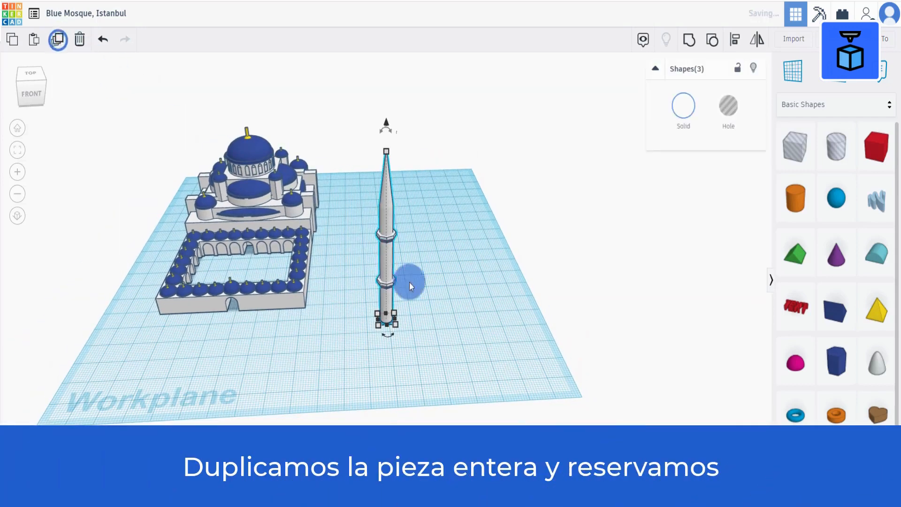
pyautogui.moveTo(410, 281); pyautogui.dragTo(256, 307, button='right')
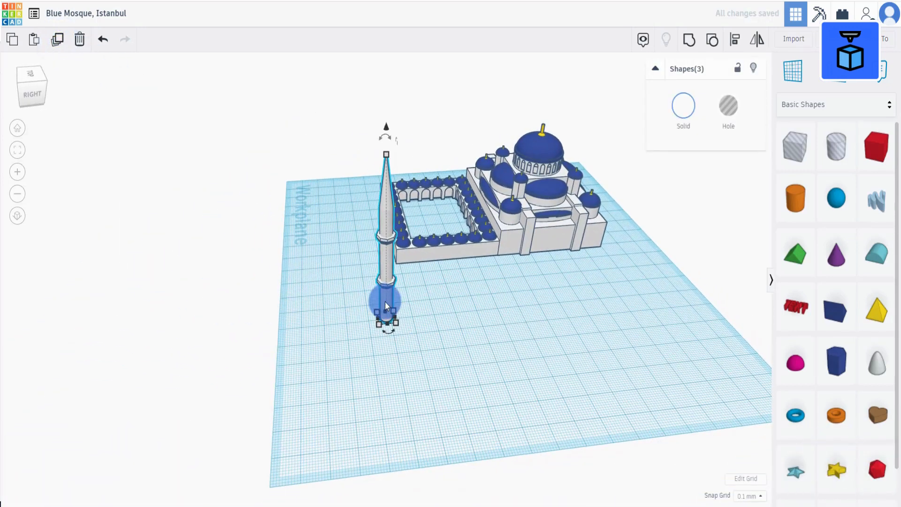
pyautogui.moveTo(385, 302); pyautogui.dragTo(455, 301)
# Add a third ring to the new minaret by duplicating and raising its upper ring group.
pyautogui.moveTo(503, 319); pyautogui.dragTo(479, 224, button='right')
pyautogui.click(478, 224)
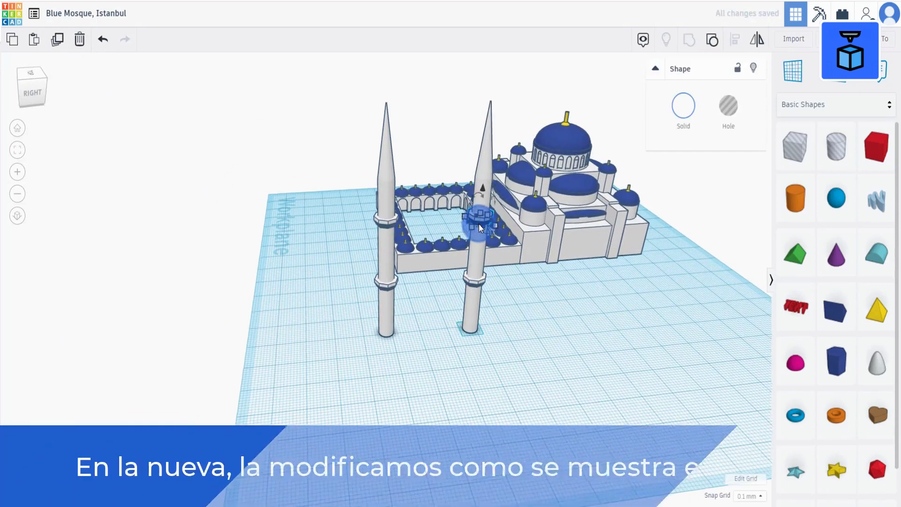
pyautogui.scroll(2, 479, 224)
pyautogui.moveTo(479, 224); pyautogui.dragTo(389, 223, button='middle')
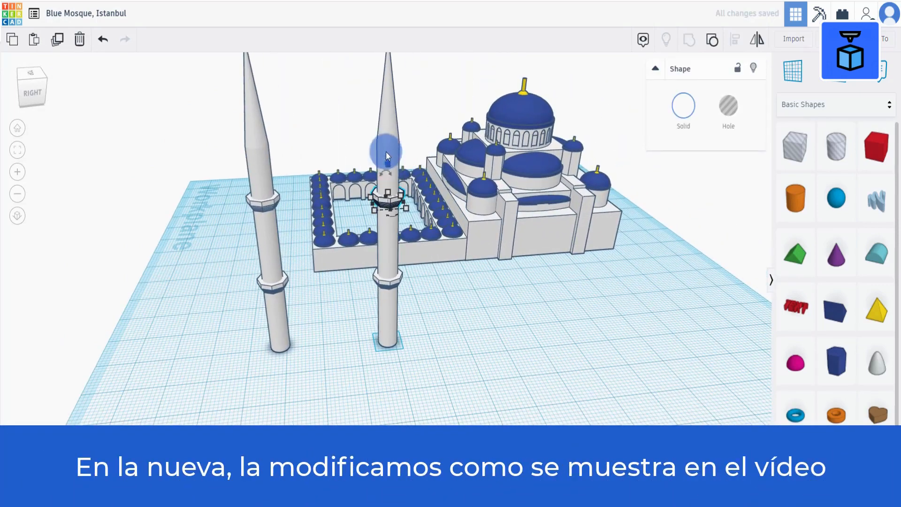
pyautogui.moveTo(387, 162); pyautogui.dragTo(393, 201)
pyautogui.click(57, 40)
pyautogui.click(516, 343)
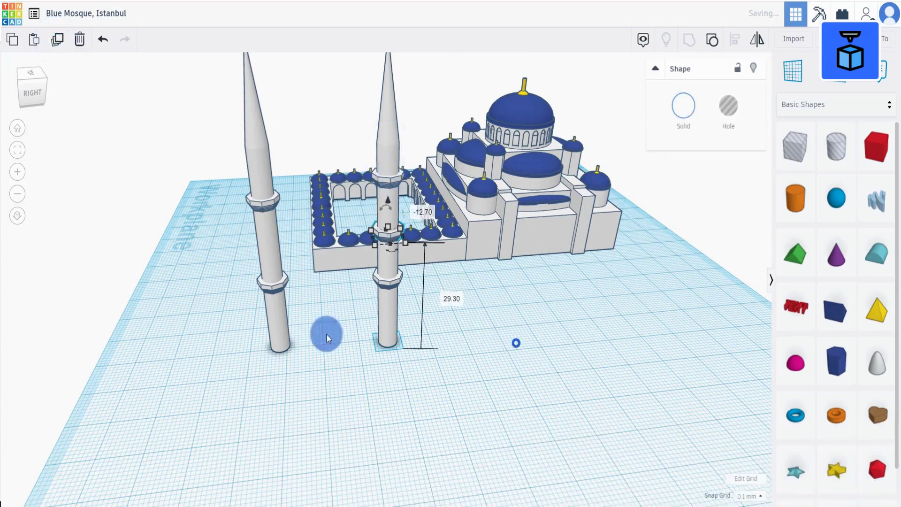
# Duplicate the first minaret and move the copy beside the others.
pyautogui.click(278, 327)
pyautogui.moveTo(216, 378); pyautogui.dragTo(282, 173)
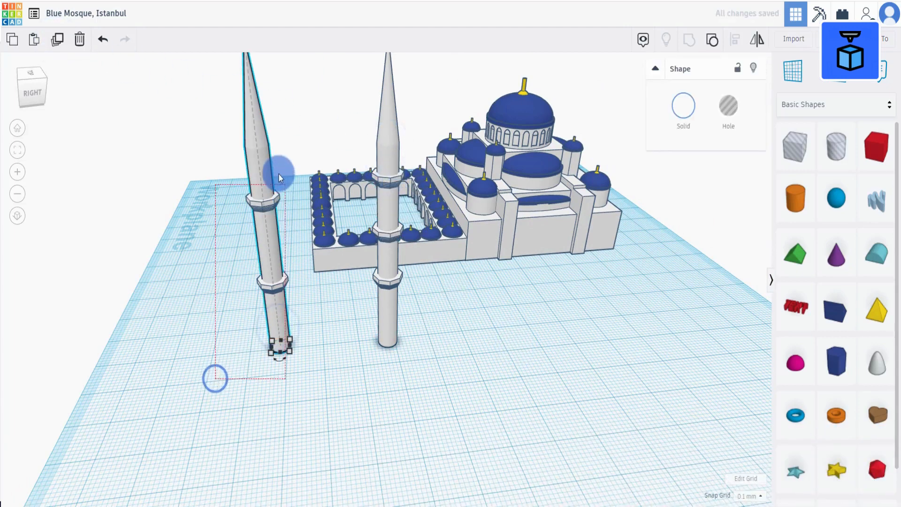
pyautogui.click(57, 40)
pyautogui.moveTo(275, 317); pyautogui.dragTo(517, 319)
# Move the overlapping minaret copies apart from each other.
pyautogui.moveTo(484, 356); pyautogui.dragTo(342, 407, button='right')
pyautogui.moveTo(343, 407); pyautogui.dragTo(520, 82)
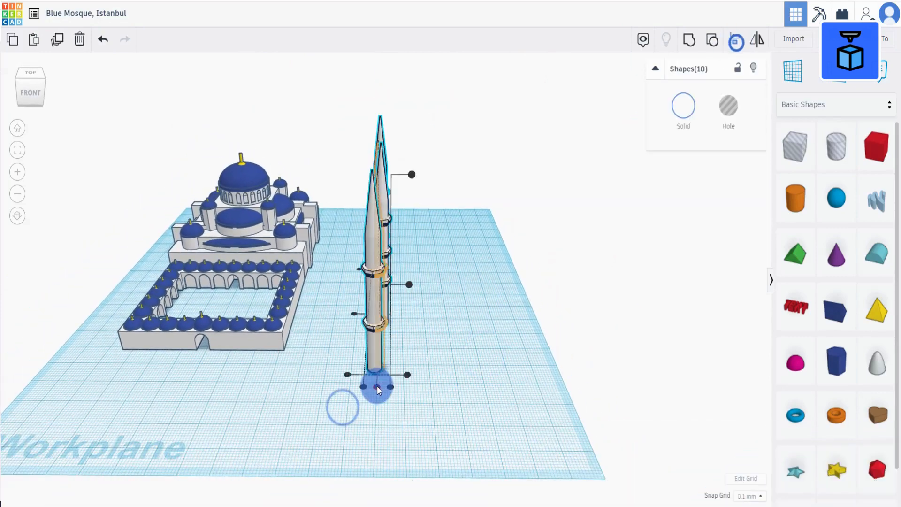
pyautogui.click(377, 387)
pyautogui.moveTo(465, 235); pyautogui.dragTo(402, 266, button='right')
pyautogui.click(387, 379)
pyautogui.moveTo(386, 379); pyautogui.dragTo(305, 319, button='right')
# Group each minaret's parts into single objects.
pyautogui.moveTo(286, 336); pyautogui.dragTo(347, 117)
pyautogui.click(690, 39)
pyautogui.click(366, 367)
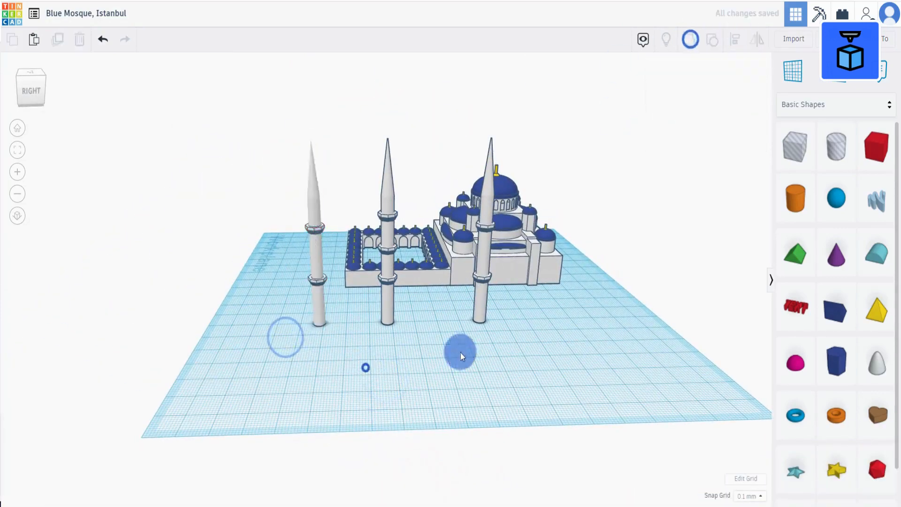
pyautogui.moveTo(460, 353); pyautogui.dragTo(488, 359, button='right')
pyautogui.moveTo(356, 334); pyautogui.dragTo(398, 123)
pyautogui.click(691, 39)
pyautogui.moveTo(286, 308); pyautogui.dragTo(334, 115)
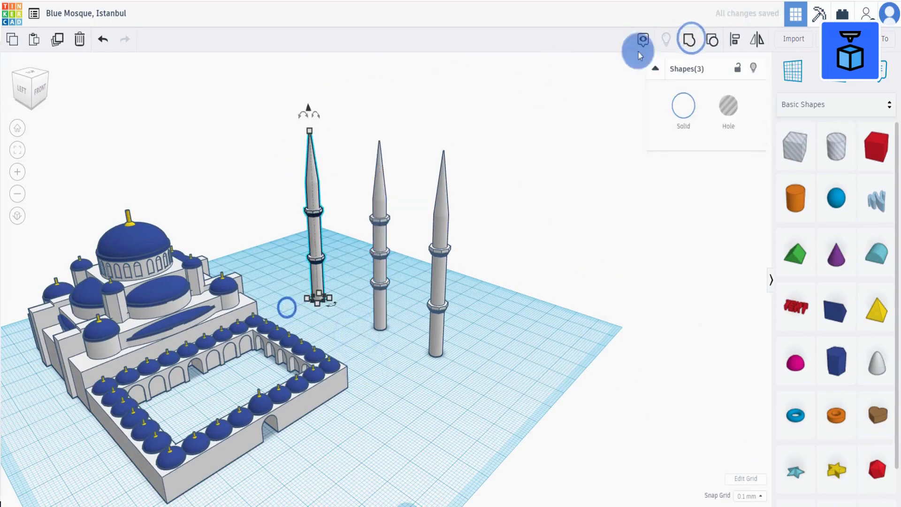
pyautogui.click(690, 39)
pyautogui.click(488, 342)
# Nudge one minaret into position beside the courtyard.
pyautogui.moveTo(402, 345); pyautogui.dragTo(273, 338, button='right')
pyautogui.moveTo(320, 320); pyautogui.dragTo(327, 241)
pyautogui.moveTo(417, 296); pyautogui.dragTo(391, 298, button='right')
pyautogui.moveTo(386, 301); pyautogui.dragTo(584, 199)
pyautogui.moveTo(383, 338); pyautogui.dragTo(446, 265, button='right')
pyautogui.scroll(3, 413, 263)
pyautogui.click(323, 254)
pyautogui.press('Right')
pyautogui.press('Right')
pyautogui.press('Right')
pyautogui.press('Right')
pyautogui.press('Right')
pyautogui.press('Right')
pyautogui.press('Right')
pyautogui.press('Right')
pyautogui.press('Right')
pyautogui.press('Right')
pyautogui.press('Right')
pyautogui.press('Right')
pyautogui.press('Right')
pyautogui.press('Right')
pyautogui.press('Right')
pyautogui.press('Right')
pyautogui.press('Right')
pyautogui.press('Down')
pyautogui.press('Down')
pyautogui.press('Down')
pyautogui.press('Down')
pyautogui.press('Down')
# Nudge another minaret forward into position.
pyautogui.moveTo(577, 281); pyautogui.dragTo(464, 380, button='right')
pyautogui.scroll(-5, 349, 316)
pyautogui.scroll(5, 308, 298)
pyautogui.click(306, 296)
pyautogui.press('Down')
pyautogui.press('Down')
pyautogui.press('Down')
pyautogui.press('Down')
pyautogui.press('Down')
pyautogui.press('Down')
pyautogui.press('Down')
# Align the three minarets in a line and group them.
pyautogui.click(466, 263)
pyautogui.scroll(-5, 358, 337)
pyautogui.keyDown('shift'); pyautogui.click(385, 359); pyautogui.keyUp('shift')
pyautogui.keyDown('shift'); pyautogui.click(379, 258); pyautogui.keyUp('shift')
pyautogui.scroll(3, 380, 257)
pyautogui.press('l')
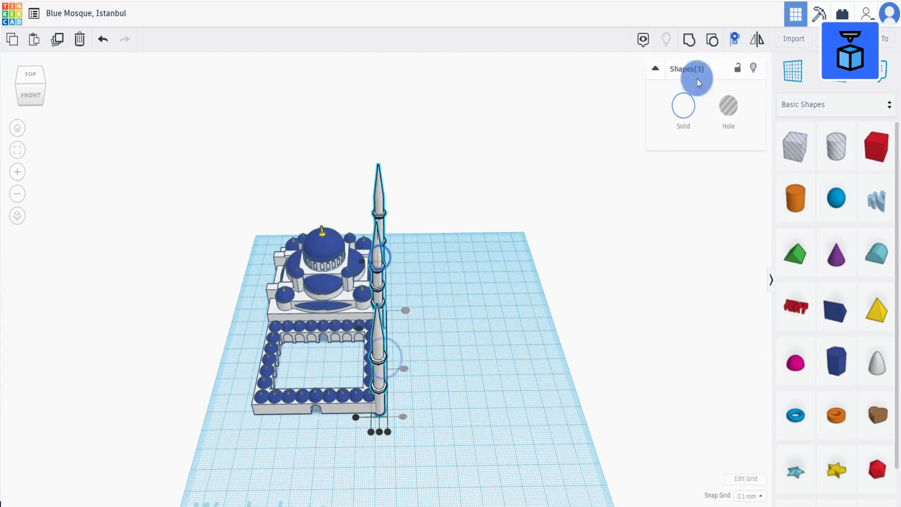
pyautogui.click(380, 431)
pyautogui.click(689, 39)
# Duplicate the minaret row and shift the copy to the opposite side of the mosque.
pyautogui.click(58, 39)
pyautogui.hotkey('shift', 'Left')
pyautogui.hotkey('shift', 'Left')
pyautogui.hotkey('shift', 'Left')
pyautogui.hotkey('shift', 'Left')
pyautogui.hotkey('shift', 'Left')
pyautogui.hotkey('shift', 'Left')
pyautogui.hotkey('shift', 'Left')
pyautogui.hotkey('shift', 'Left')
pyautogui.hotkey('shift', 'Left')
pyautogui.hotkey('shift', 'Left')
pyautogui.hotkey('shift', 'Left')
pyautogui.hotkey('shift', 'Left')
pyautogui.hotkey('shift', 'Left')
pyautogui.hotkey('shift', 'Left')
pyautogui.hotkey('shift', 'Left')
pyautogui.hotkey('shift', 'Left')
pyautogui.hotkey('shift', 'Left')
pyautogui.hotkey('shift', 'Left')
pyautogui.hotkey('shift', 'Left')
pyautogui.hotkey('shift', 'Left')
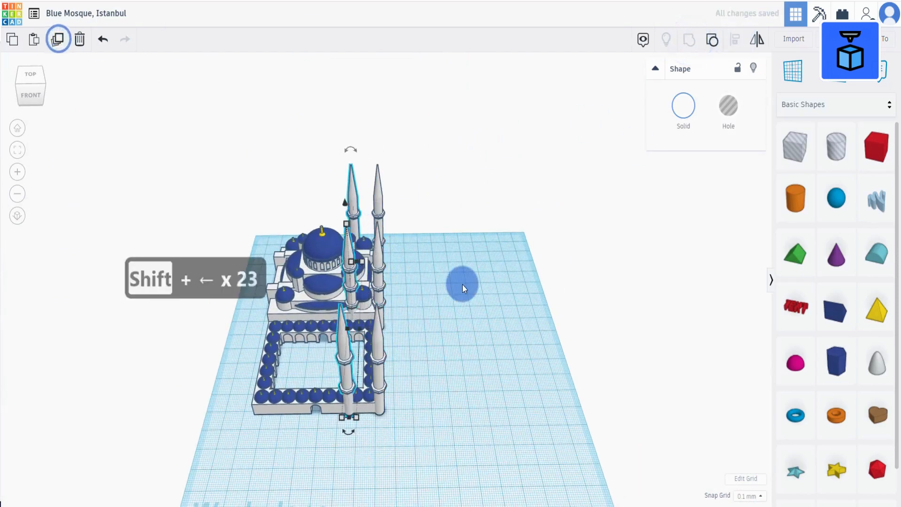
pyautogui.hotkey('shift', 'Left')
pyautogui.hotkey('shift', 'Left')
pyautogui.hotkey('shift', 'Left')
pyautogui.hotkey('shift', 'Left')
pyautogui.hotkey('shift', 'Left')
pyautogui.hotkey('shift', 'Left')
pyautogui.hotkey('shift', 'Left')
pyautogui.hotkey('shift', 'Left')
pyautogui.hotkey('shift', 'Left')
pyautogui.hotkey('shift', 'Left')
pyautogui.hotkey('shift', 'Left')
pyautogui.hotkey('shift', 'Left')
pyautogui.hotkey('shift', 'Left')
pyautogui.hotkey('shift', 'Left')
pyautogui.hotkey('shift', 'Left')
pyautogui.hotkey('shift', 'Left')
pyautogui.hotkey('shift', 'Left')
pyautogui.hotkey('shift', 'Left')
pyautogui.hotkey('shift', 'Left')
pyautogui.hotkey('shift', 'Left')
# Select the entire mosque with its minarets and group everything together.
pyautogui.moveTo(463, 284); pyautogui.dragTo(344, 380, button='right')
pyautogui.scroll(-2, 345, 380)
pyautogui.moveTo(255, 379); pyautogui.dragTo(423, 197)
pyautogui.click(691, 37)
pyautogui.scroll(4, 371, 274)
pyautogui.moveTo(375, 277); pyautogui.dragTo(420, 352, button='right')
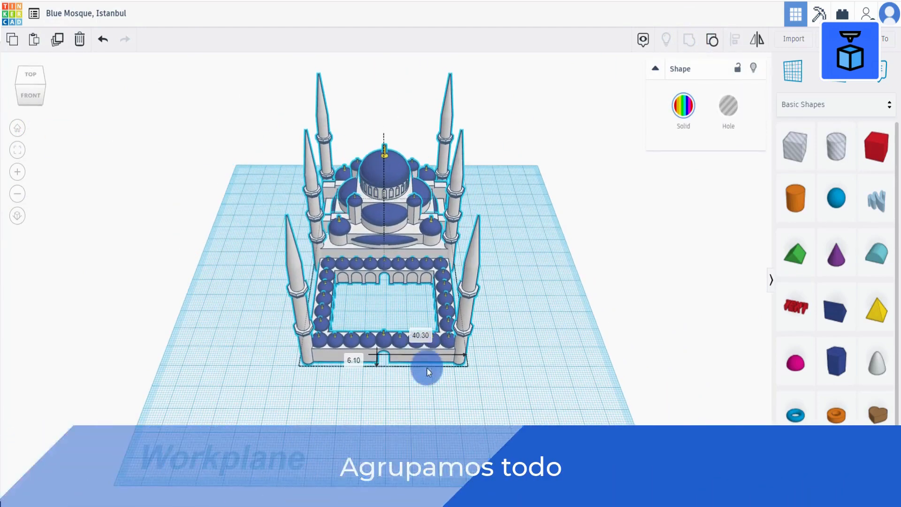
pyautogui.click(427, 367)
pyautogui.moveTo(440, 393); pyautogui.dragTo(315, 342, button='right')
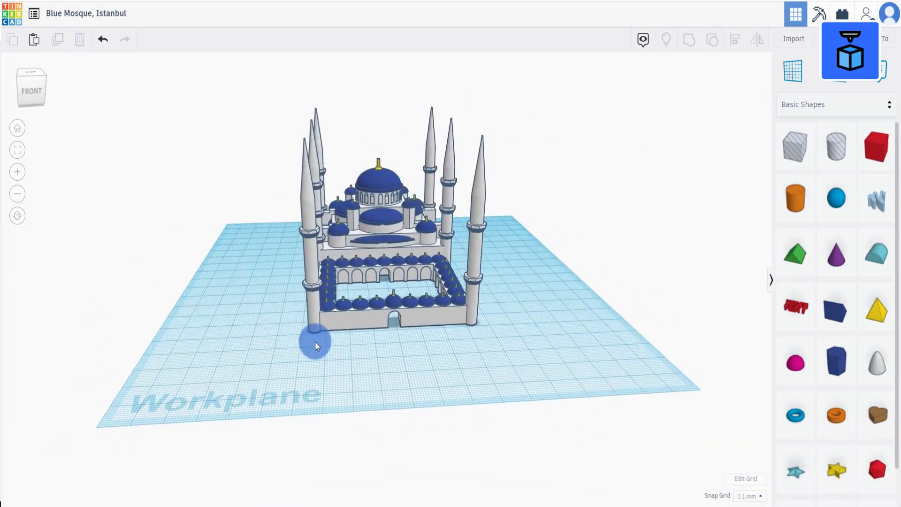